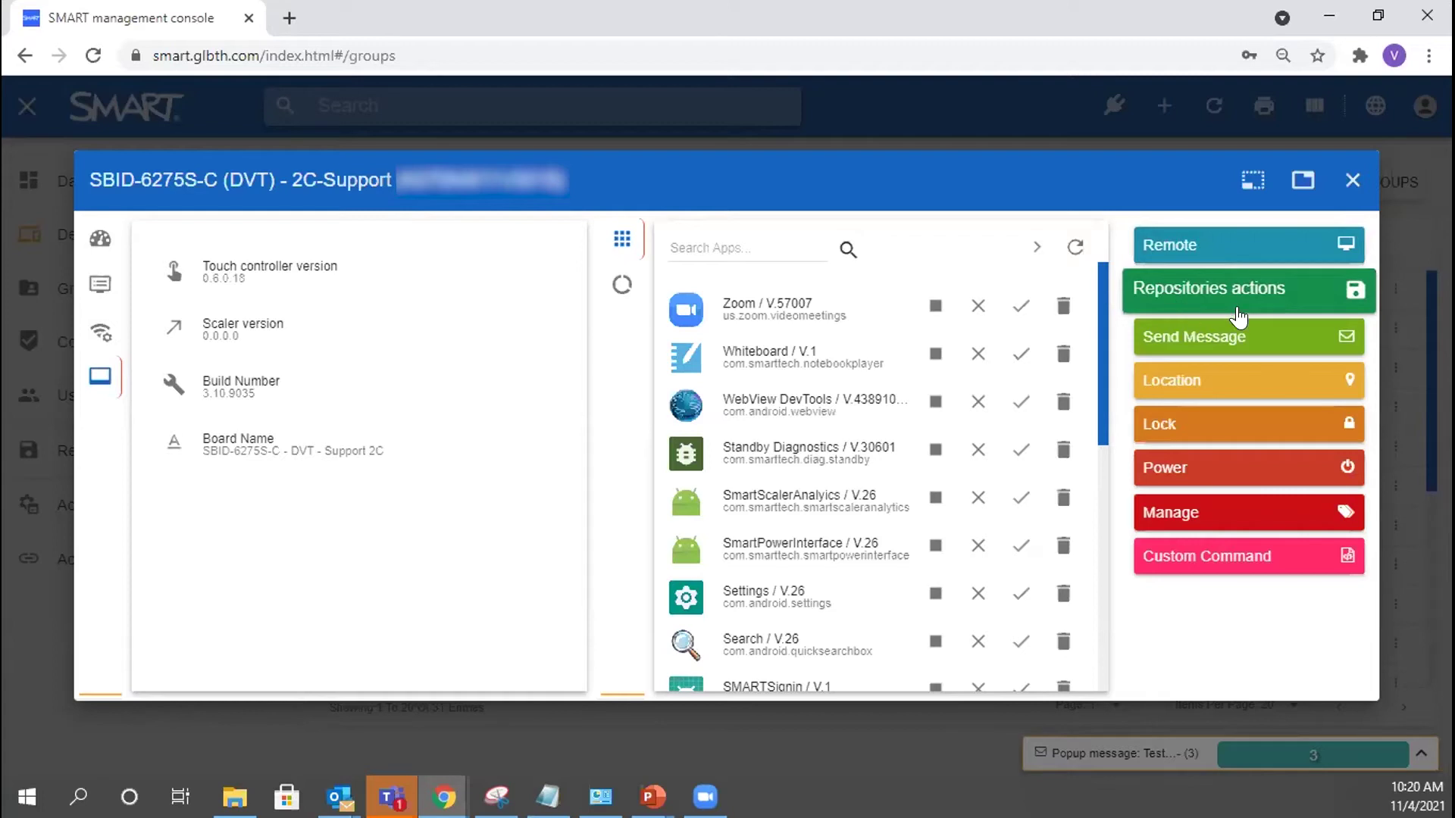
# - View the board's blank Send Message form without sending anything, and check the board's location on the map
pyautogui.click(1179, 341)
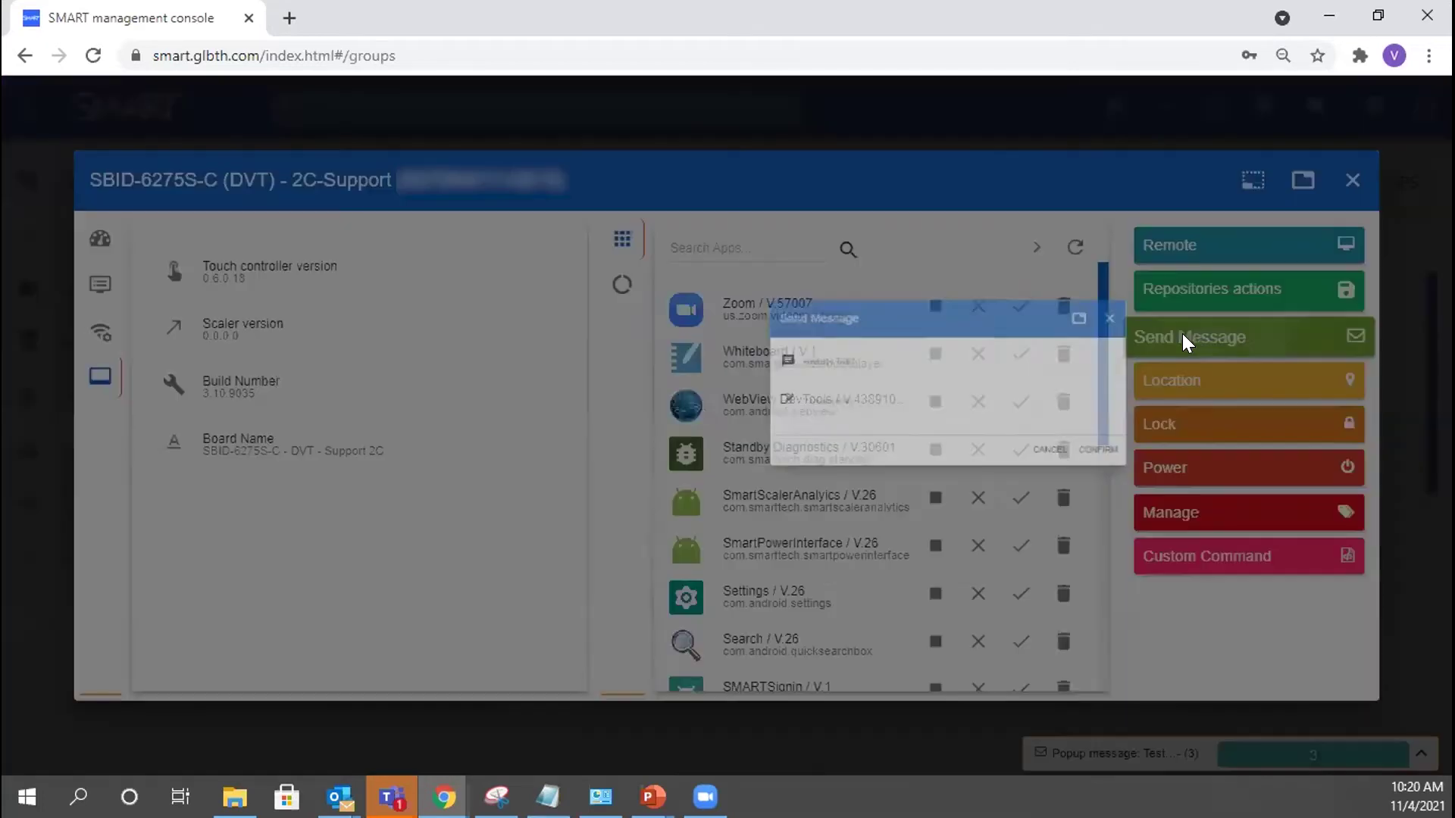
pyautogui.click(542, 389)
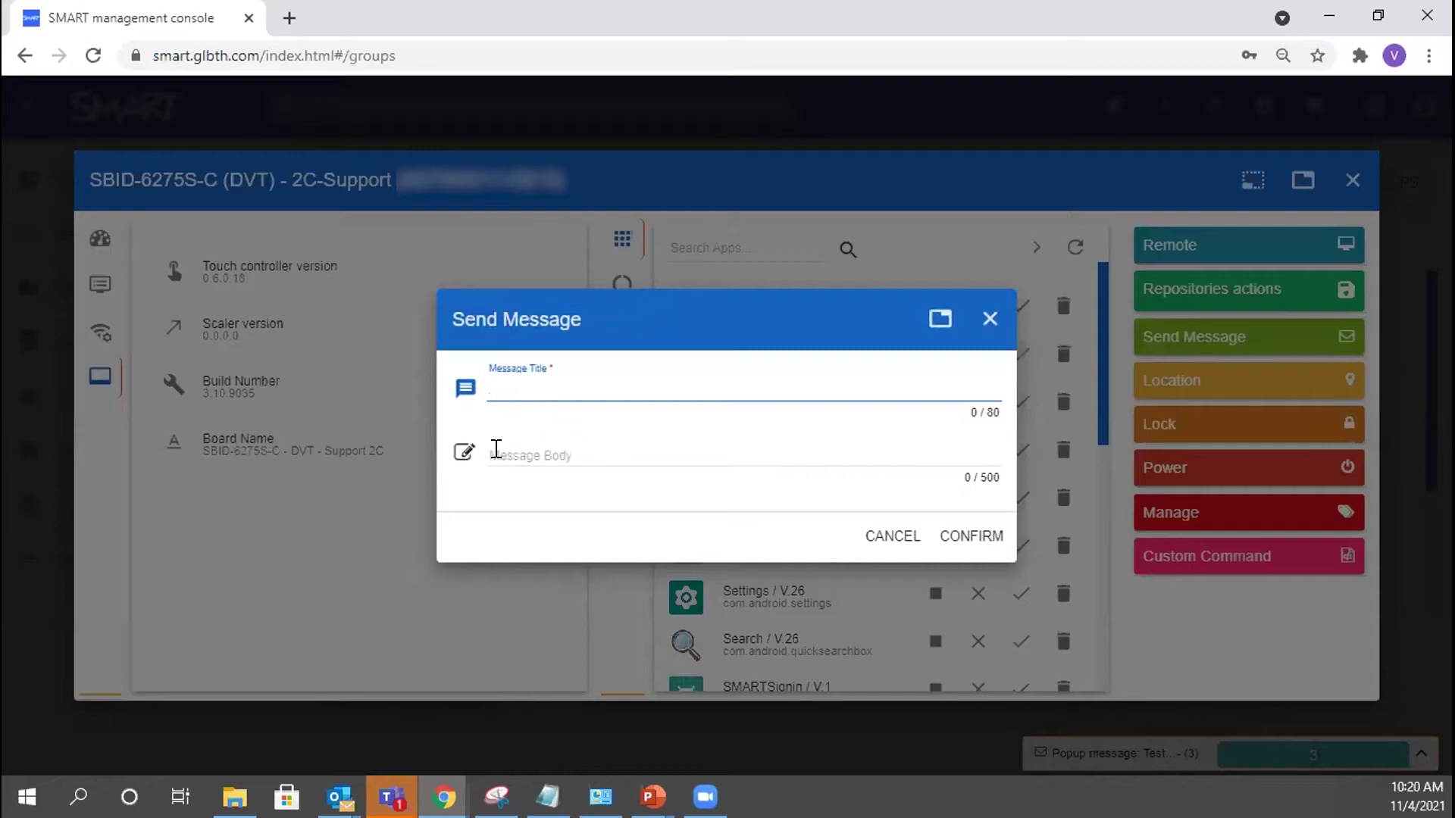
pyautogui.click(870, 539)
pyautogui.click(1205, 391)
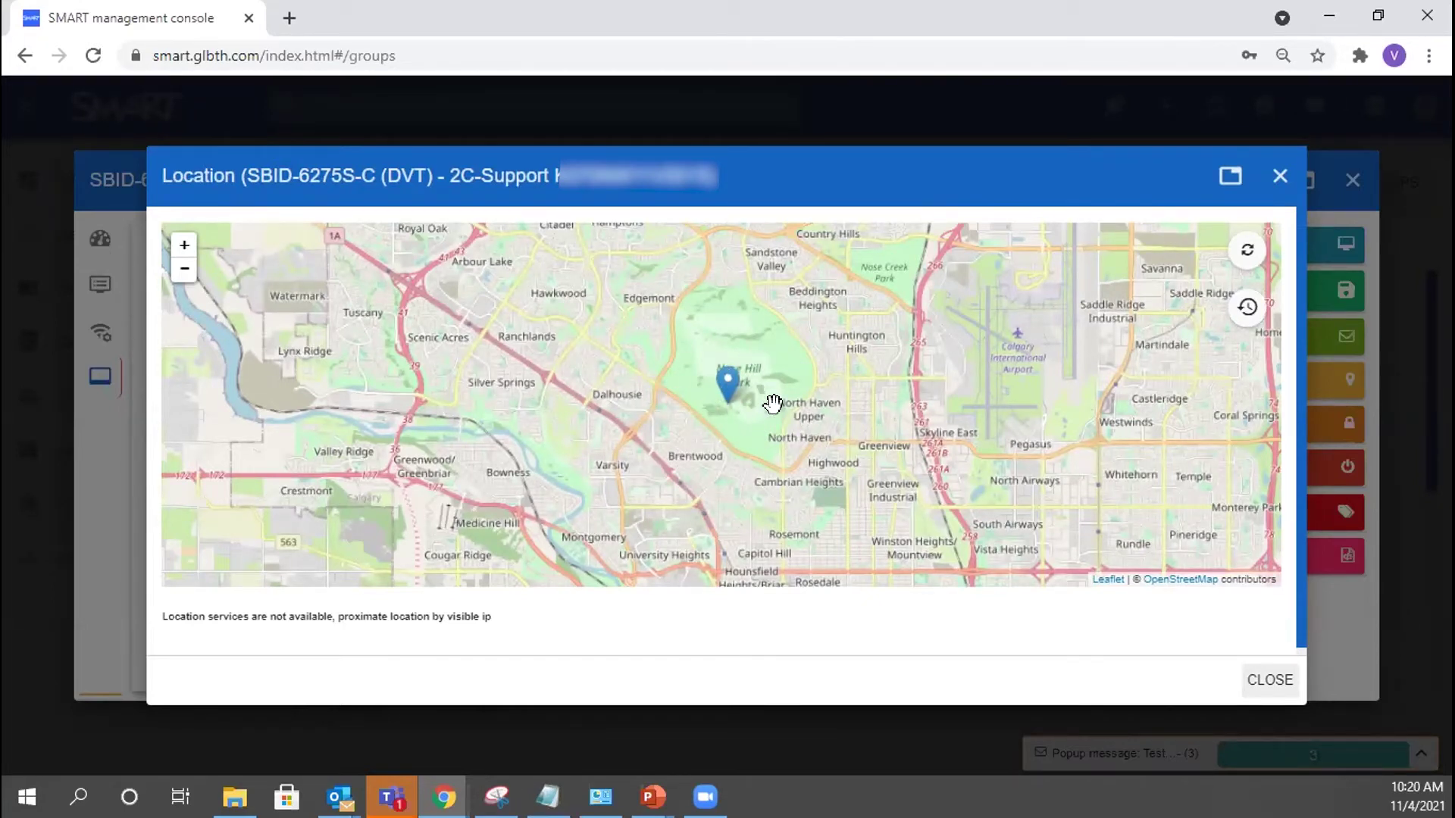
pyautogui.click(1278, 178)
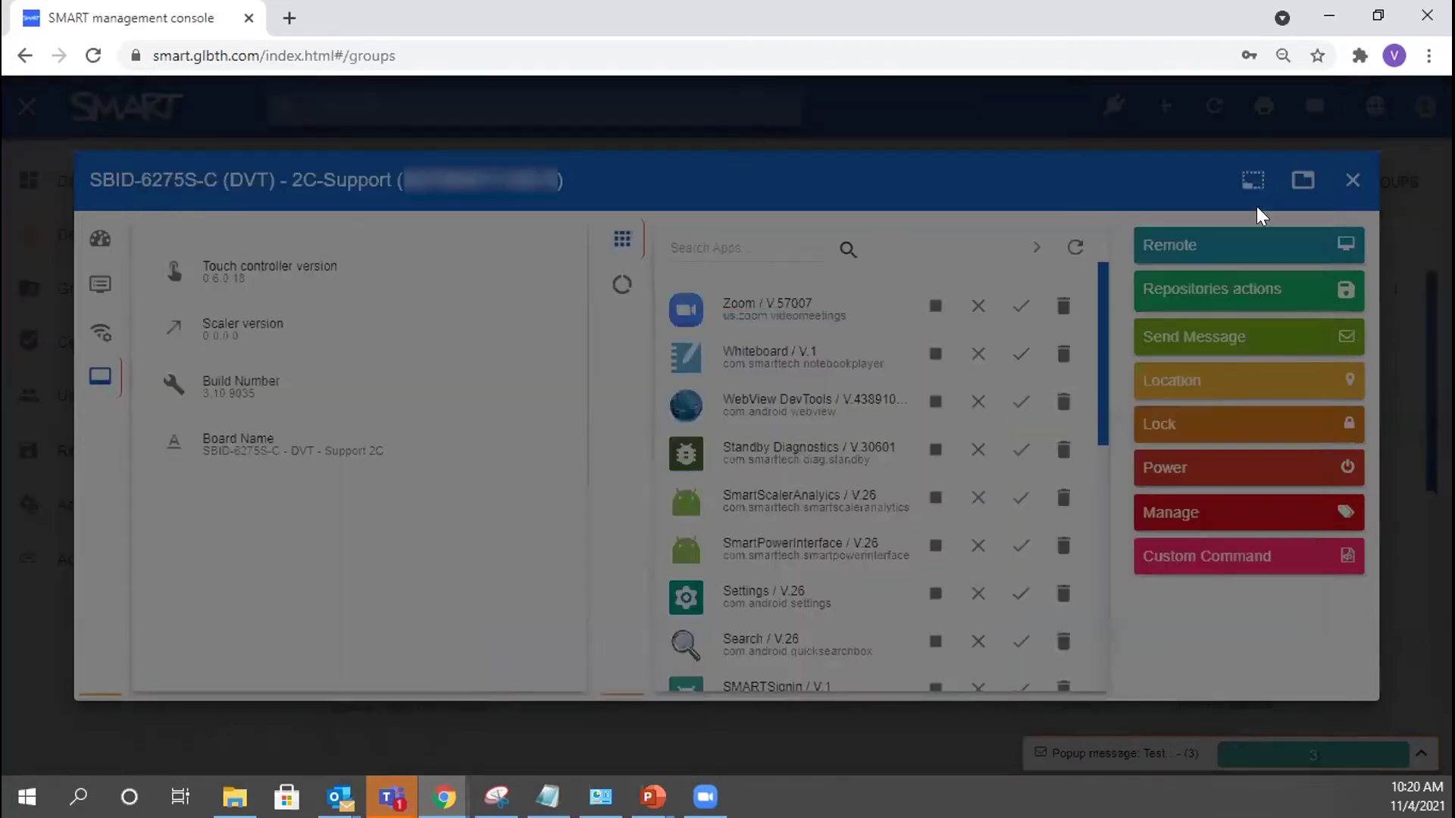
# - Review the Lock and Power actions available for the board without running any of them
pyautogui.click(1203, 434)
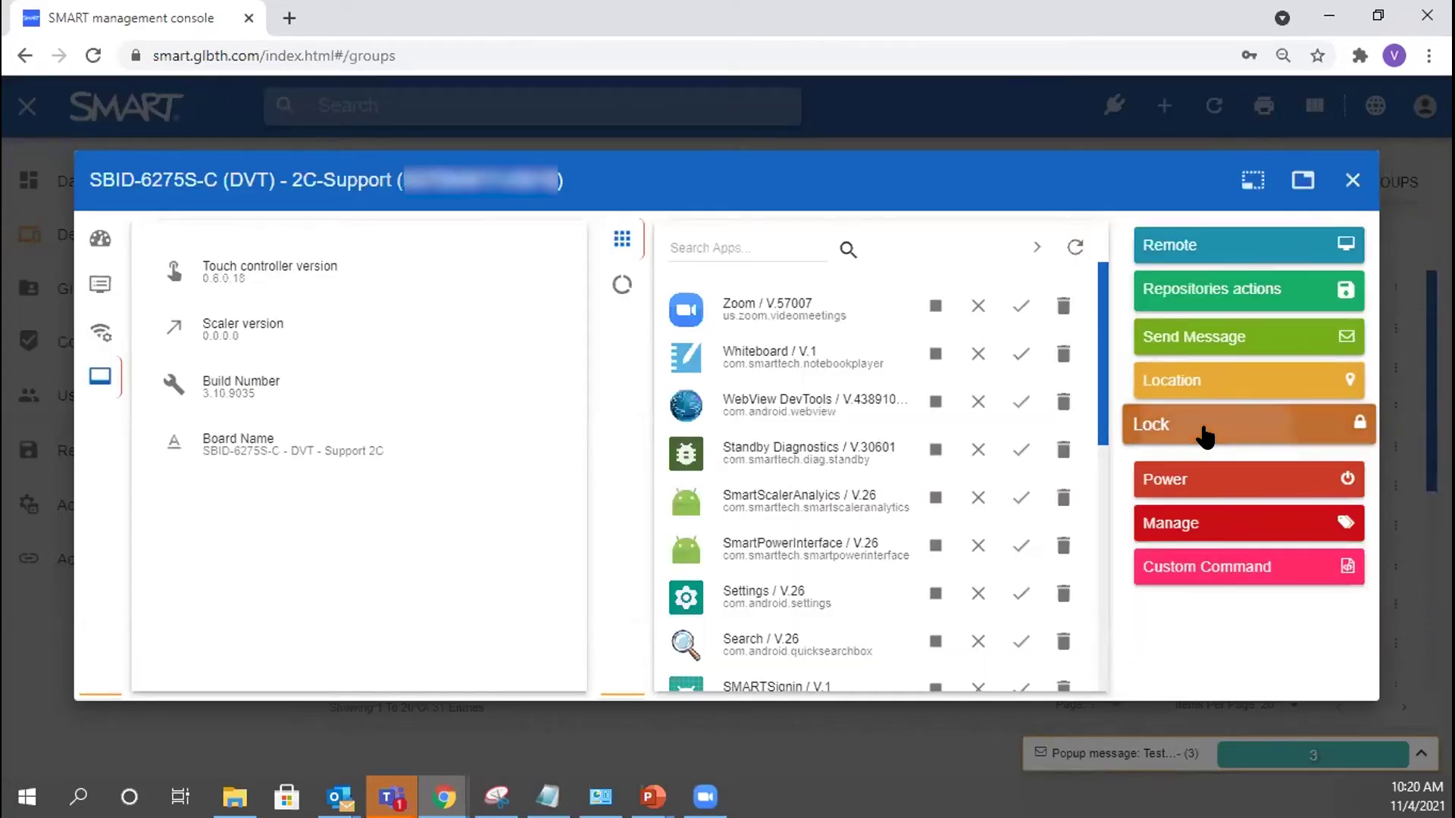
pyautogui.scroll(-1, 1241, 529)
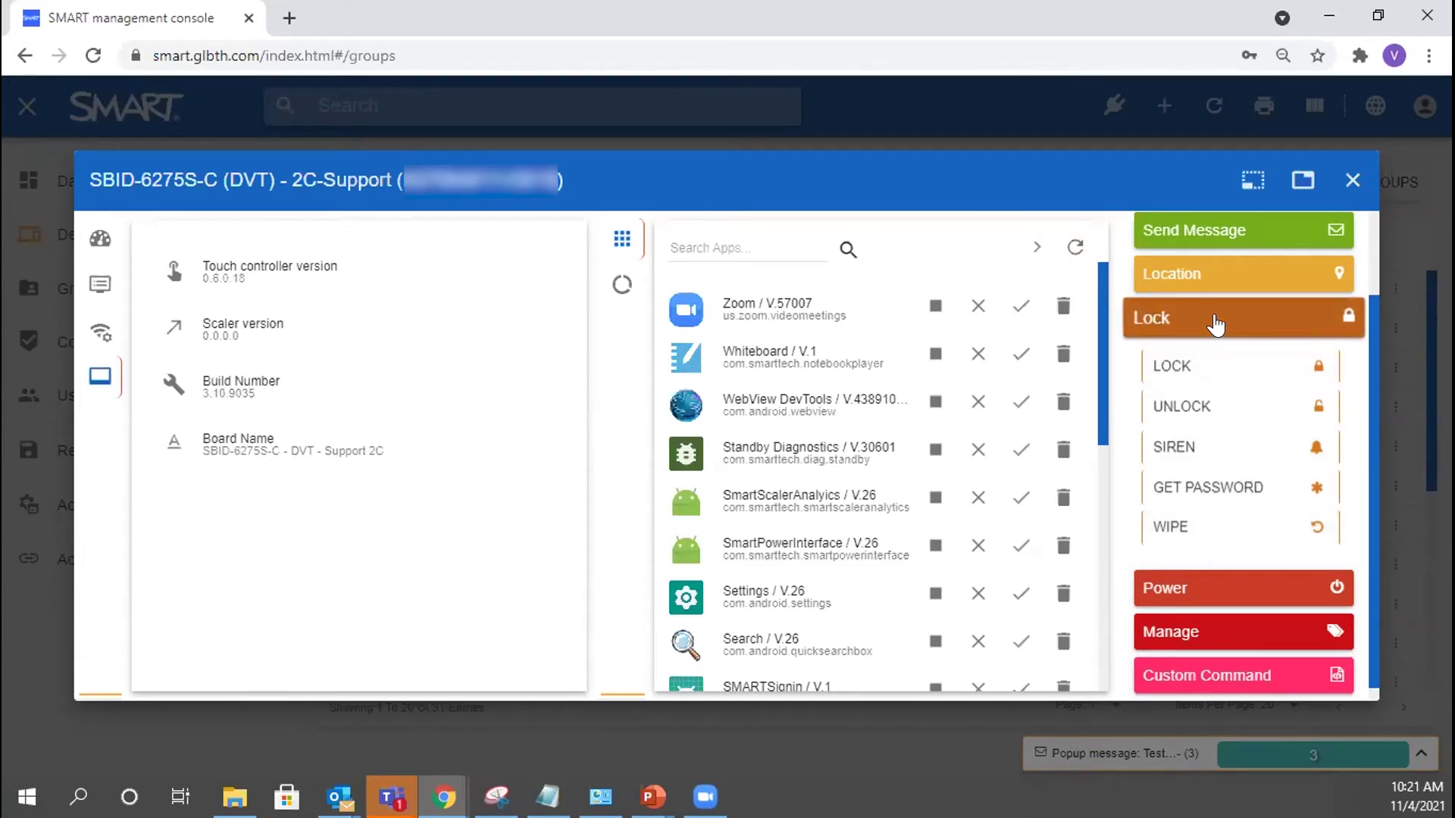
pyautogui.click(1214, 324)
pyautogui.click(1213, 475)
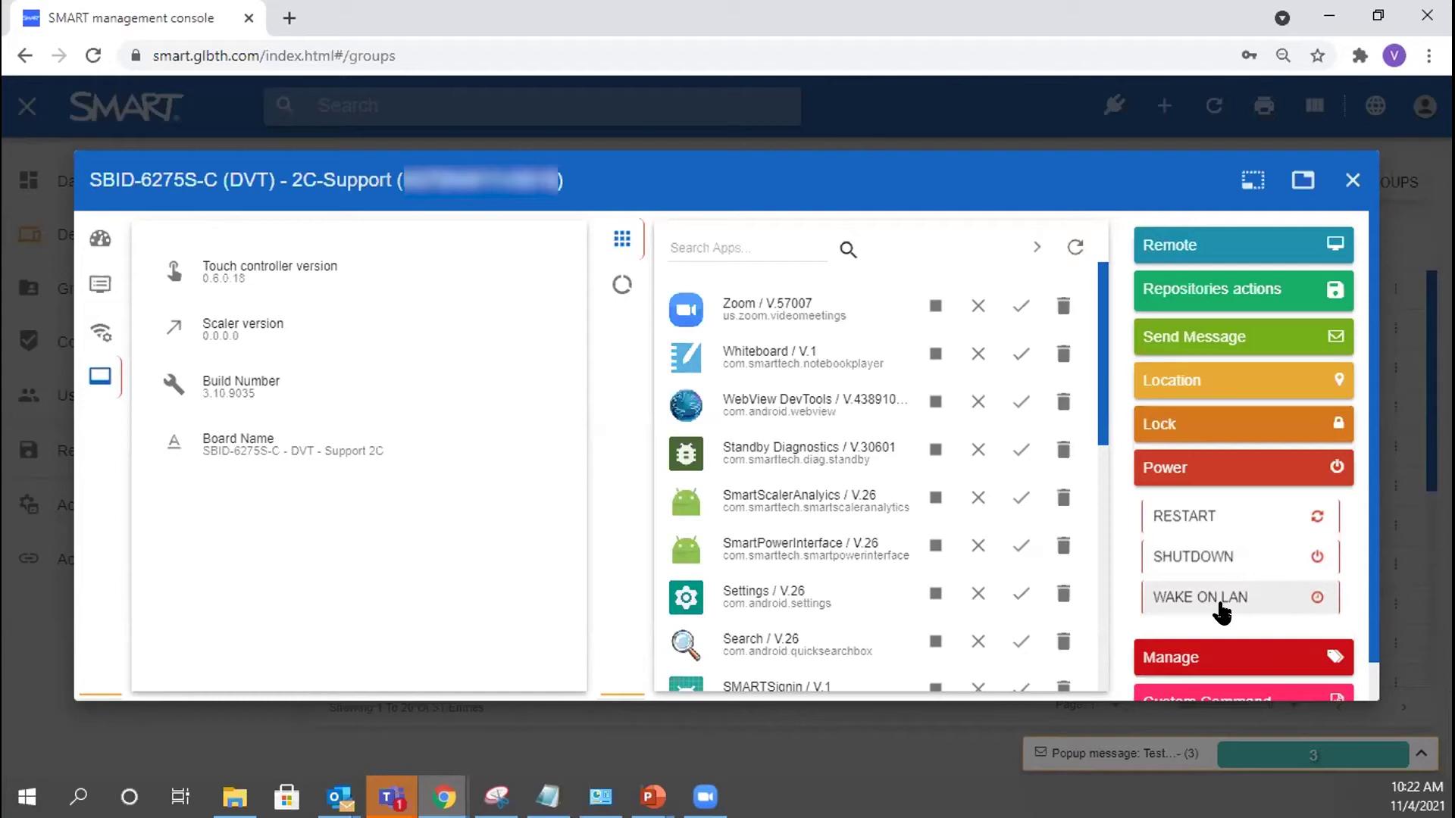
pyautogui.click(1229, 477)
# - Review the Manage actions available for the board without running any of them
pyautogui.click(1194, 519)
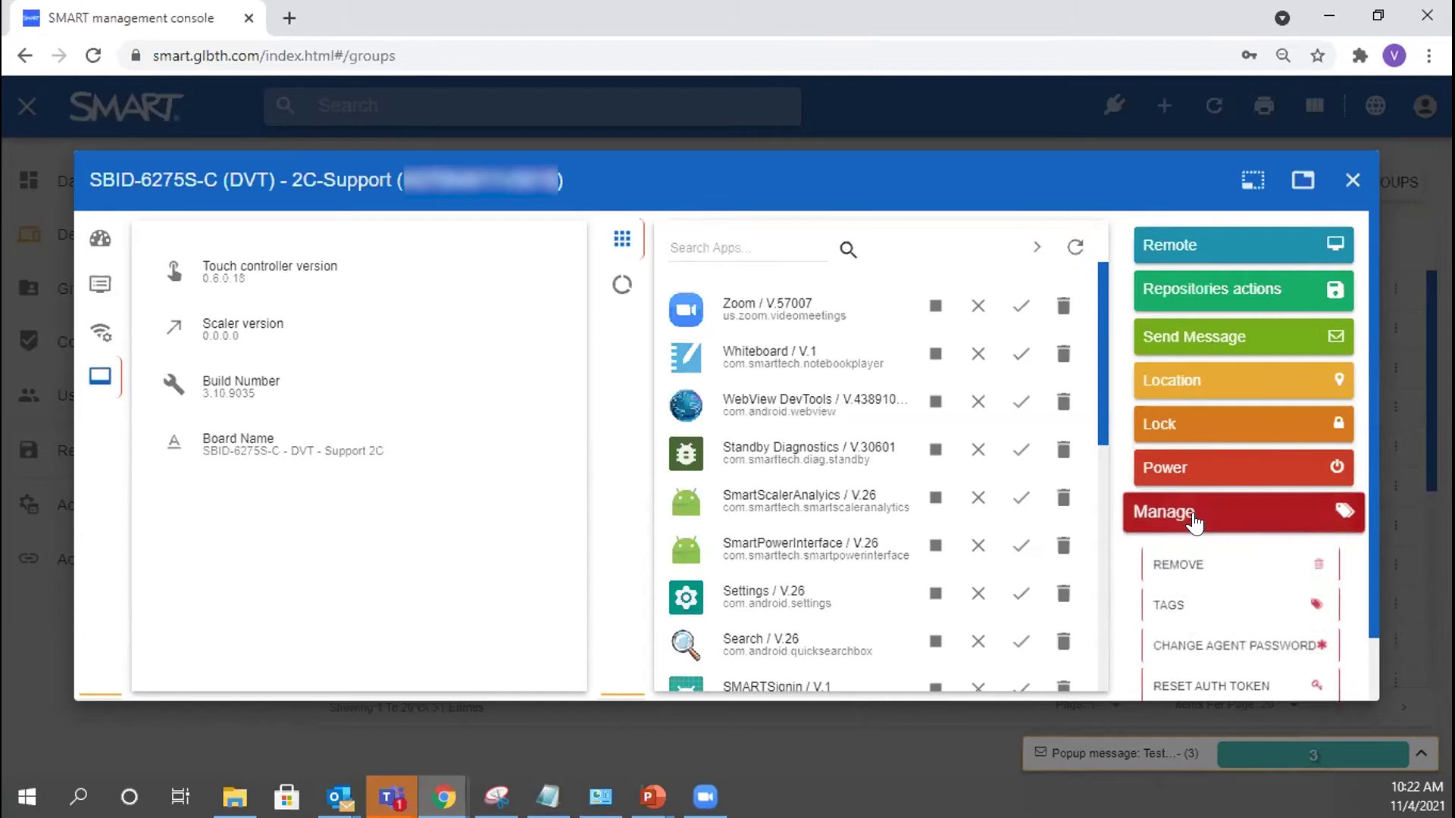
pyautogui.scroll(-2, 1219, 455)
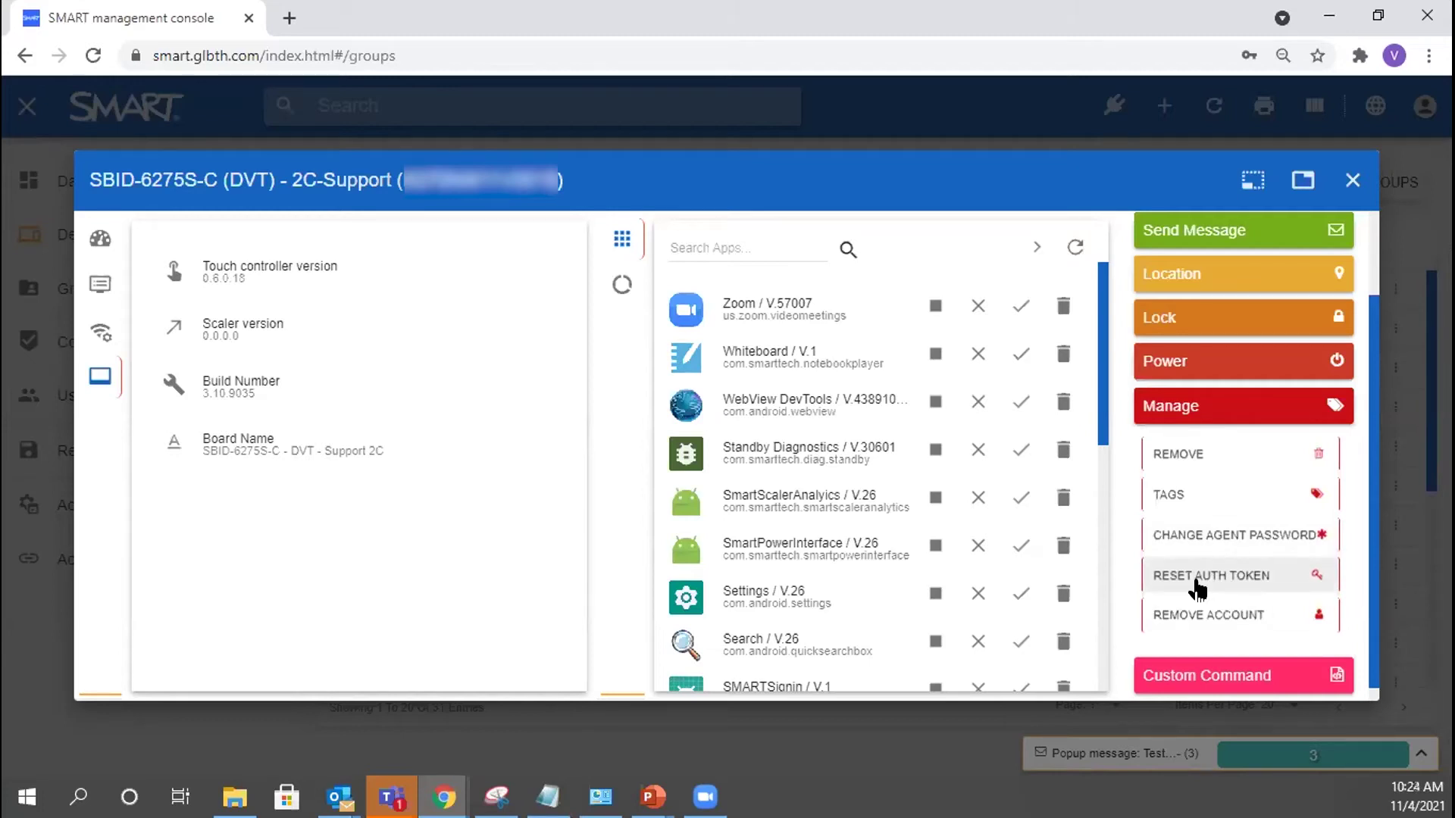
pyautogui.scroll(-1, 1195, 539)
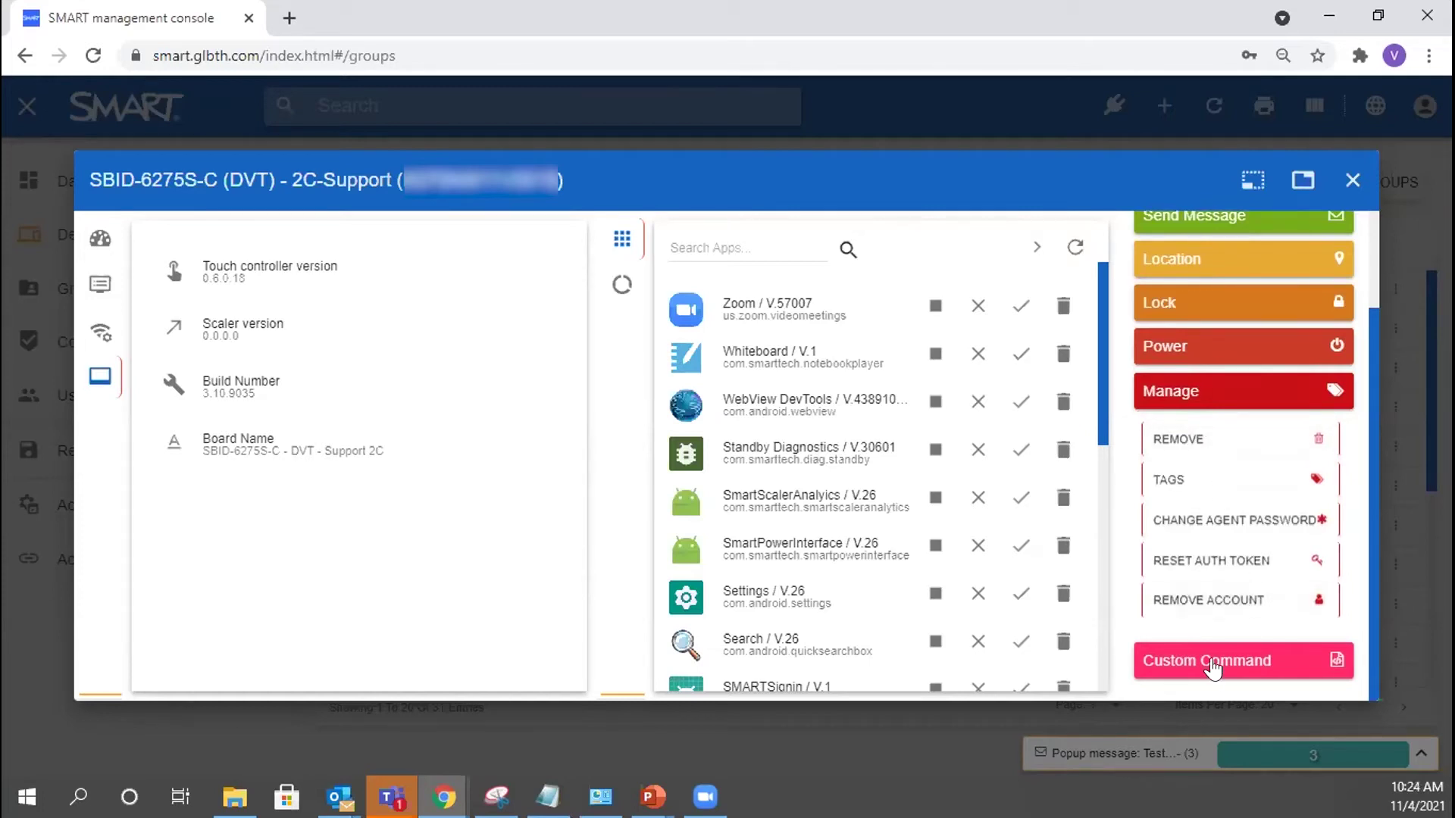
pyautogui.click(1161, 391)
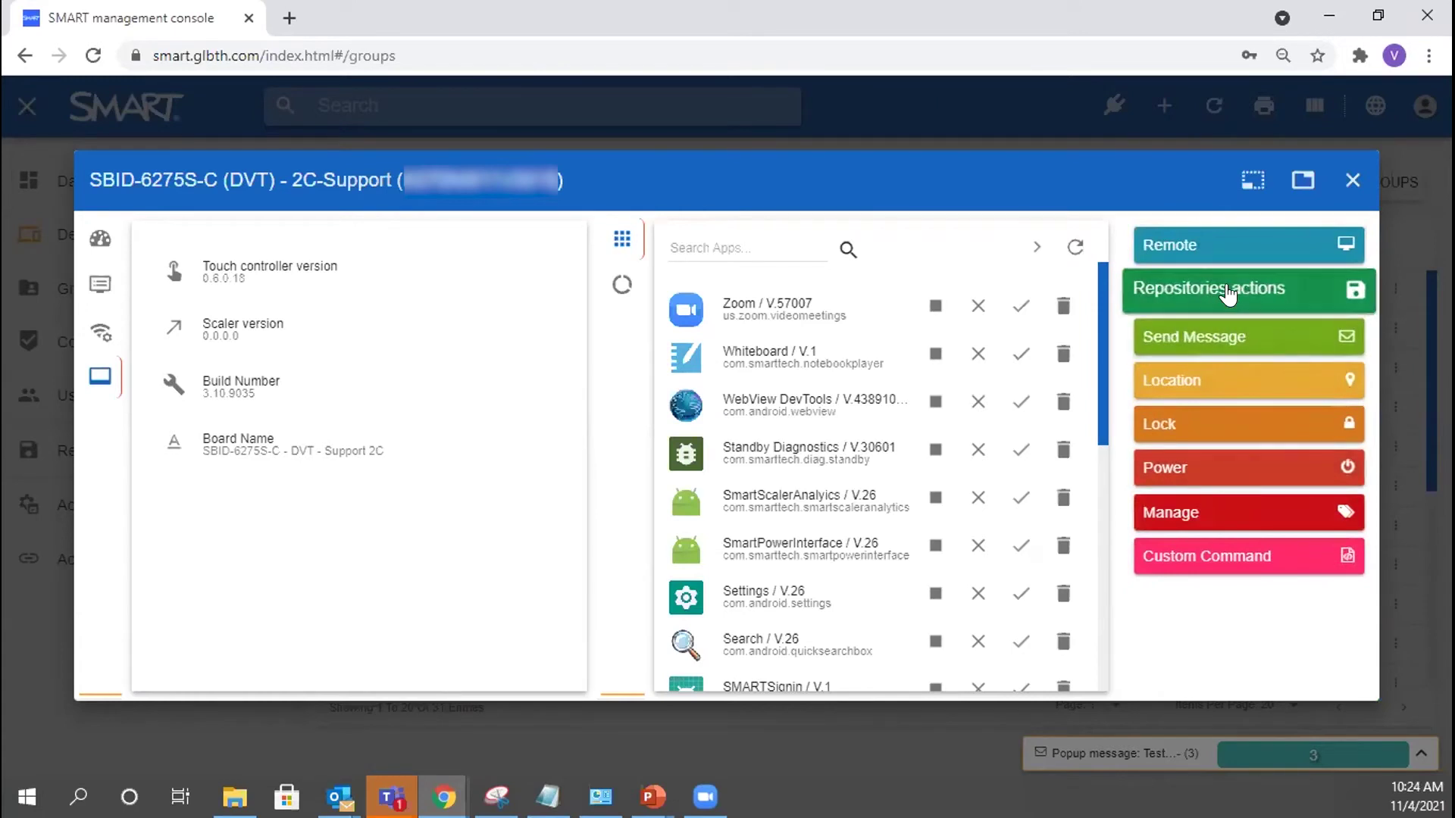
# - Examine the upload methods for a new package in the board's Install Packages repository, and leave without adding one
pyautogui.click(1228, 296)
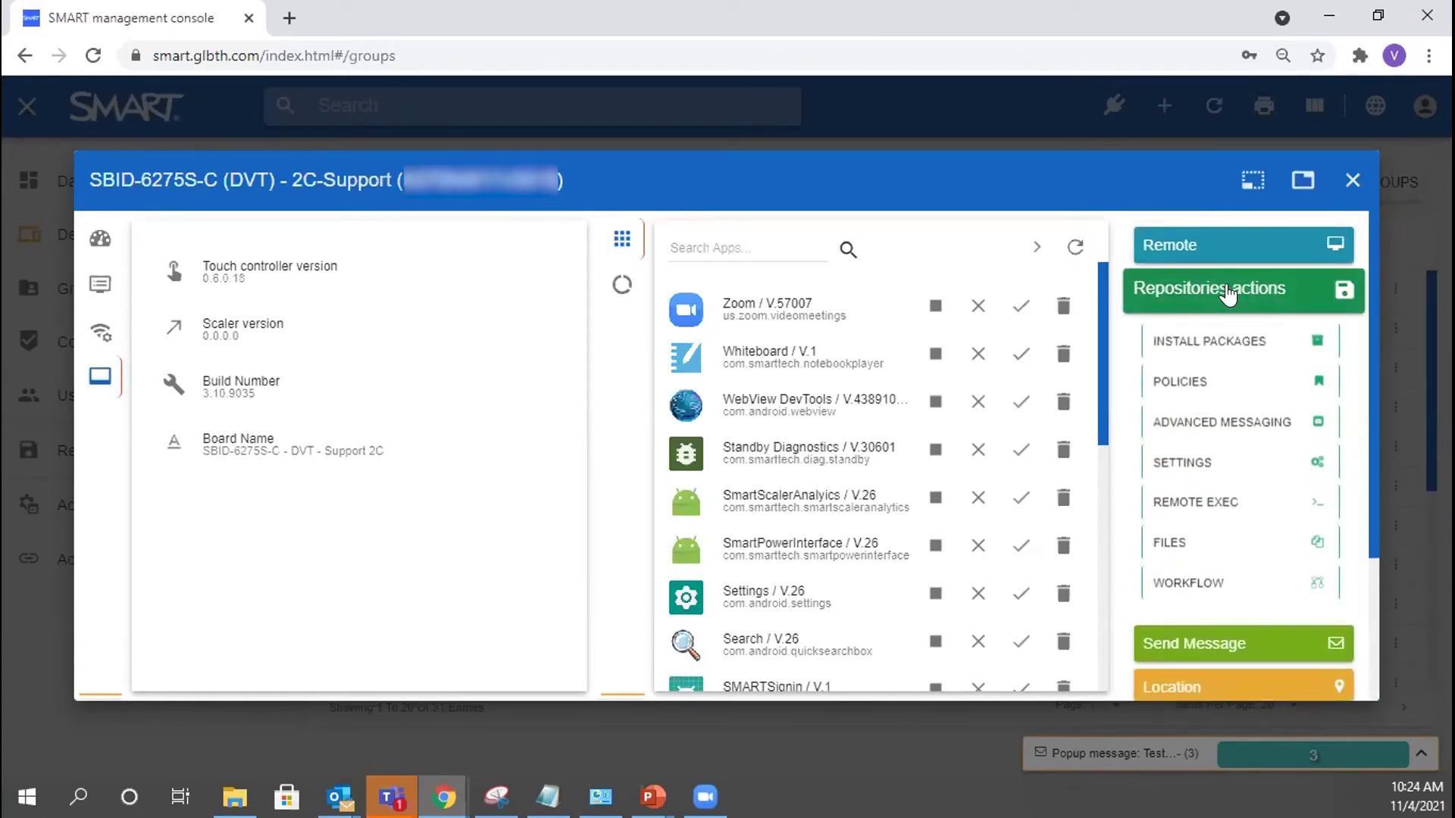
pyautogui.click(1211, 343)
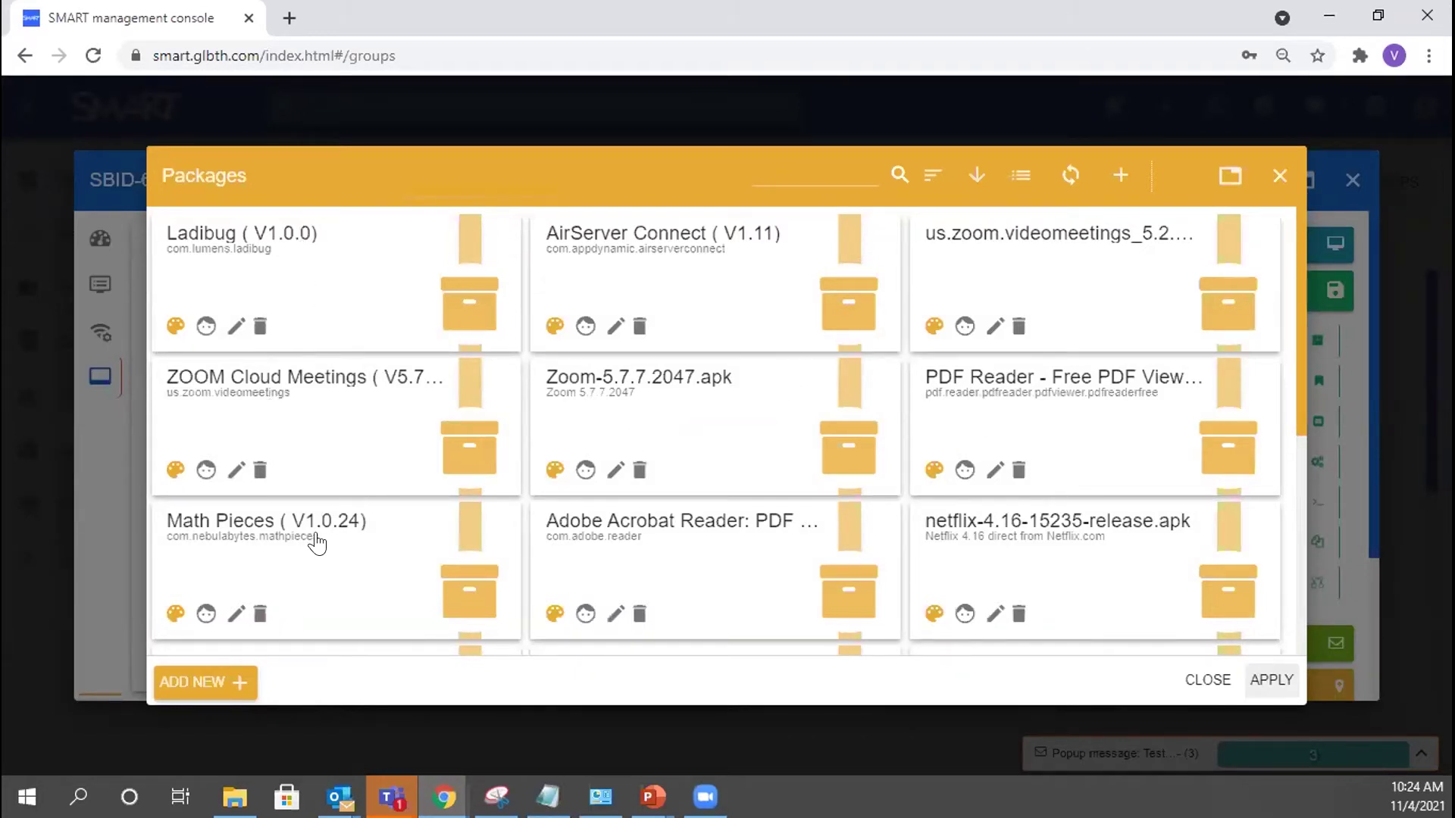
pyautogui.click(225, 684)
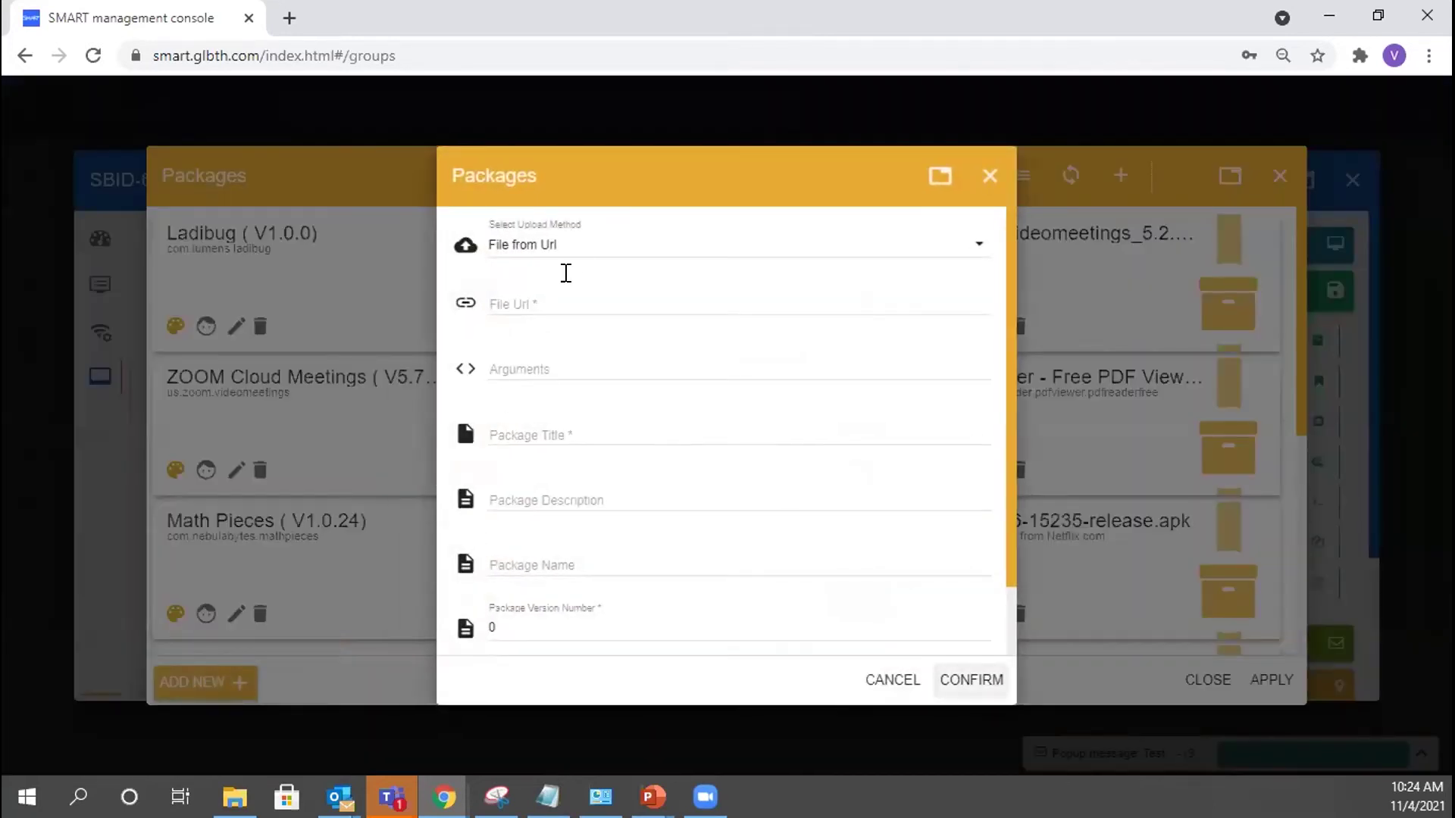
pyautogui.click(579, 250)
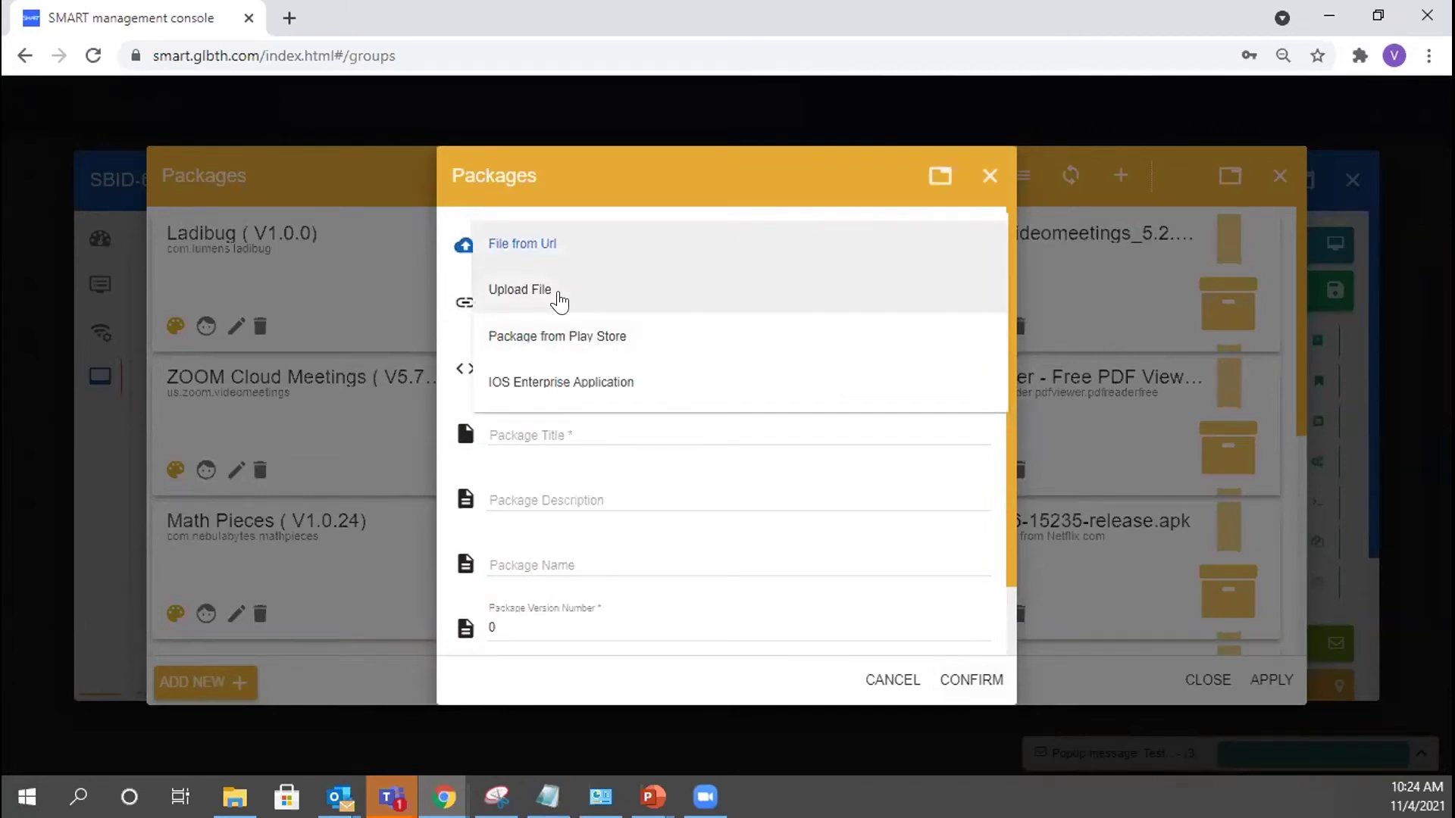
pyautogui.click(891, 682)
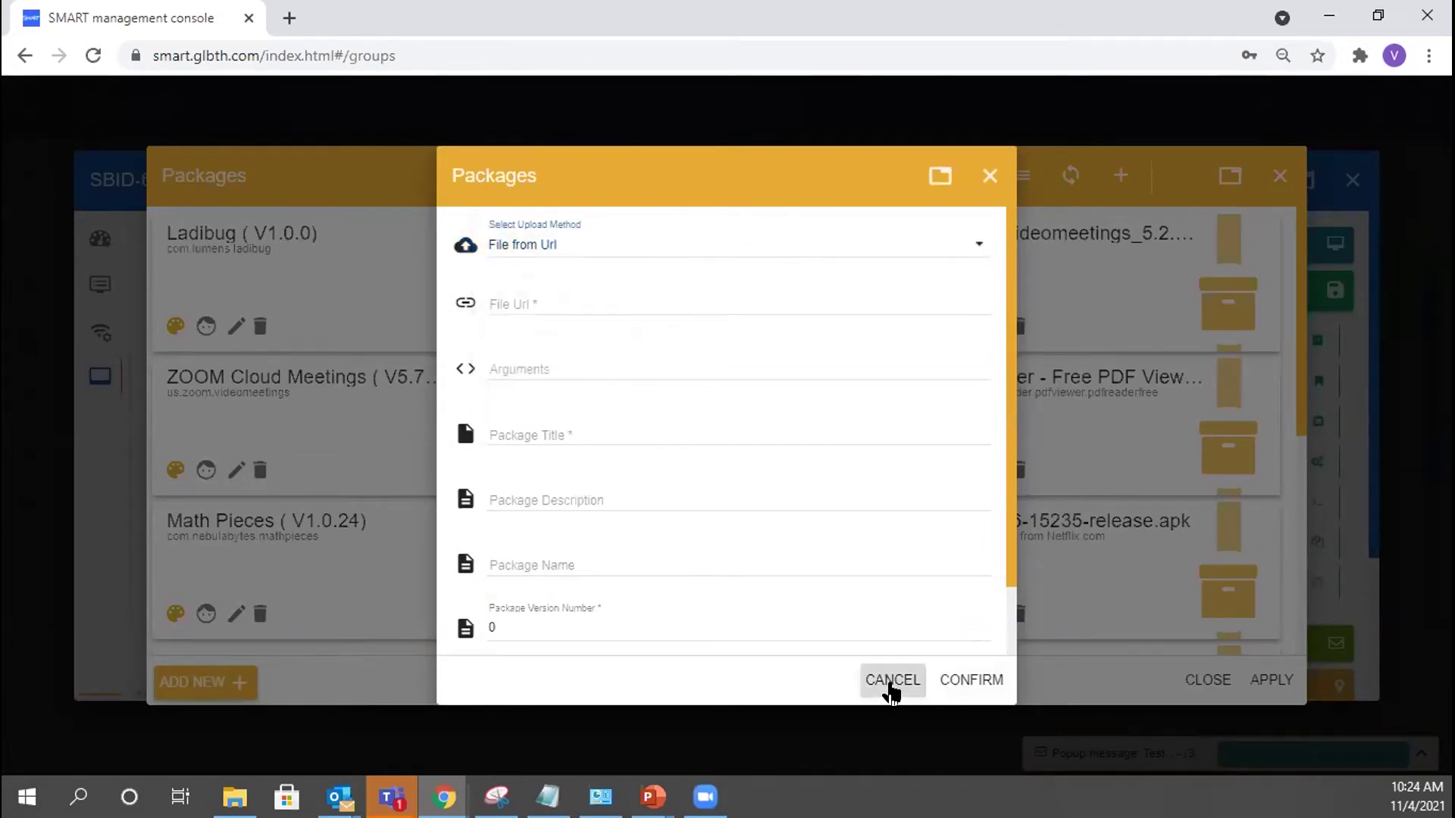
pyautogui.click(891, 681)
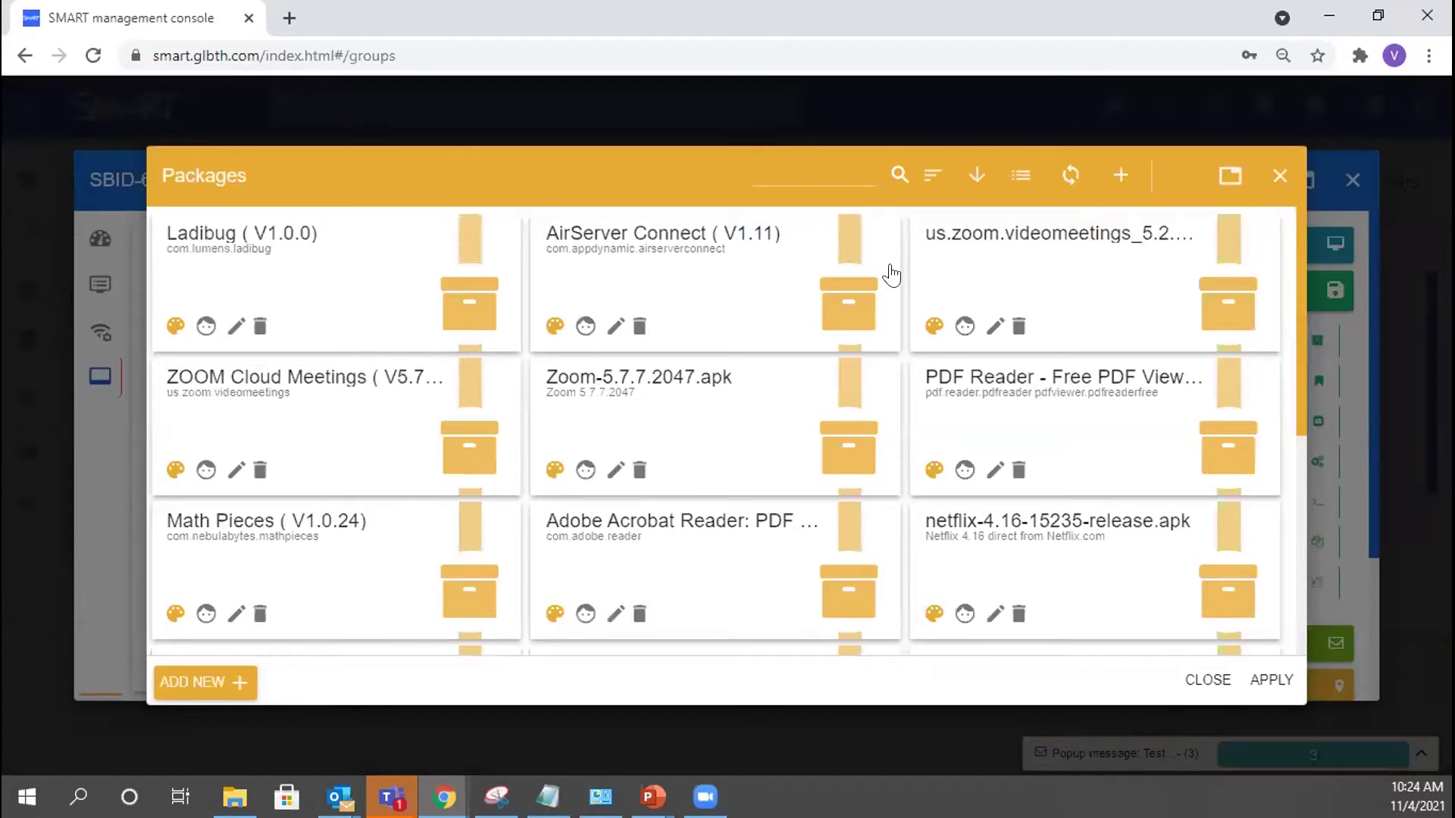
pyautogui.click(1204, 679)
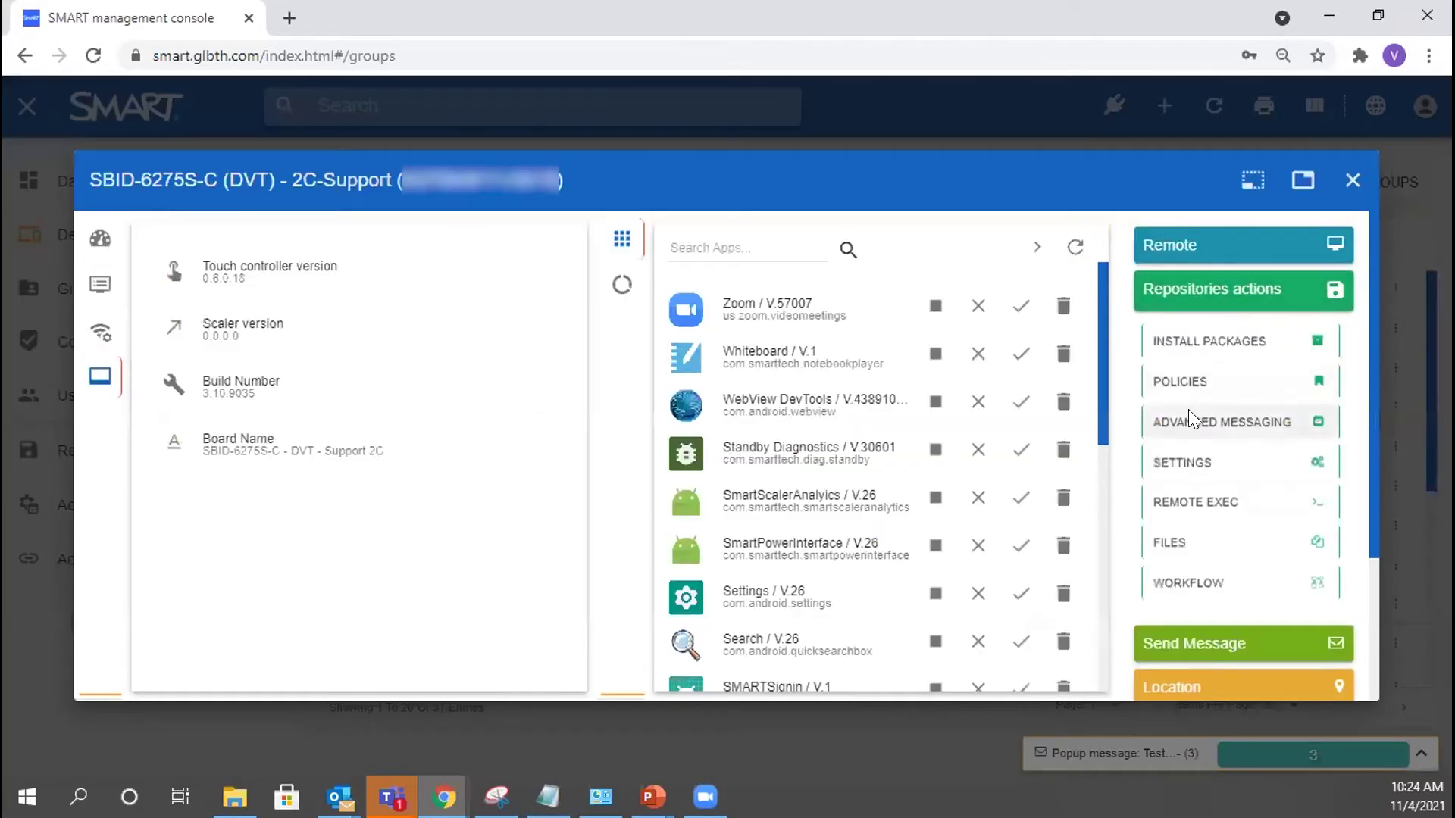
# - Start a new custom policy, enable Set Key in its Settings Lockdown section, and discard the policy
pyautogui.click(1181, 383)
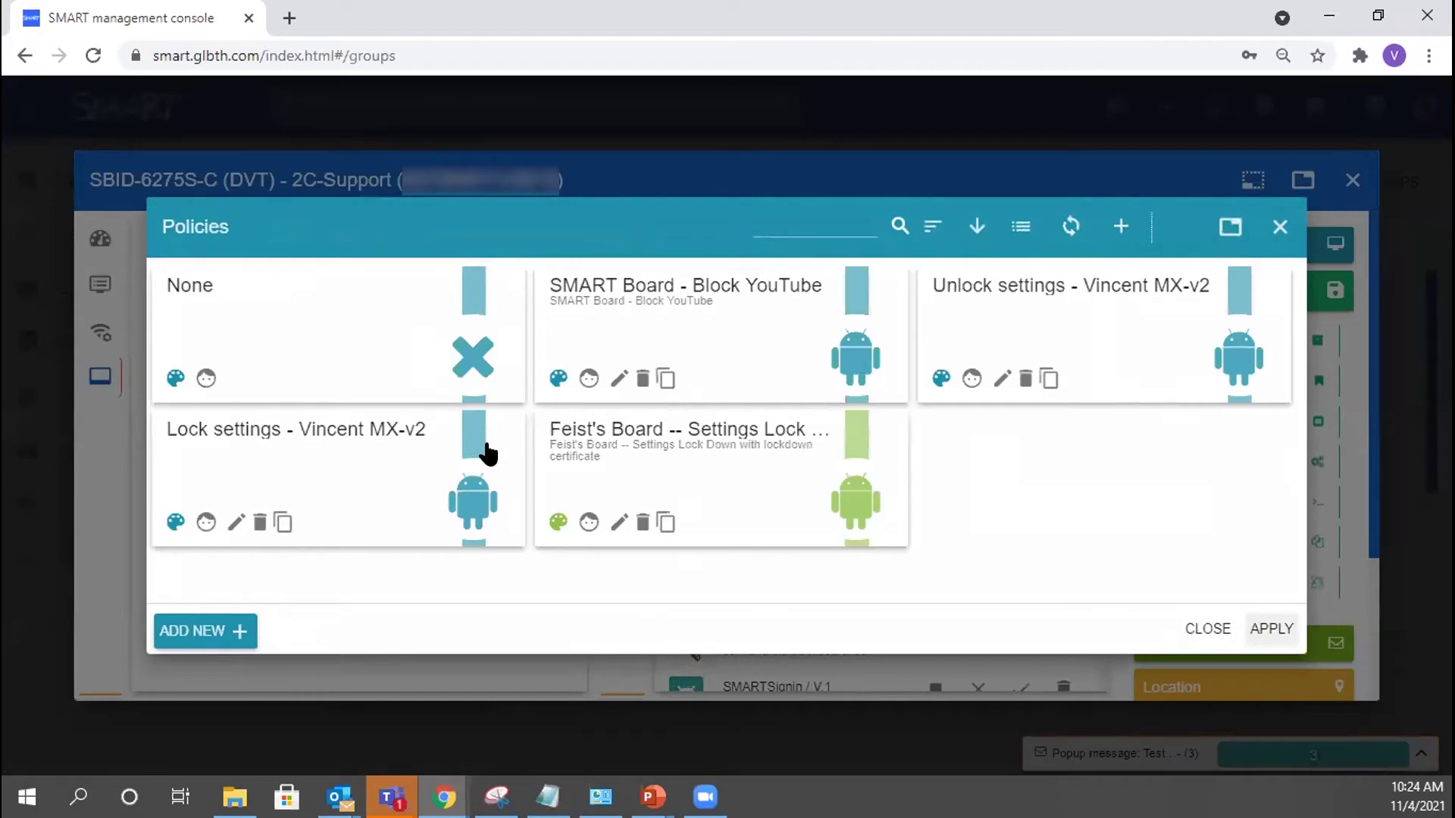
pyautogui.click(213, 633)
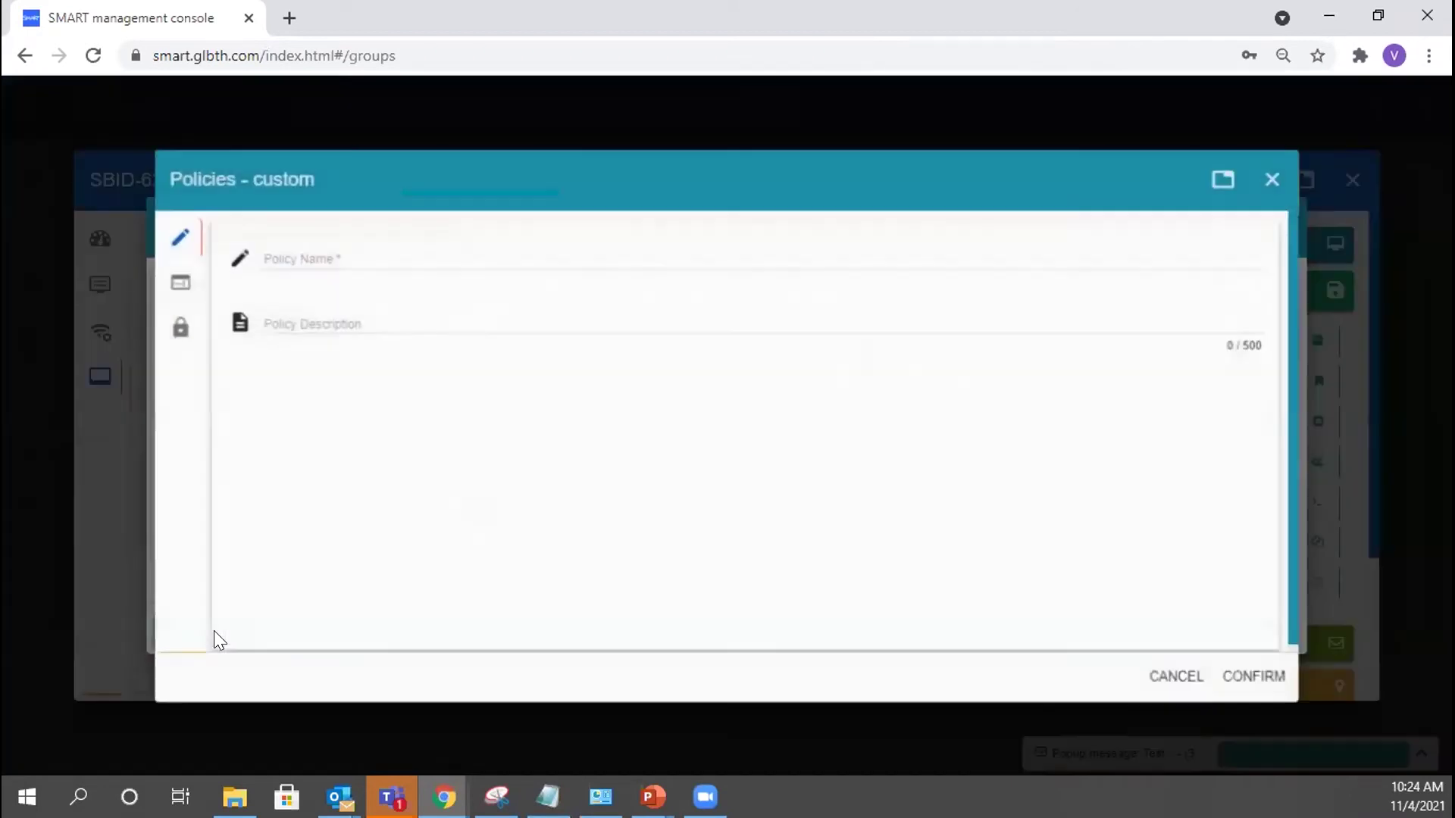
pyautogui.click(173, 336)
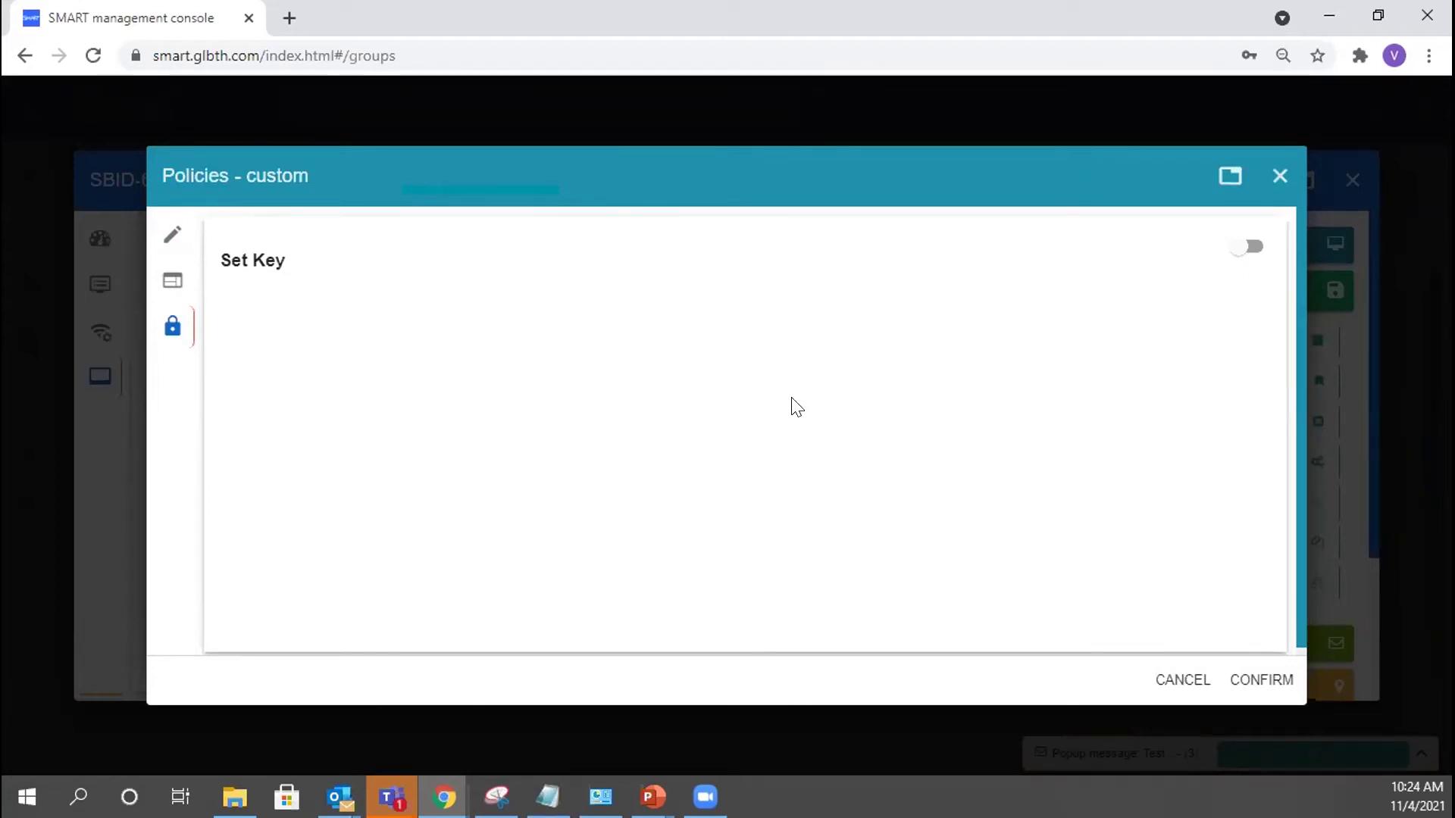
pyautogui.click(1243, 246)
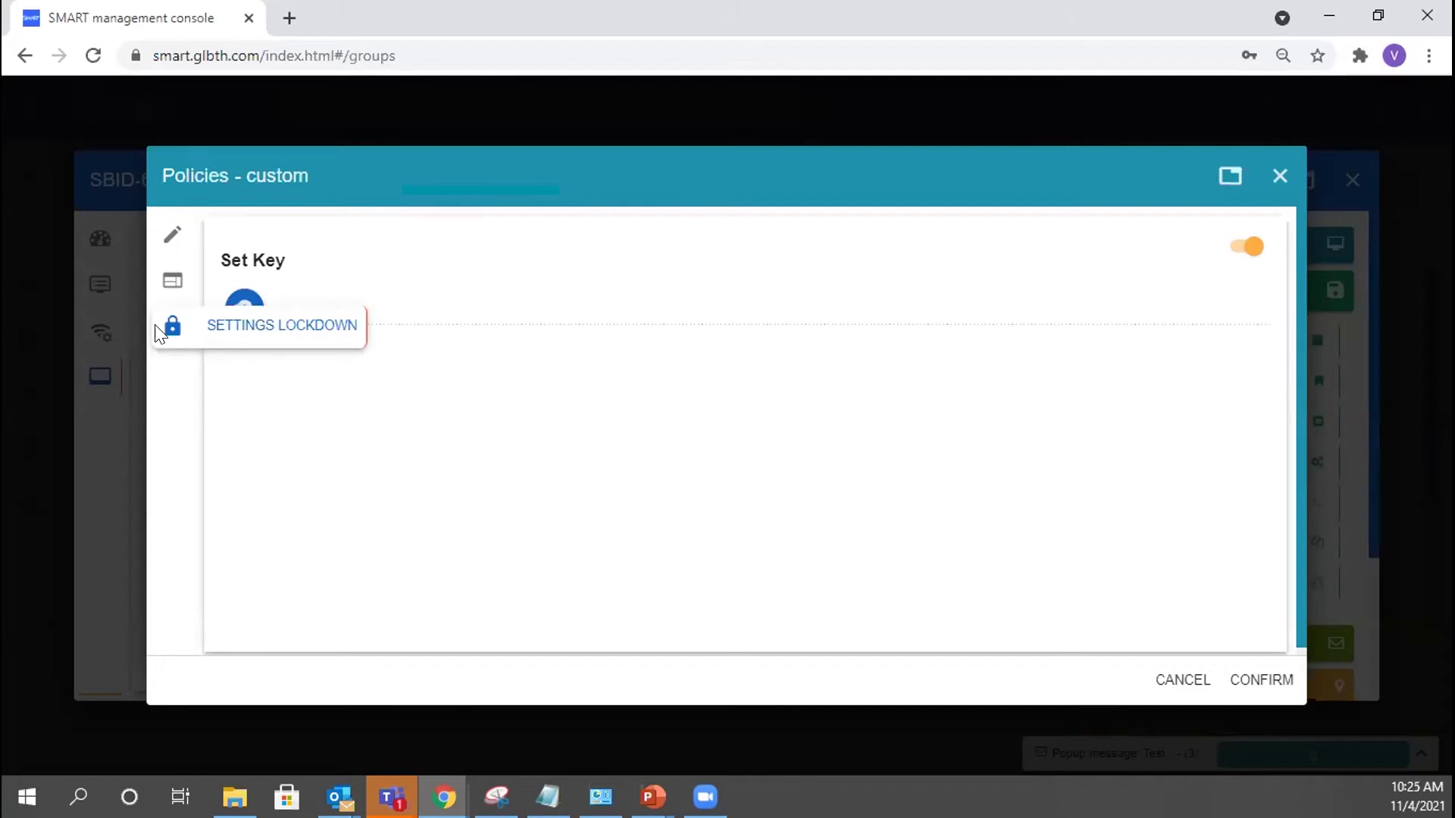
pyautogui.click(1179, 680)
pyautogui.click(1205, 629)
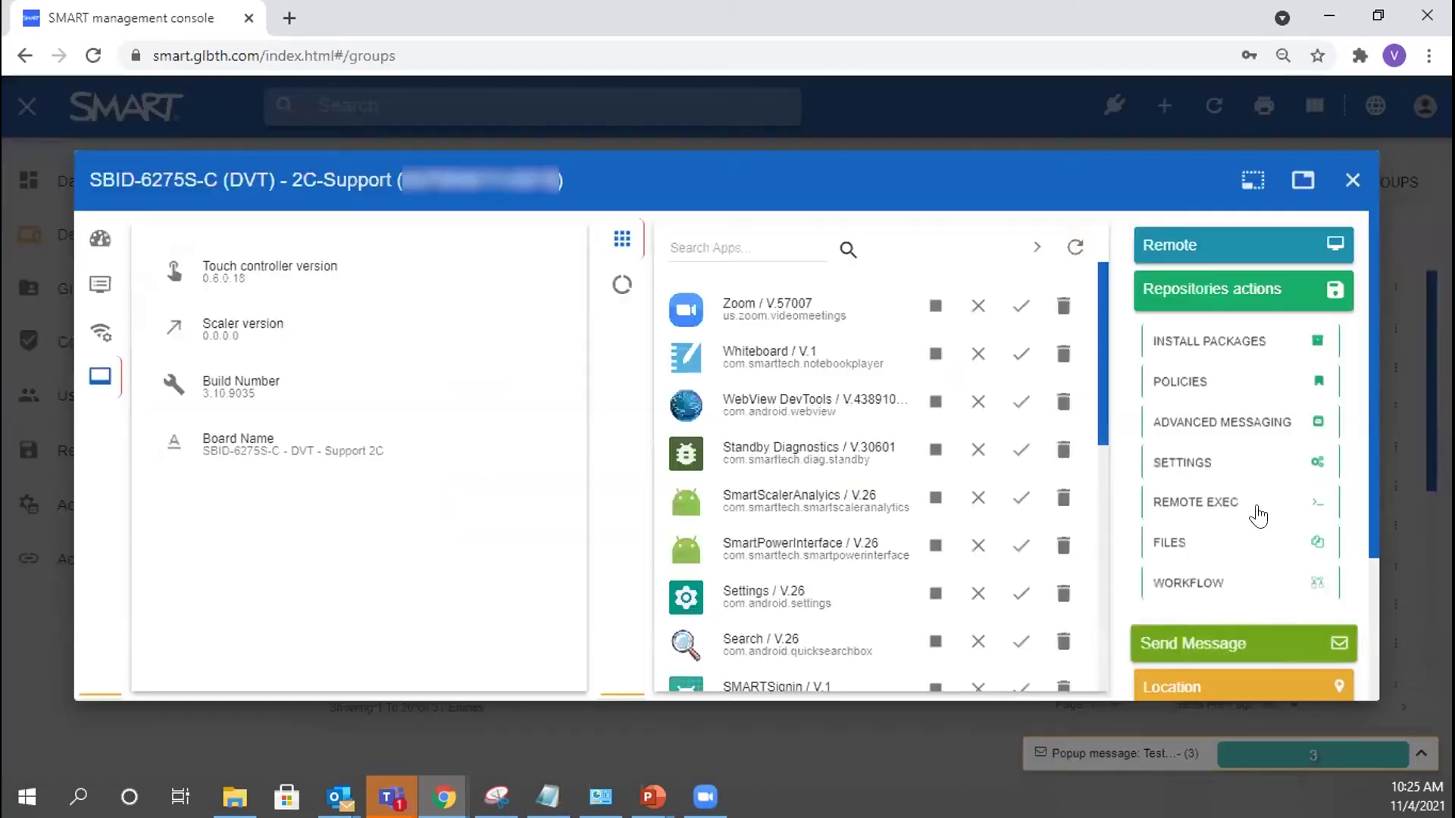
# - Look over the saved advanced messages and compare them with the basic Send Message form, closing both
pyautogui.click(1223, 422)
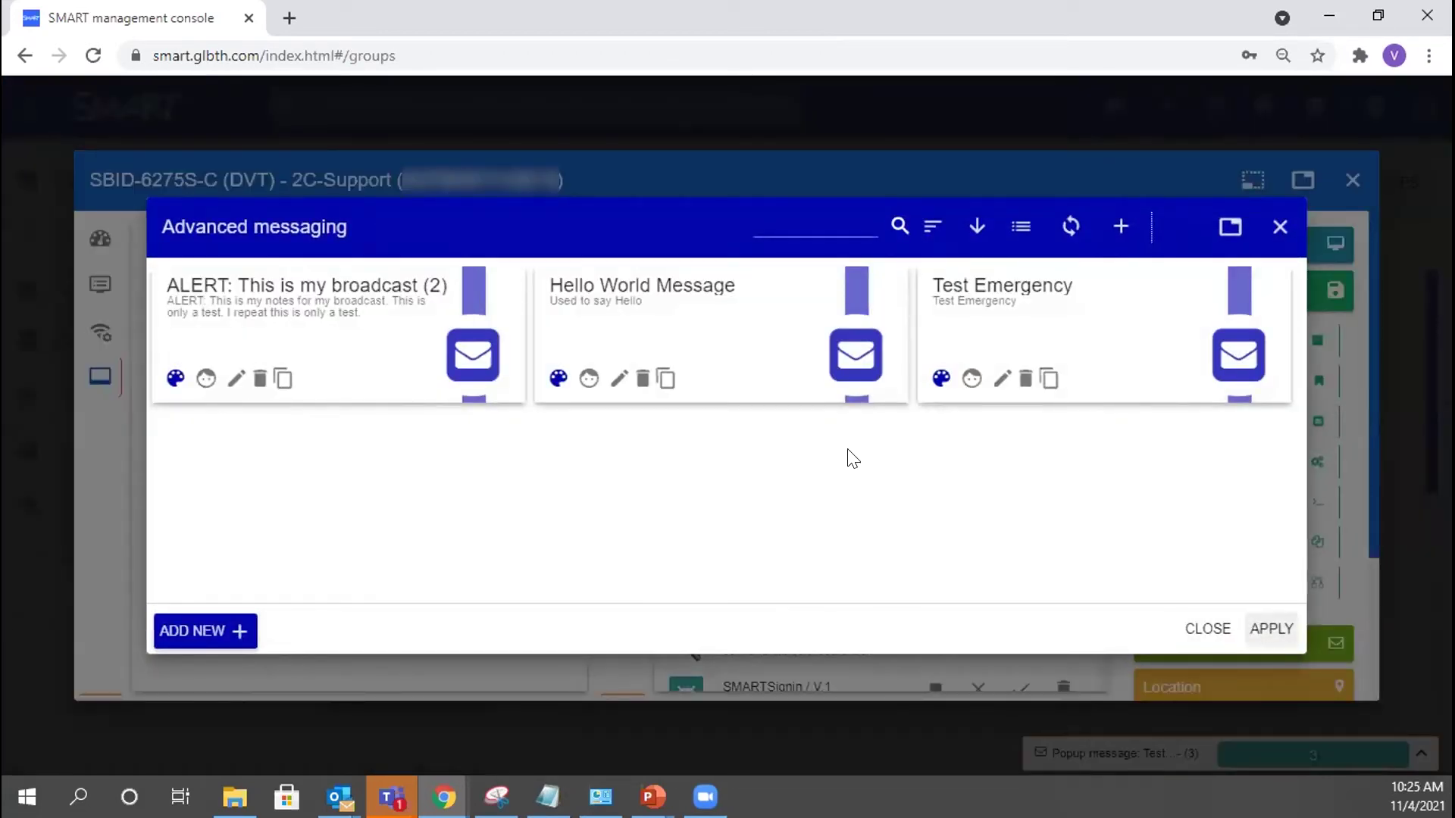
pyautogui.click(1279, 227)
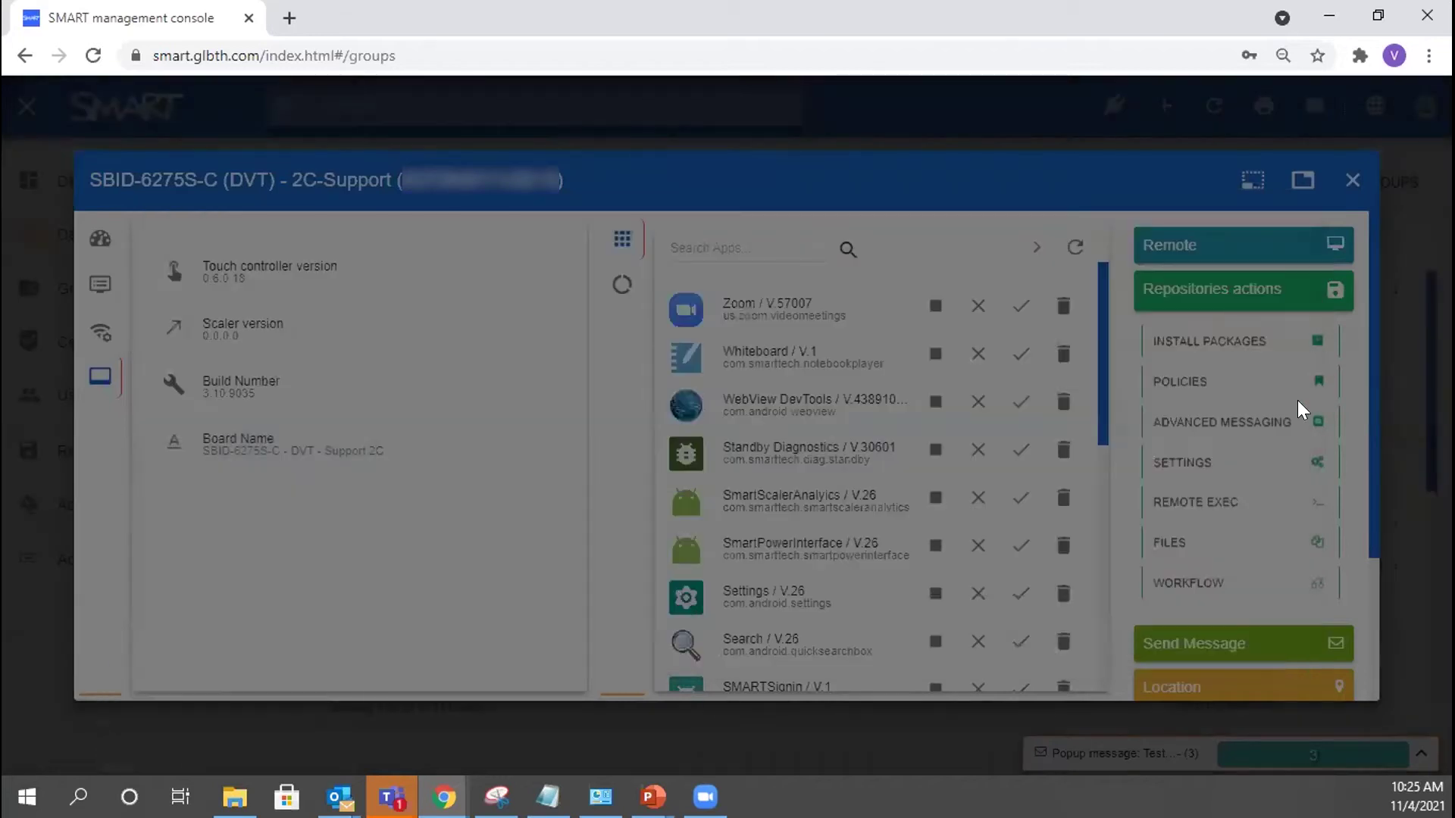
pyautogui.click(1242, 292)
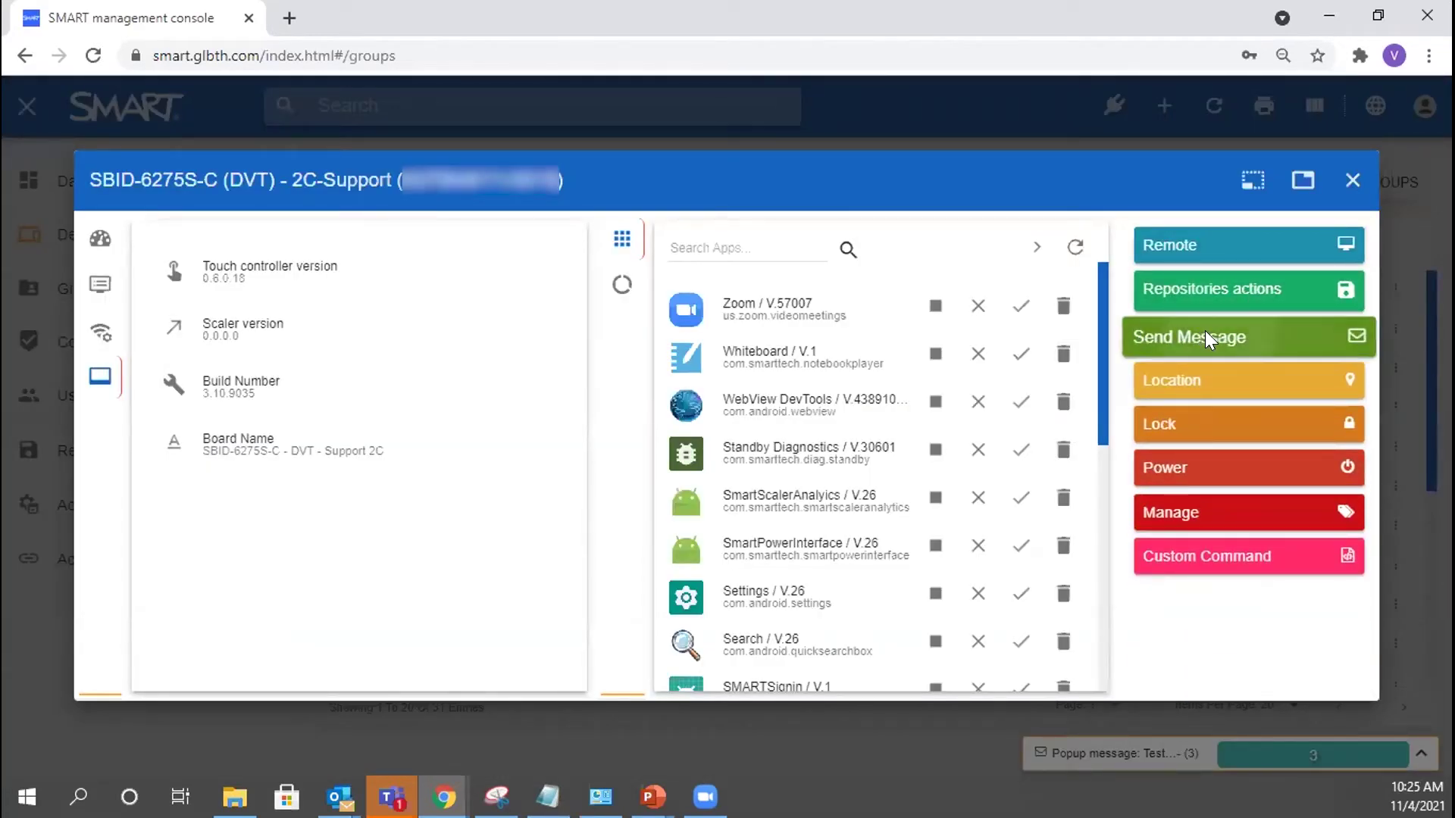
pyautogui.click(1204, 337)
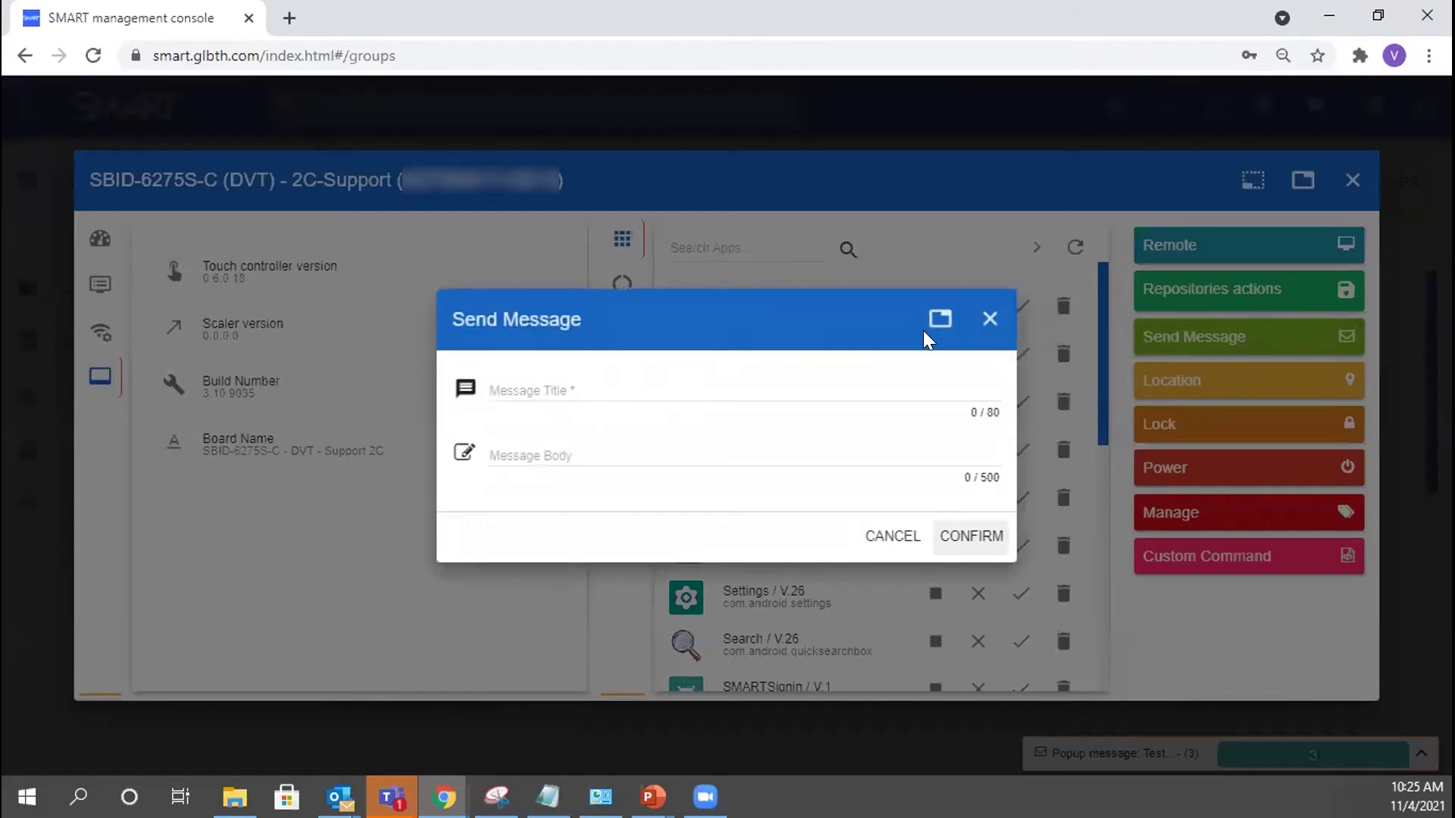
pyautogui.click(990, 318)
# - Examine the general details and the image, sound and timeout content of the advanced message "ALERT: This is my broadcast (2)" without changing it
pyautogui.click(1208, 301)
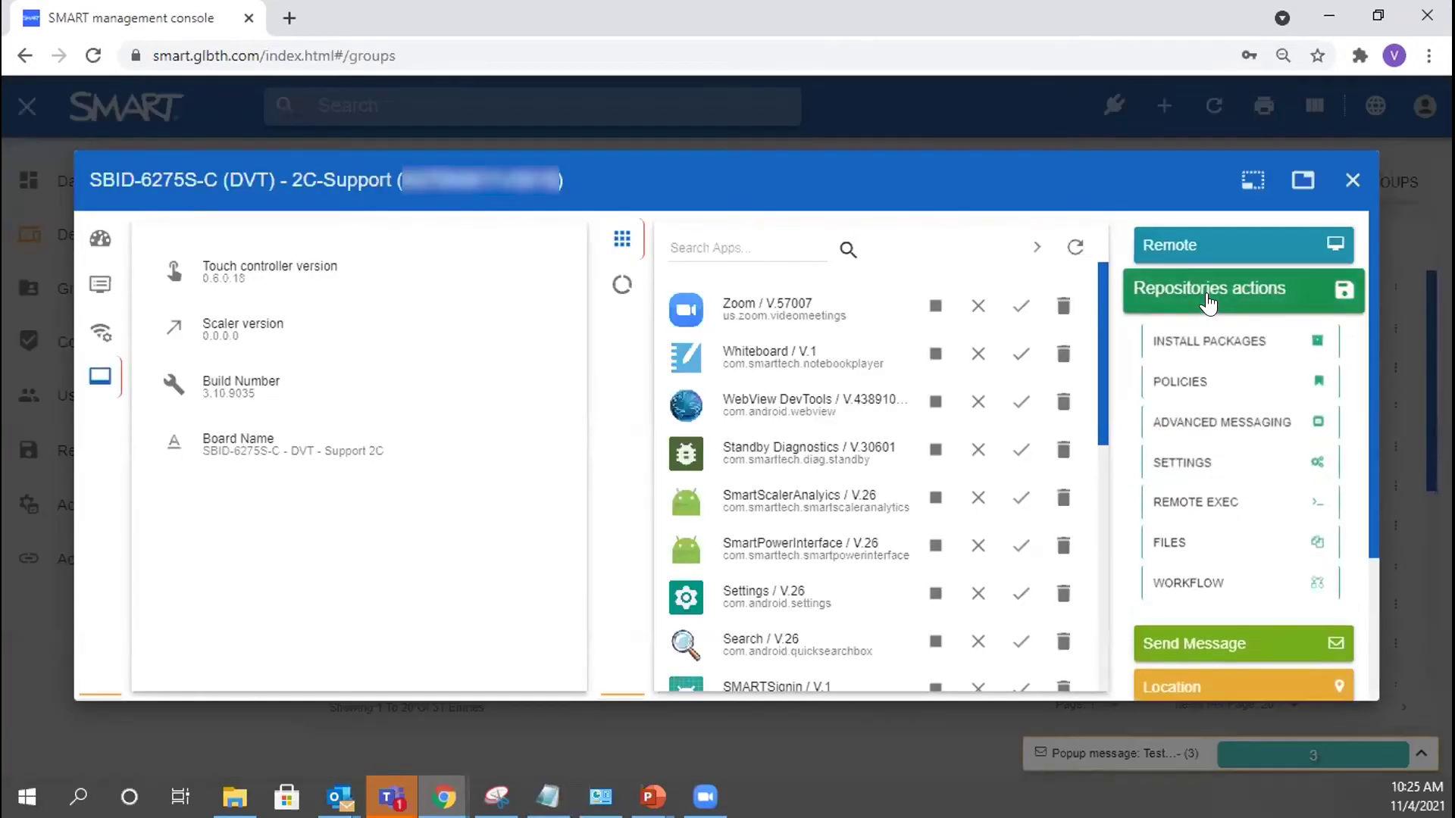
pyautogui.click(1193, 422)
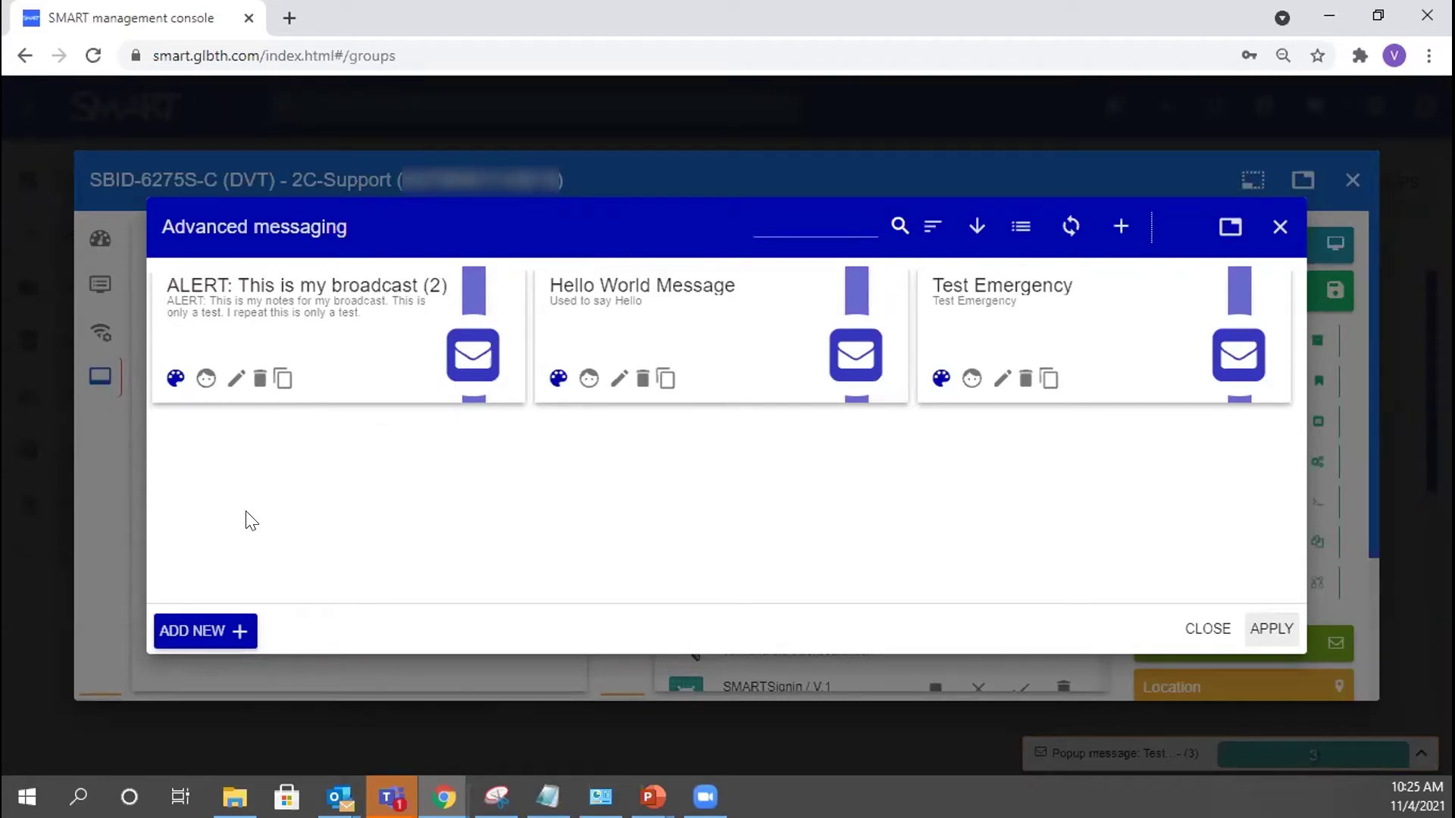
pyautogui.click(232, 381)
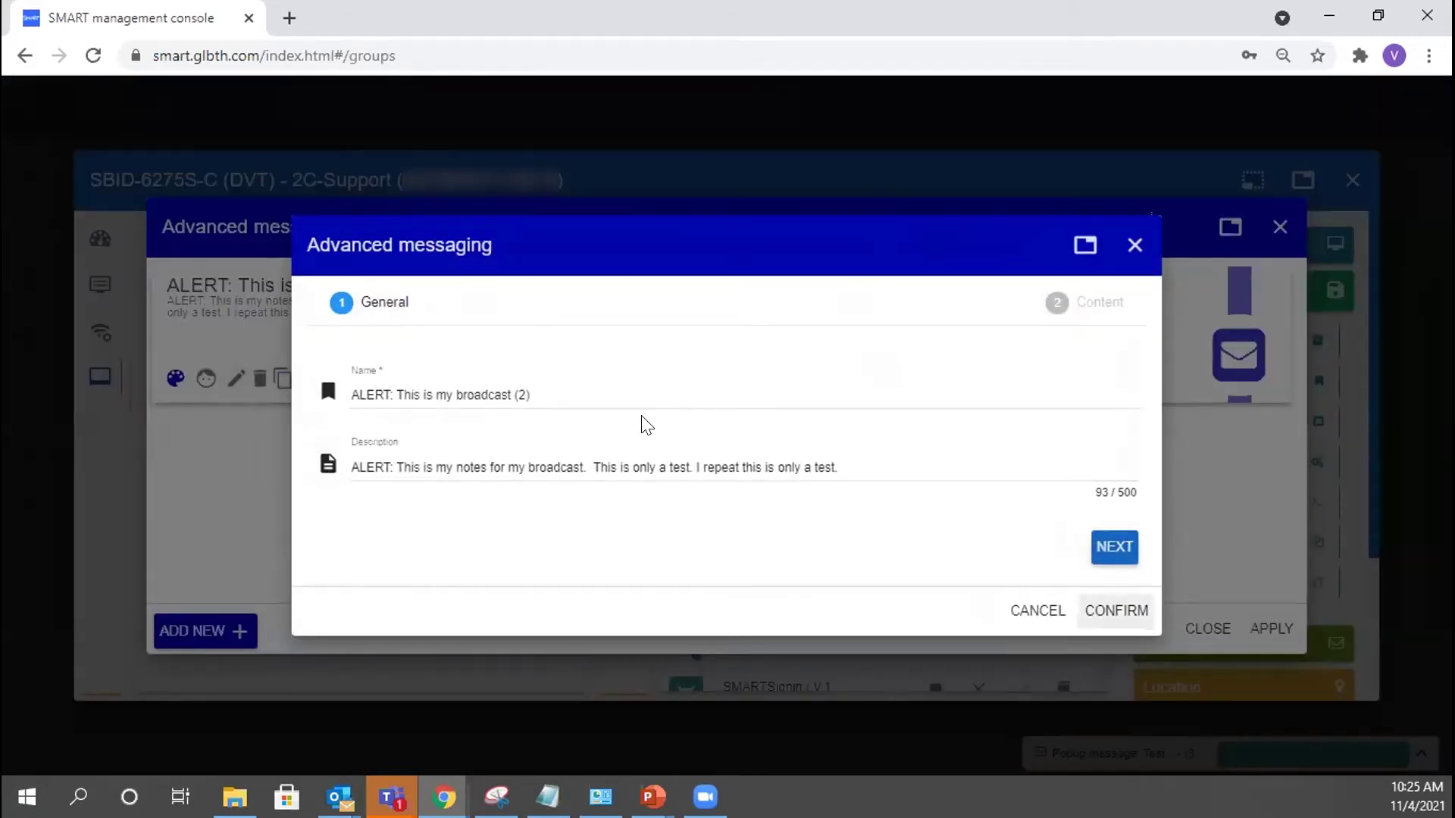
pyautogui.click(1115, 547)
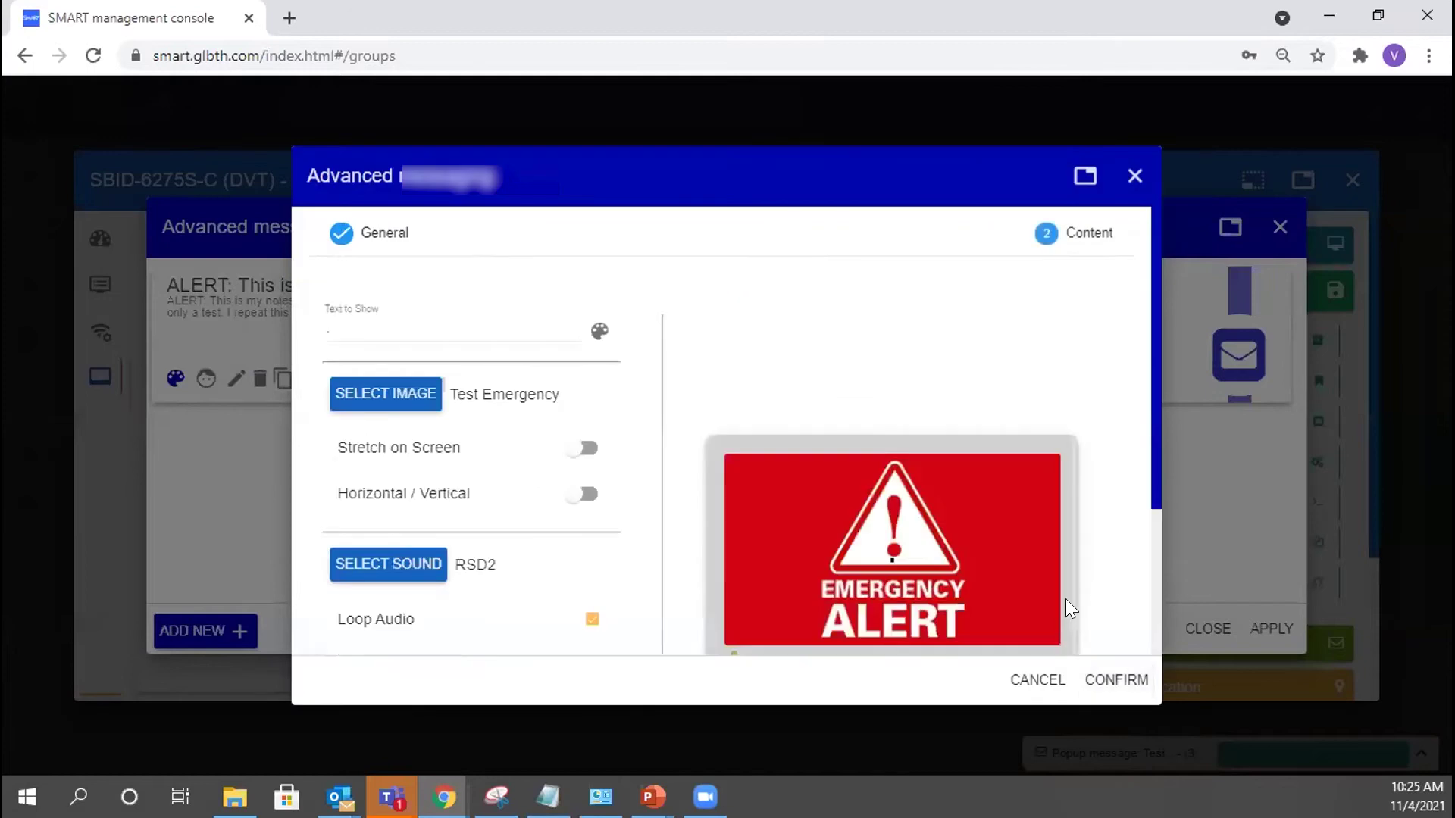
pyautogui.scroll(-3, 949, 500)
pyautogui.scroll(2, 1043, 503)
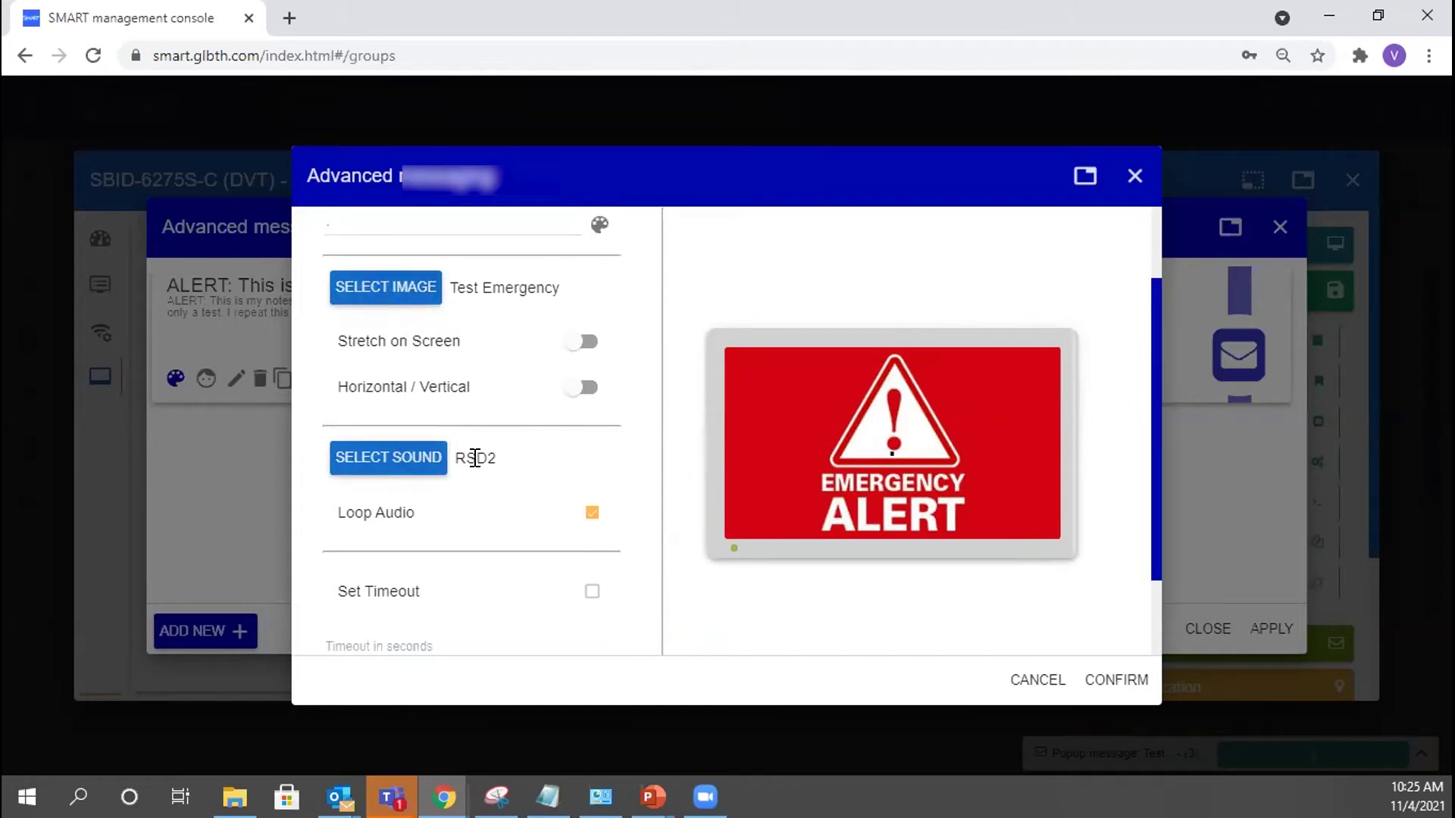
pyautogui.click(1041, 668)
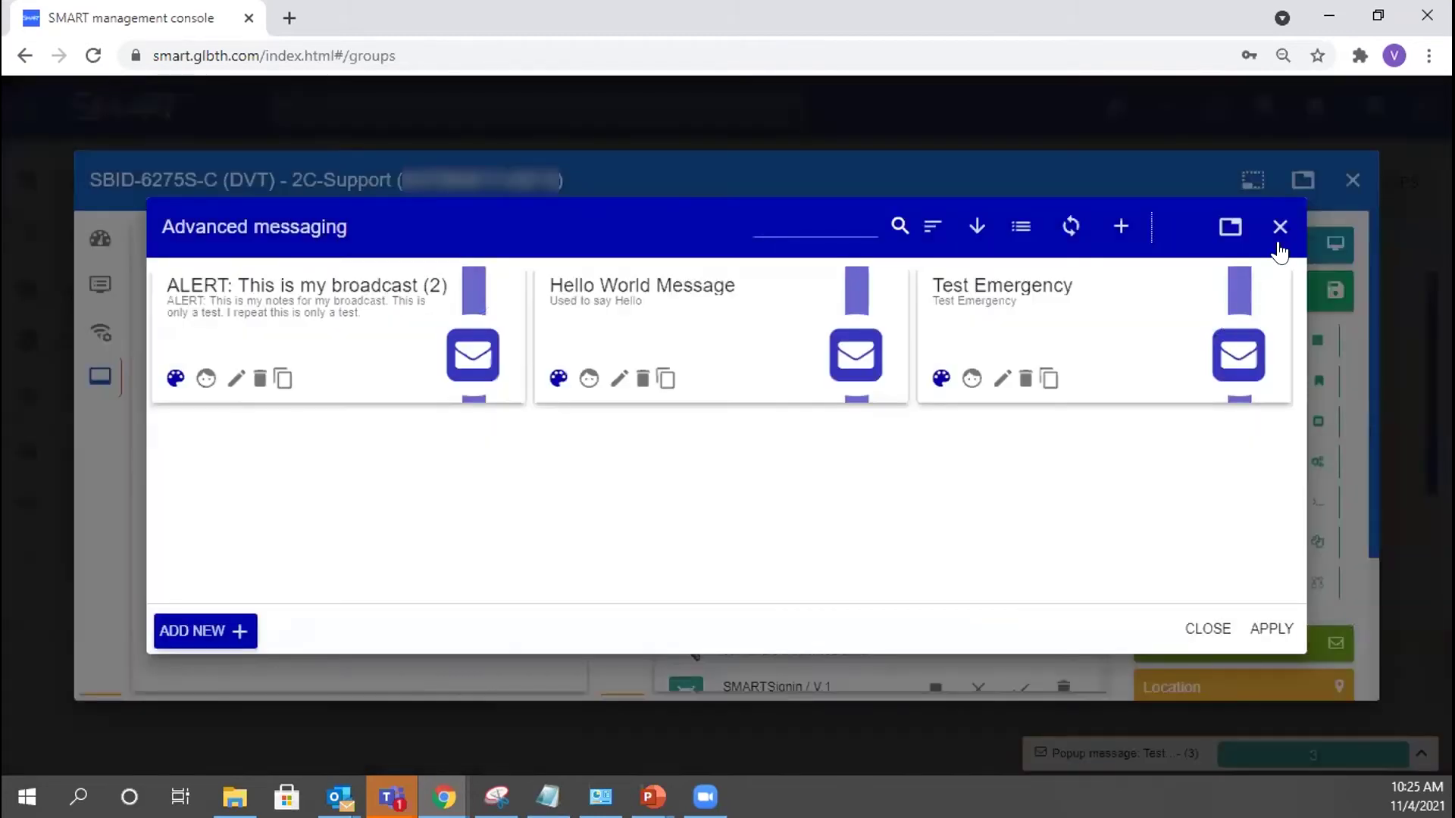
pyautogui.click(1279, 230)
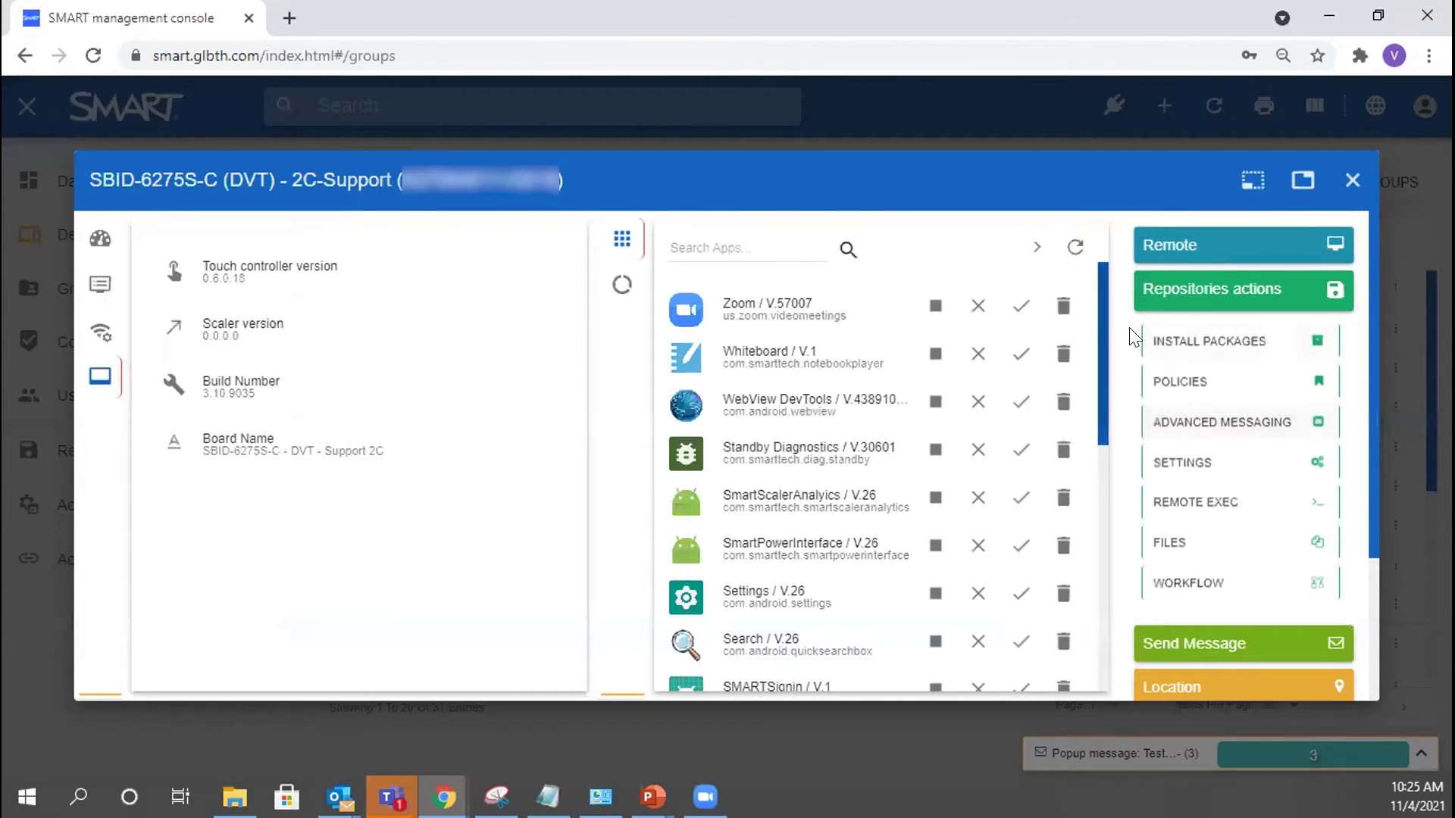
# - Start a new entry in the board's Settings repository, enable Set Device WiFi and examine the SSID, authentication, password, encryption, Hidden and Auto Join options
pyautogui.click(1185, 462)
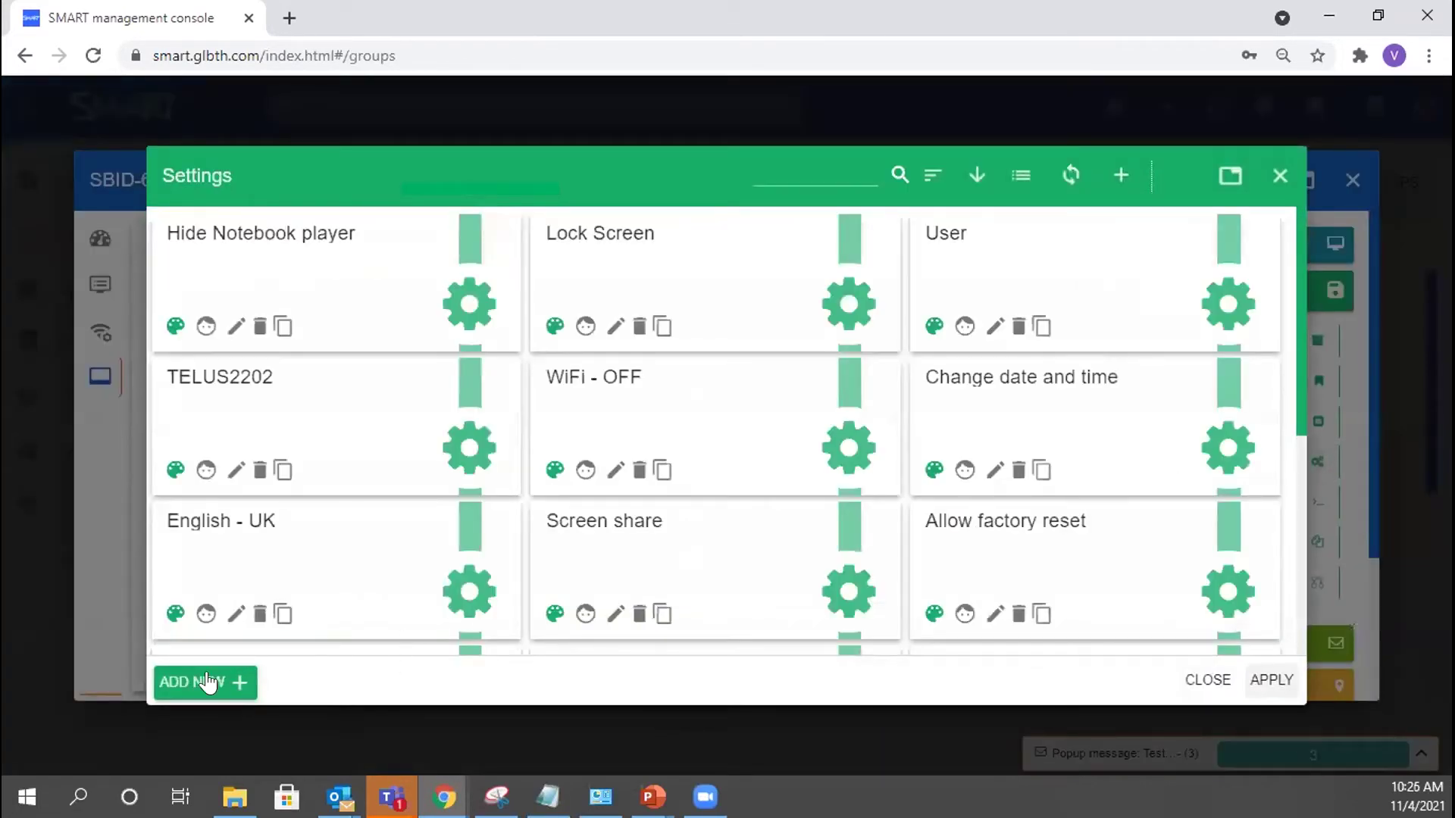
pyautogui.click(209, 683)
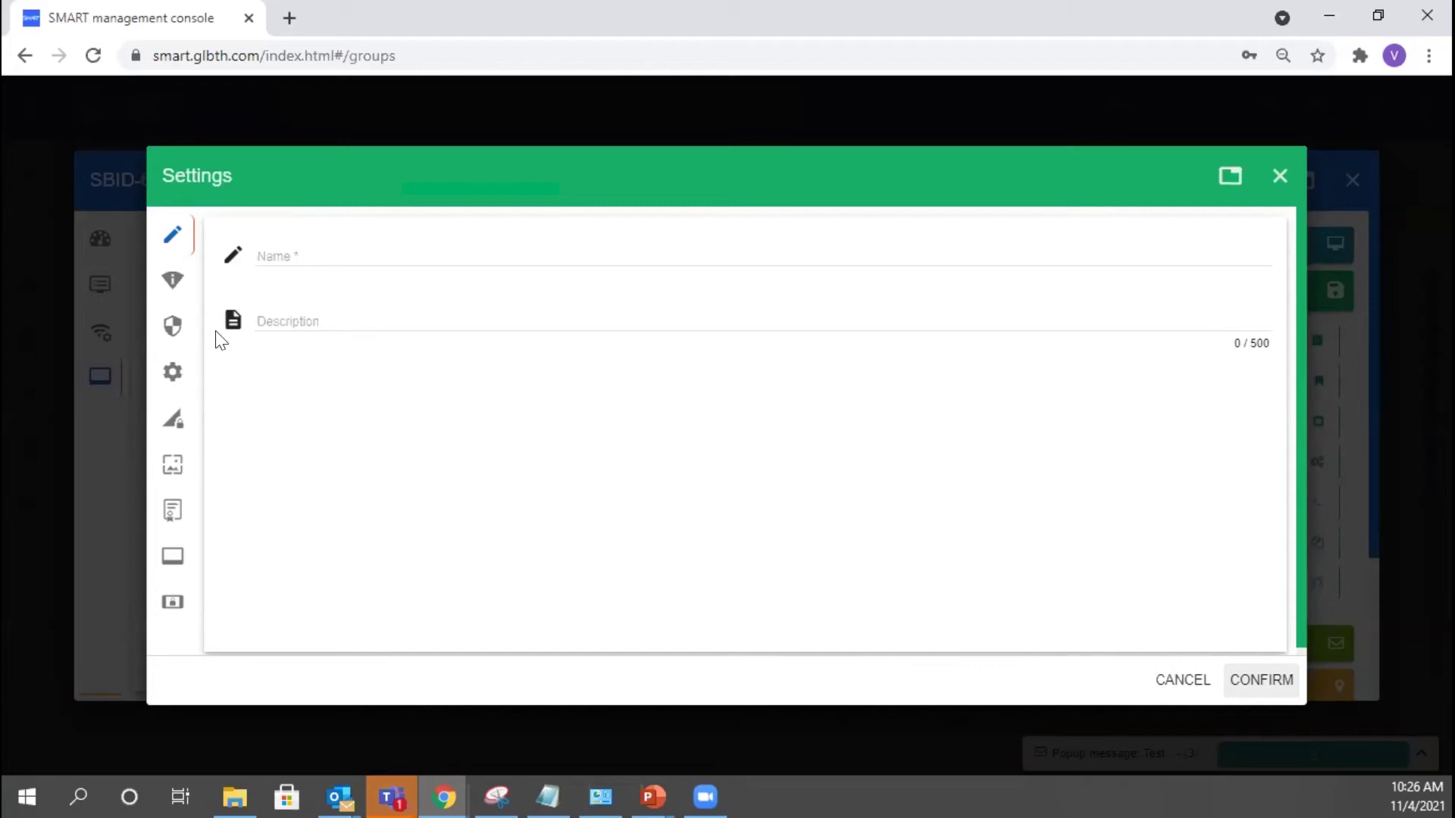
pyautogui.click(169, 282)
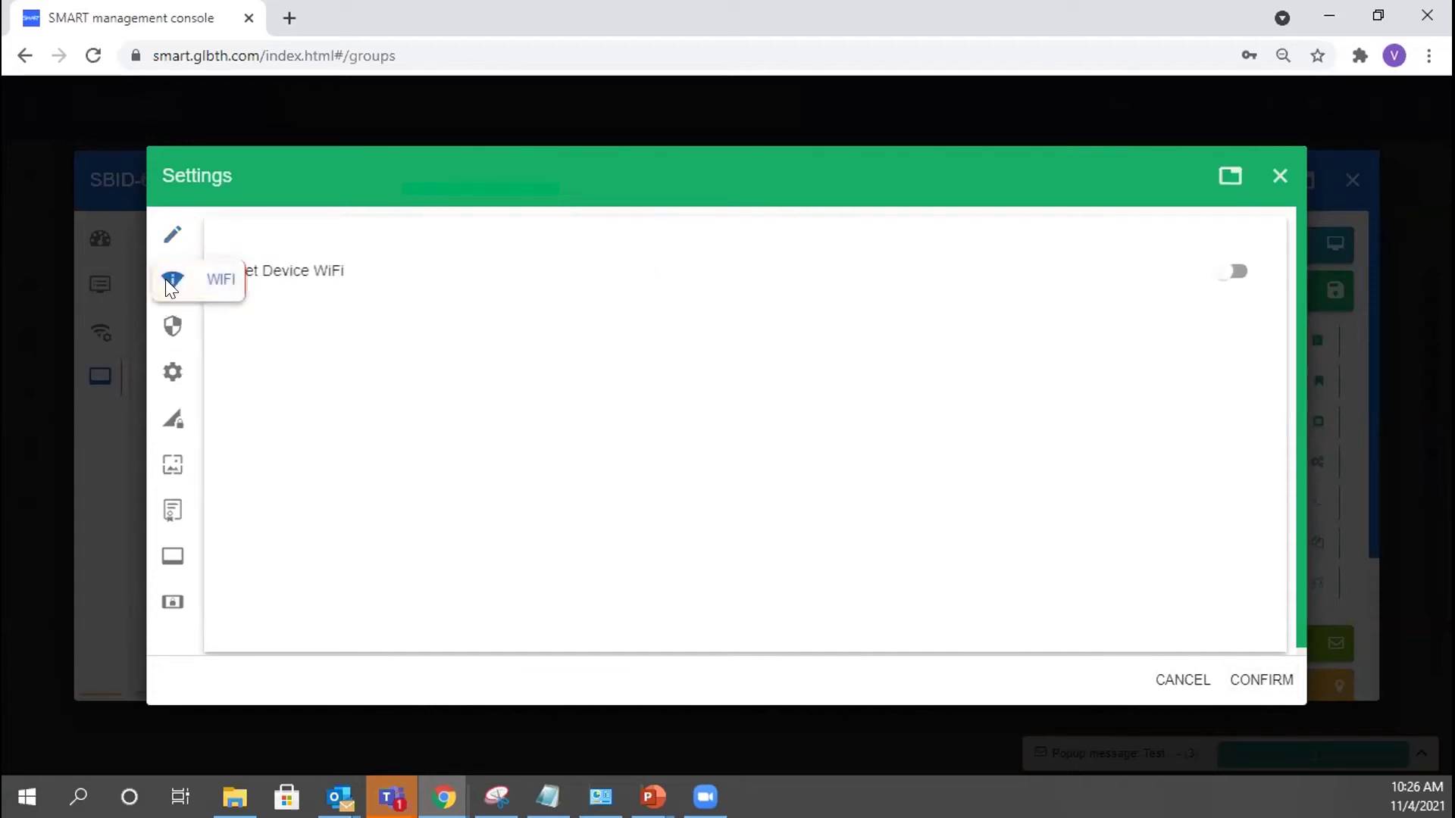
pyautogui.click(1213, 262)
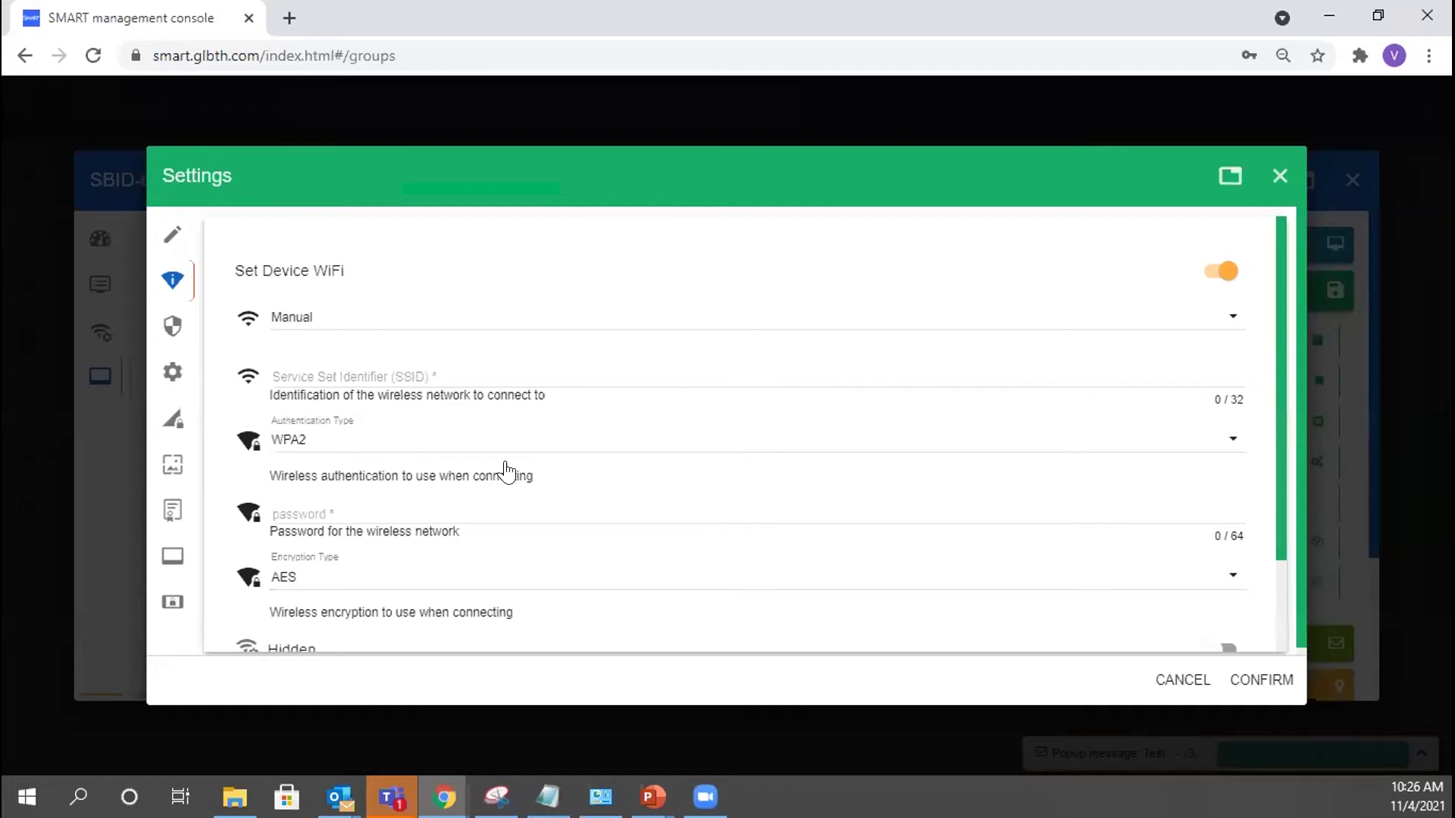
pyautogui.scroll(-2, 516, 475)
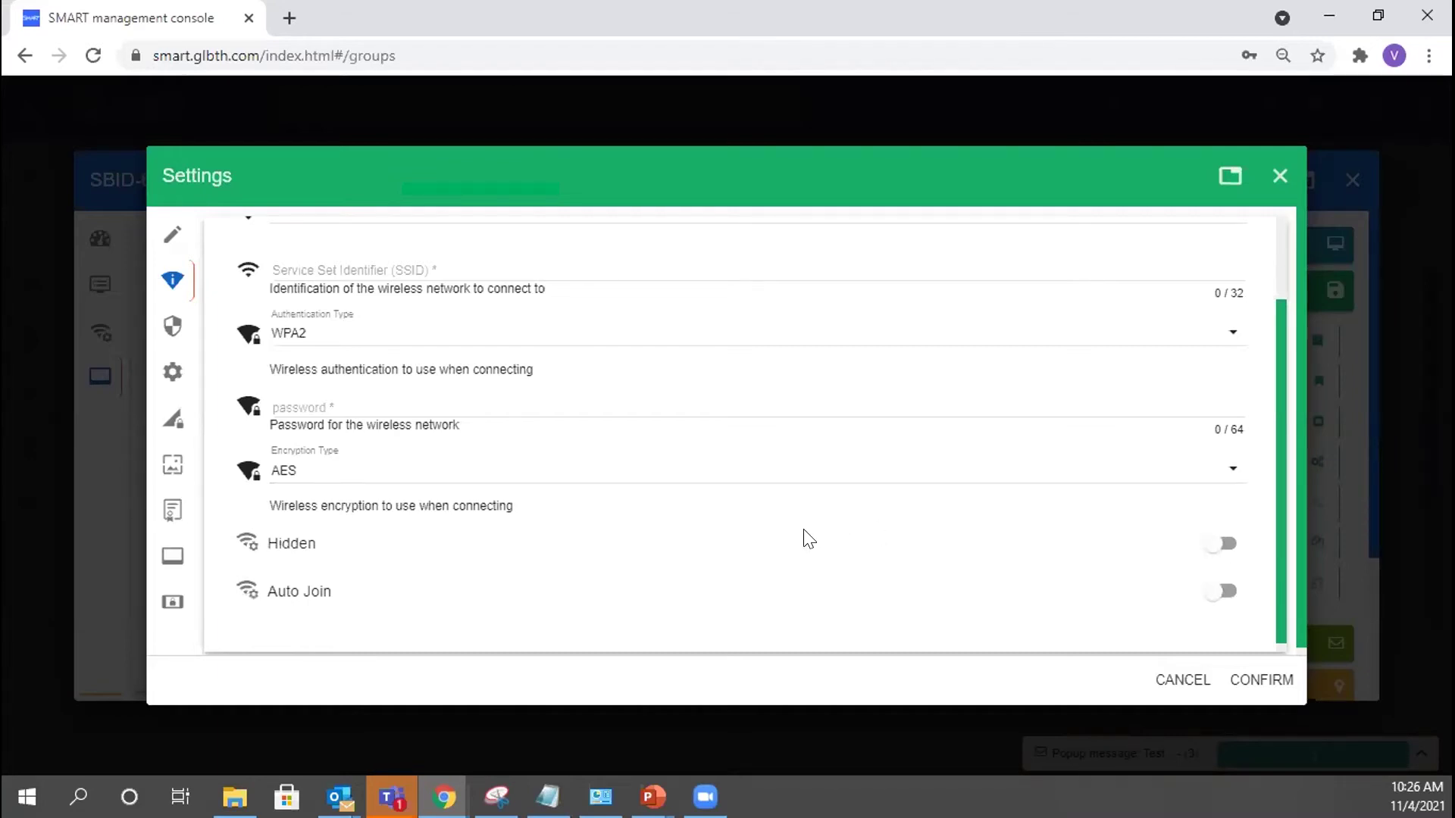
# - Look over the Security, General, APN and Set Device Wallpaper sections of the new settings entry
pyautogui.click(158, 331)
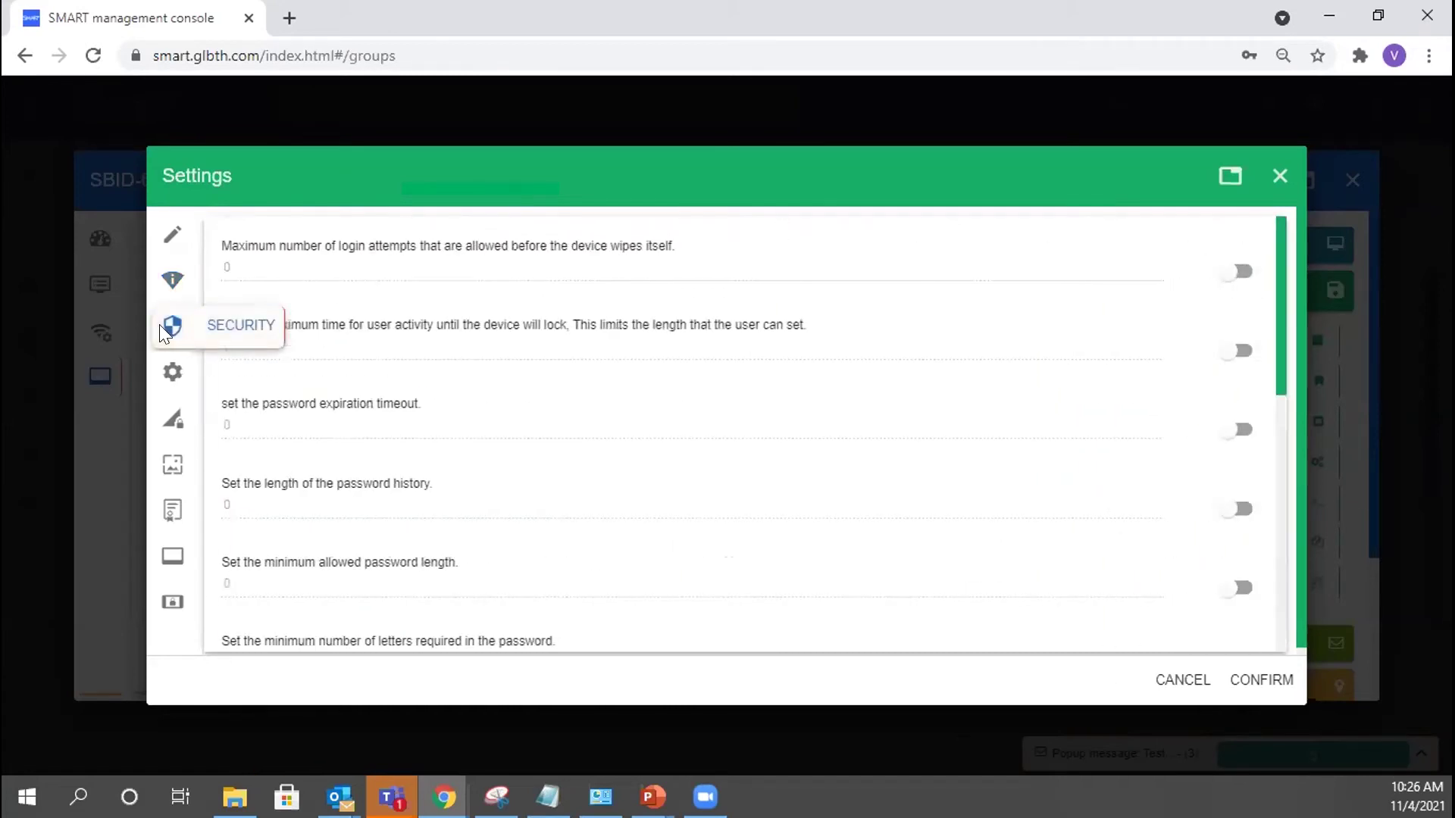
pyautogui.click(166, 380)
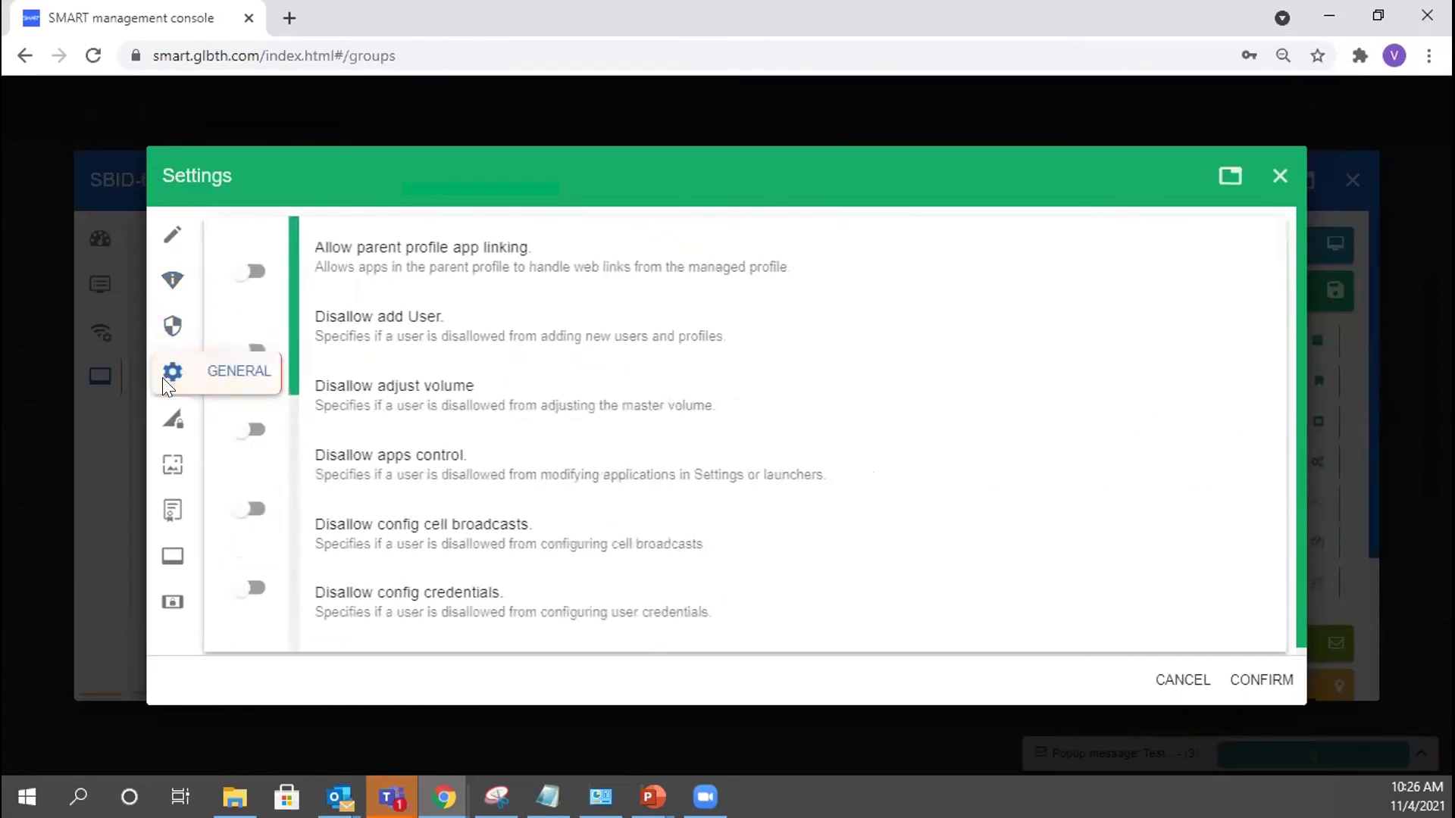
pyautogui.click(164, 416)
pyautogui.rightClick(167, 422)
pyautogui.click(762, 538)
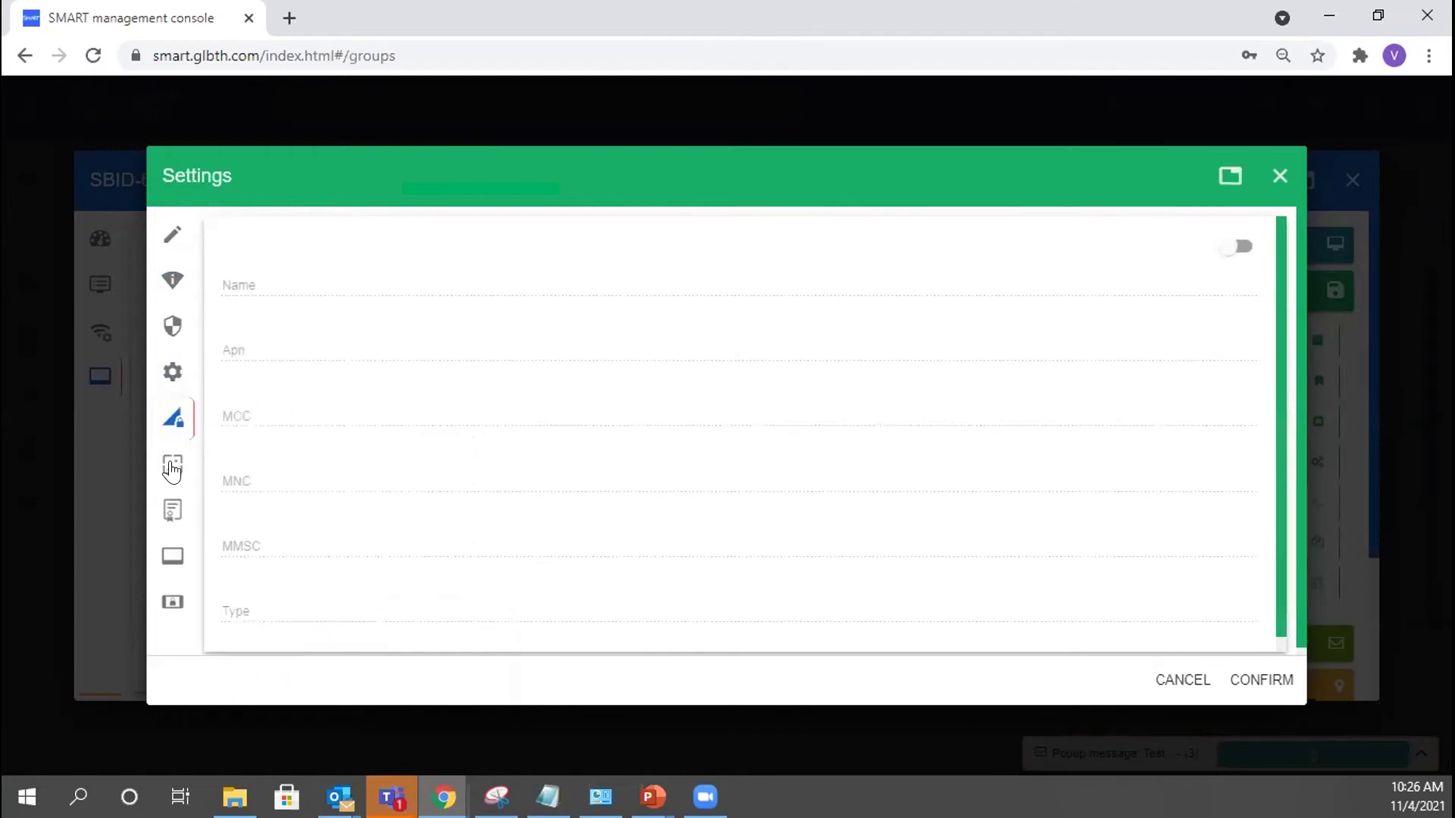
pyautogui.click(173, 460)
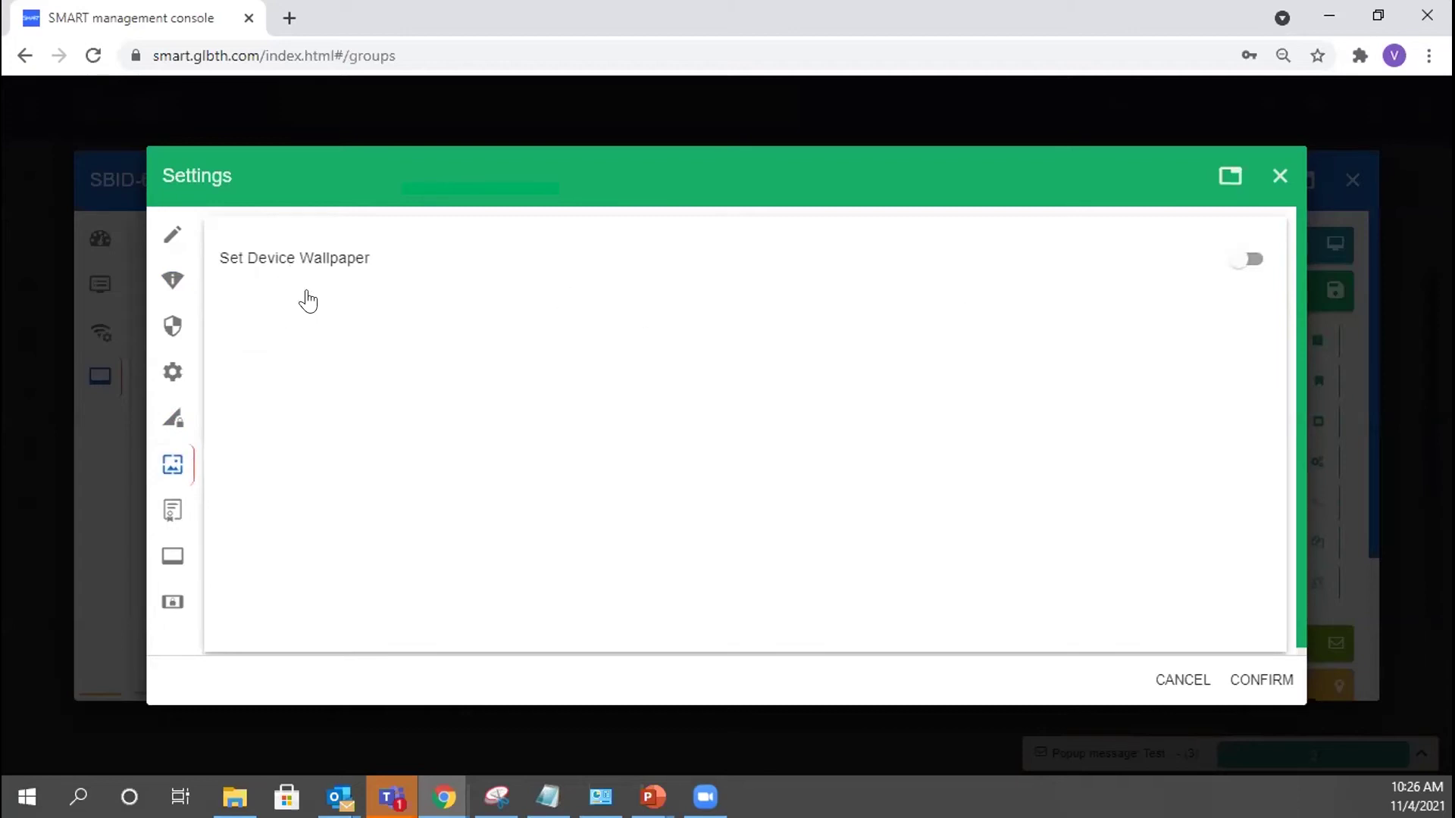
# - Enable Install CA Certificate in the Certificates section and examine the available certificate types
pyautogui.click(166, 514)
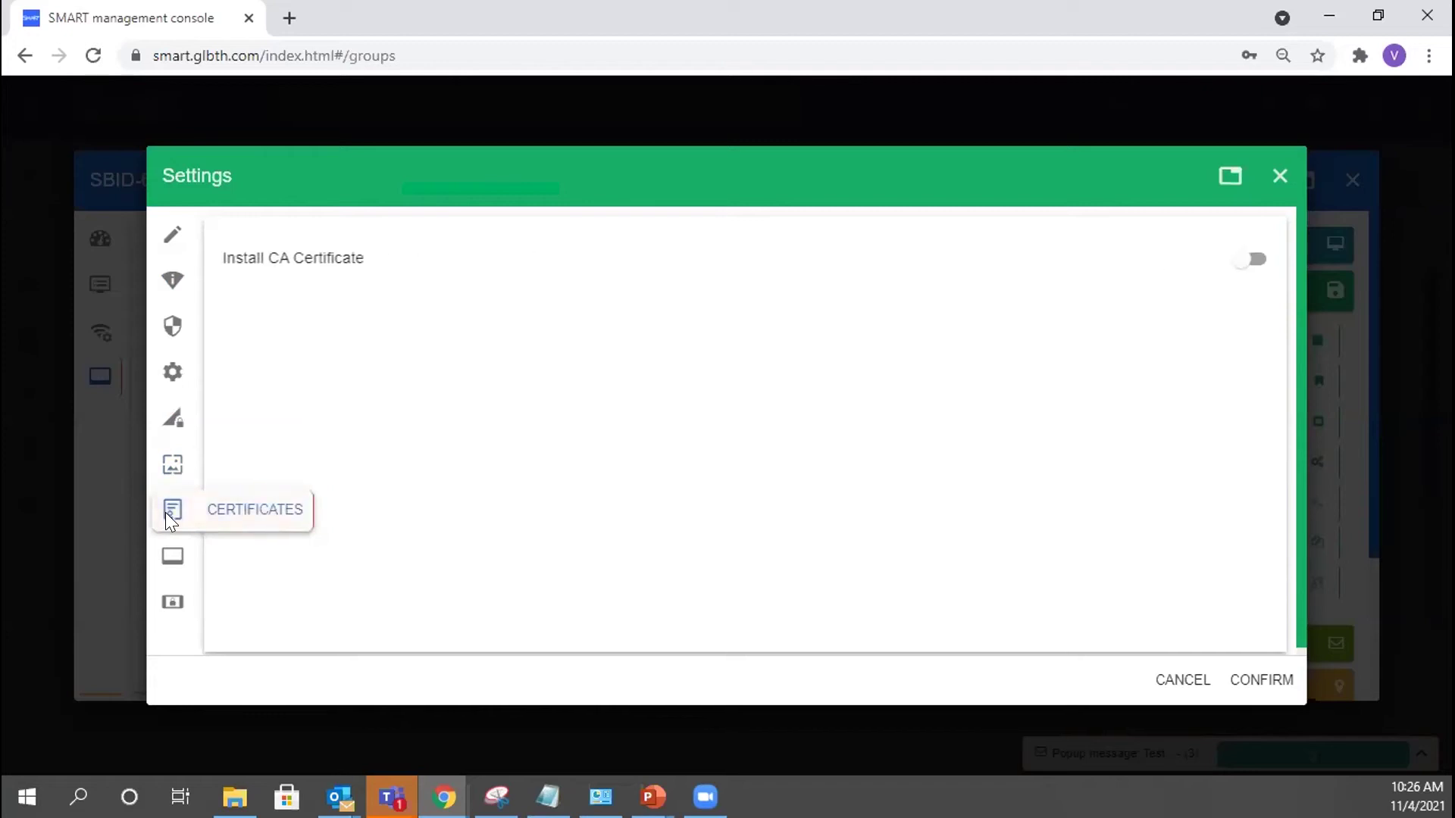
pyautogui.click(1243, 255)
pyautogui.click(301, 322)
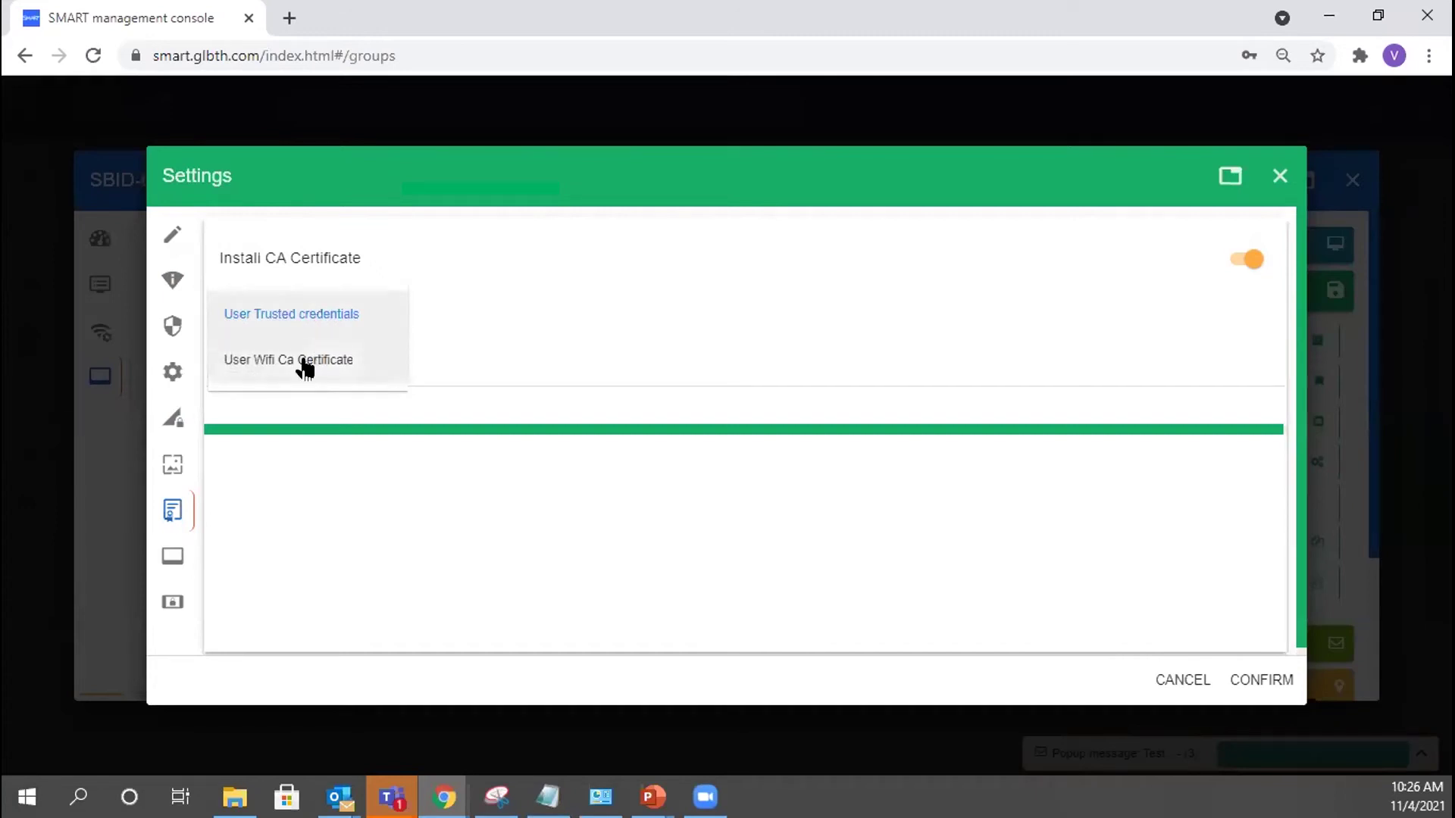
pyautogui.click(412, 529)
# - Examine the Smartboard Settings section, from app visibility and whiteboard sharing to the clean up options
pyautogui.click(171, 557)
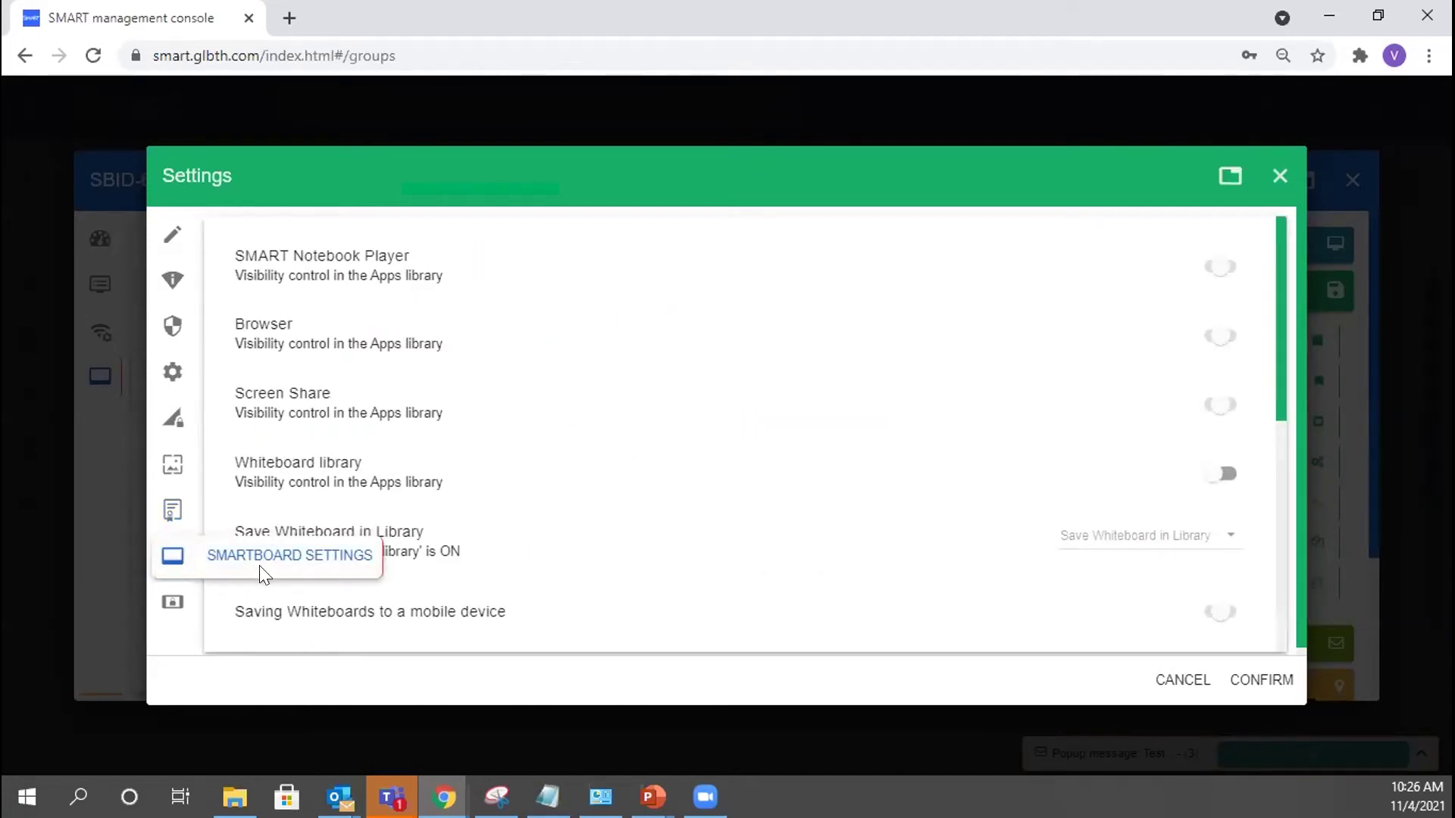
pyautogui.scroll(-7, 715, 376)
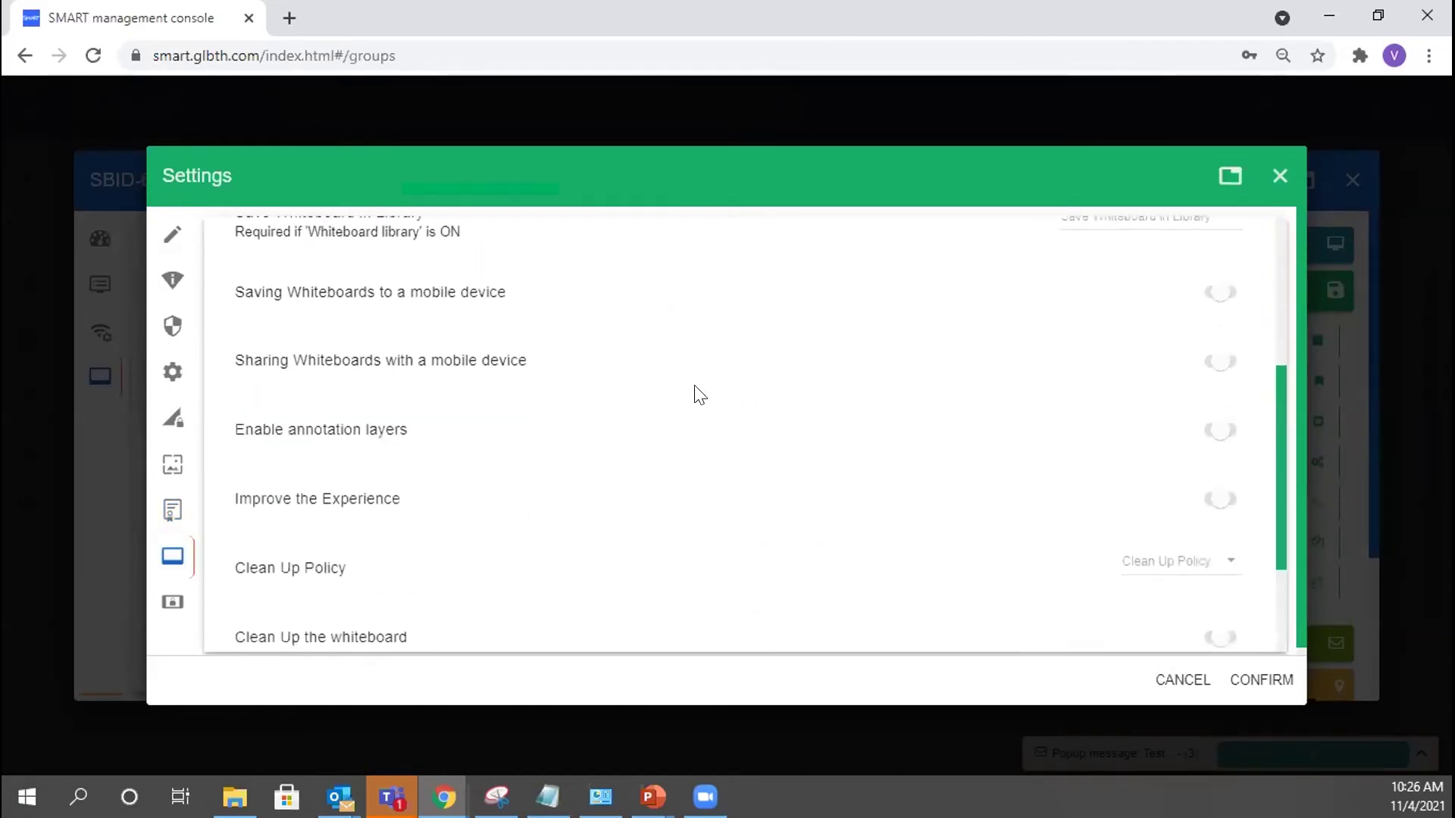
pyautogui.scroll(2, 700, 503)
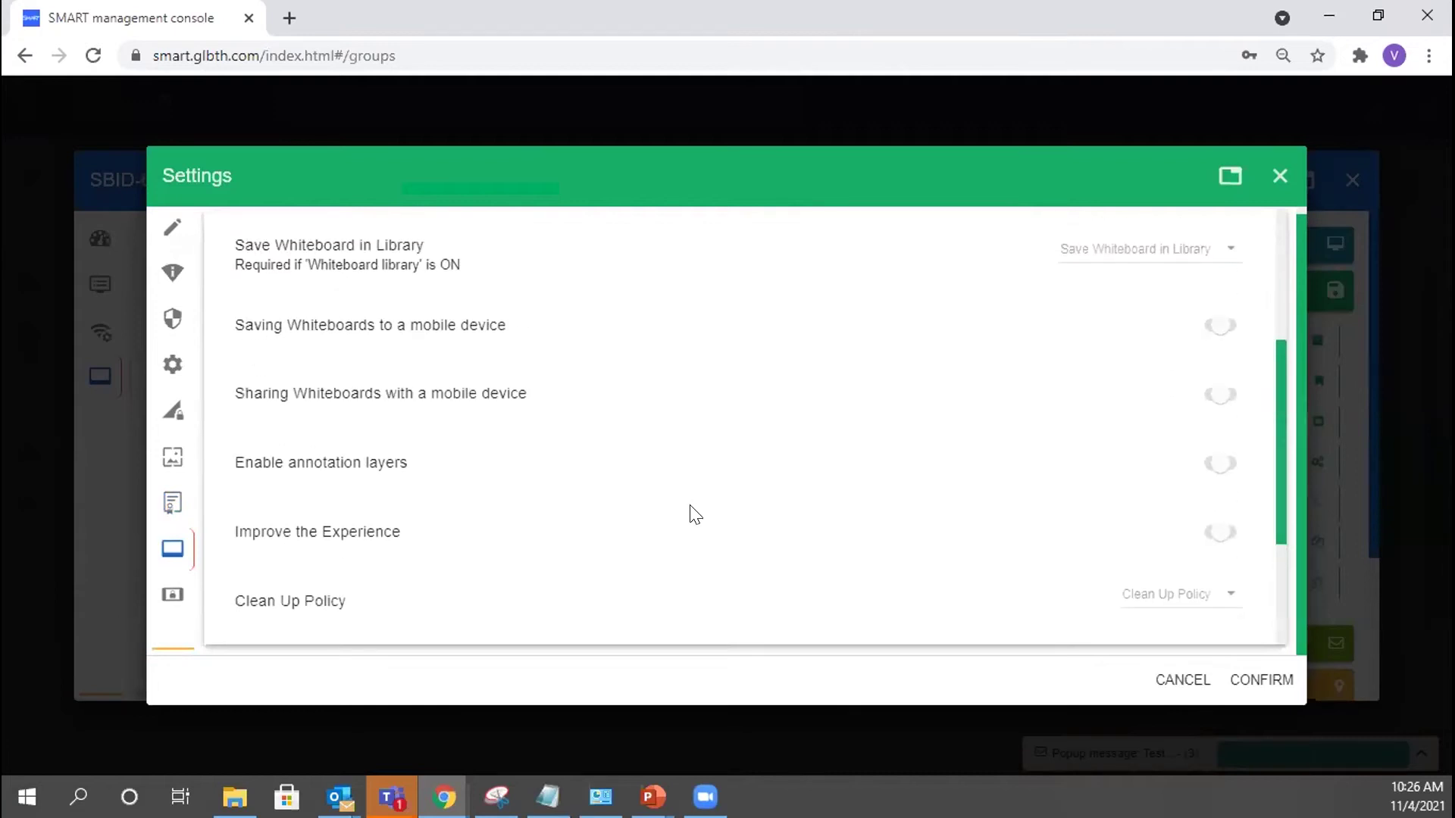
pyautogui.scroll(4, 691, 514)
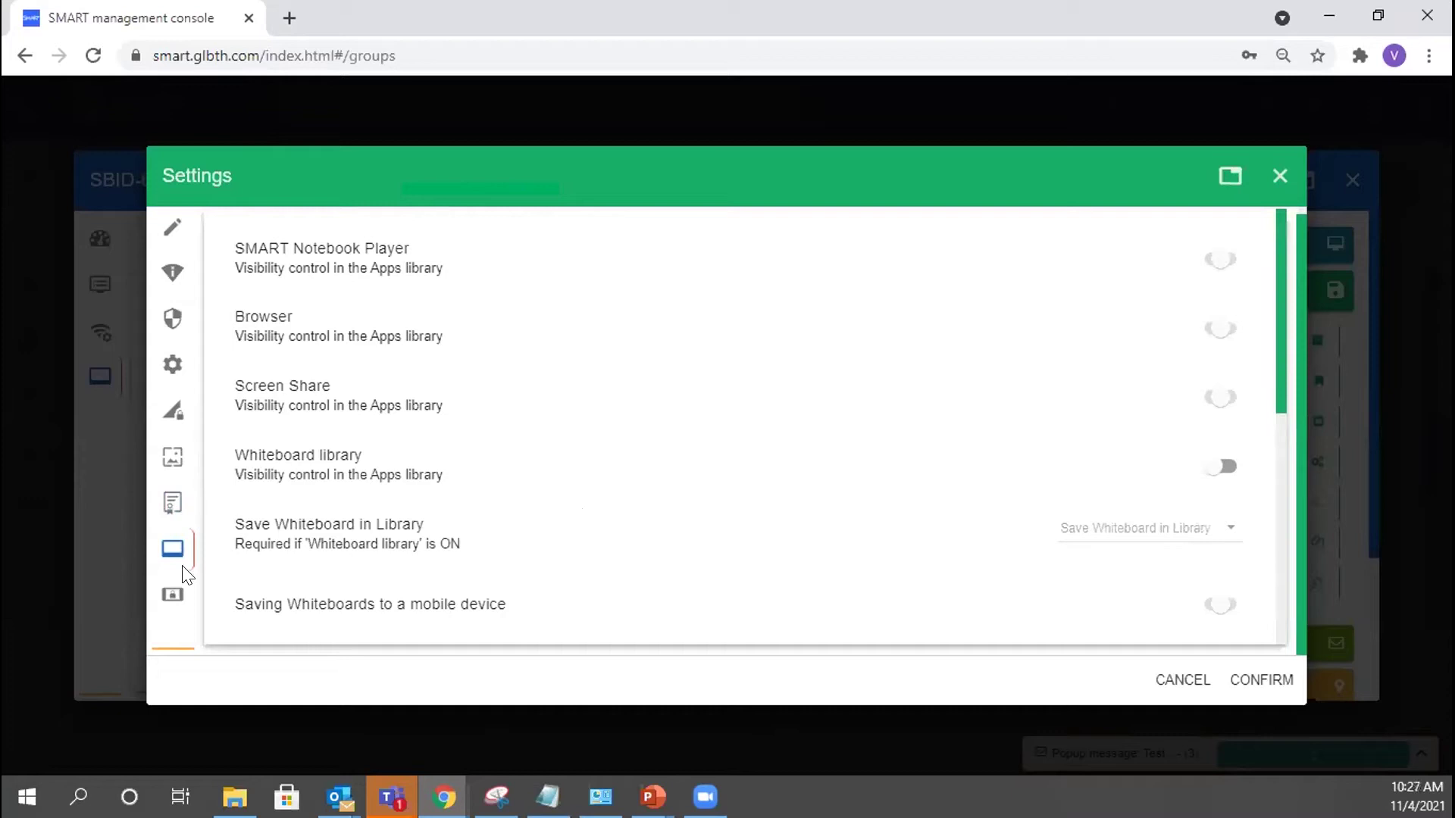
# - Check the Lock Screen Password and Lock Screen Message options, discard the new settings entry and close the Settings repository
pyautogui.click(173, 598)
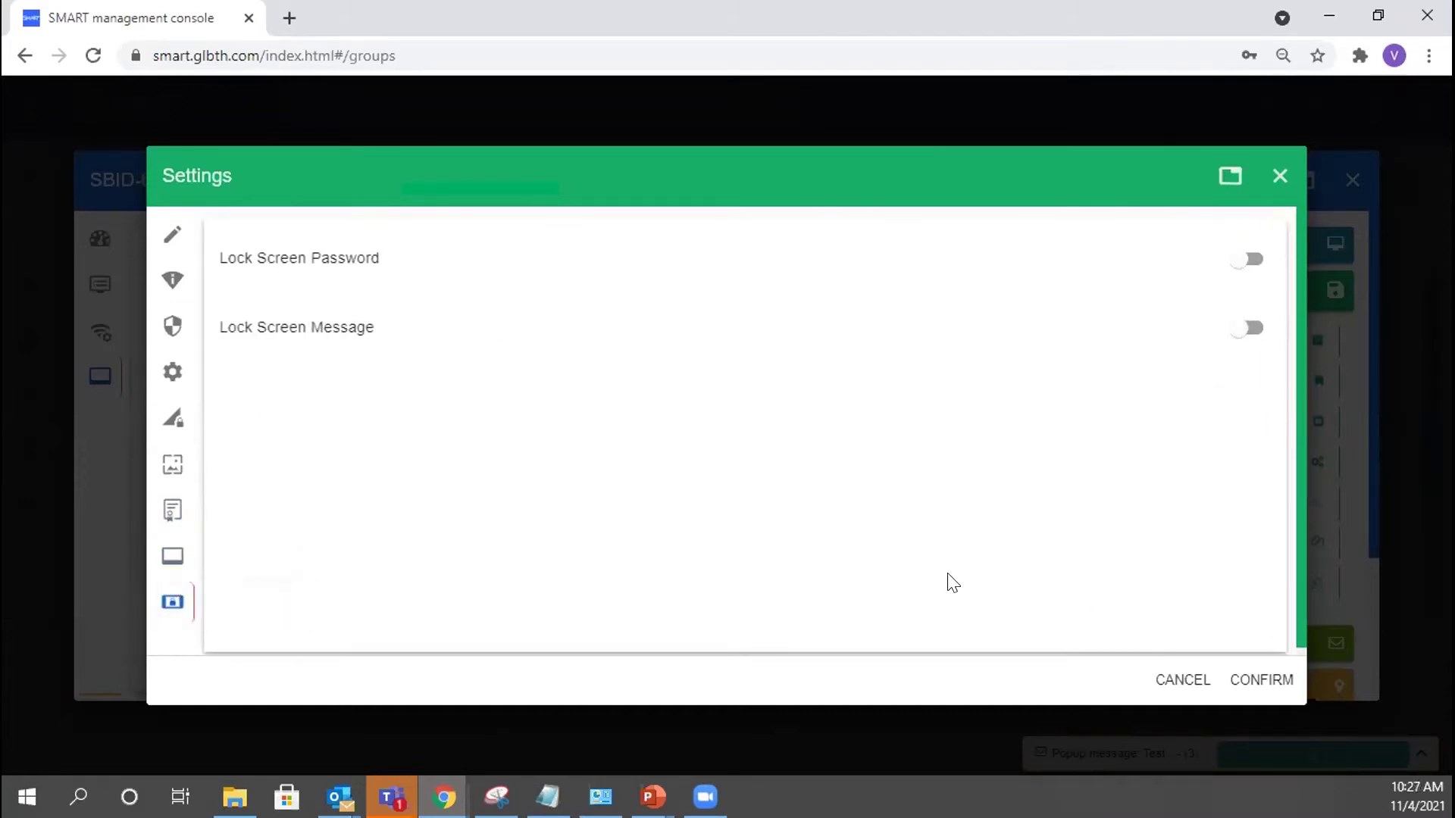
pyautogui.click(1179, 680)
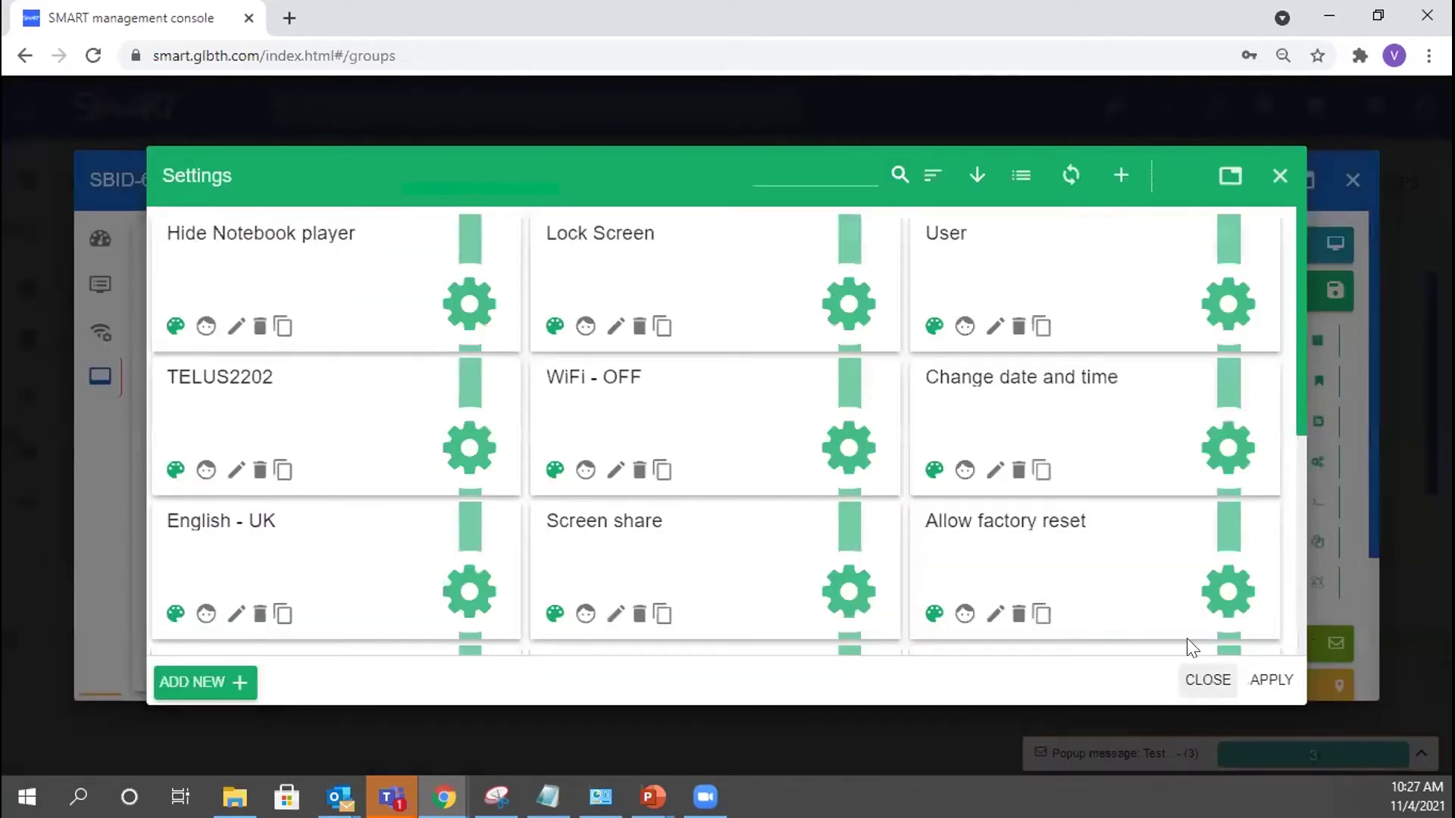
pyautogui.click(1280, 175)
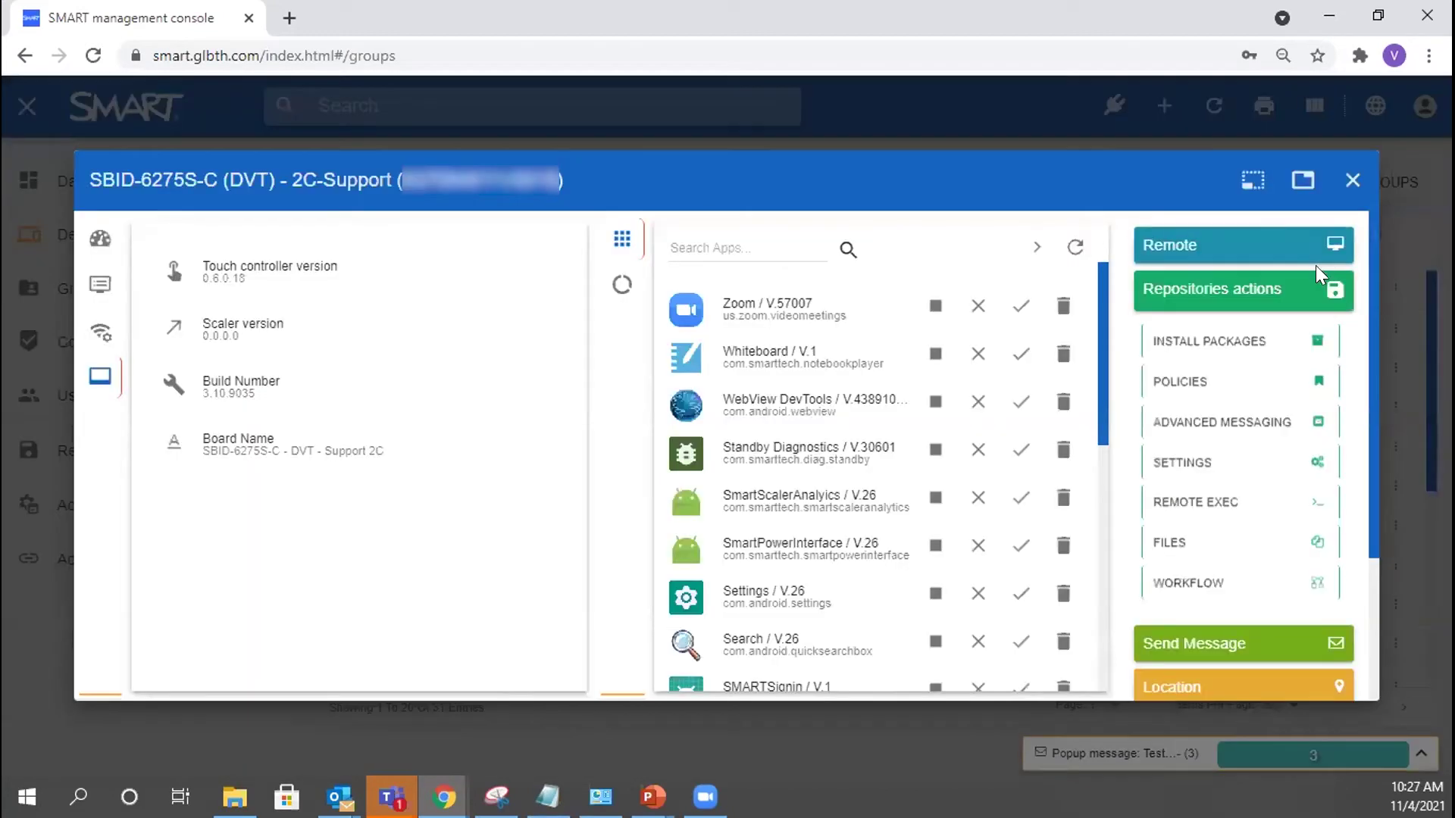
# - Collapse the repository actions, close the board's details, and look over the 8070IENTERPRISE device's details and remote actions before closing them
pyautogui.click(1227, 302)
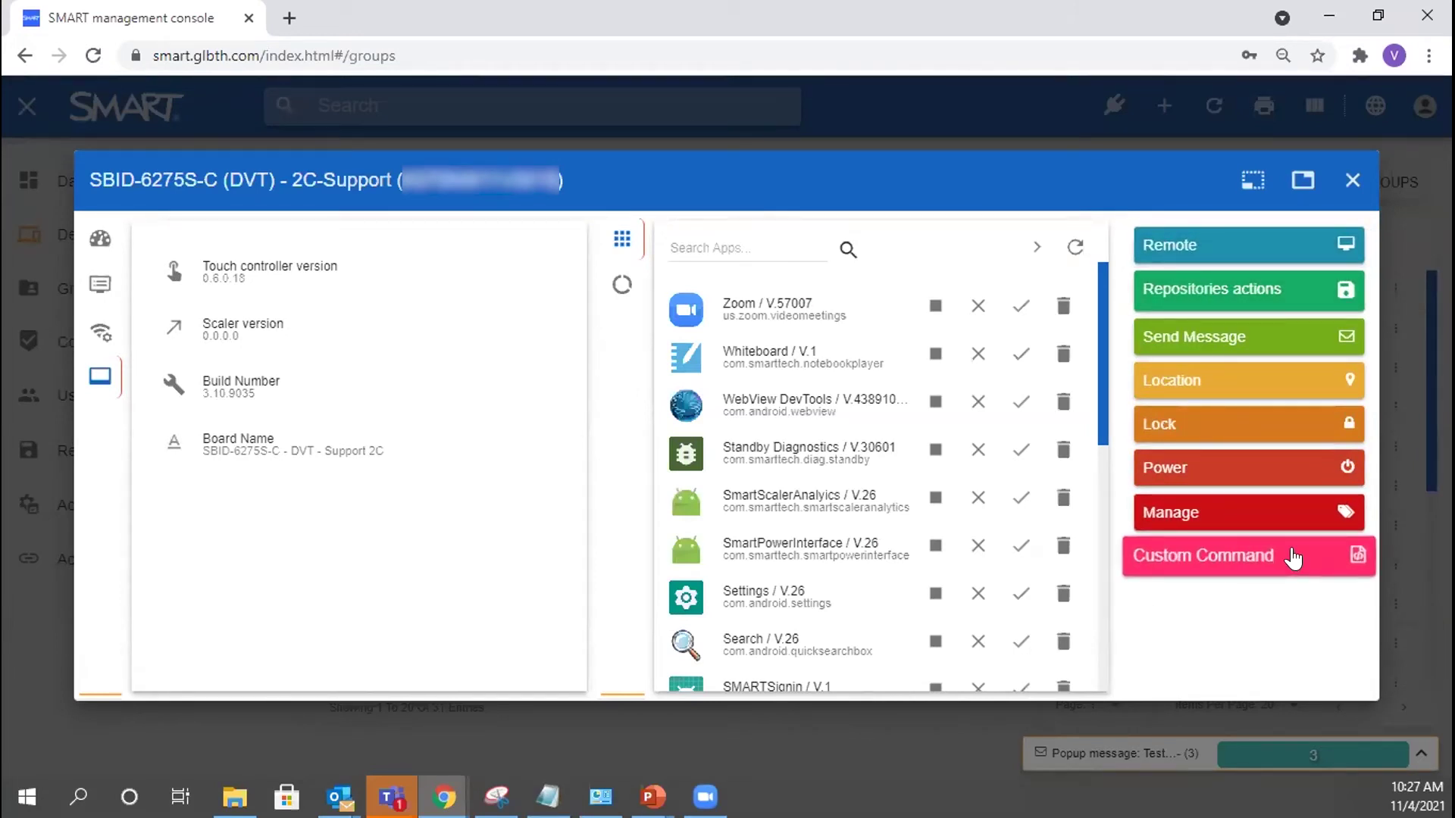
pyautogui.click(1351, 181)
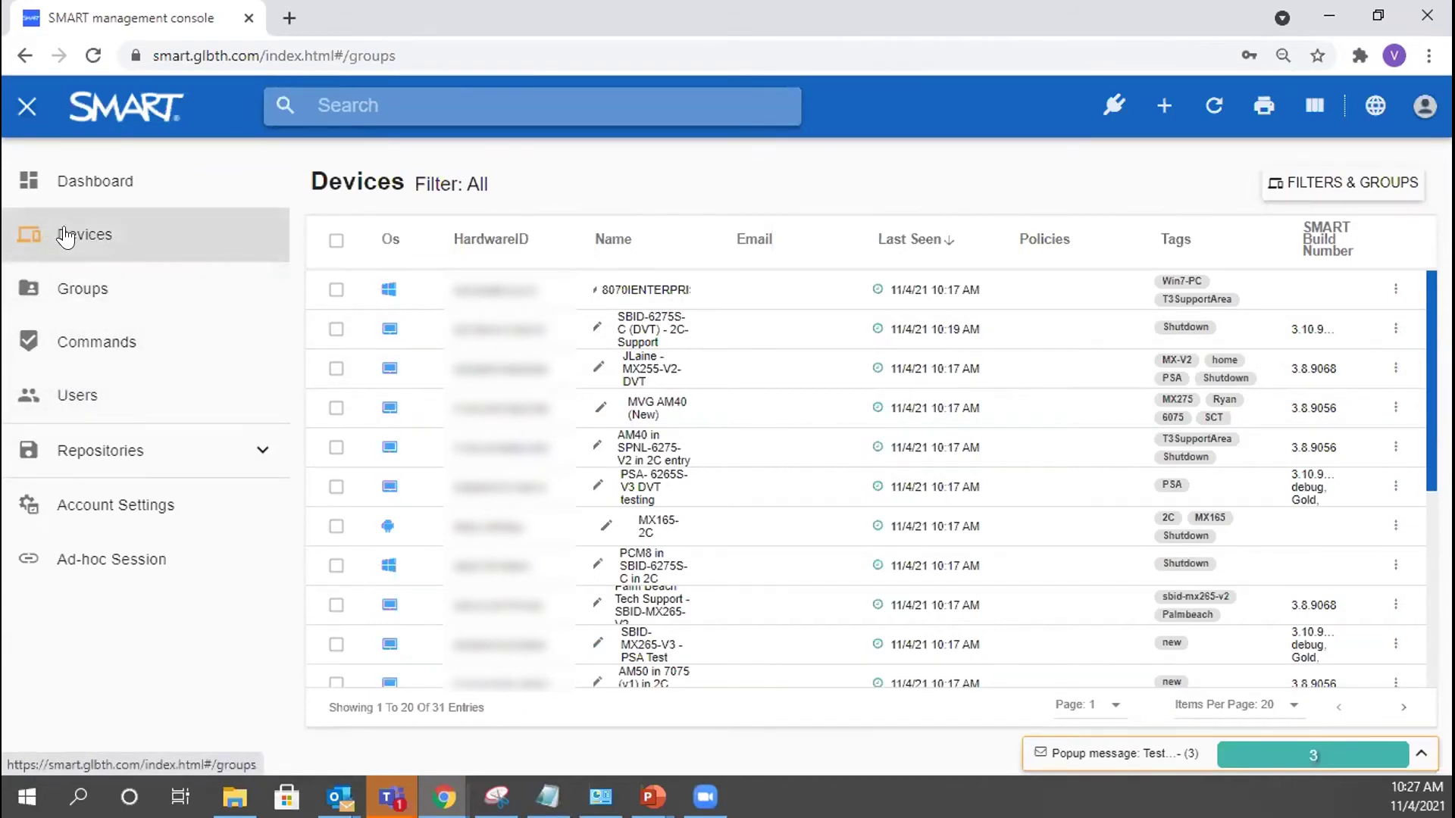
pyautogui.click(488, 308)
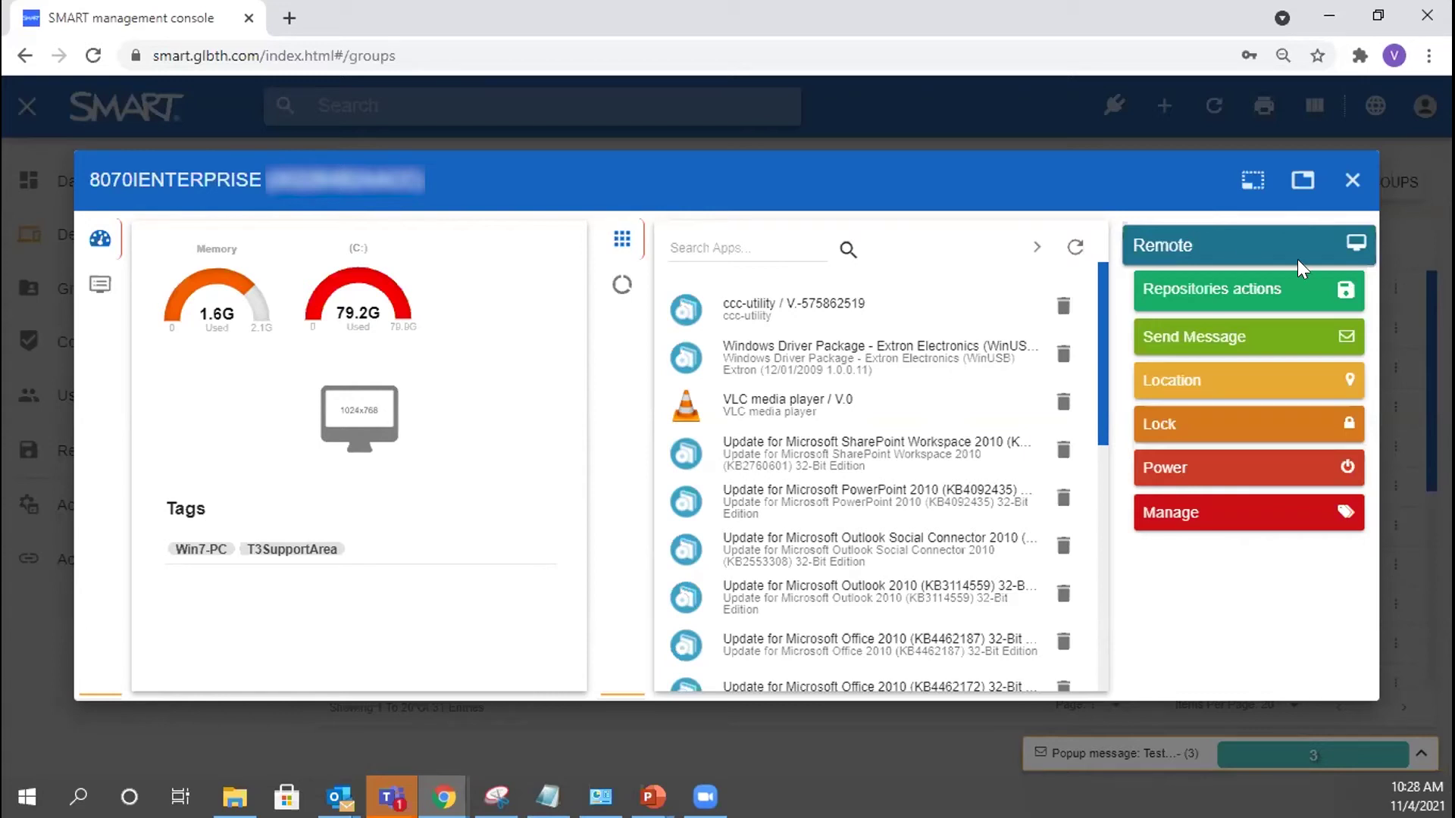
pyautogui.click(1352, 183)
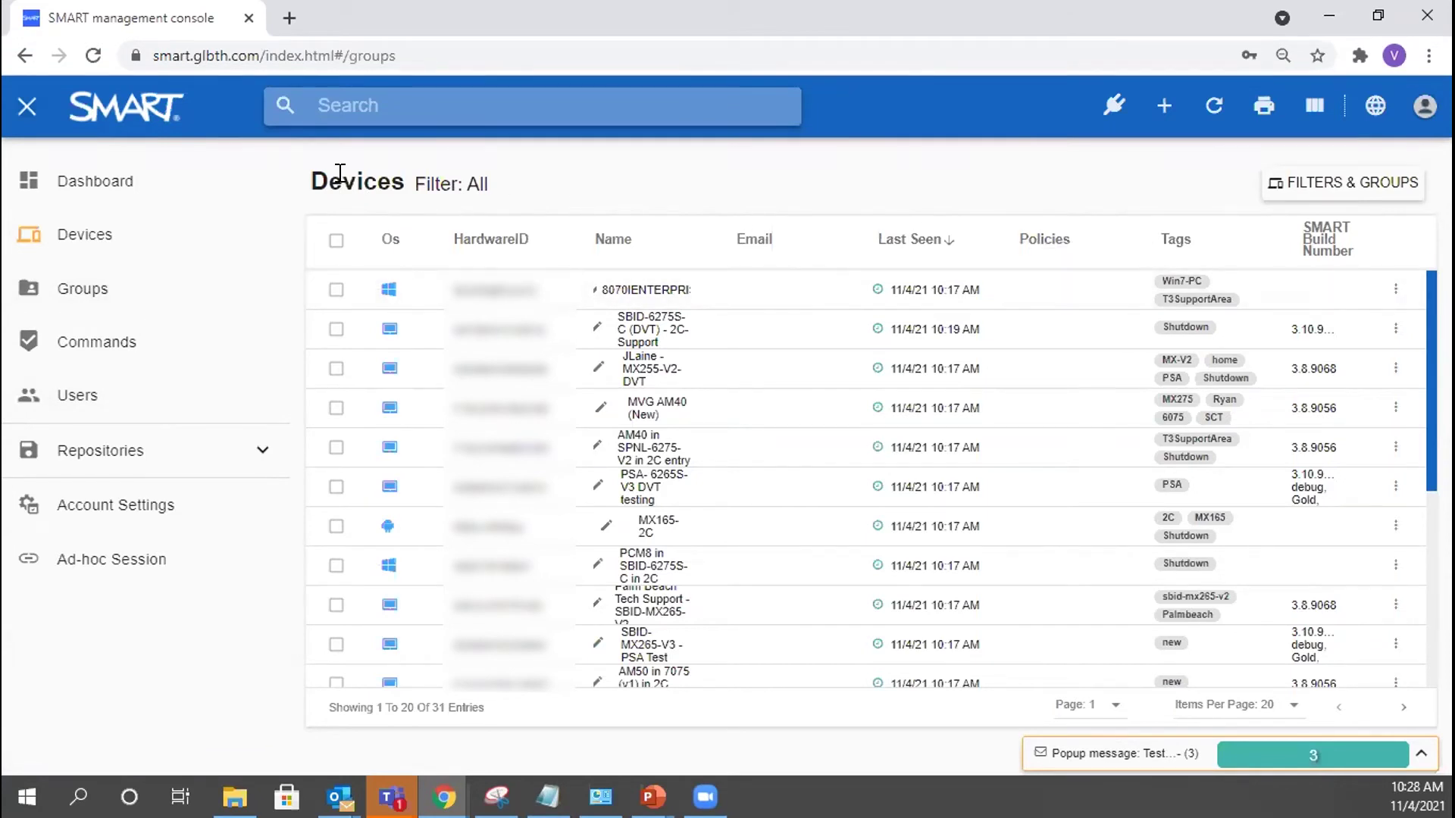
# - Show the devices of the All group, and filter the device list to the New Devices group
pyautogui.click(1343, 188)
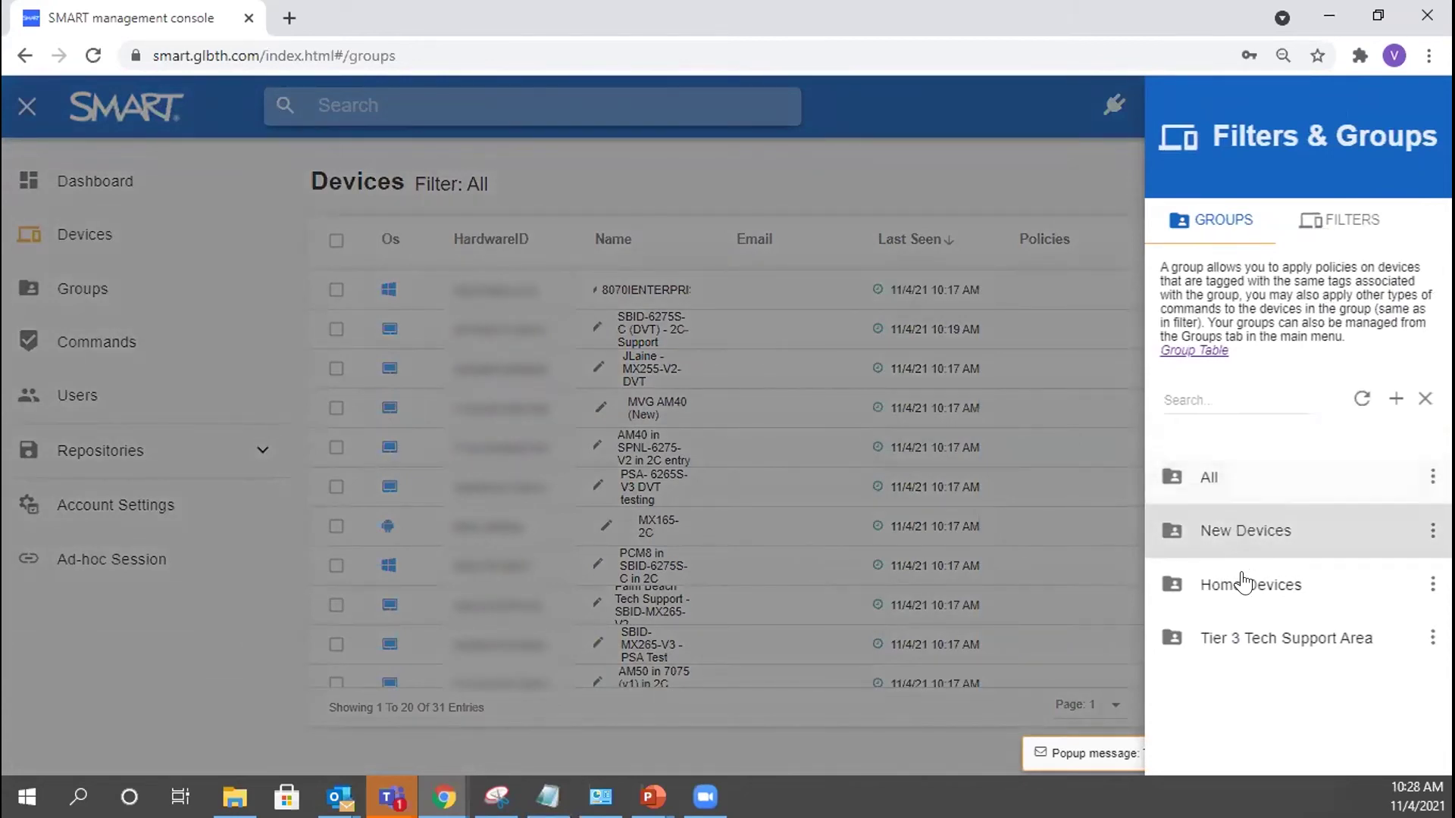
pyautogui.click(1240, 484)
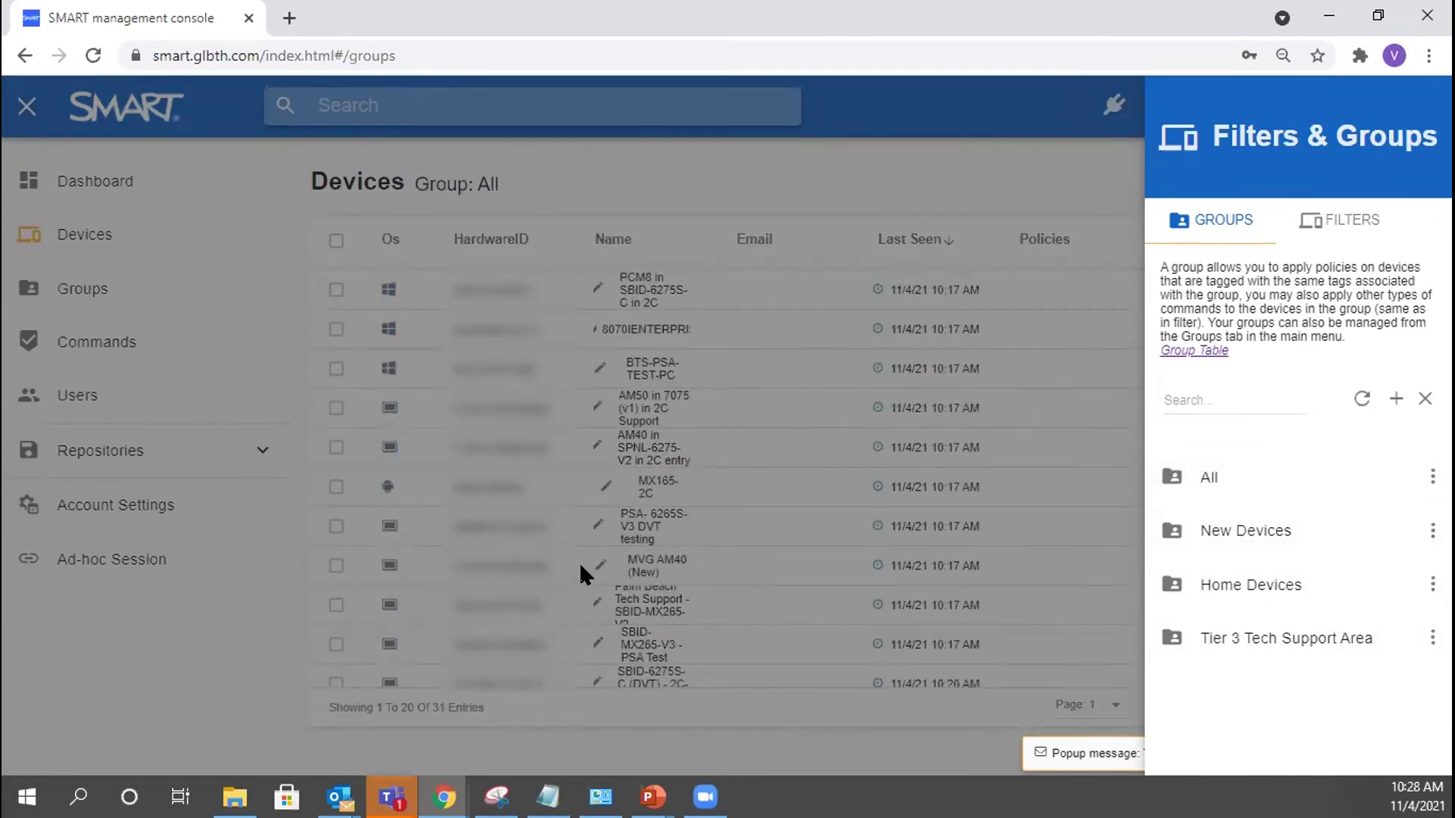
pyautogui.click(1242, 535)
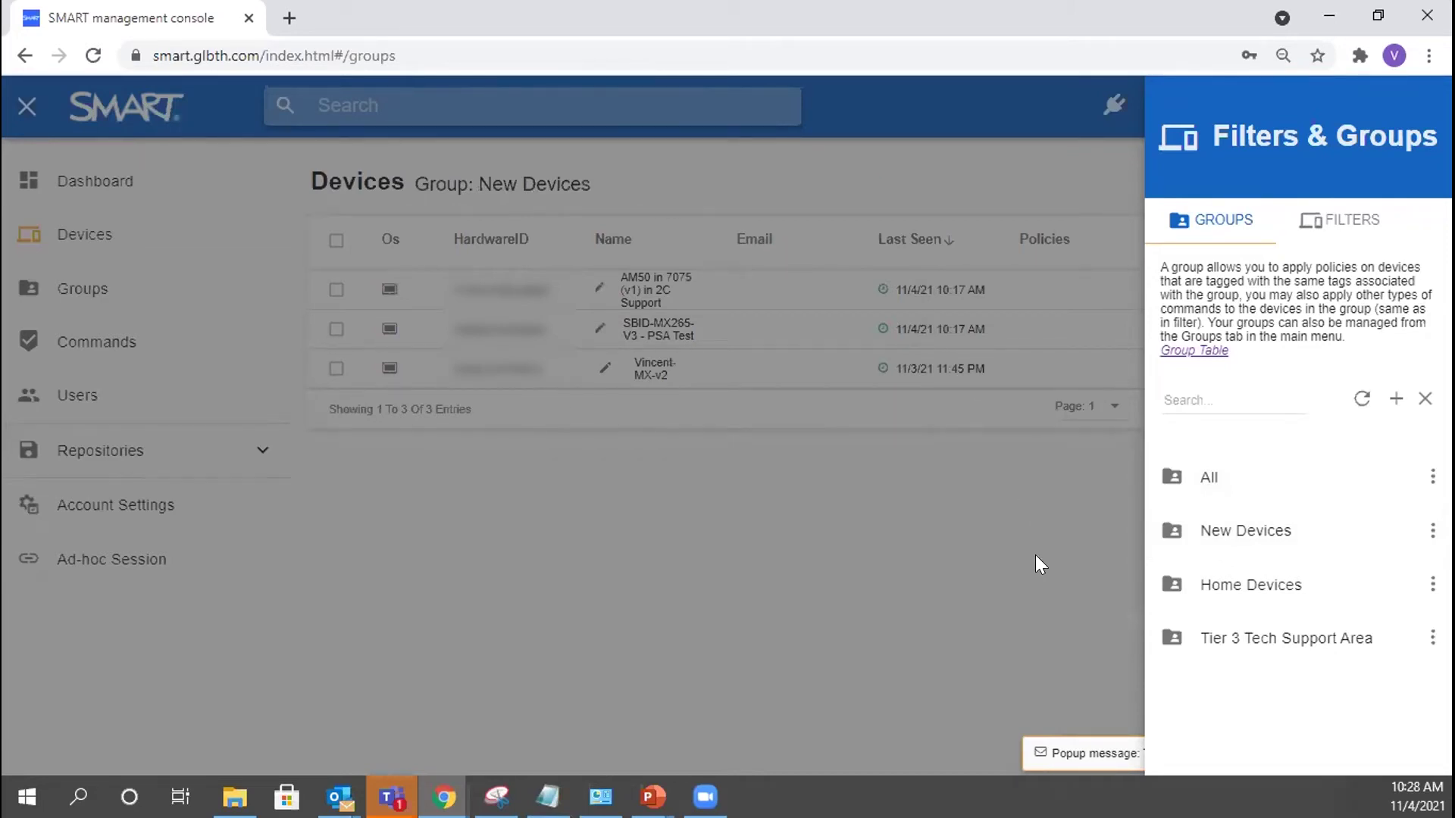
pyautogui.click(1045, 581)
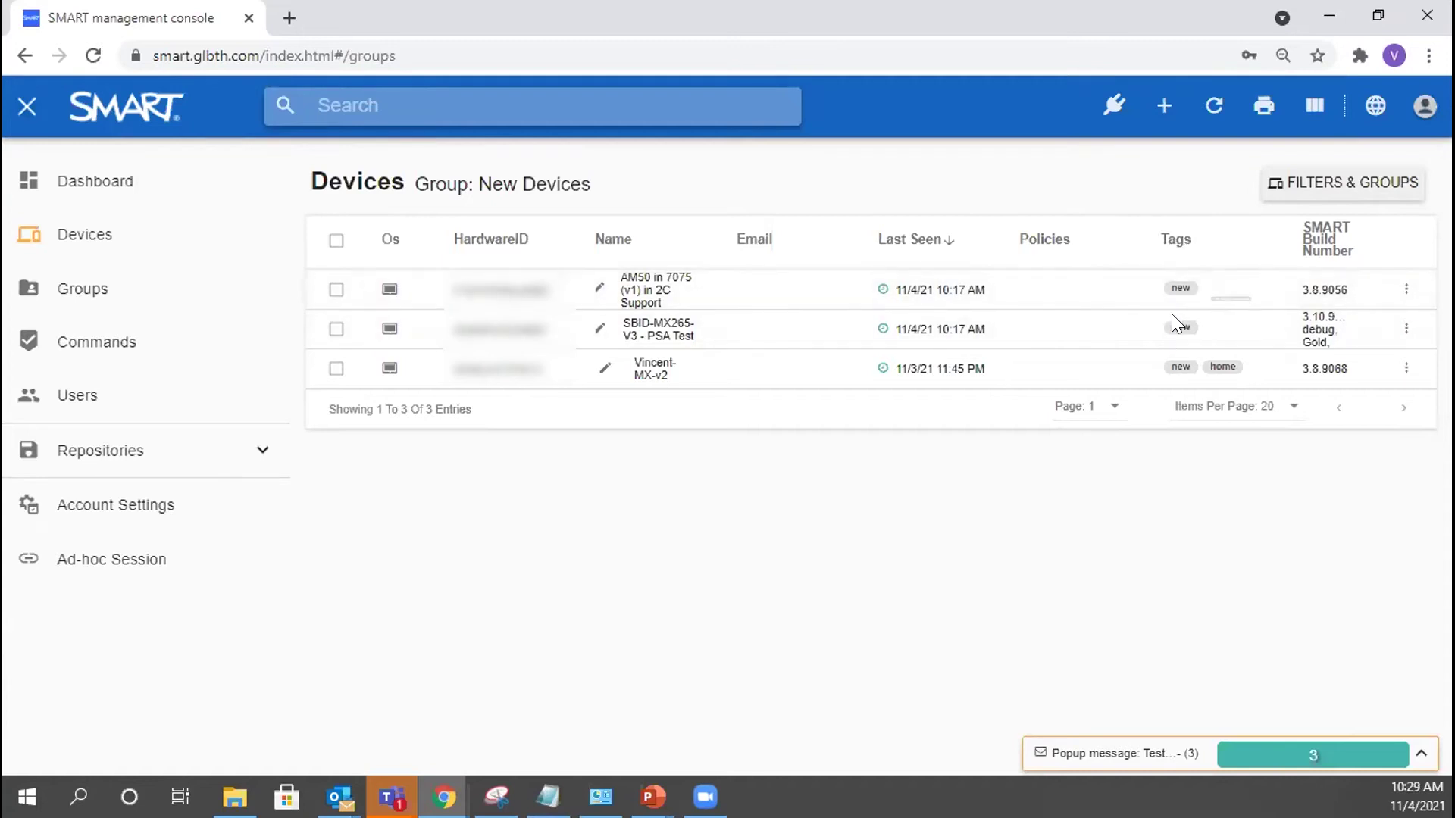
# - Compare the actions available for the New Devices and Home Devices groups without running any
pyautogui.click(1325, 195)
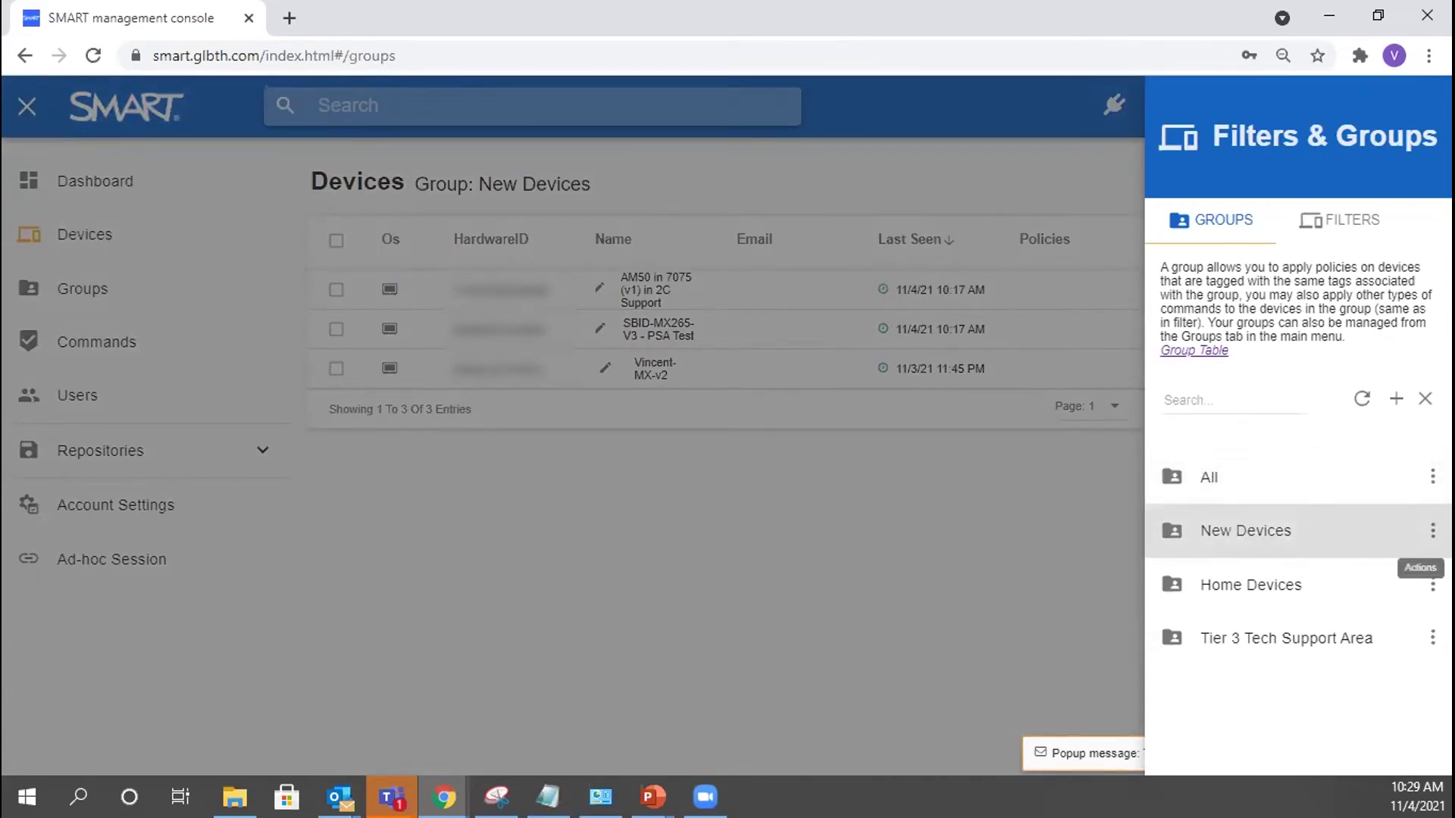
pyautogui.click(1431, 532)
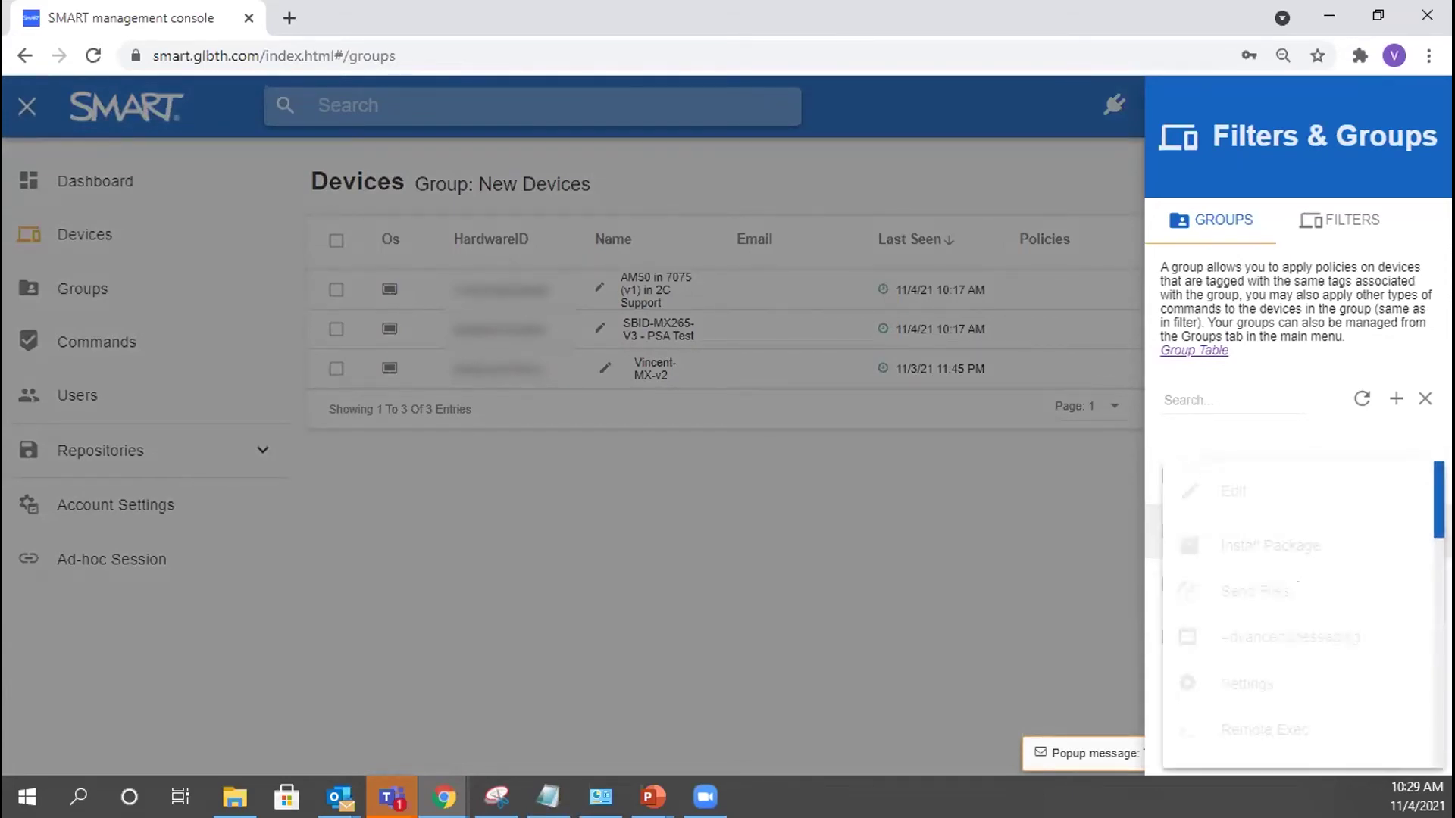
pyautogui.click(1047, 518)
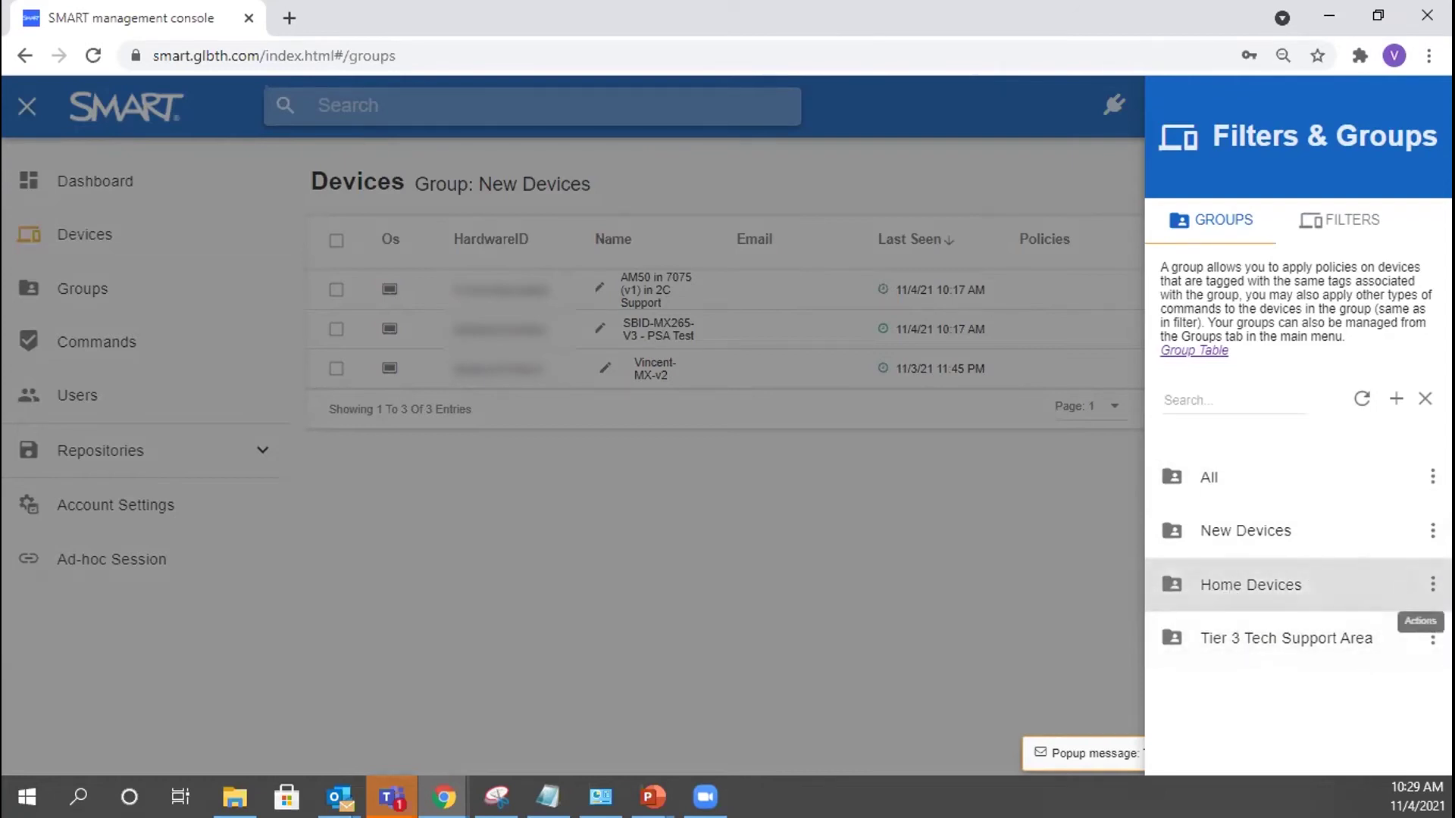
pyautogui.click(1432, 584)
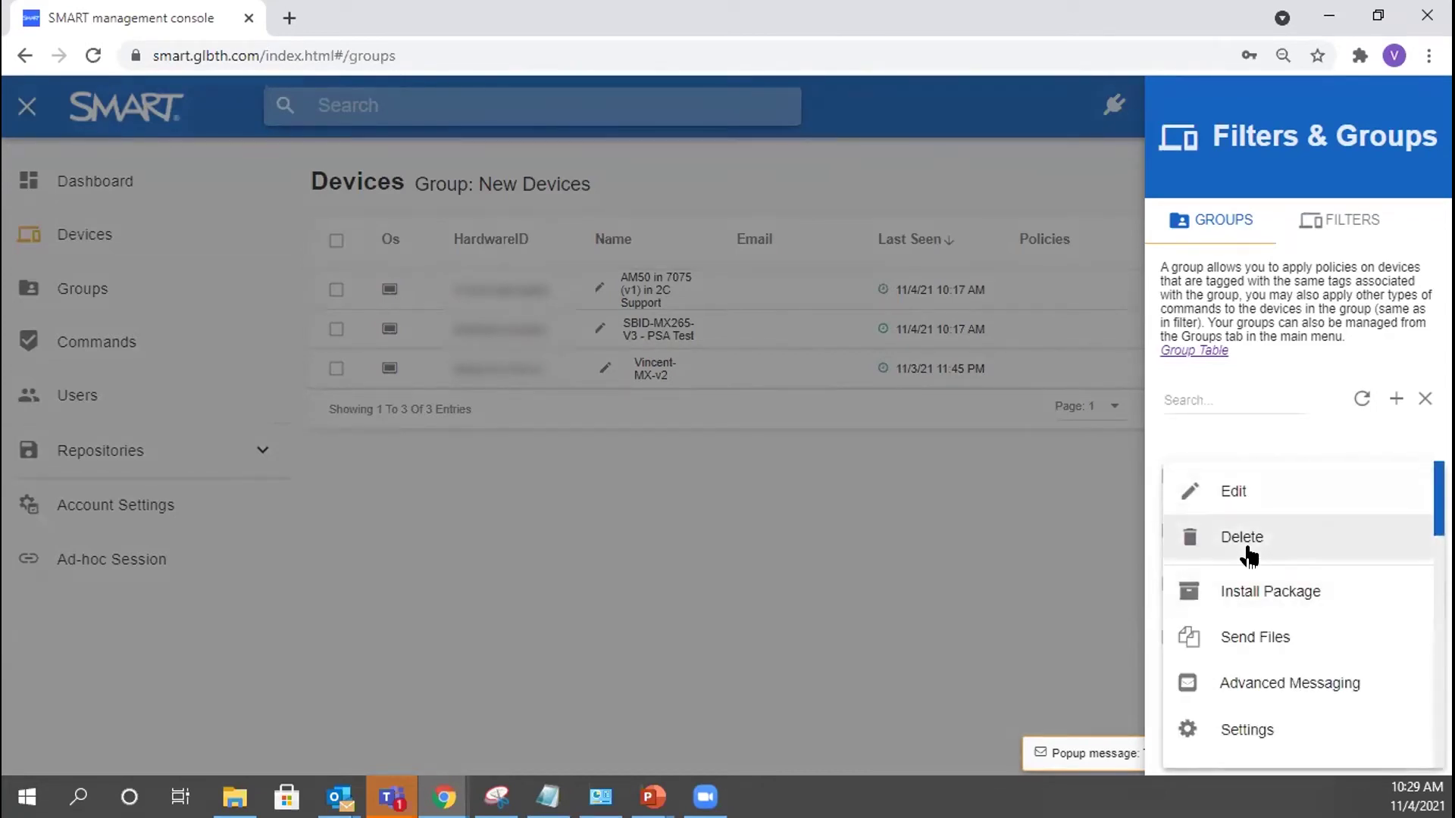
pyautogui.click(1046, 521)
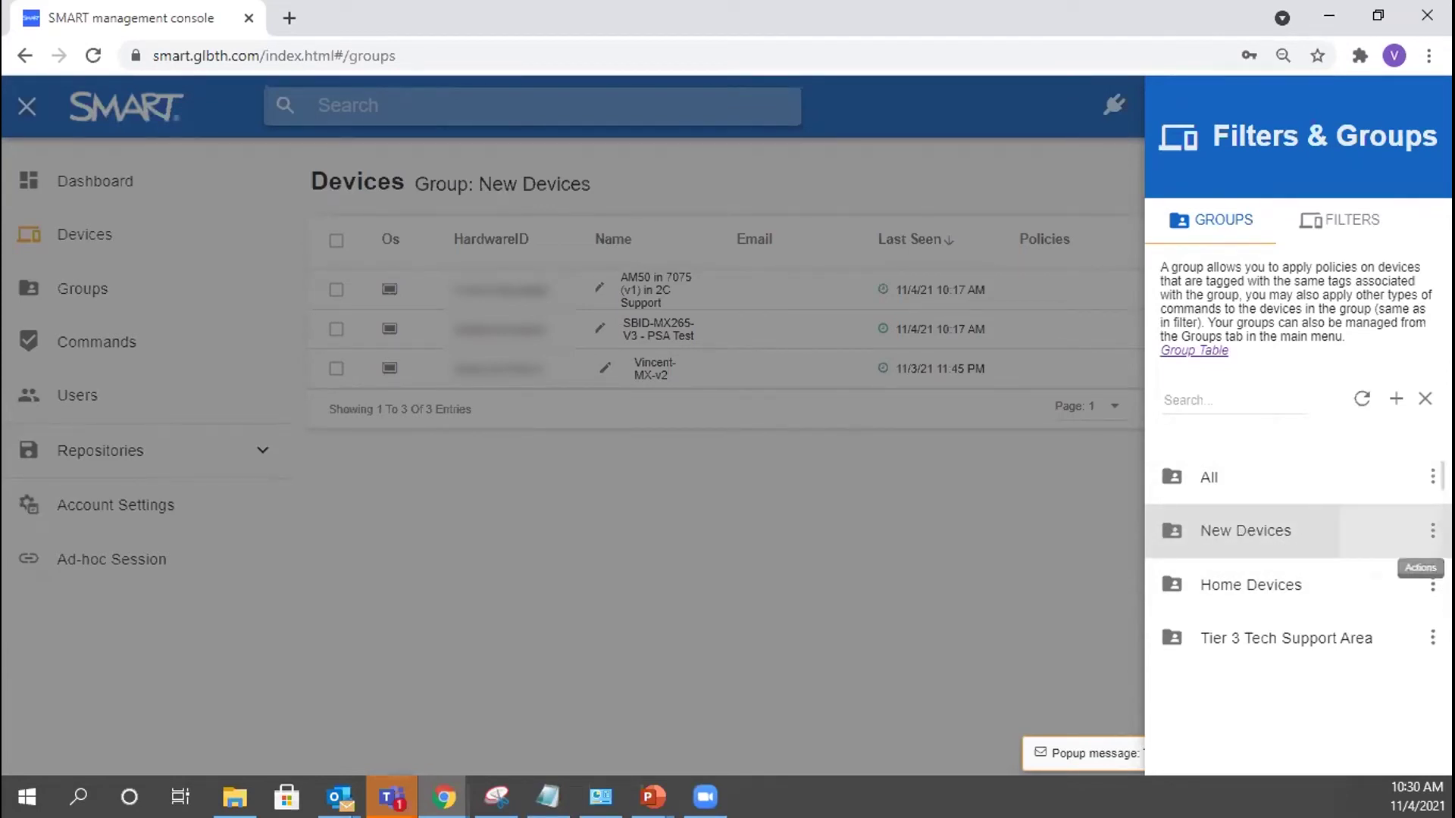
# - Examine the general details and assigned packages of the New Devices group in its editor, and leave without changing them
pyautogui.click(1432, 530)
pyautogui.click(1236, 492)
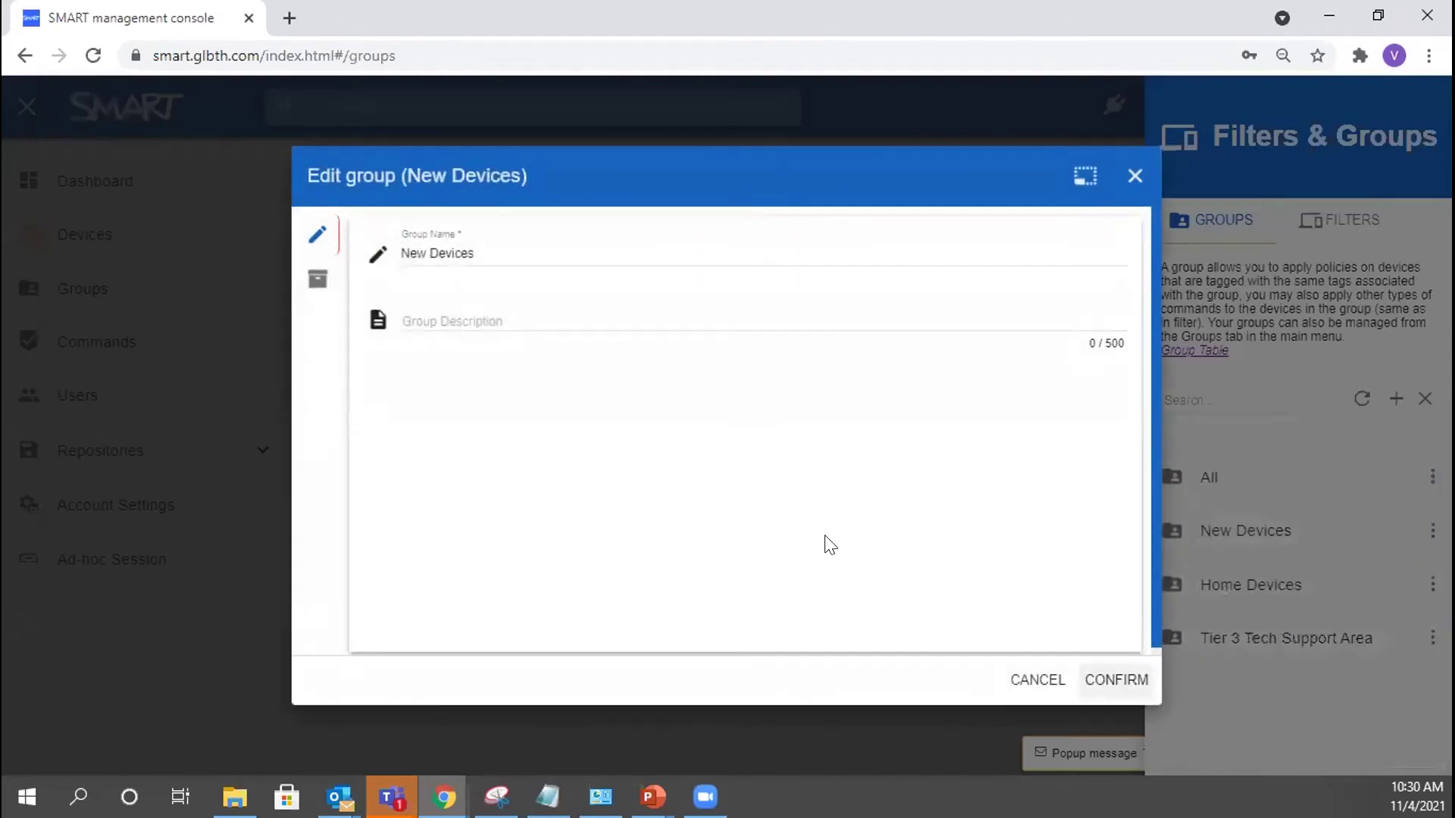
pyautogui.click(317, 279)
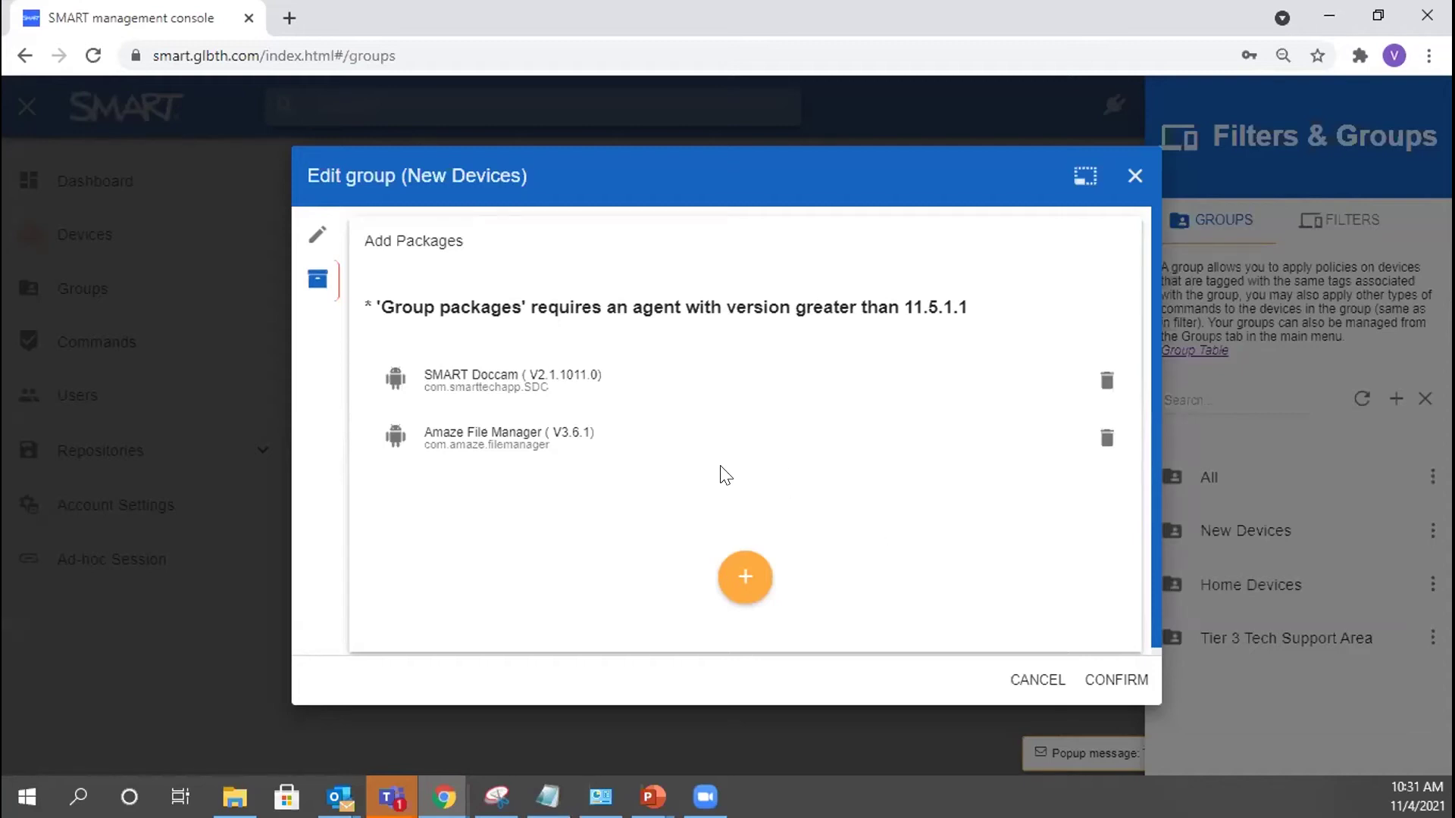
pyautogui.click(1033, 682)
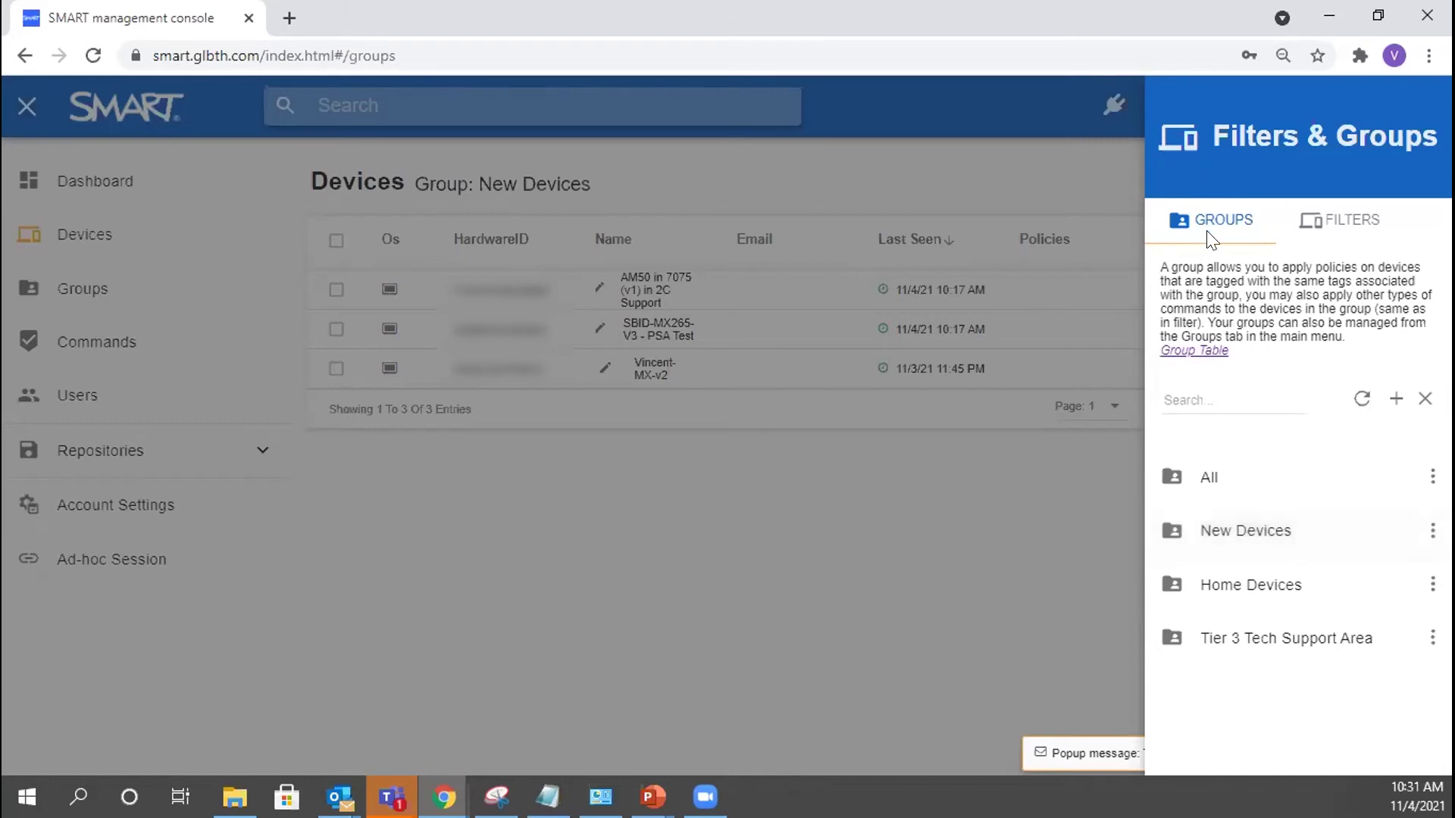
# - Send a message titled "Welcome to SMART!" to the New Devices group, and close the groups panel
pyautogui.click(1431, 532)
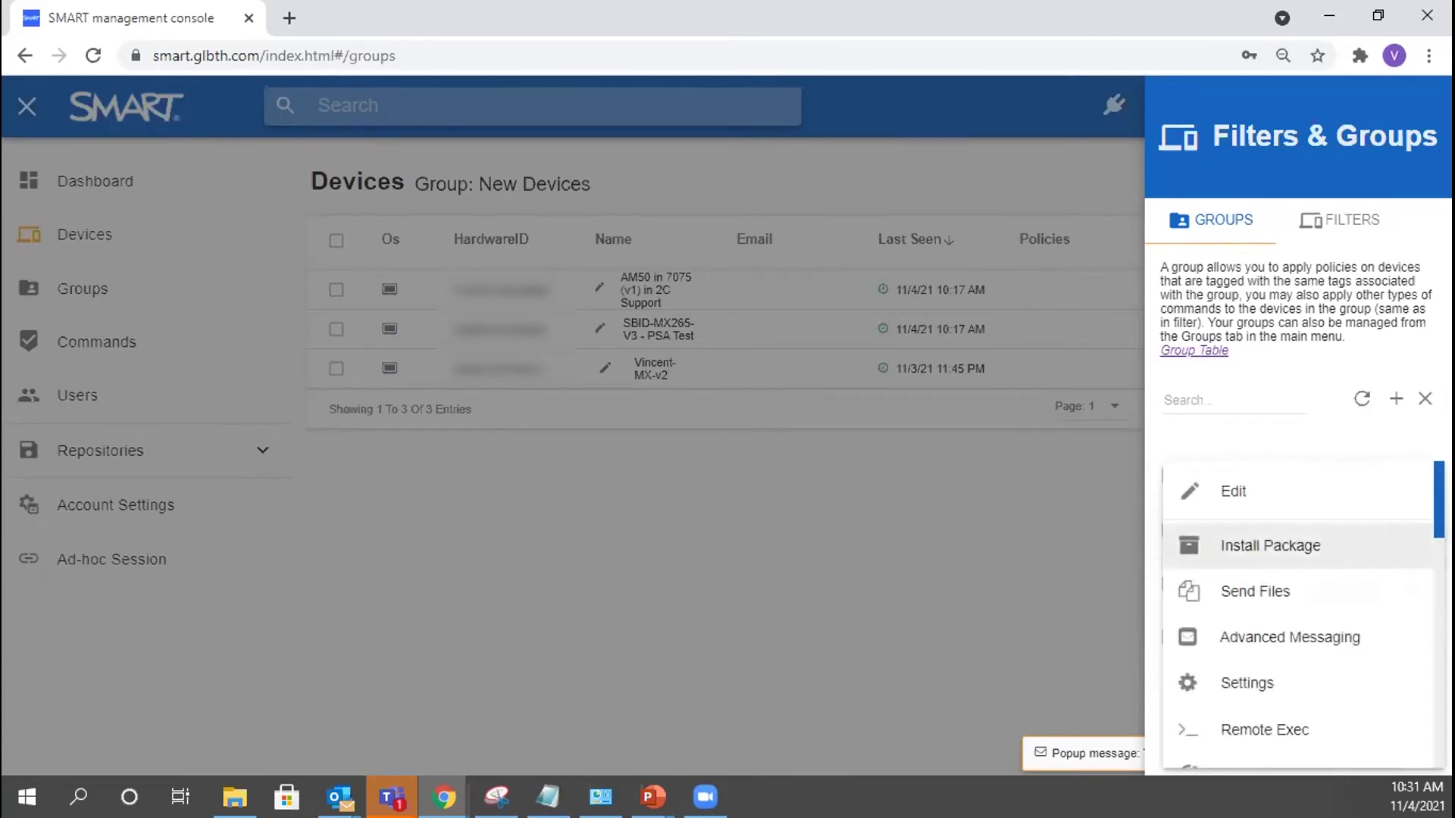
pyautogui.scroll(-5, 1341, 606)
pyautogui.scroll(-4, 1293, 612)
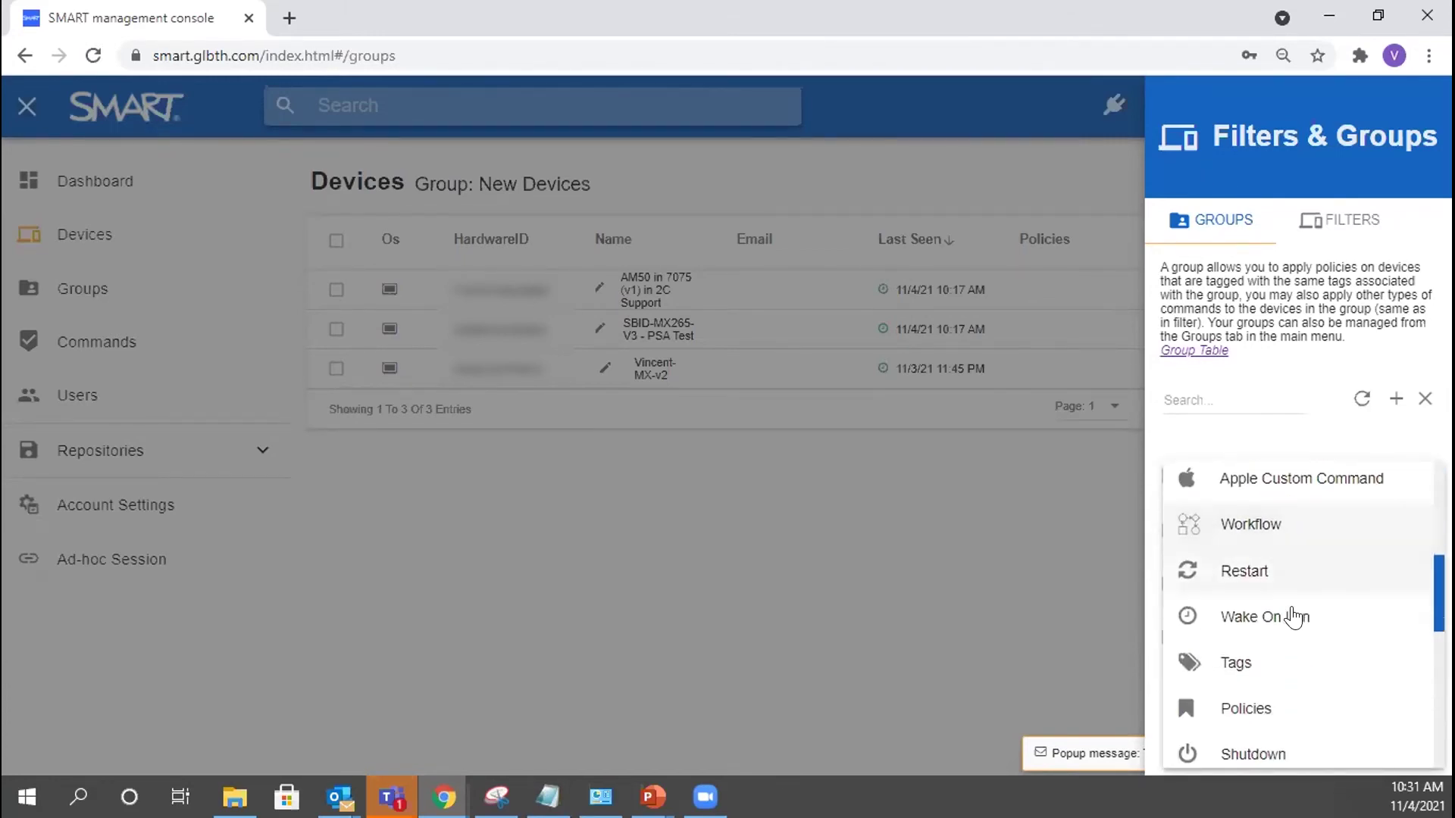
pyautogui.click(1273, 556)
pyautogui.click(633, 380)
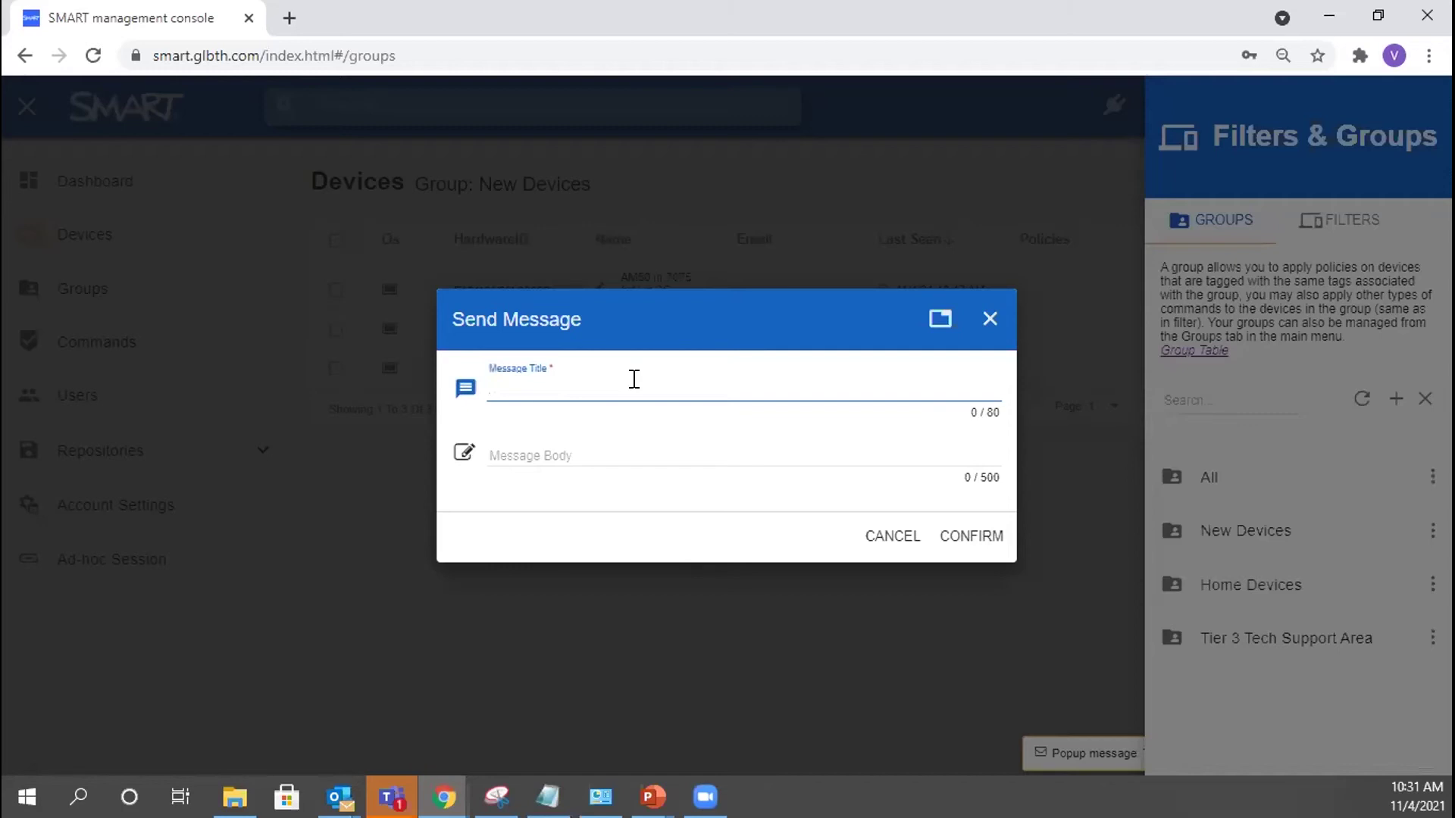
pyautogui.write('Welcome to SMART!')
pyautogui.click(971, 536)
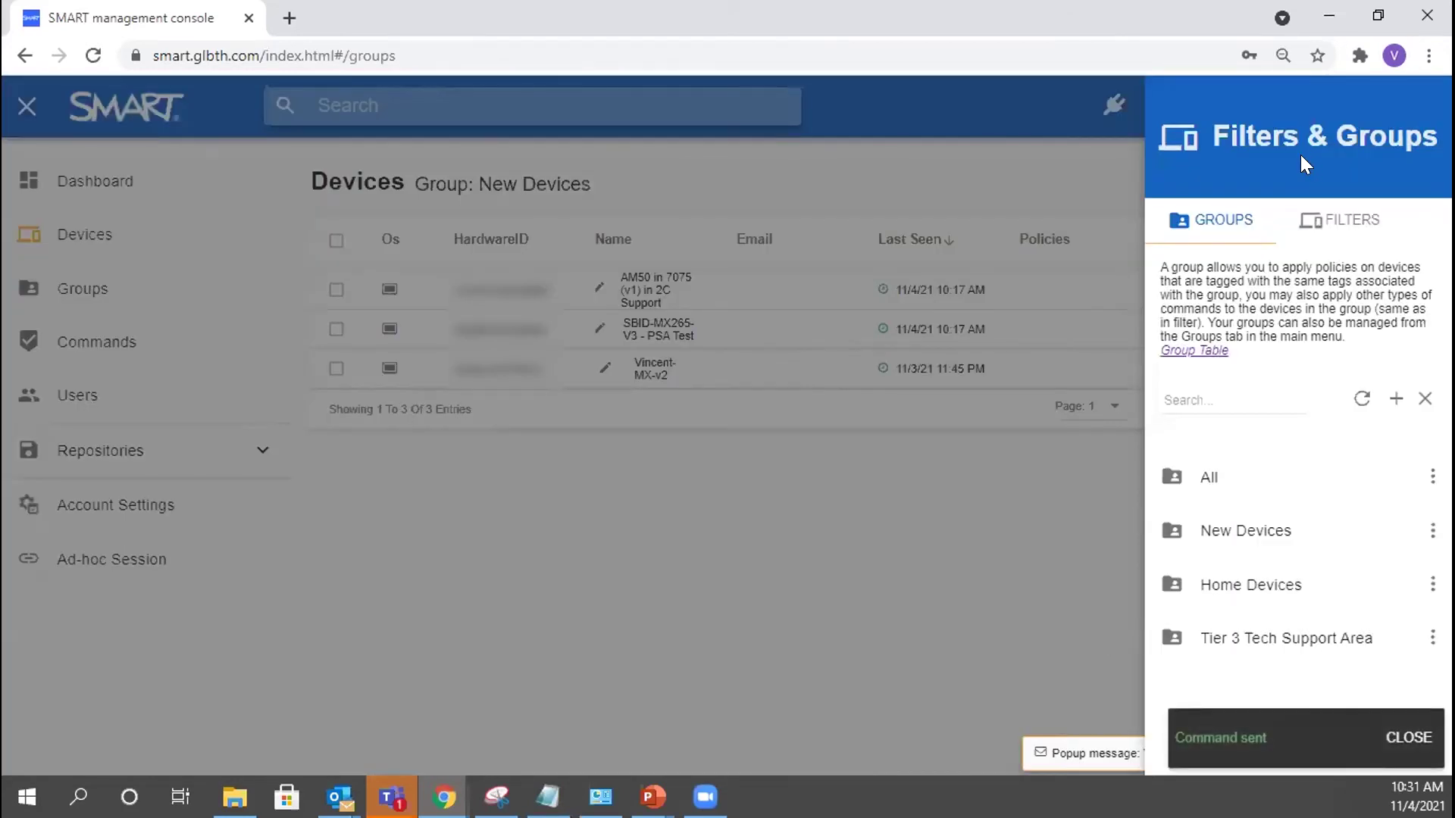
pyautogui.click(847, 581)
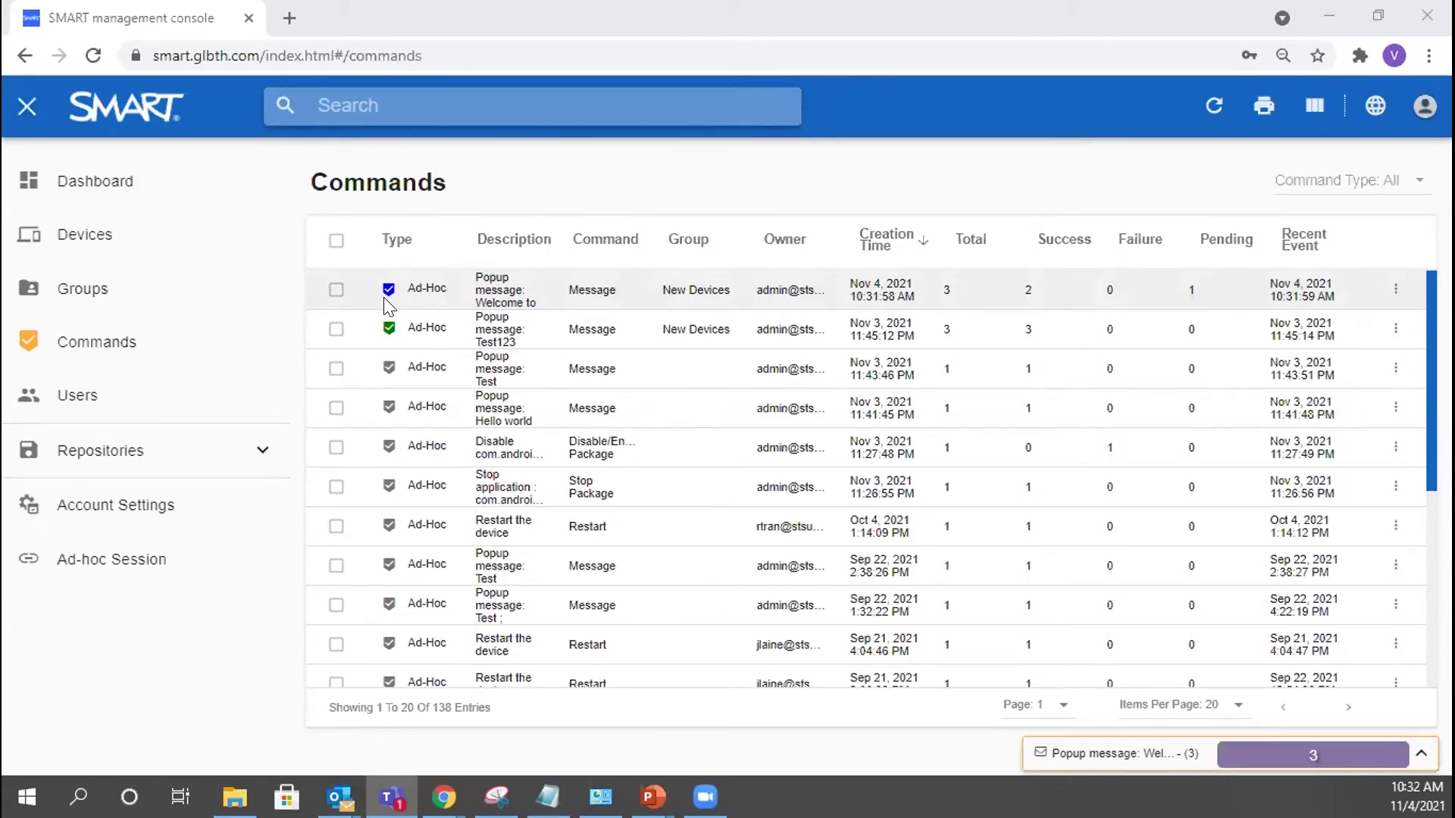
# - Make the newest popup message command for the New Devices group persistent in the commands list
pyautogui.click(1394, 290)
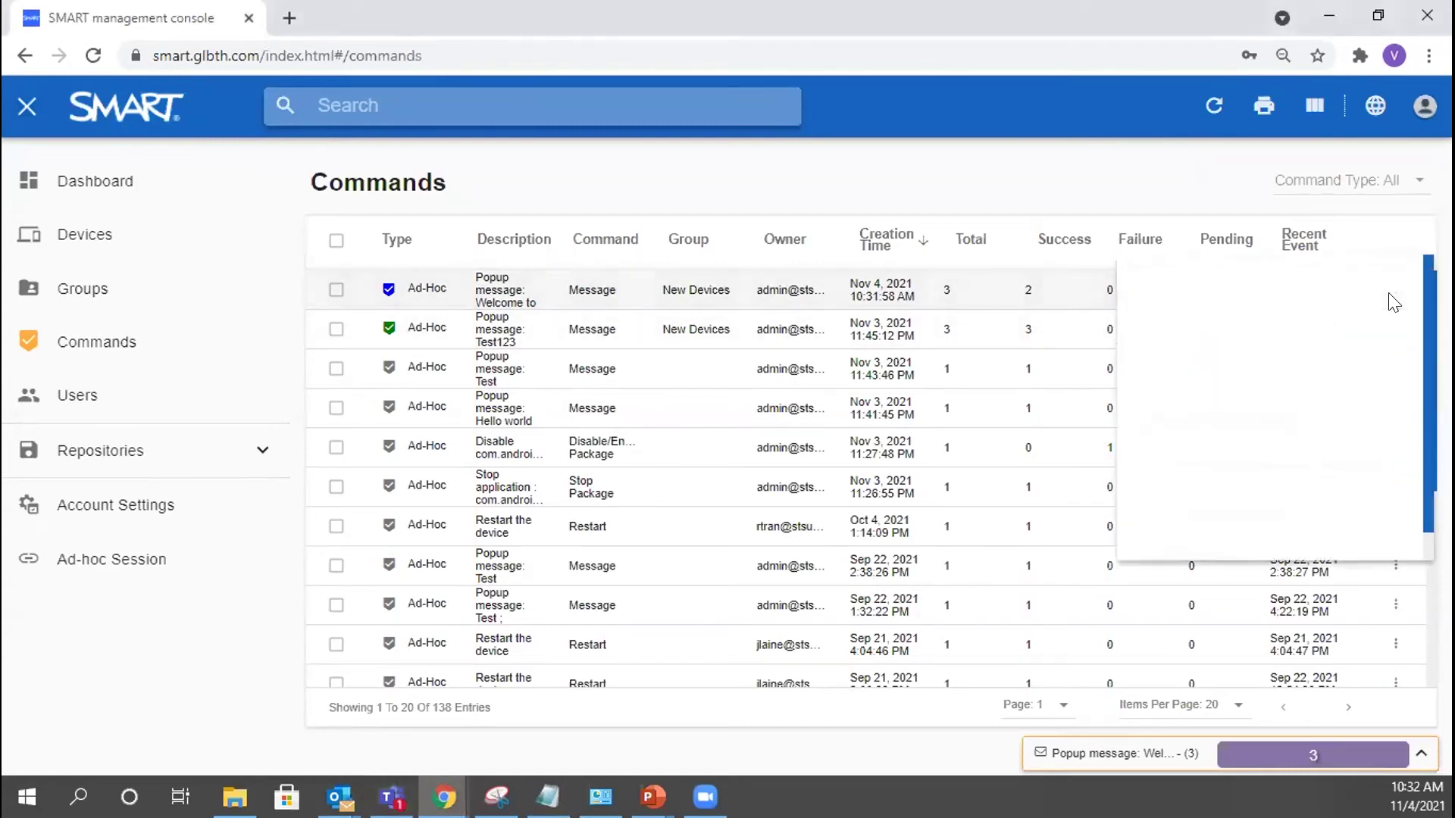
pyautogui.scroll(-1, 1358, 403)
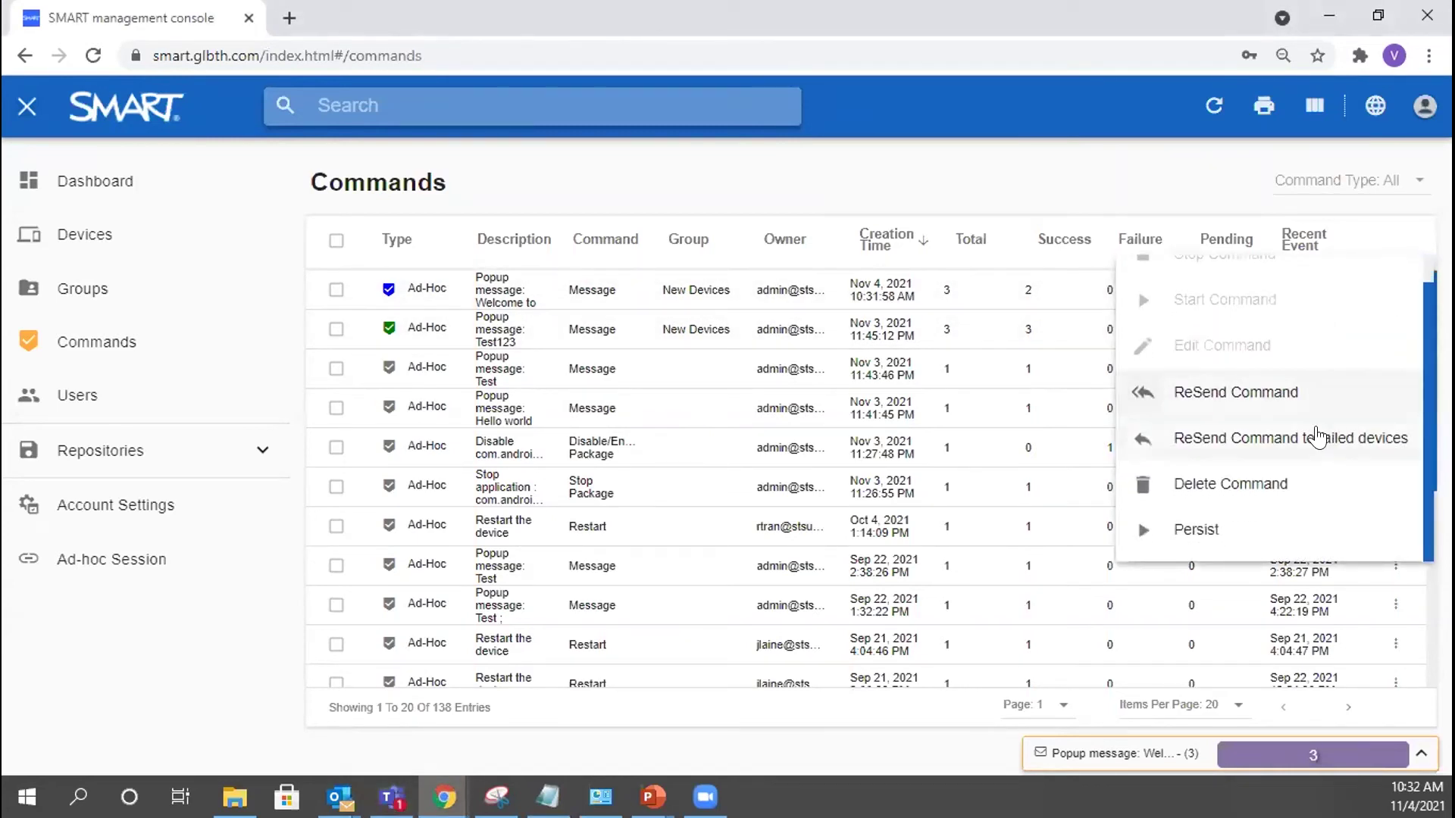
pyautogui.click(1192, 532)
pyautogui.click(970, 457)
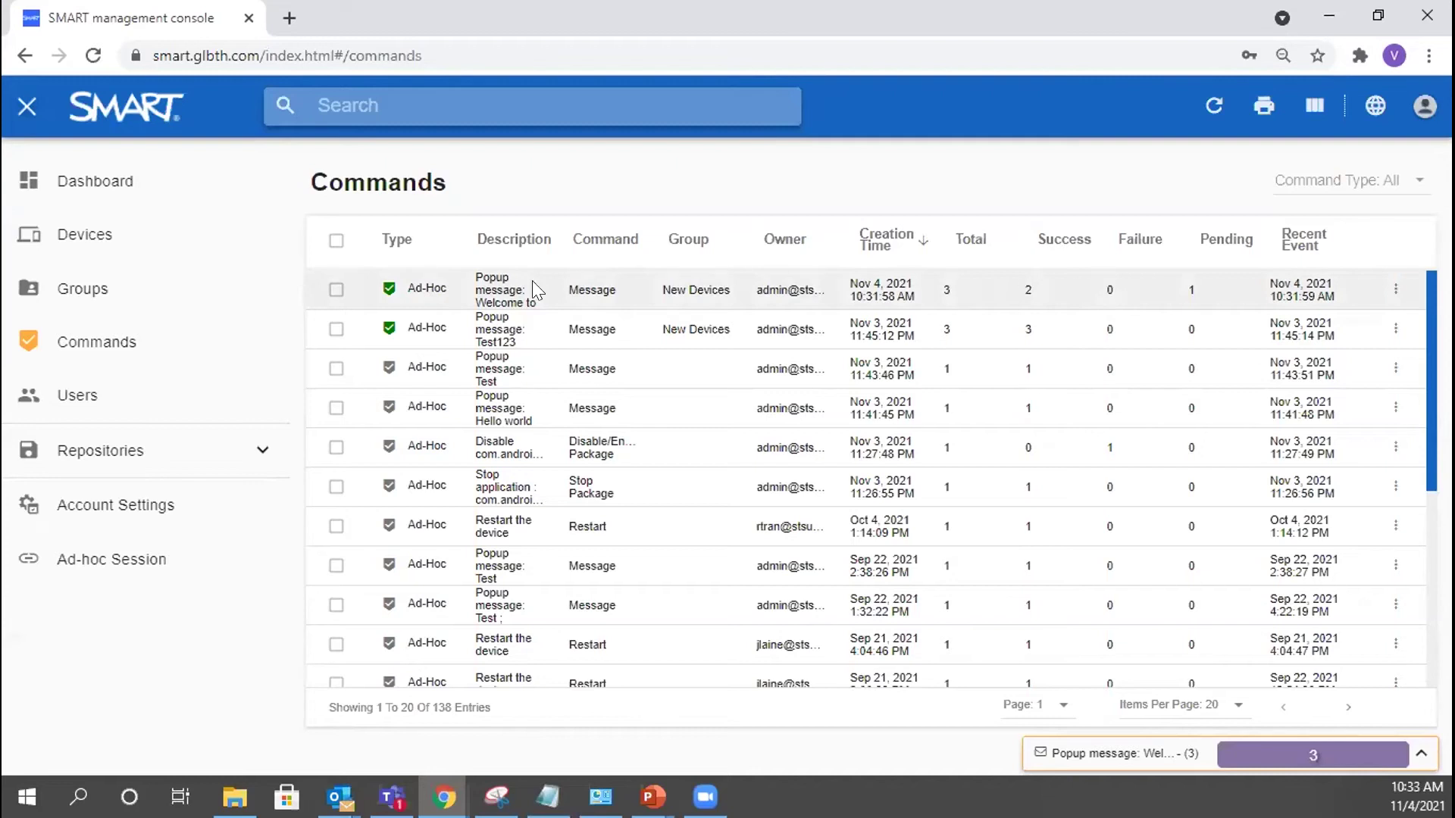
# - Stop the persistence of the newest popup message command
pyautogui.click(1396, 289)
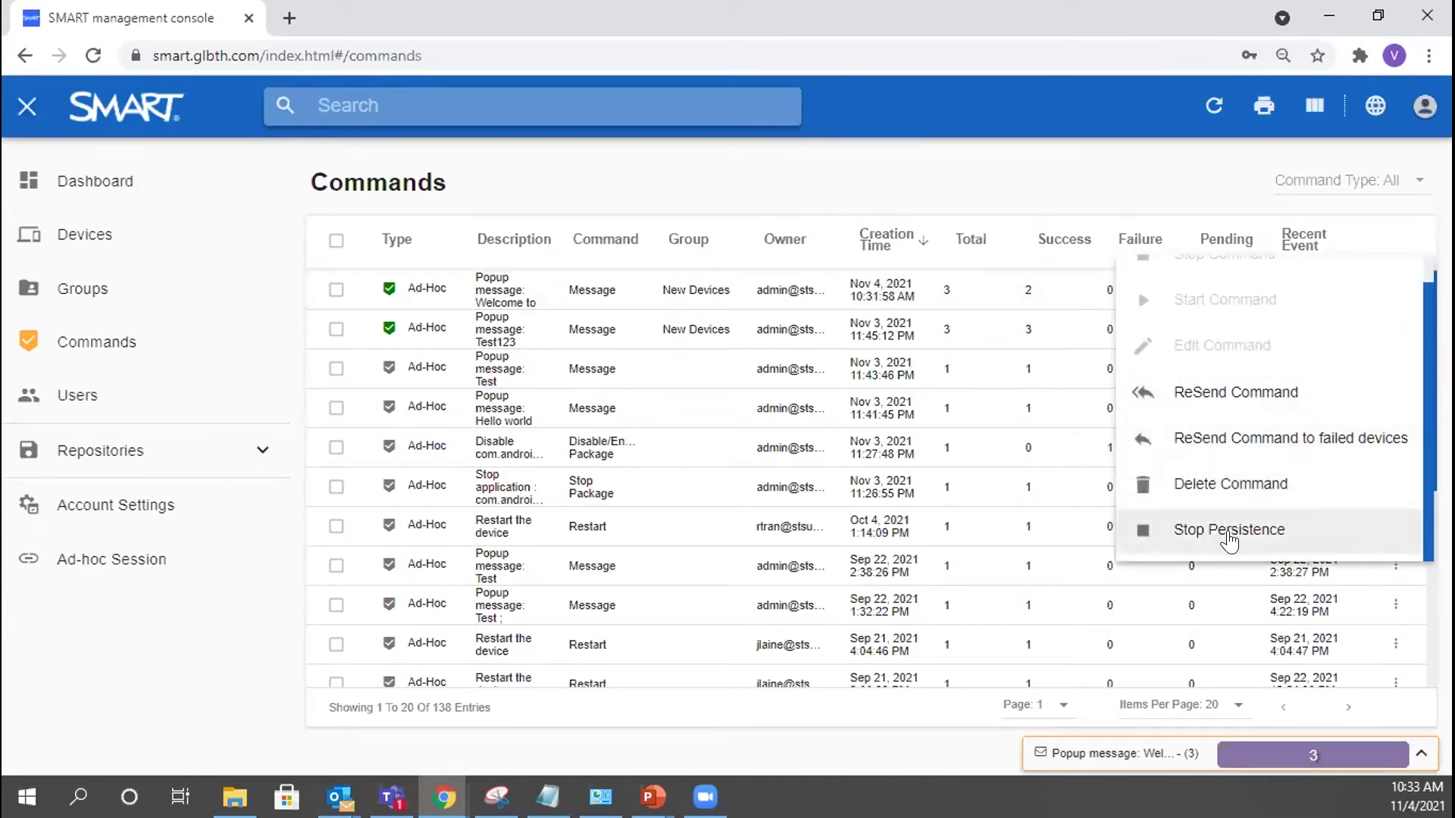
pyautogui.click(1232, 530)
pyautogui.click(966, 458)
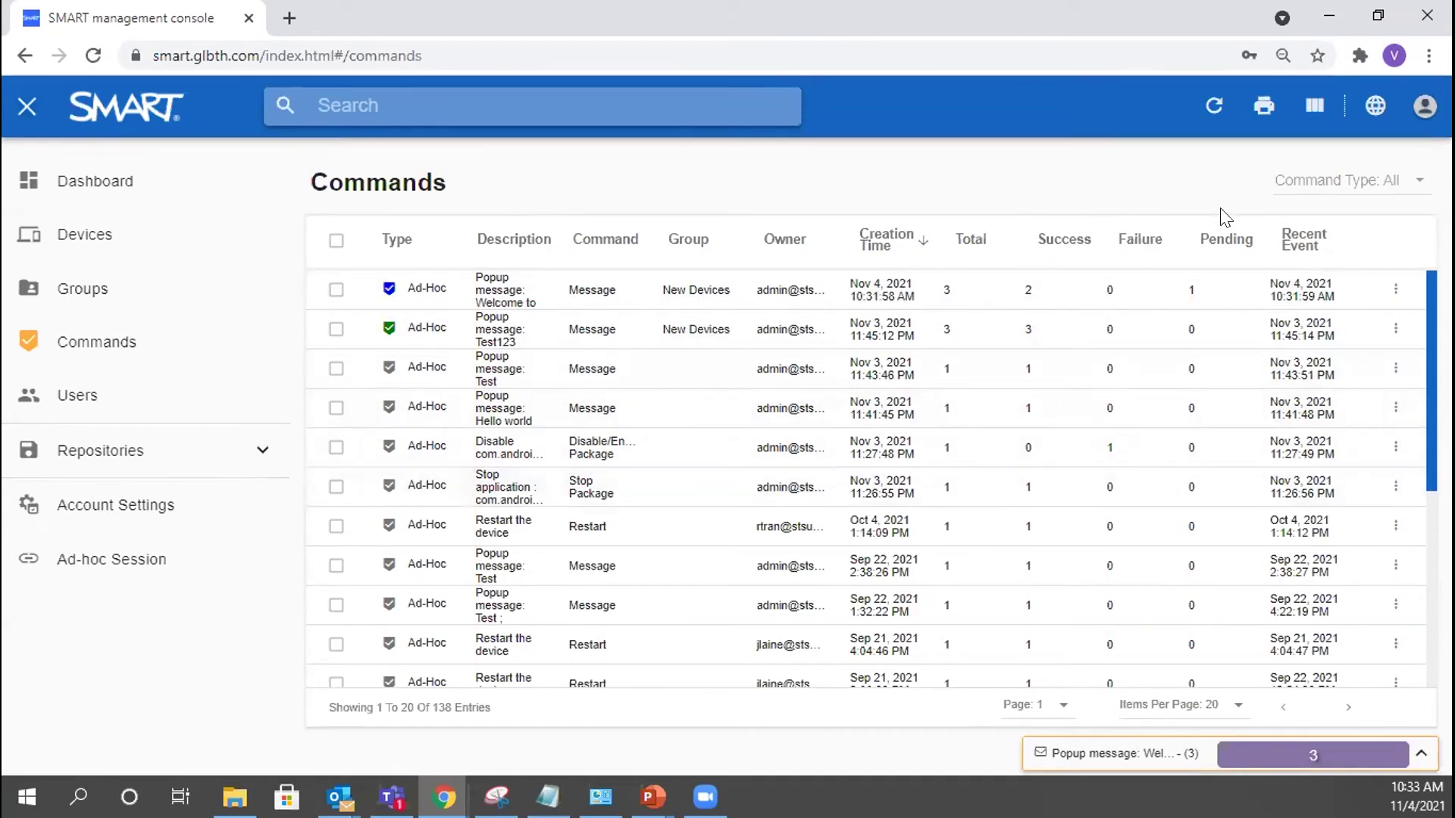
# - Return to the device list and apply the At home MX-v2 displays filter to it
pyautogui.click(89, 236)
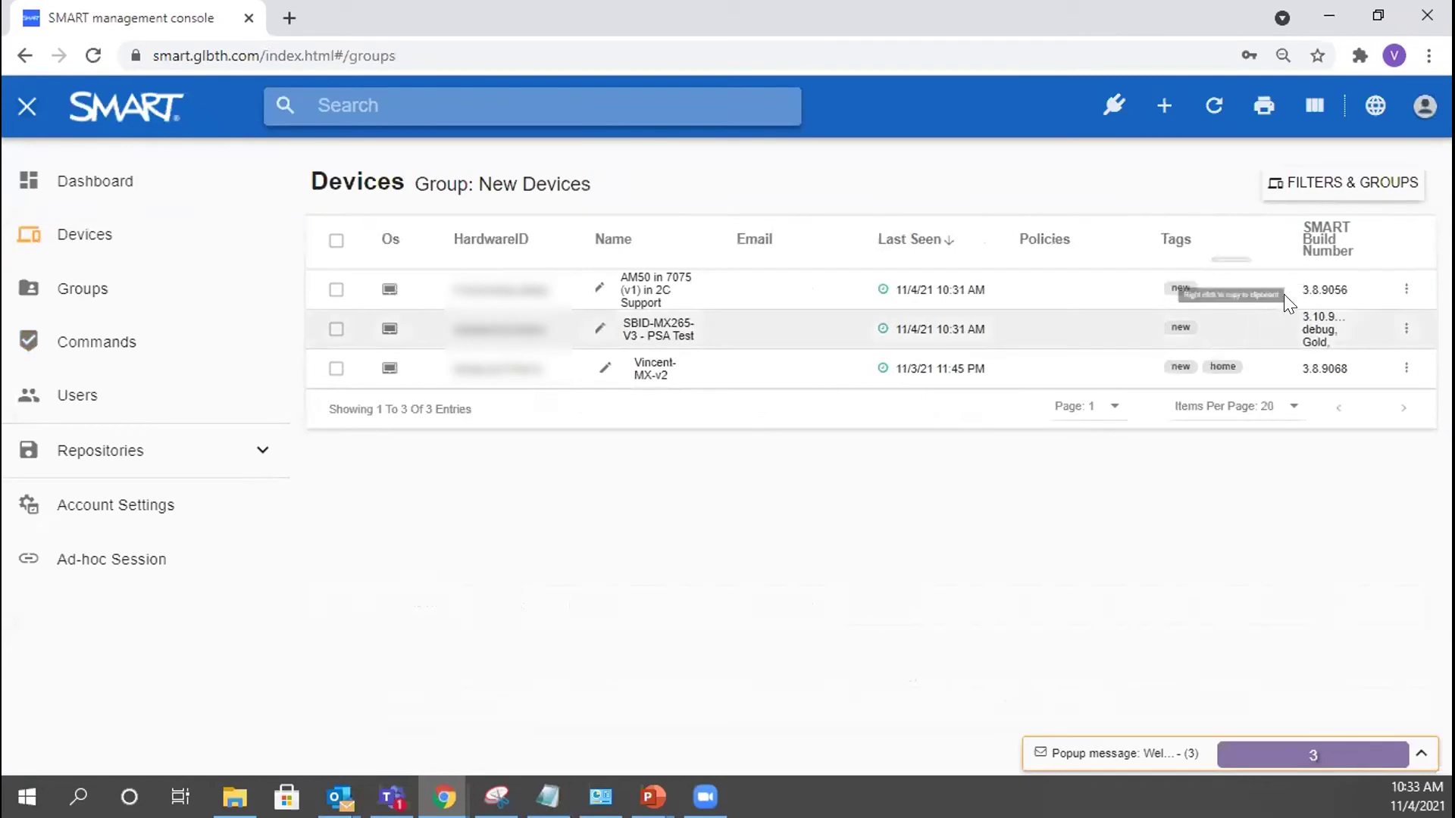
pyautogui.click(1331, 183)
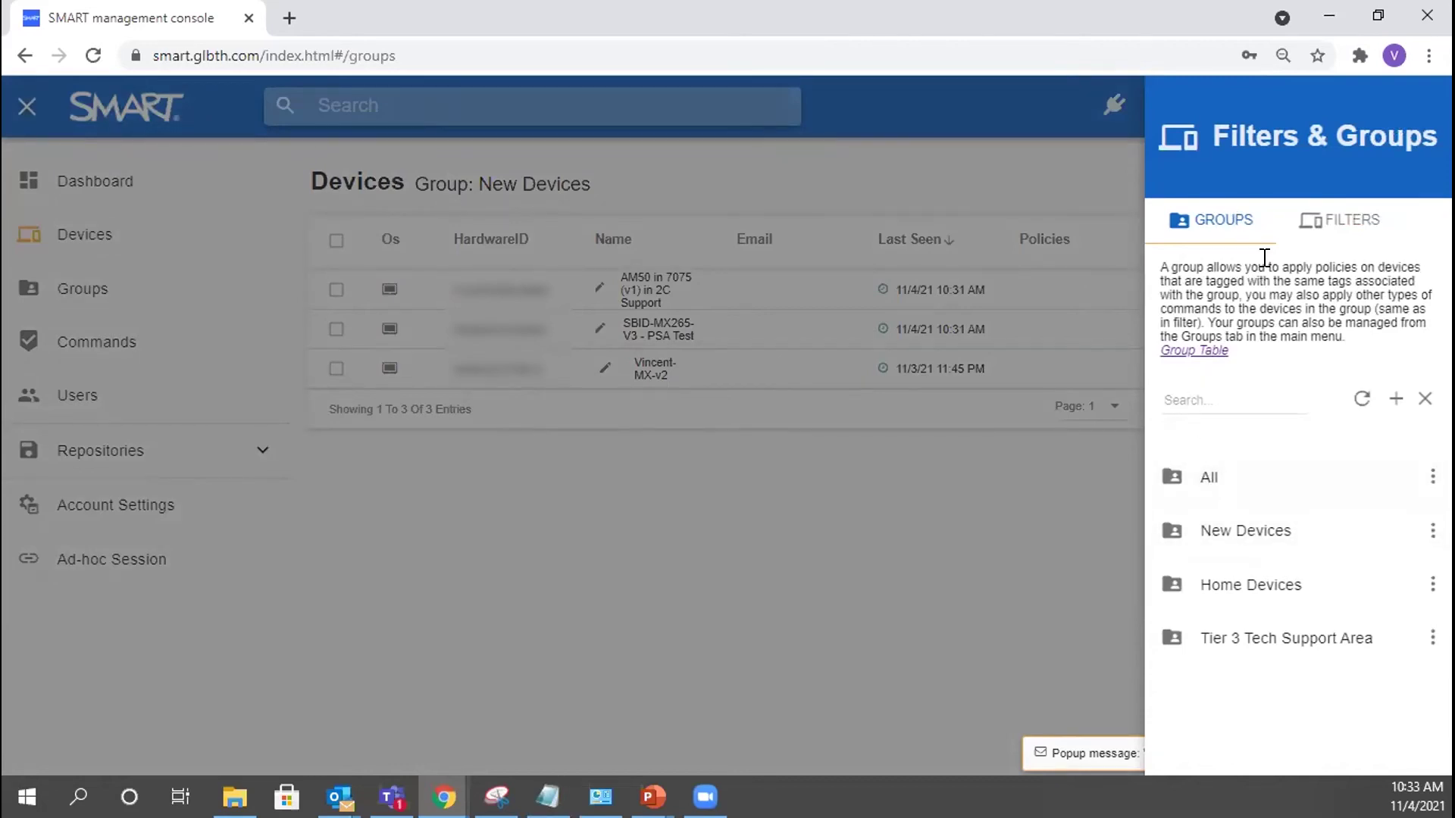
pyautogui.click(1333, 222)
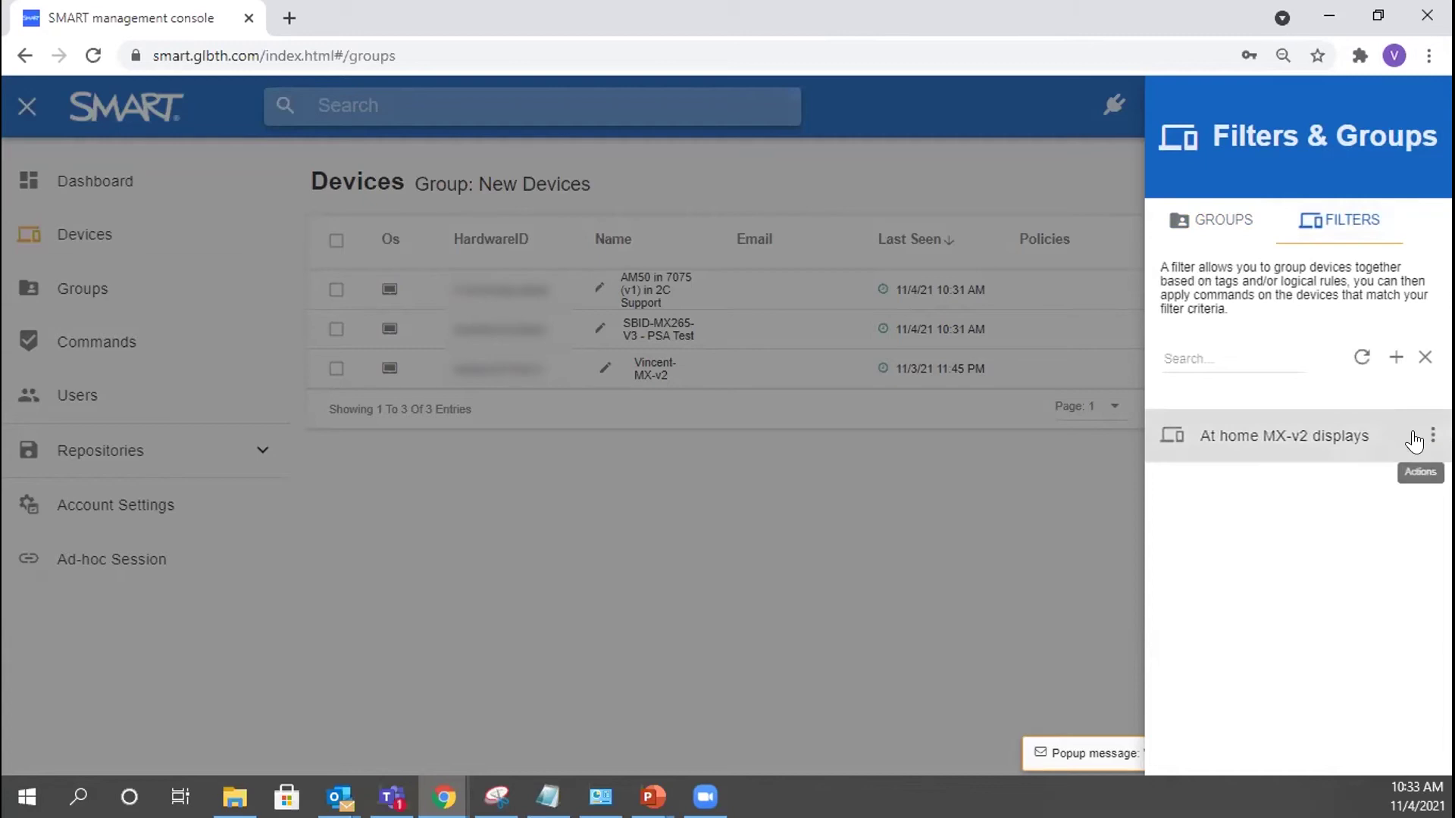
pyautogui.click(1306, 443)
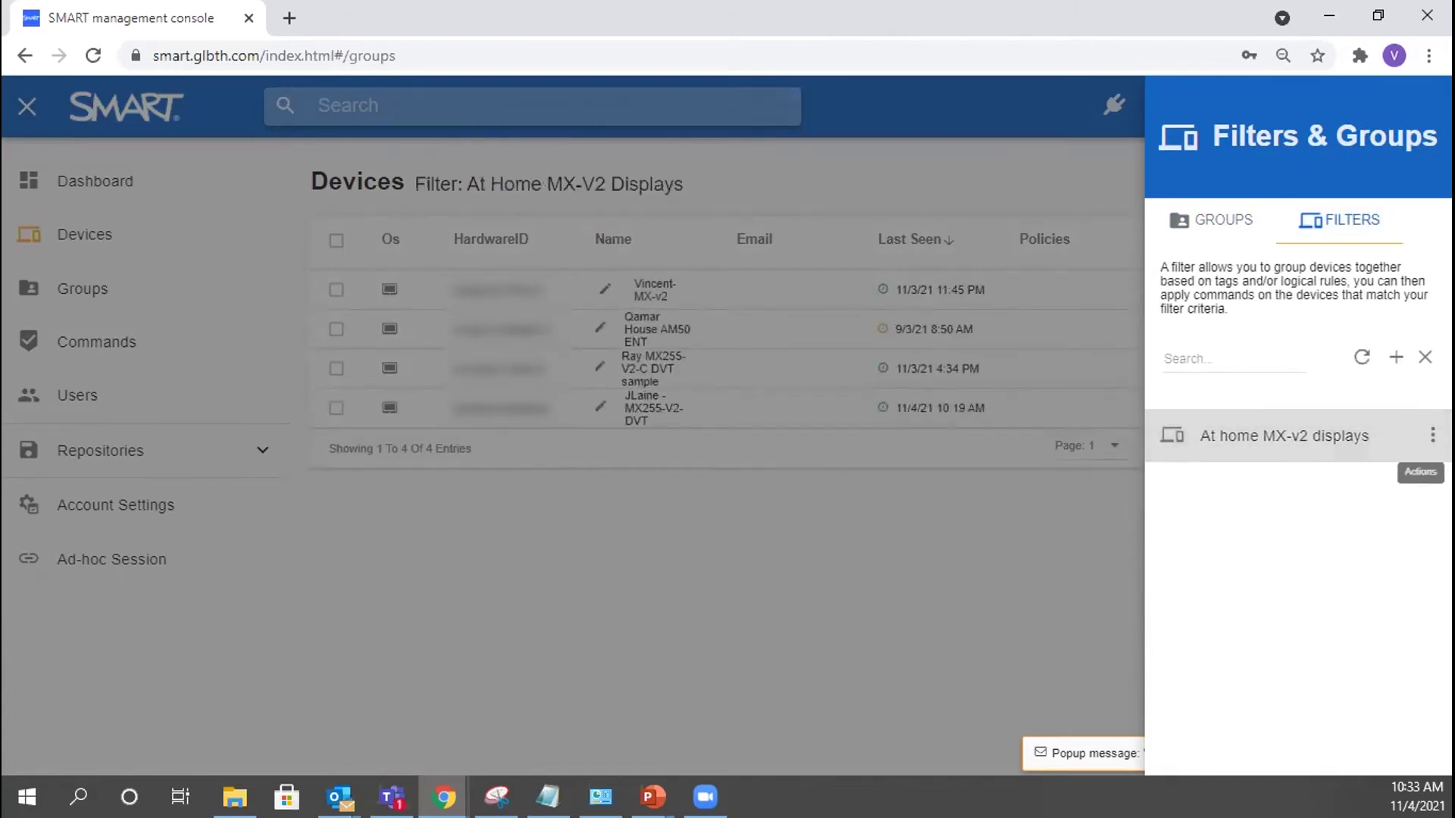
# - Examine the condition attributes, AND/OR options and tag values of the At home MX-v2 displays filter in its editor, and leave without changing them
pyautogui.click(1432, 435)
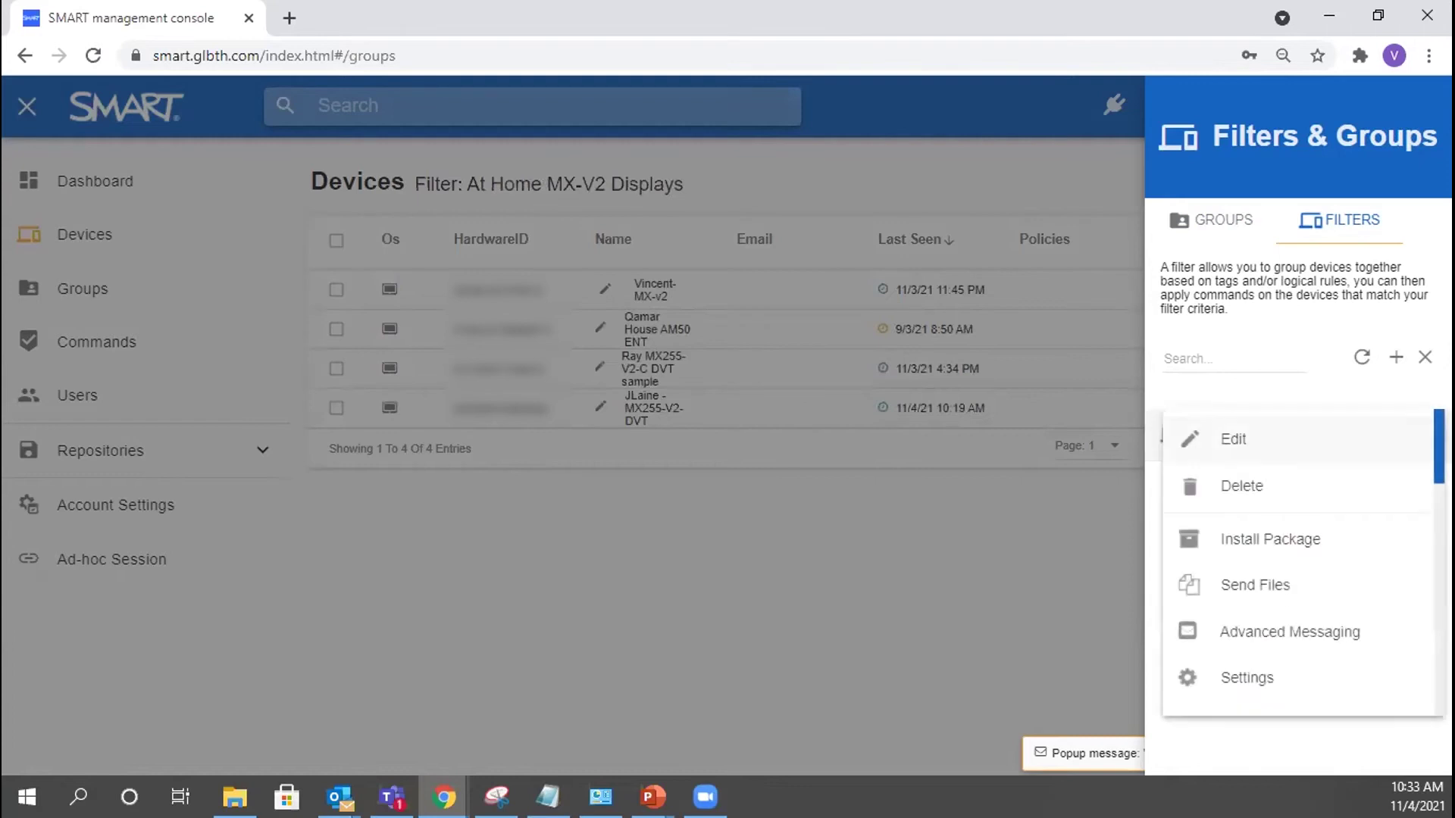
pyautogui.click(1279, 442)
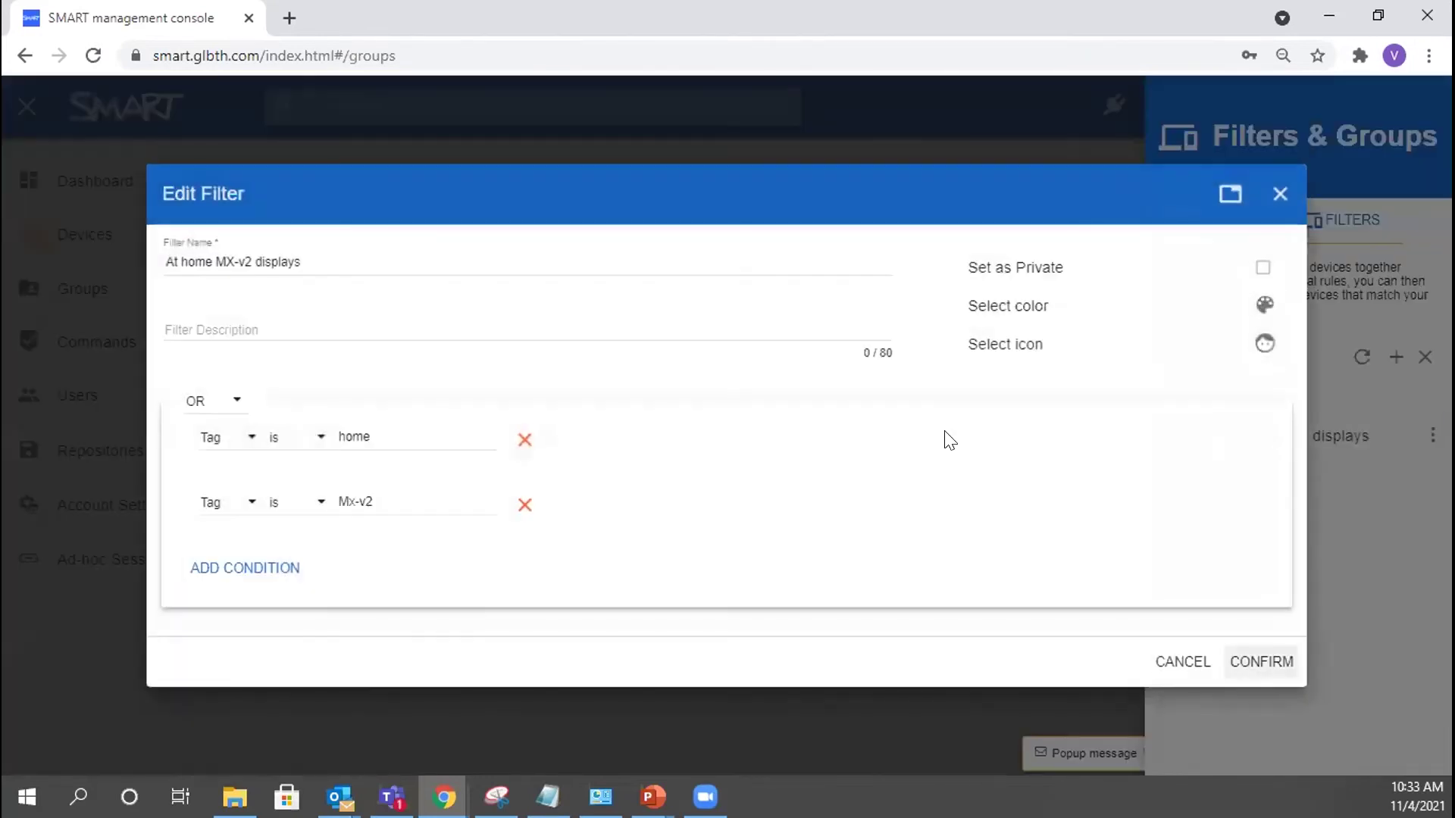
pyautogui.click(240, 441)
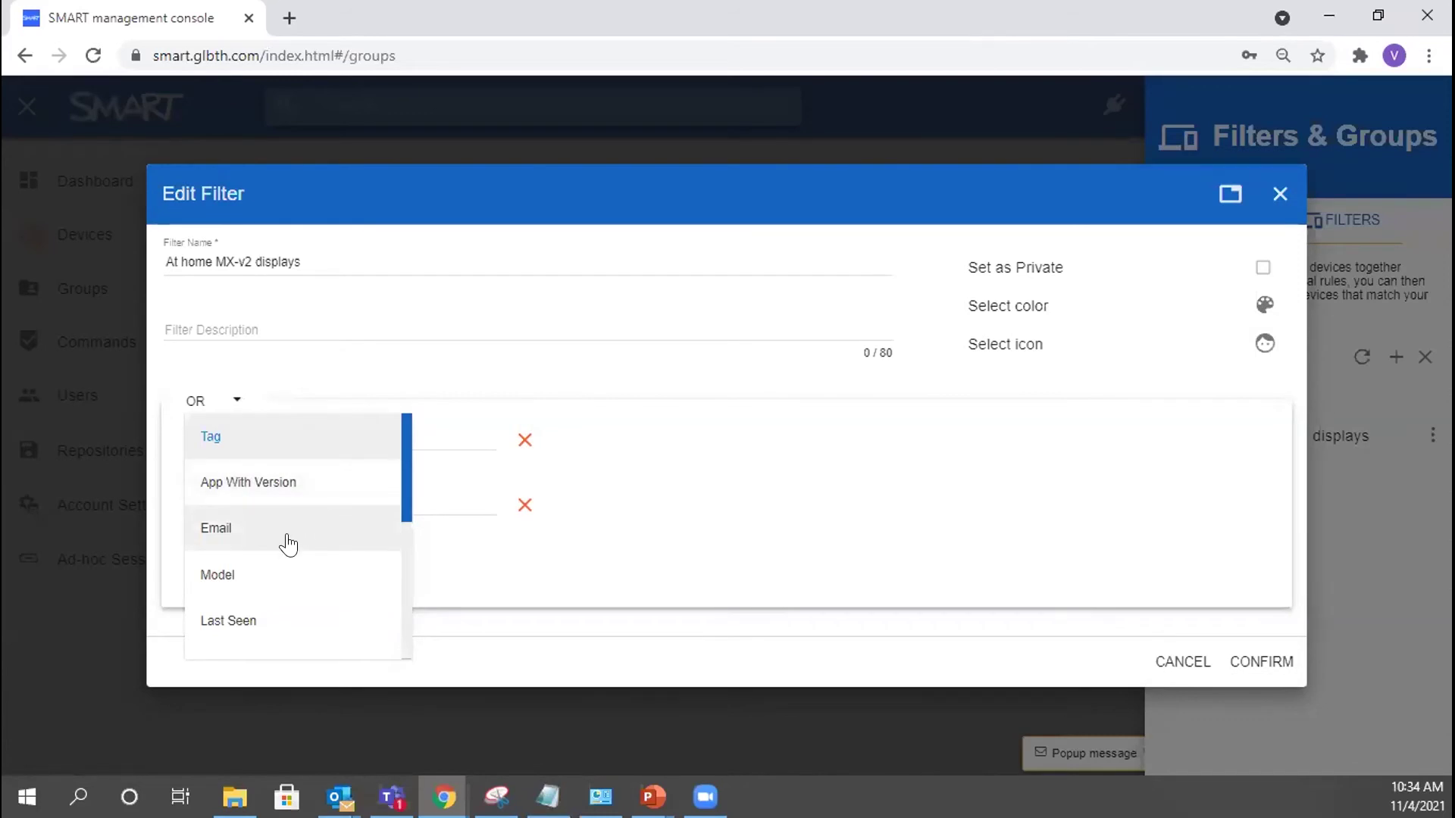
pyautogui.scroll(-5, 288, 544)
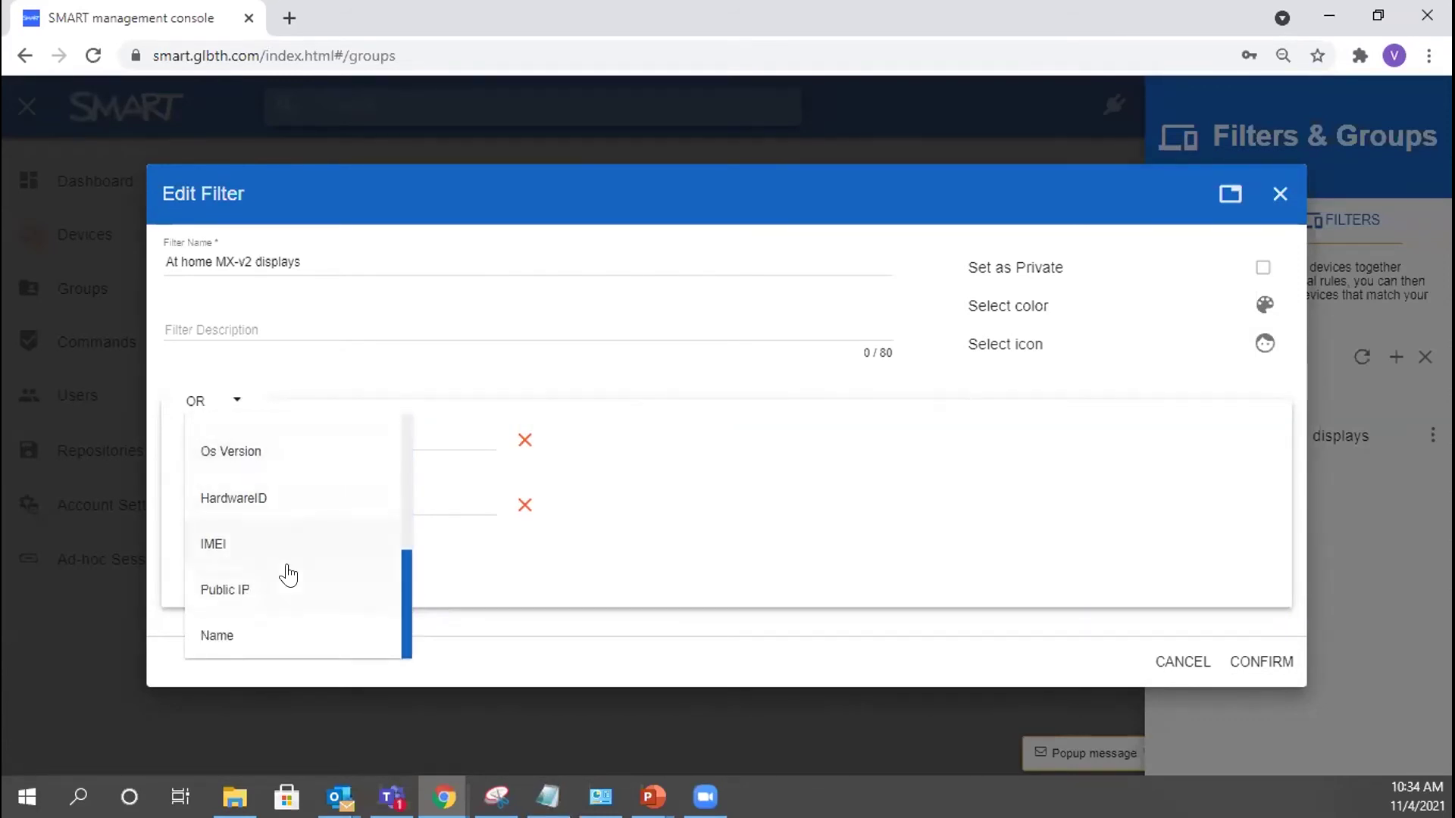
pyautogui.scroll(5, 288, 576)
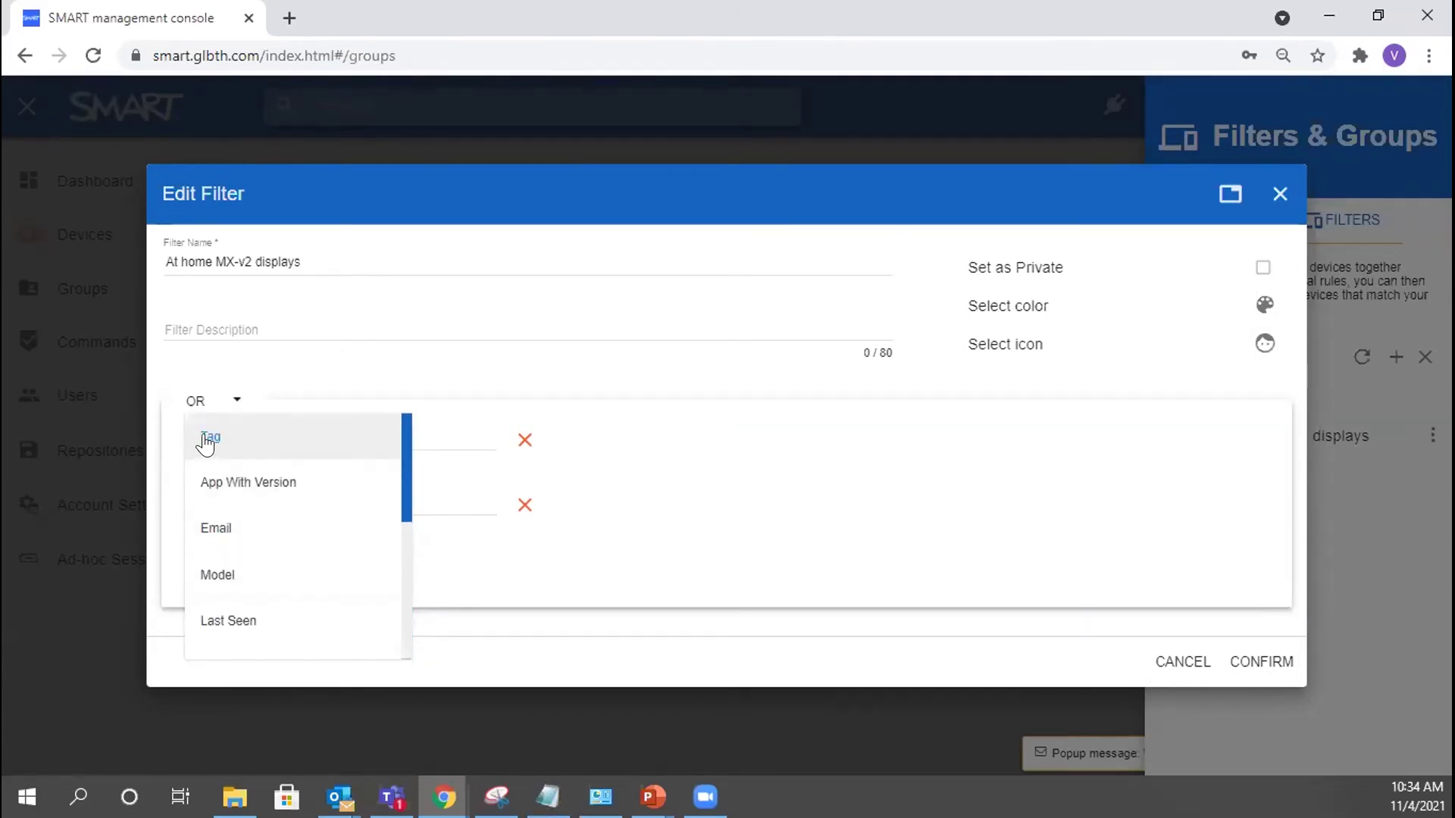
pyautogui.click(232, 439)
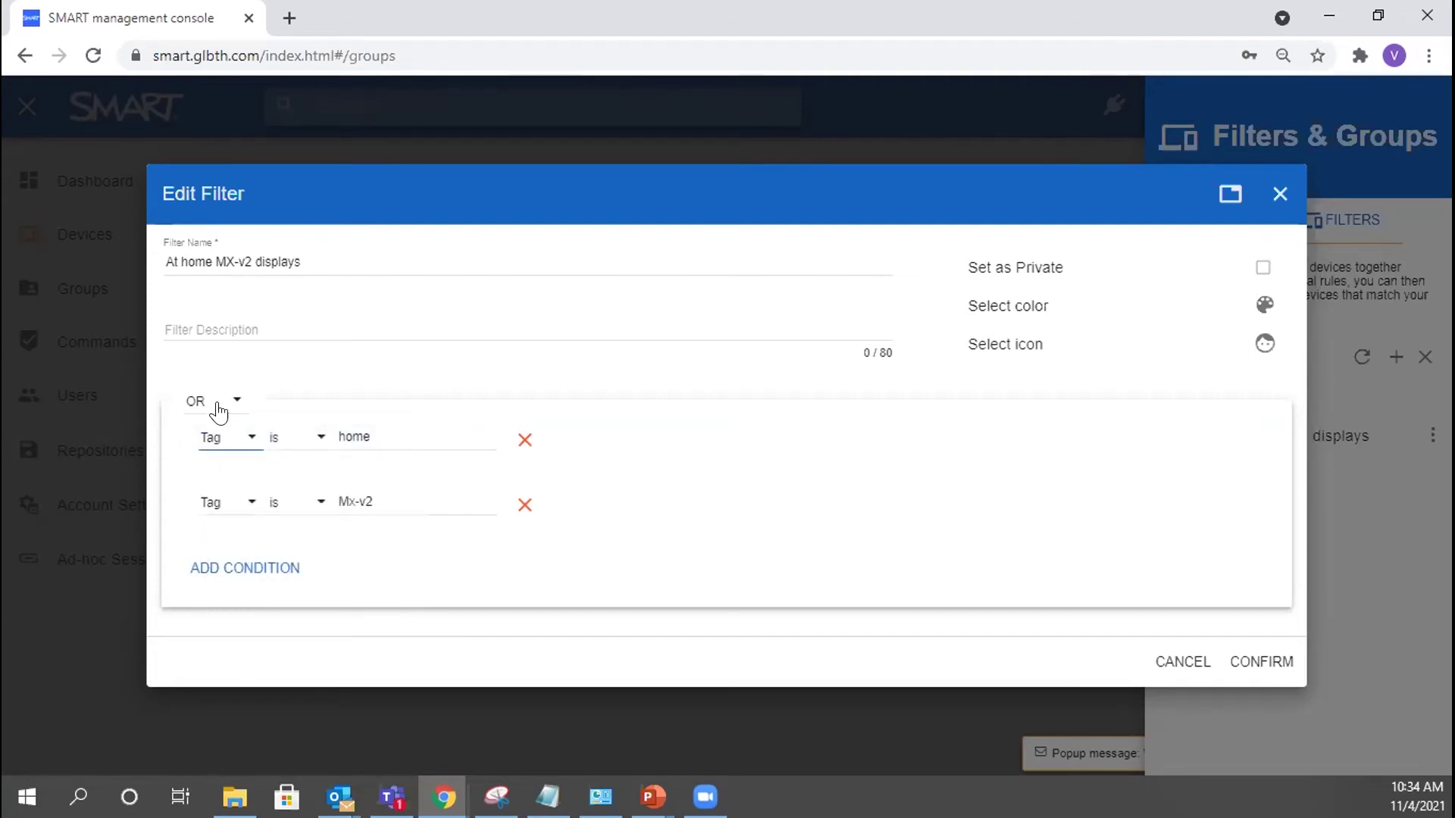
pyautogui.click(234, 404)
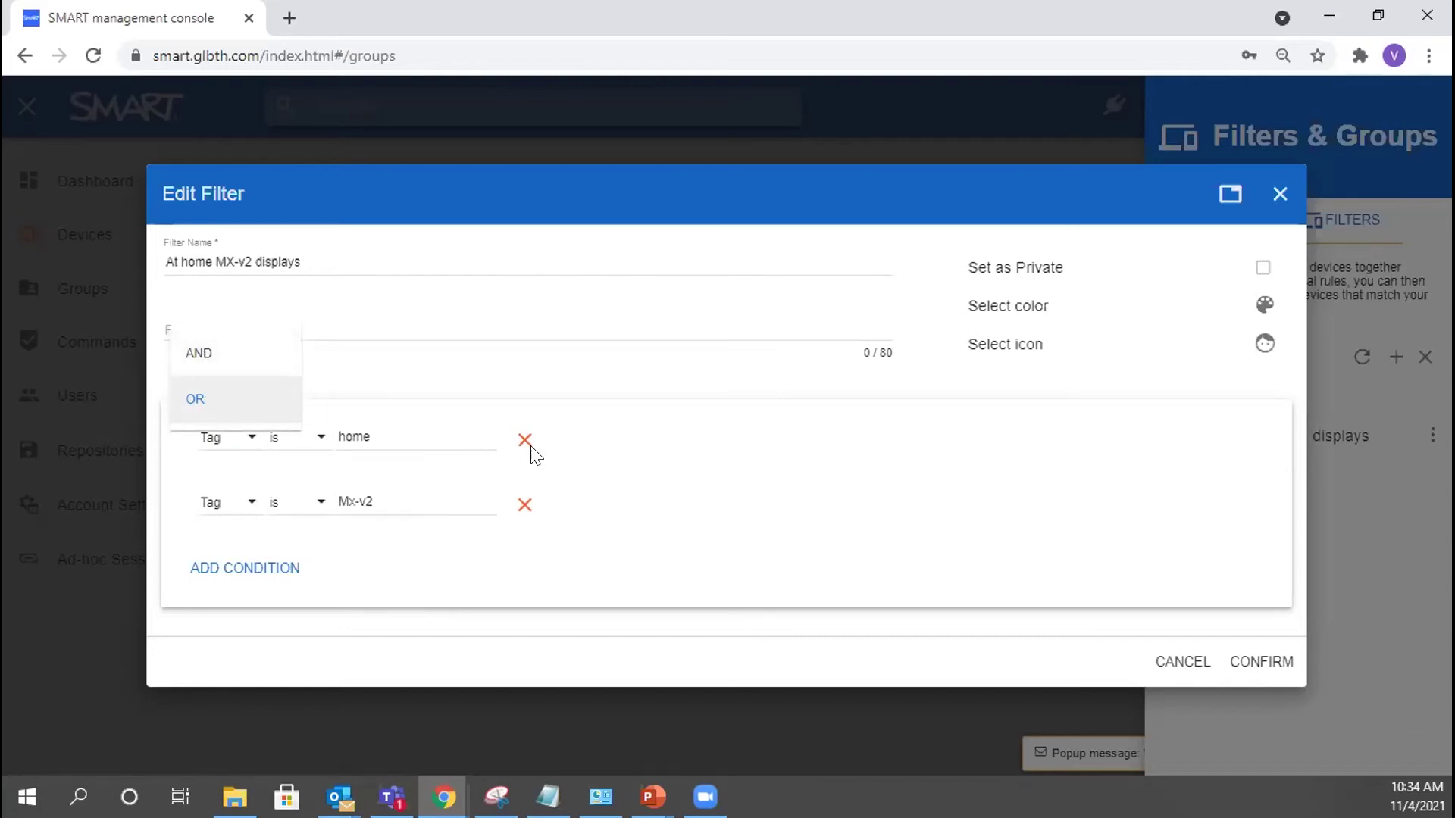
pyautogui.click(265, 463)
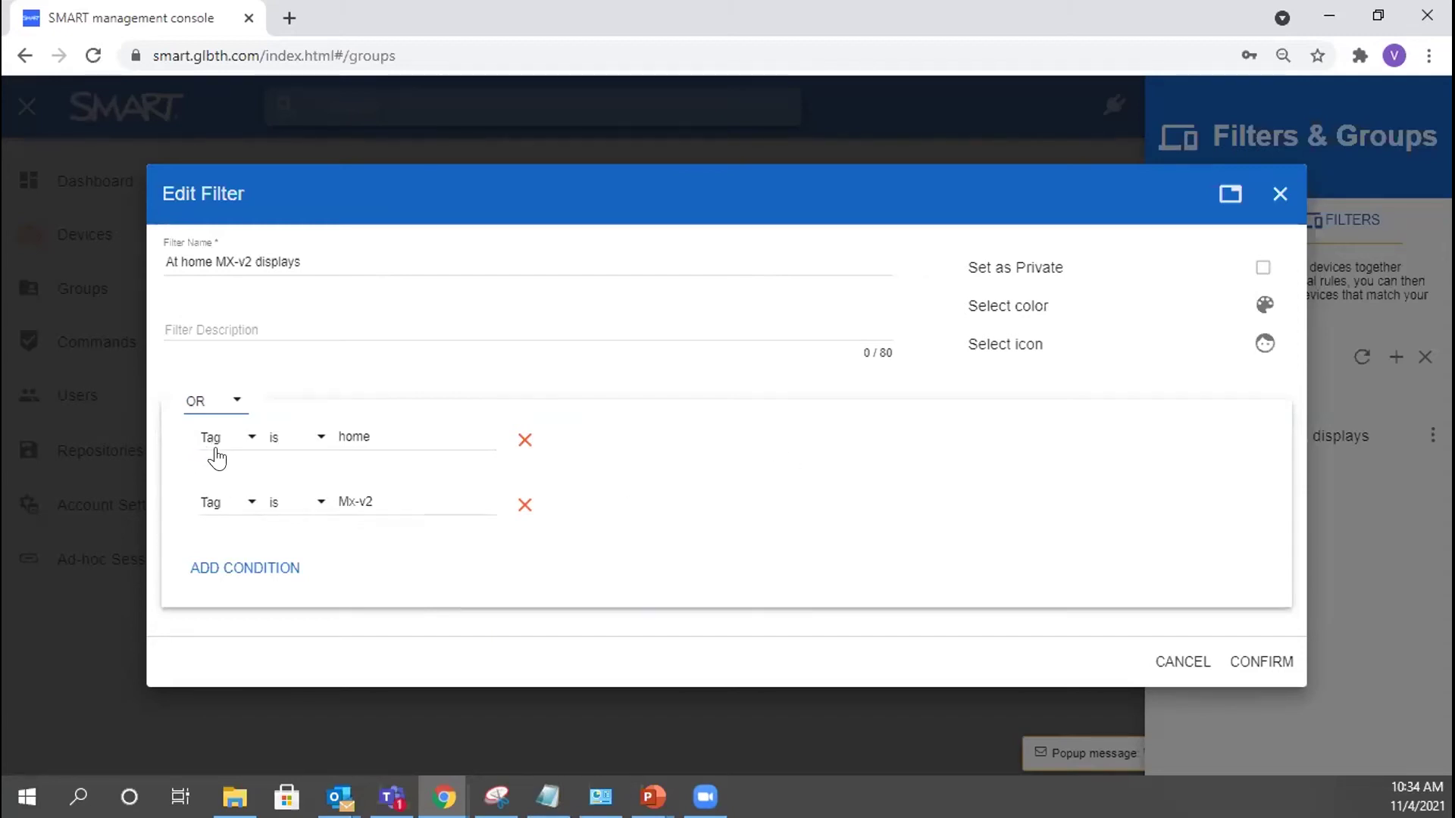
pyautogui.doubleClick(365, 429)
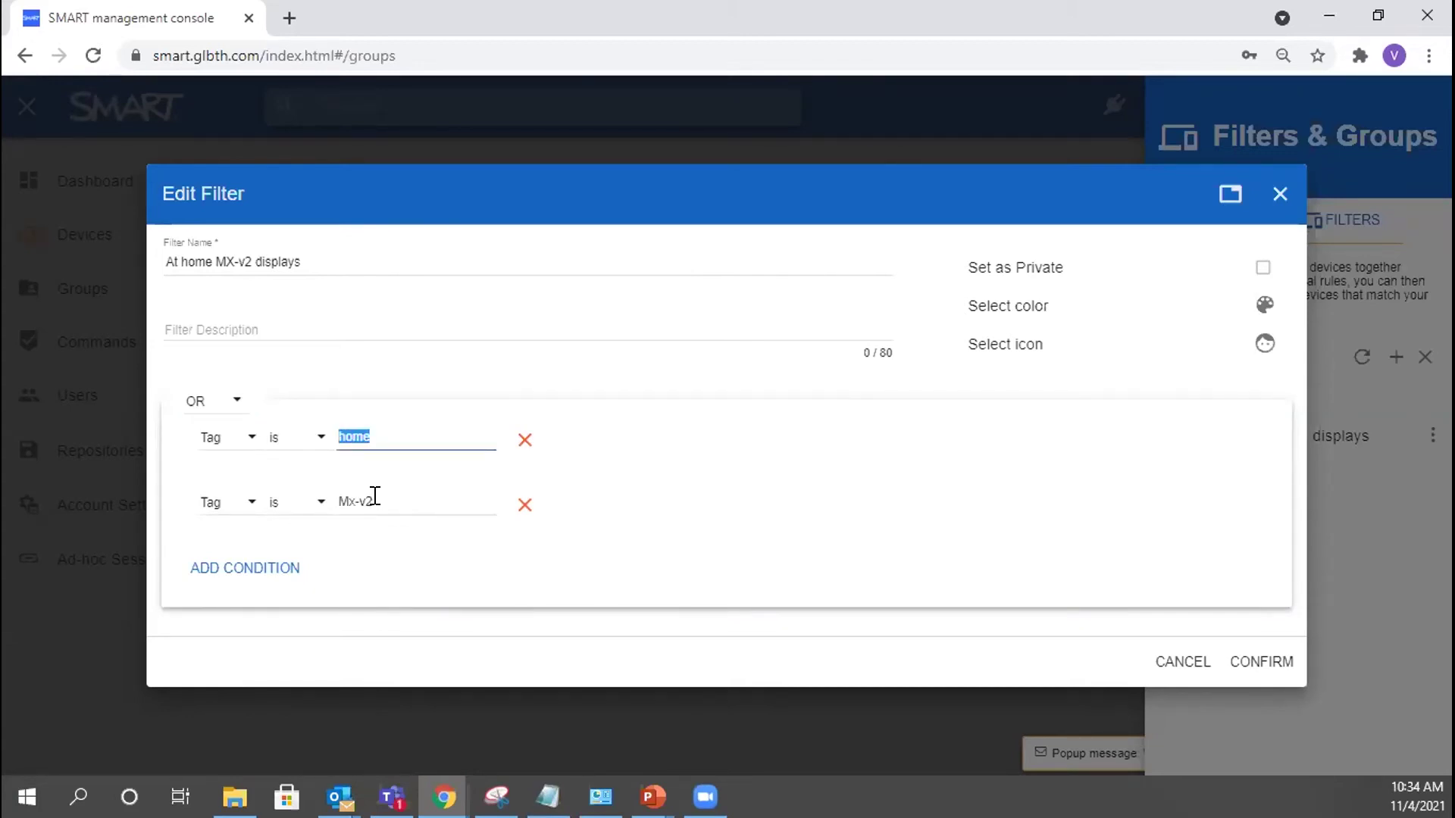
pyautogui.moveTo(375, 496); pyautogui.dragTo(331, 496)
pyautogui.click(1173, 671)
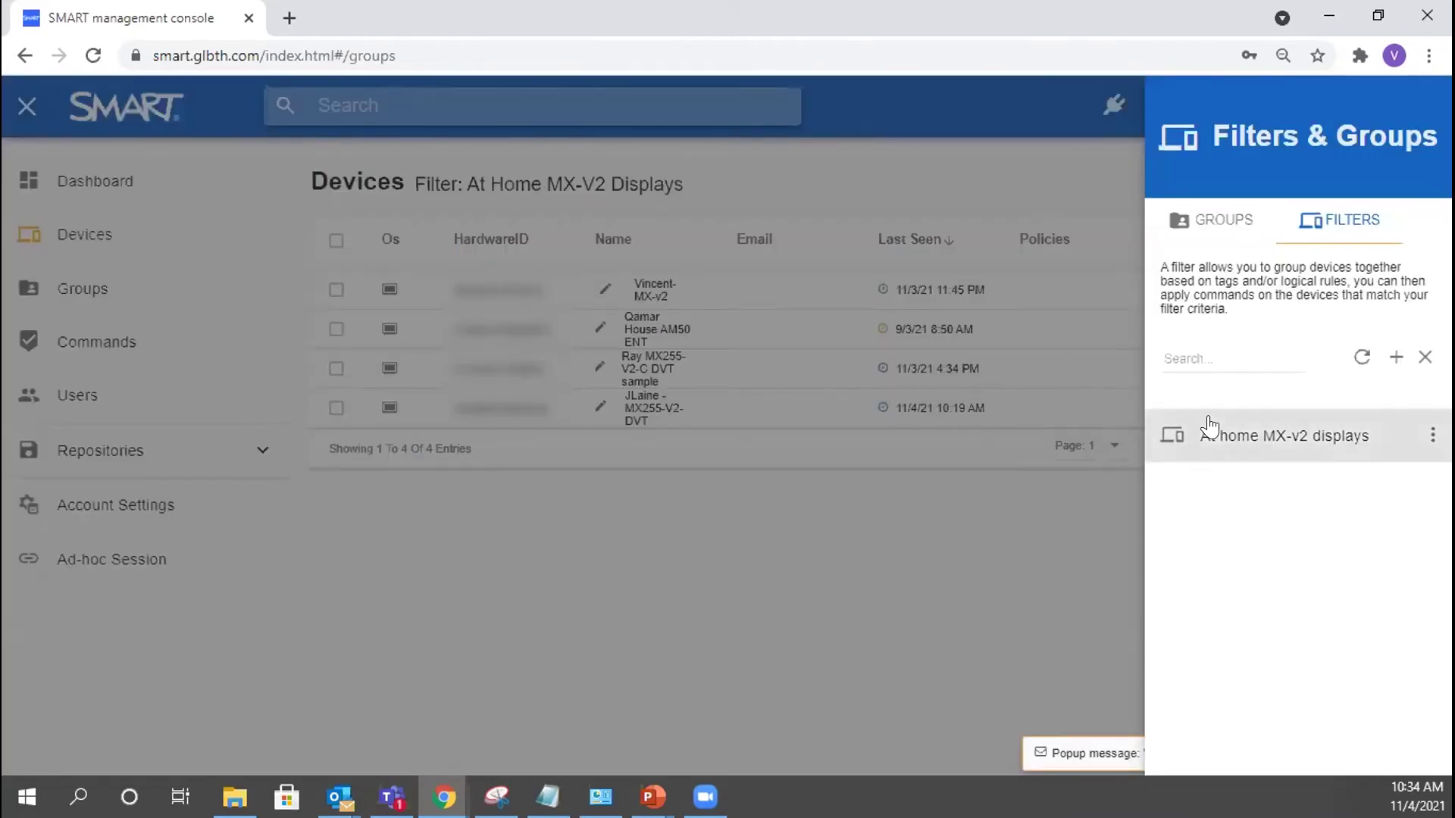
# - Apply the At home MX-v2 displays filter again, hide the explanation of filters, and close the filters panel
pyautogui.click(1286, 445)
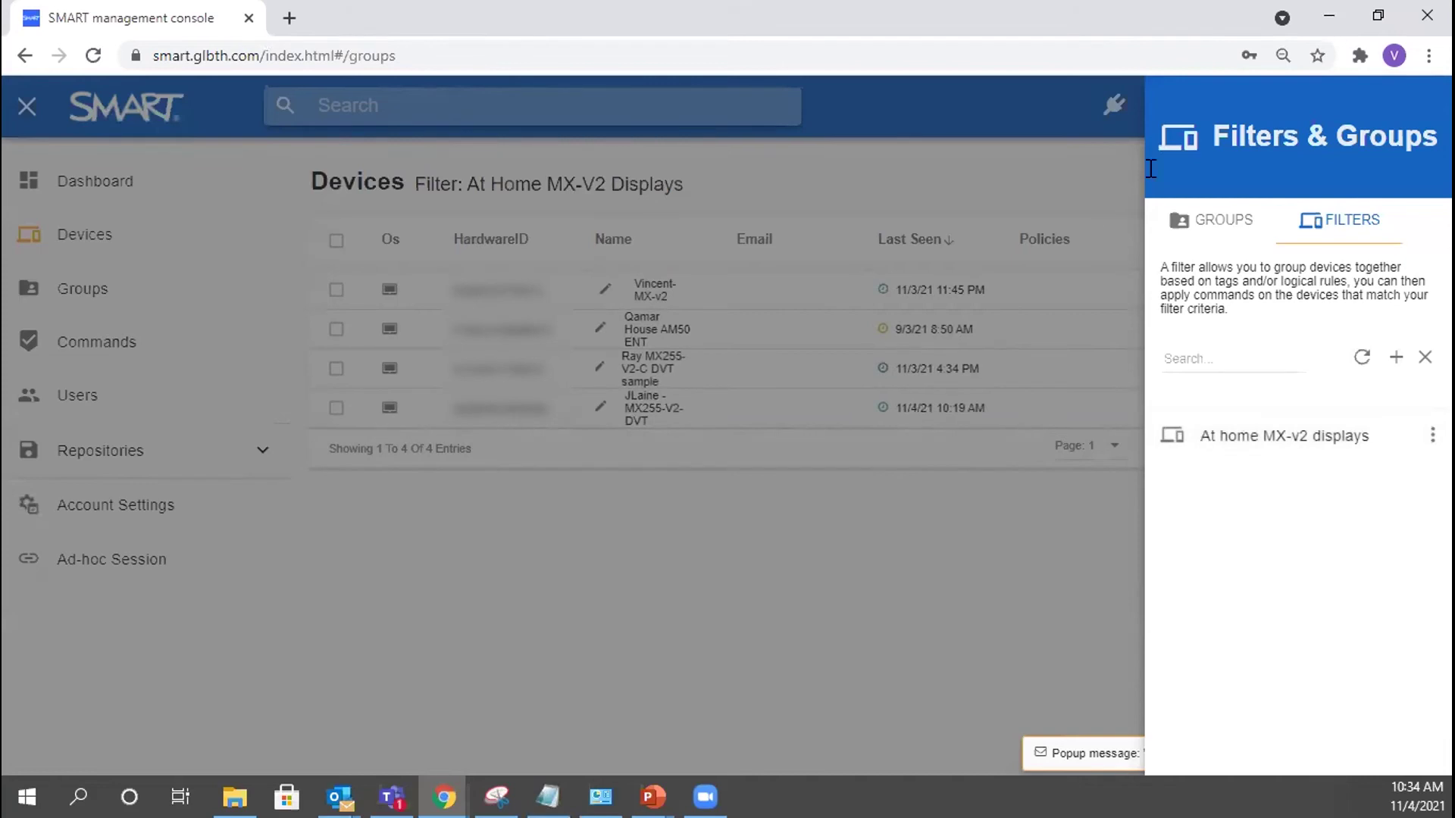
pyautogui.click(1424, 357)
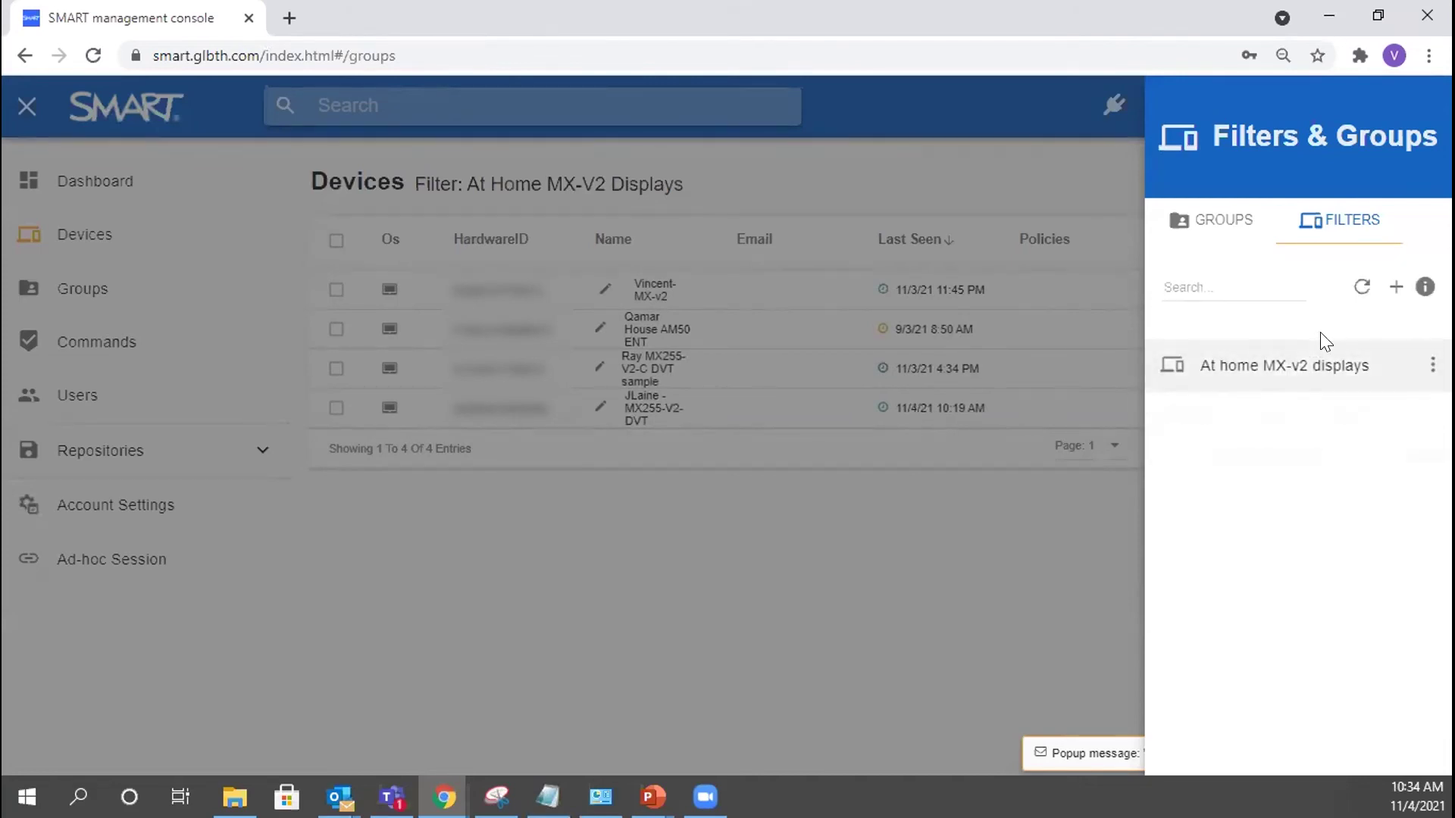
pyautogui.click(922, 589)
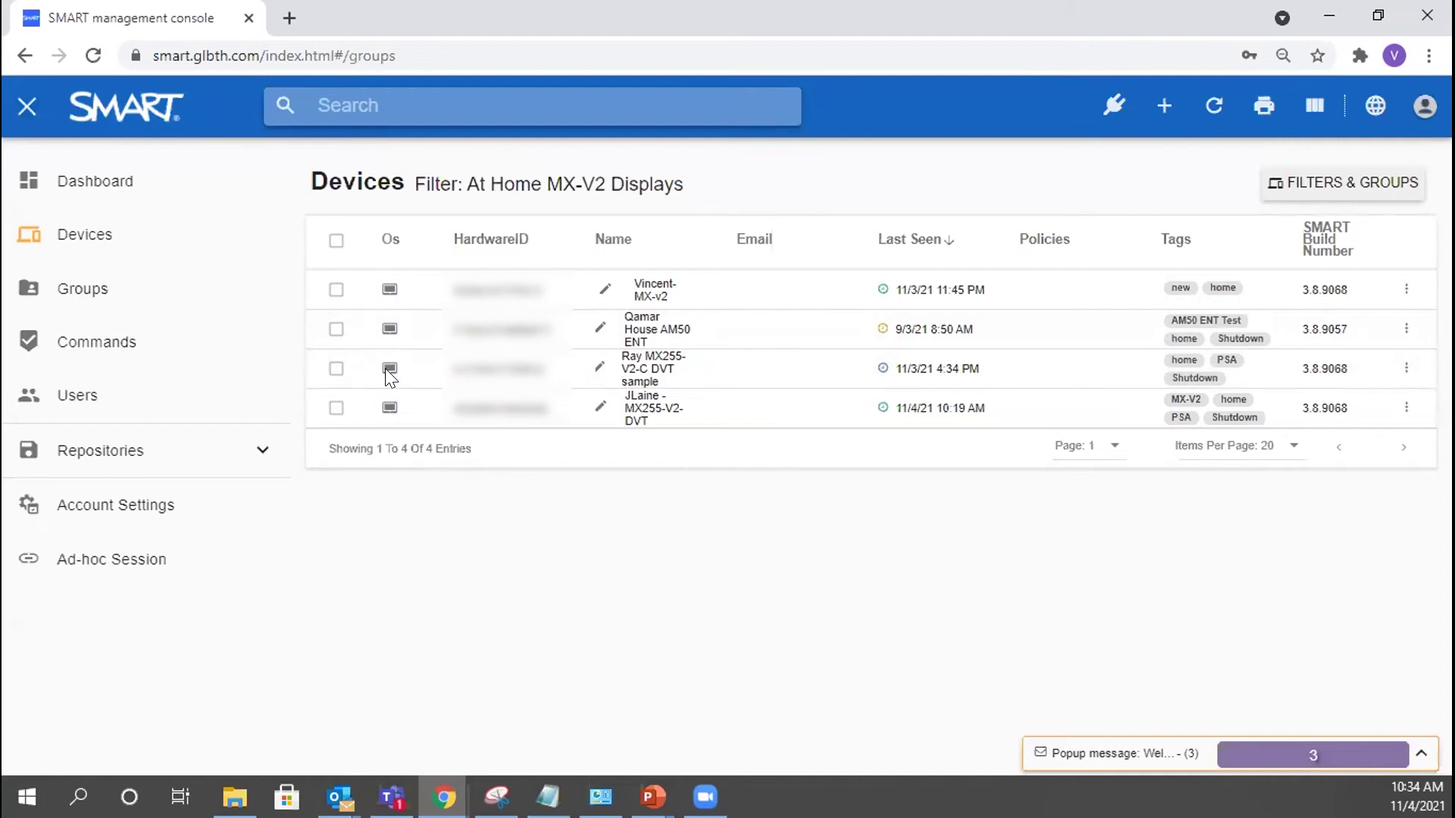
# - Select all devices in the filtered list and look through the actions available for the selection
pyautogui.click(336, 240)
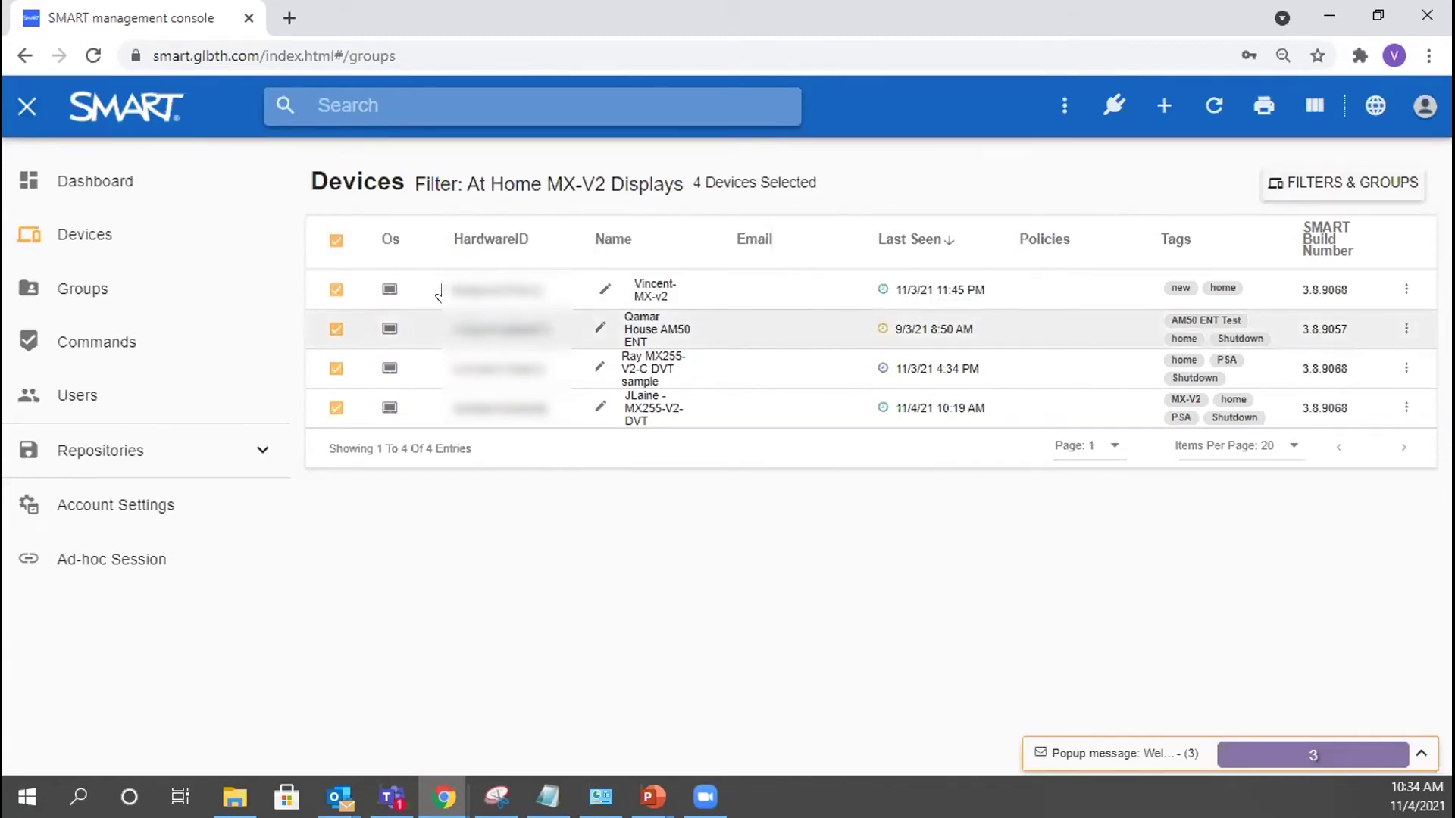
pyautogui.click(1059, 106)
pyautogui.scroll(-6, 965, 308)
pyautogui.scroll(-6, 964, 315)
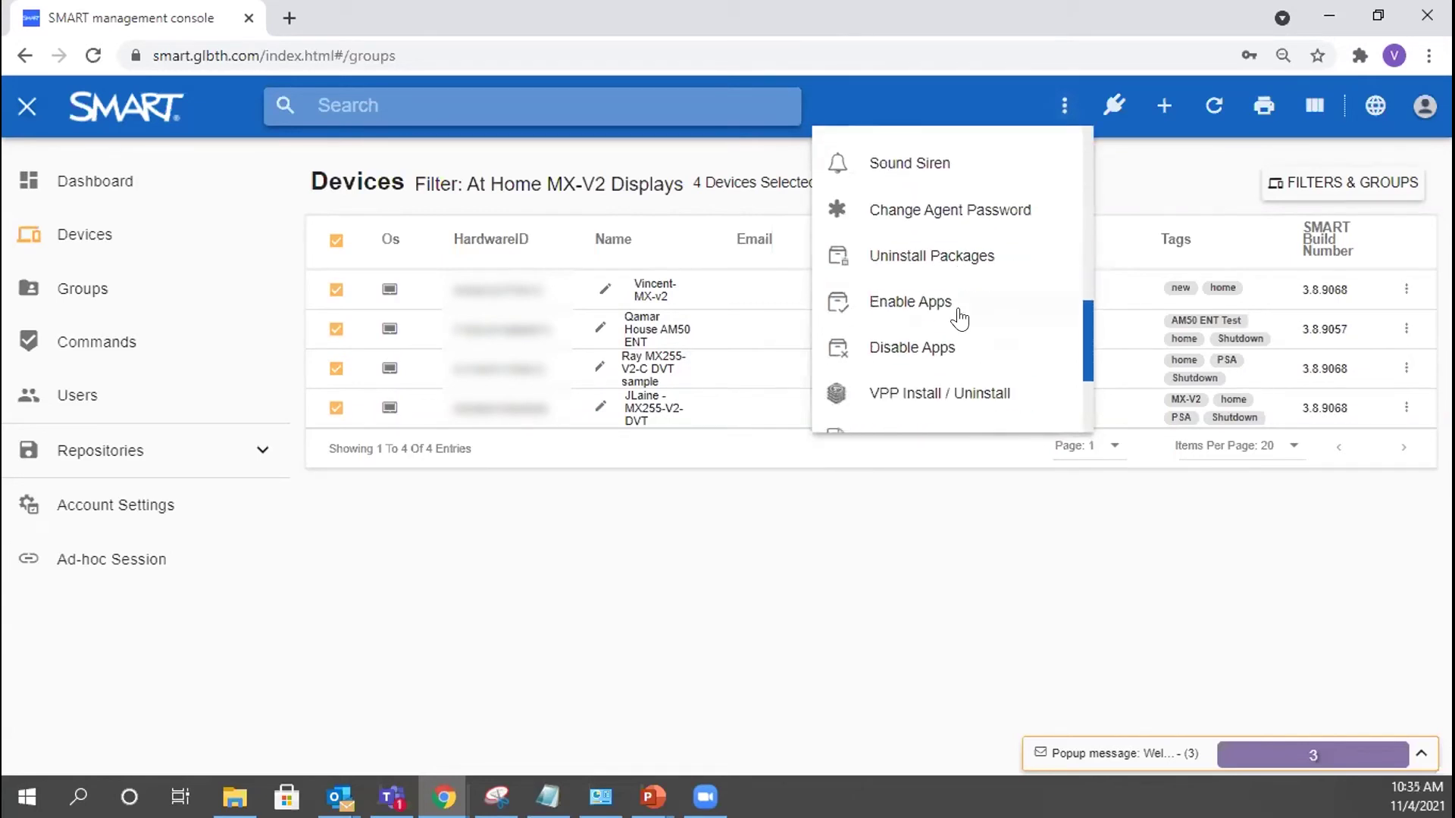
pyautogui.scroll(5, 1019, 320)
pyautogui.scroll(6, 1016, 316)
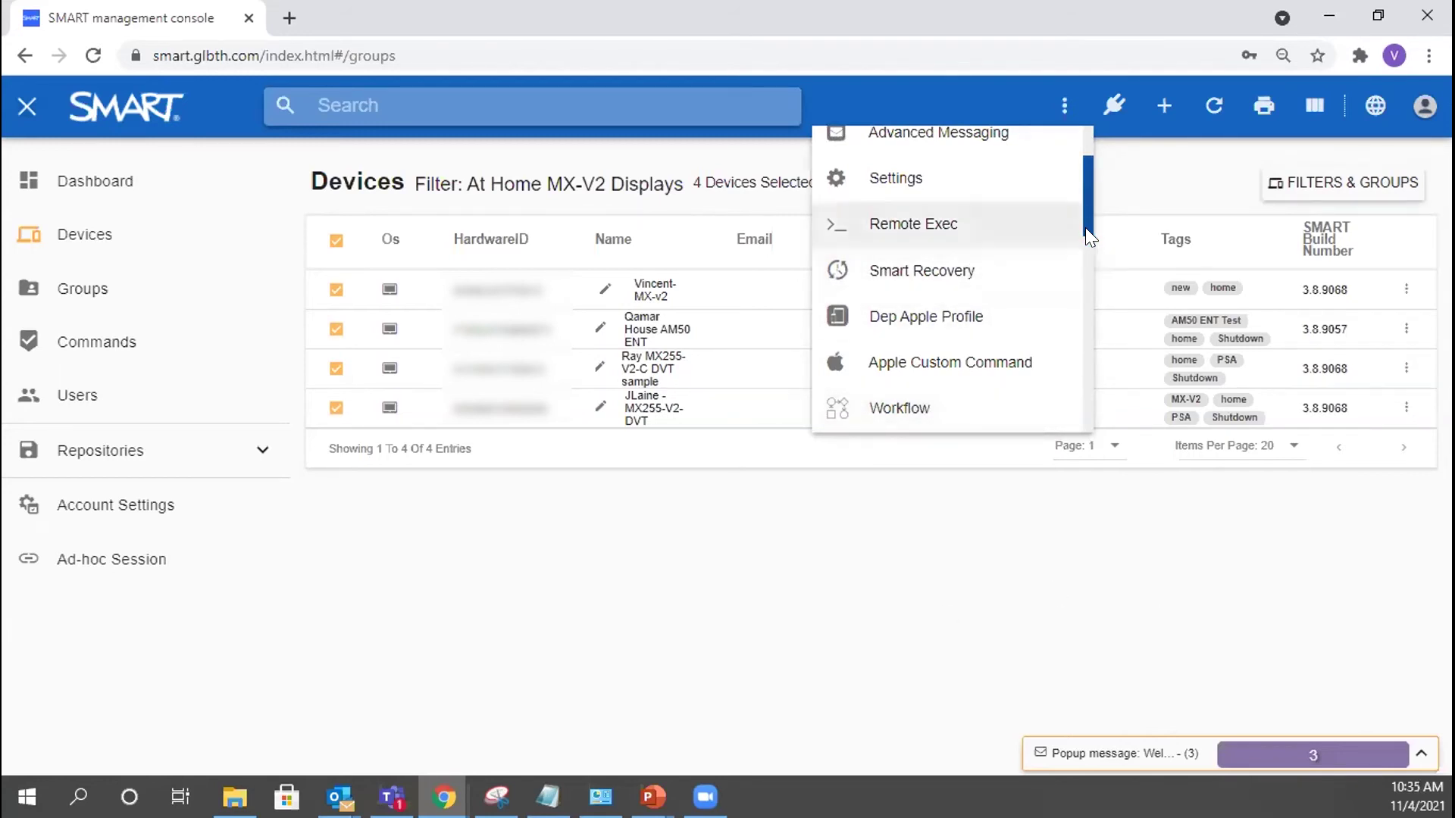
# - Open the workflows for the selected devices, examine the steps of Send Advanced Messaging then restart, and leave its editor without changes
pyautogui.moveTo(1085, 227); pyautogui.dragTo(1088, 254)
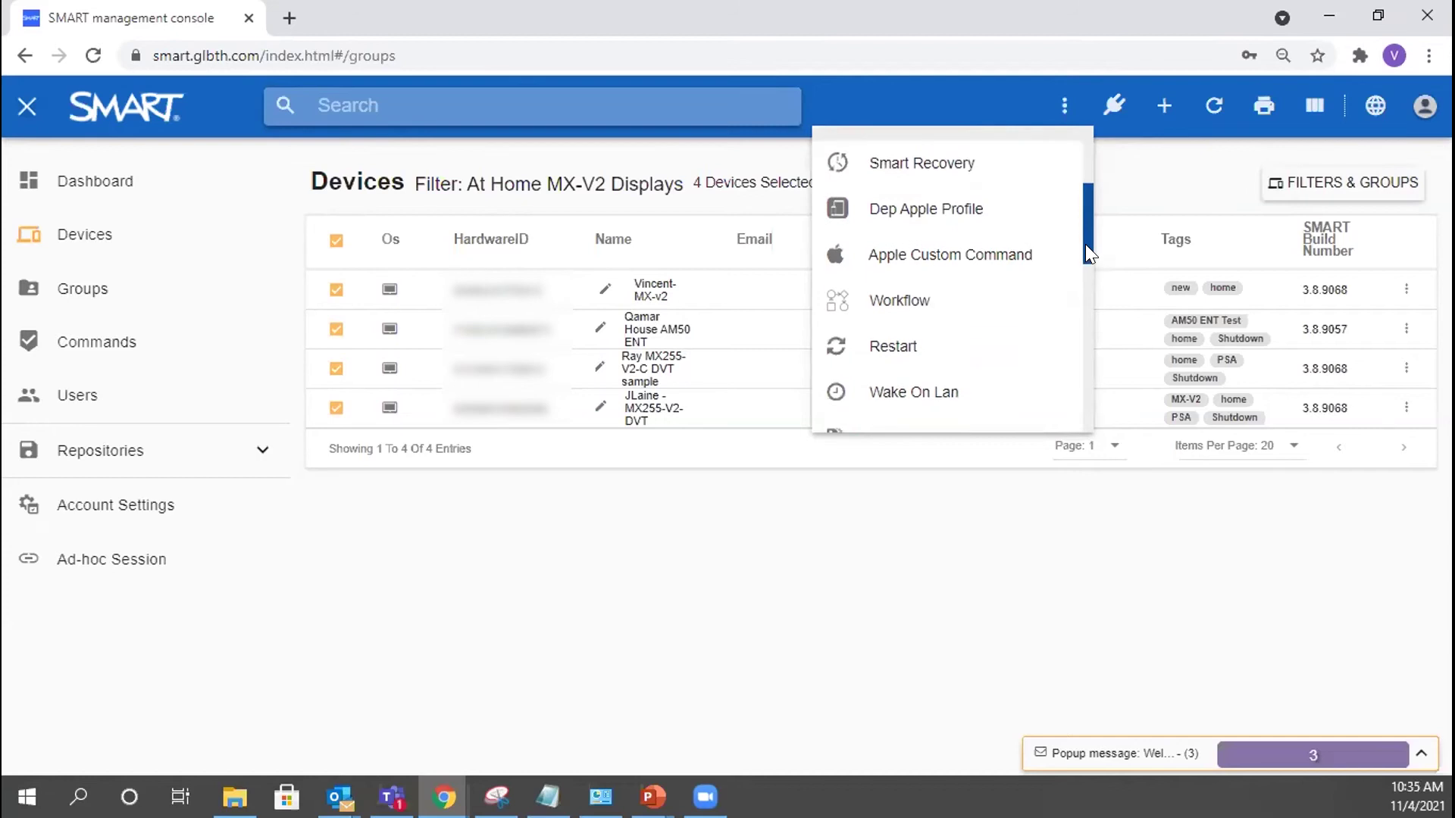
pyautogui.click(902, 303)
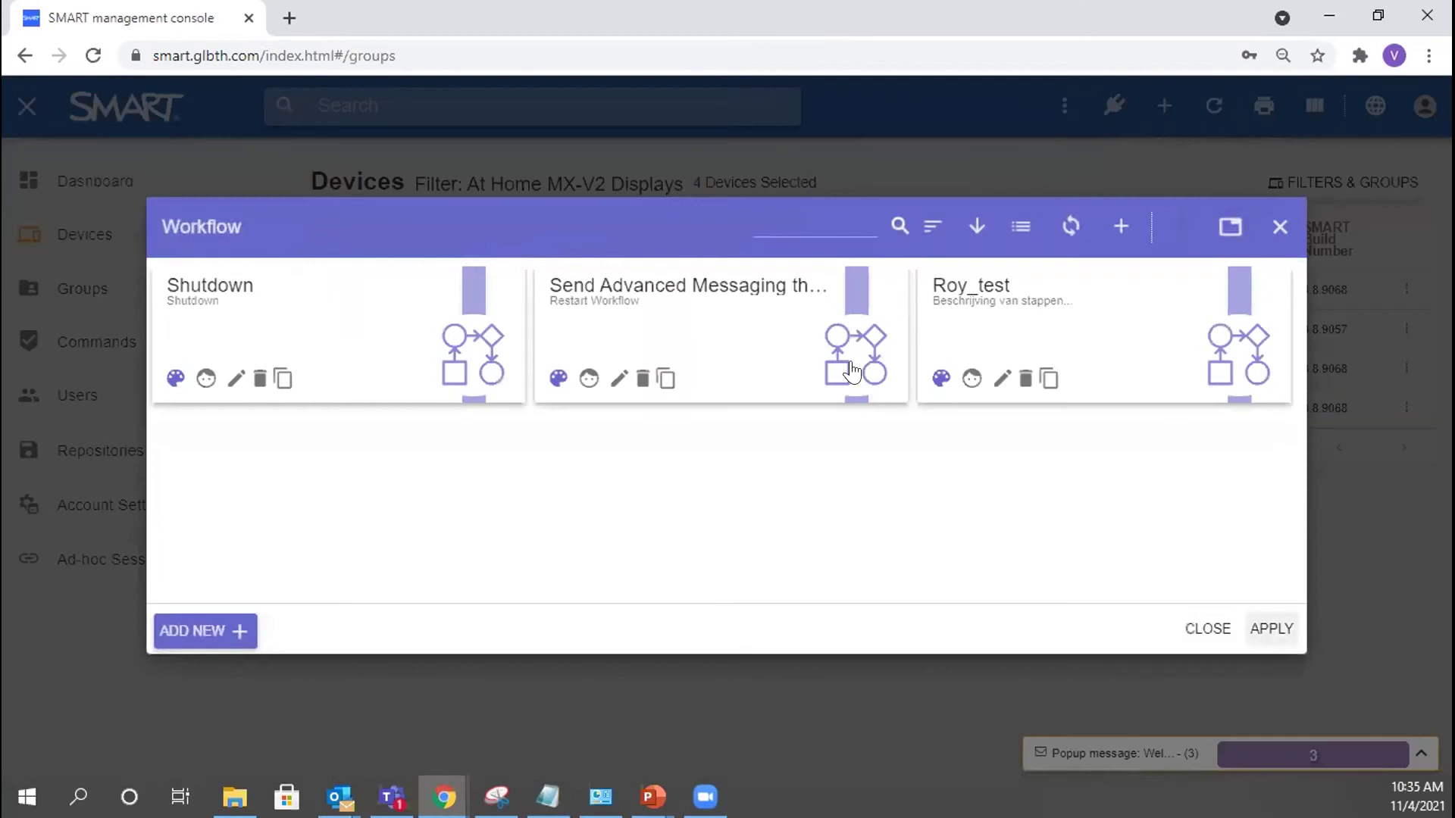
pyautogui.rightClick(613, 383)
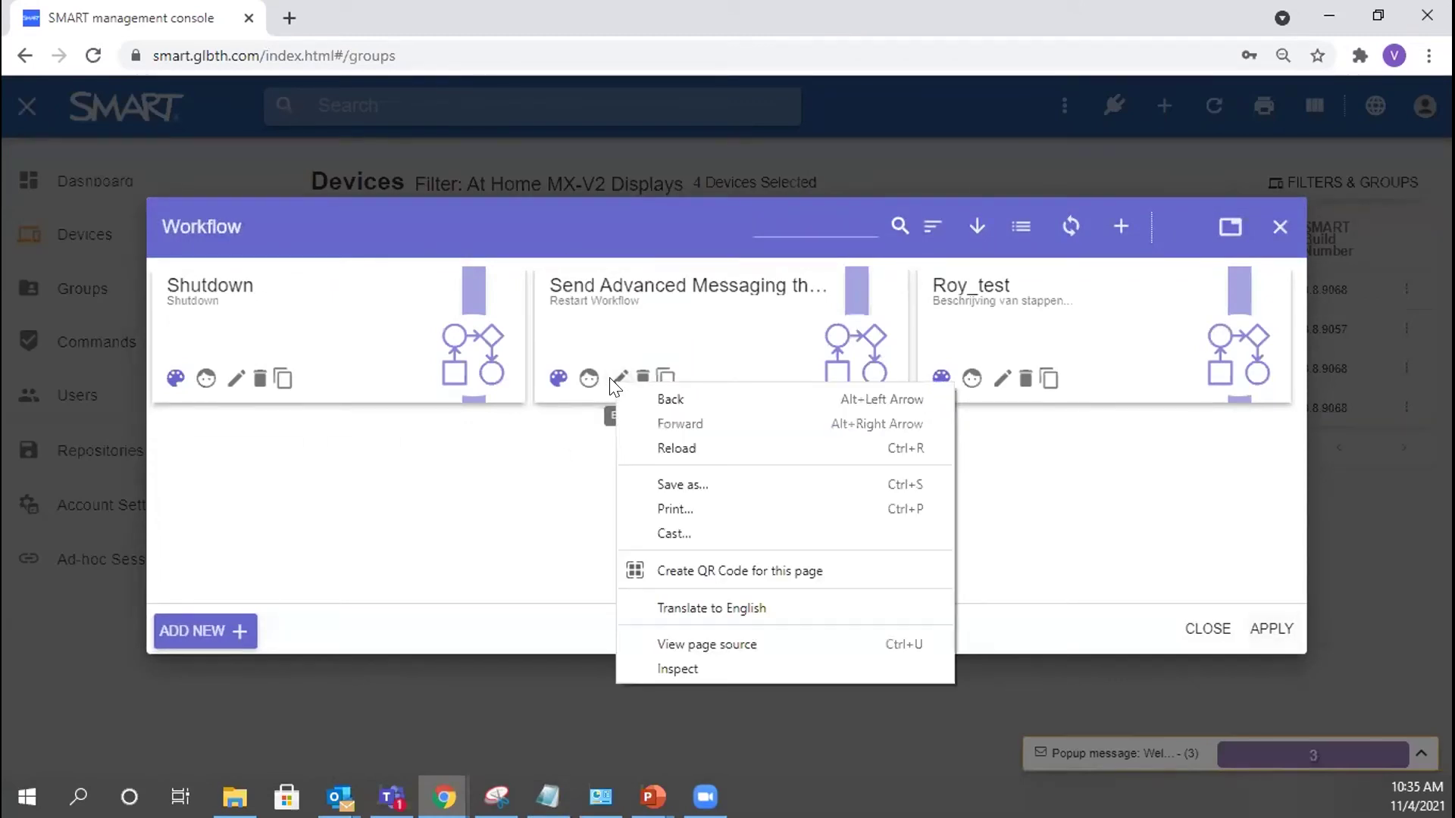
pyautogui.click(613, 379)
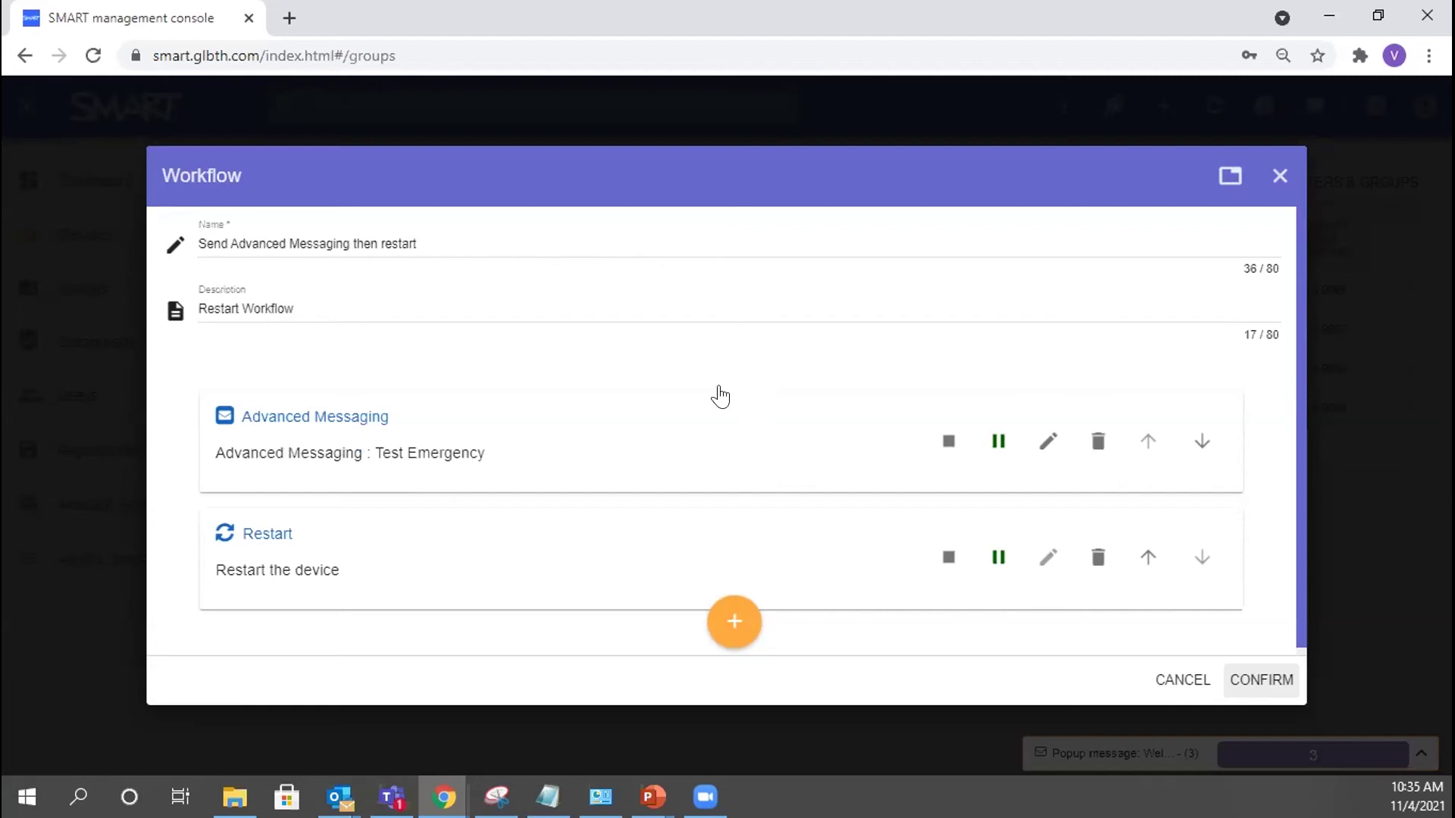
pyautogui.click(1179, 681)
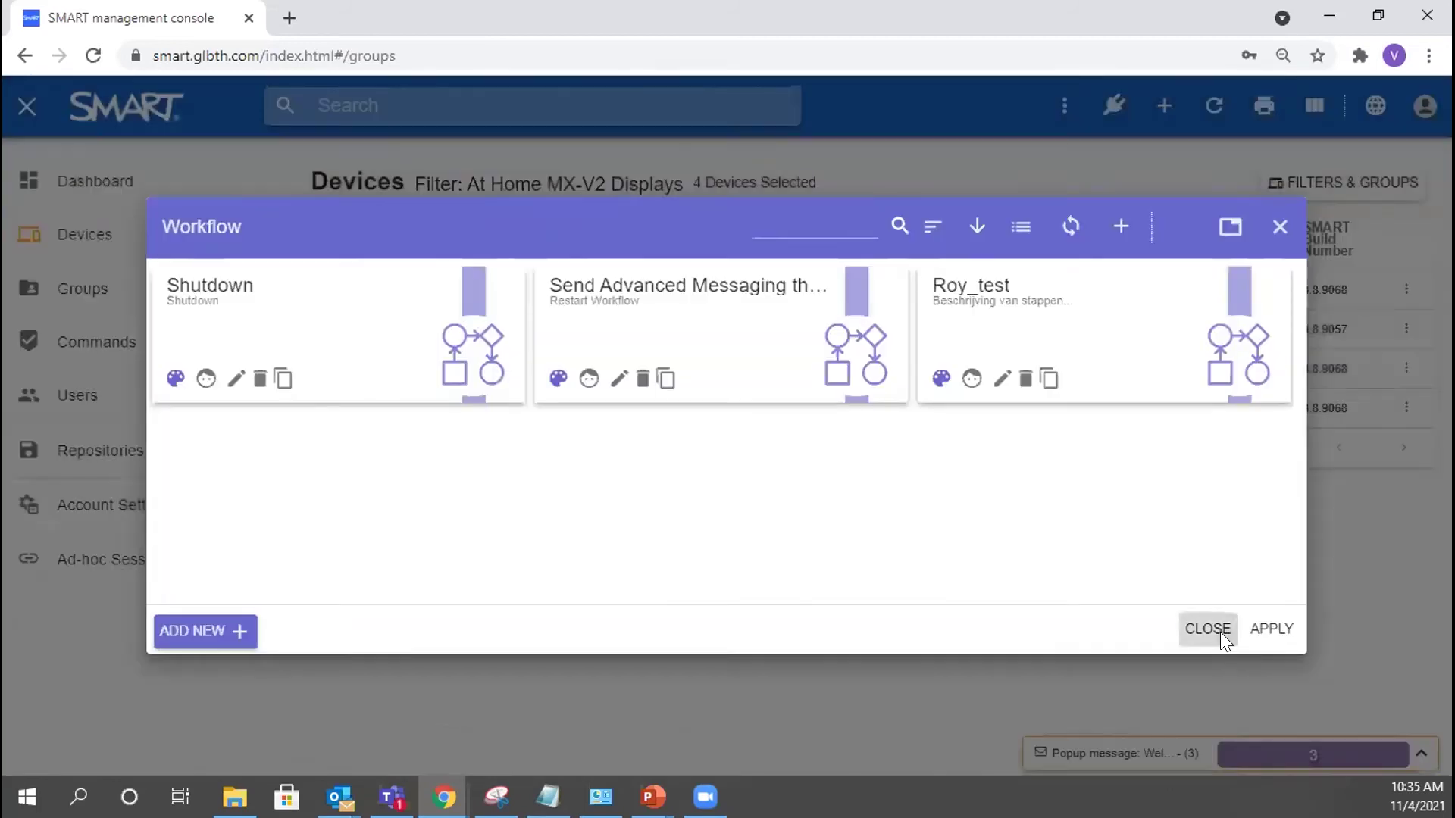
# - Leave the workflows, go through the groups to the commands history, and check the delivery status of the Welcome to SMART popup message
pyautogui.click(1220, 632)
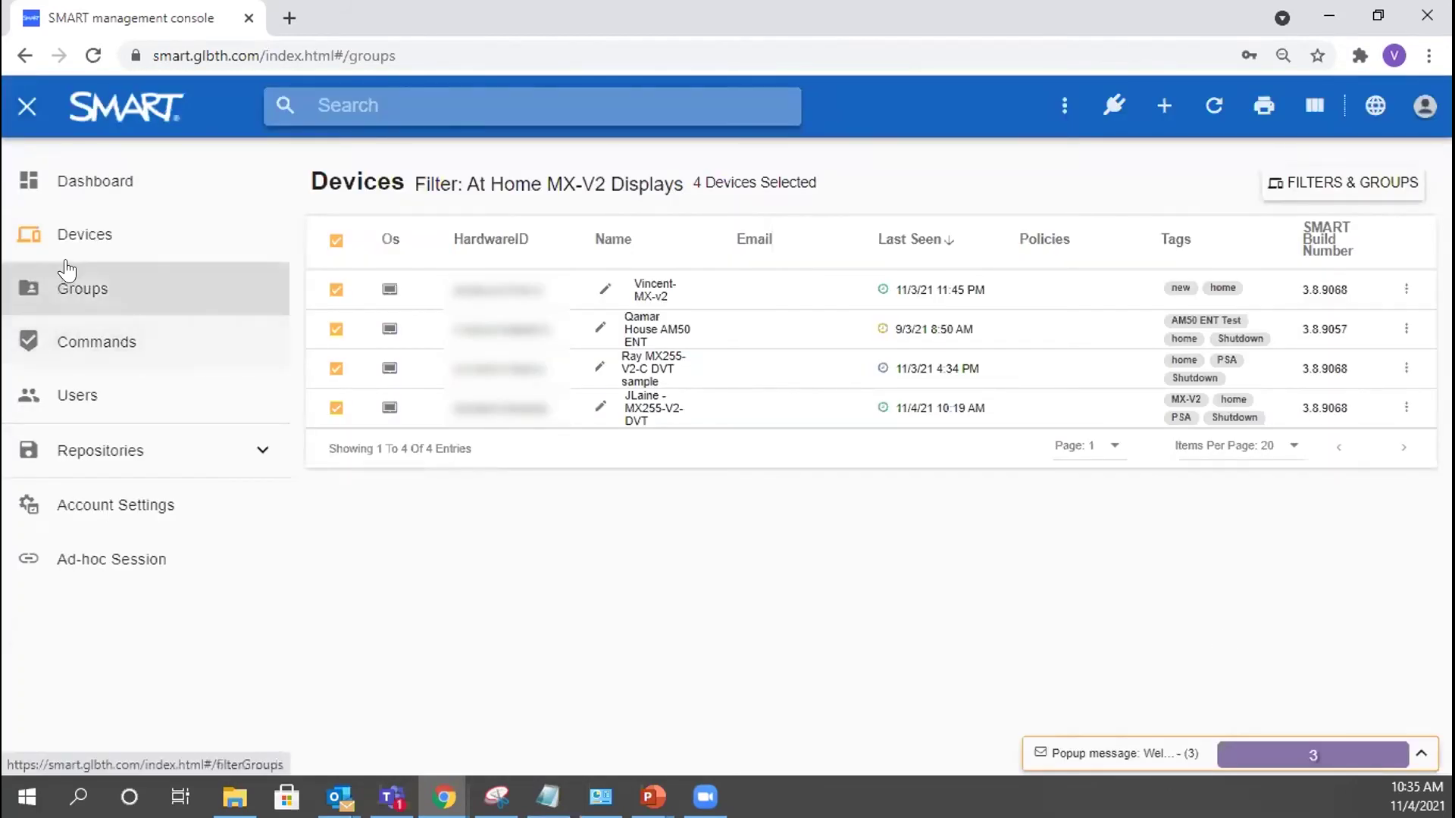
pyautogui.click(88, 290)
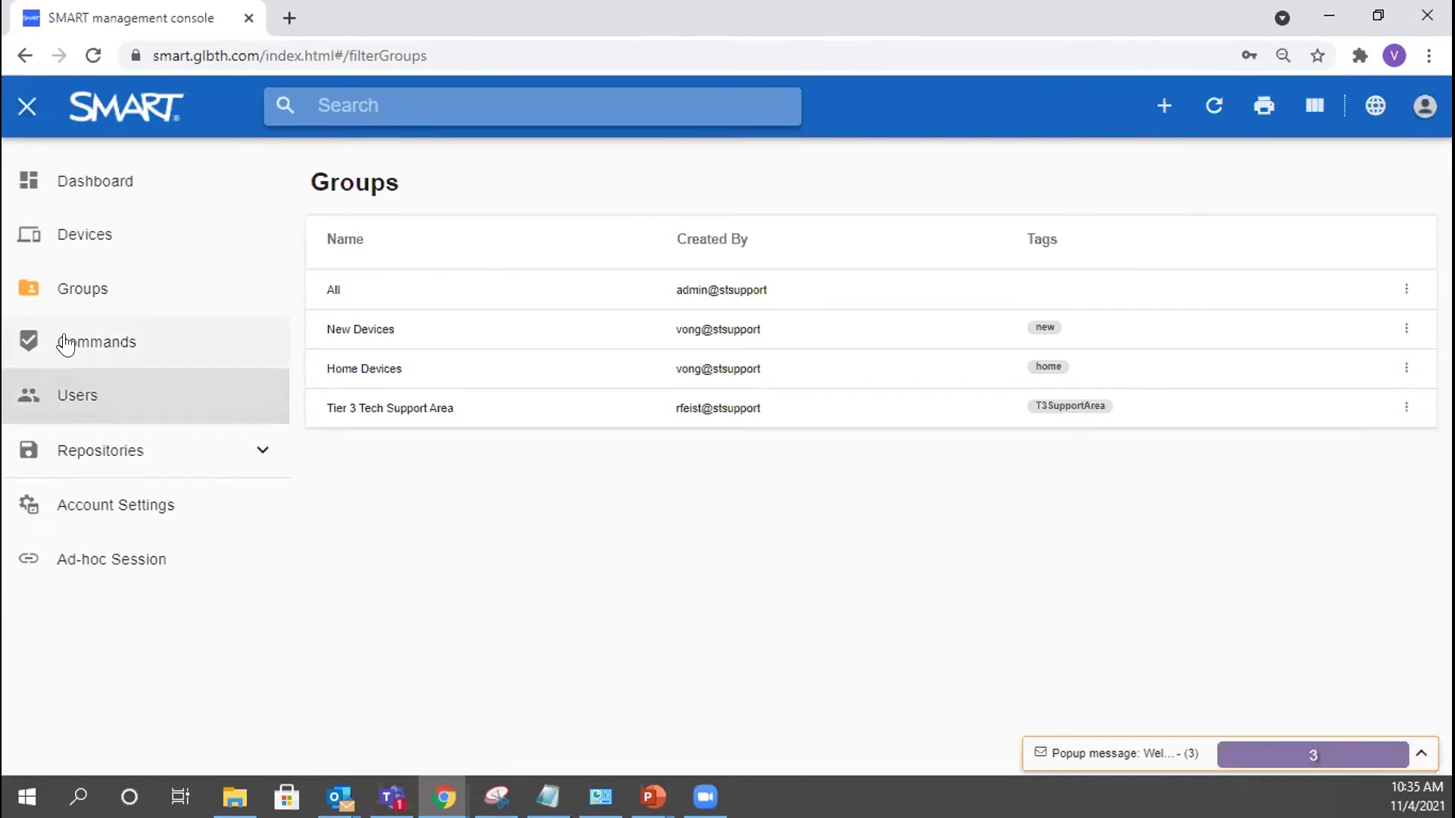
pyautogui.click(98, 361)
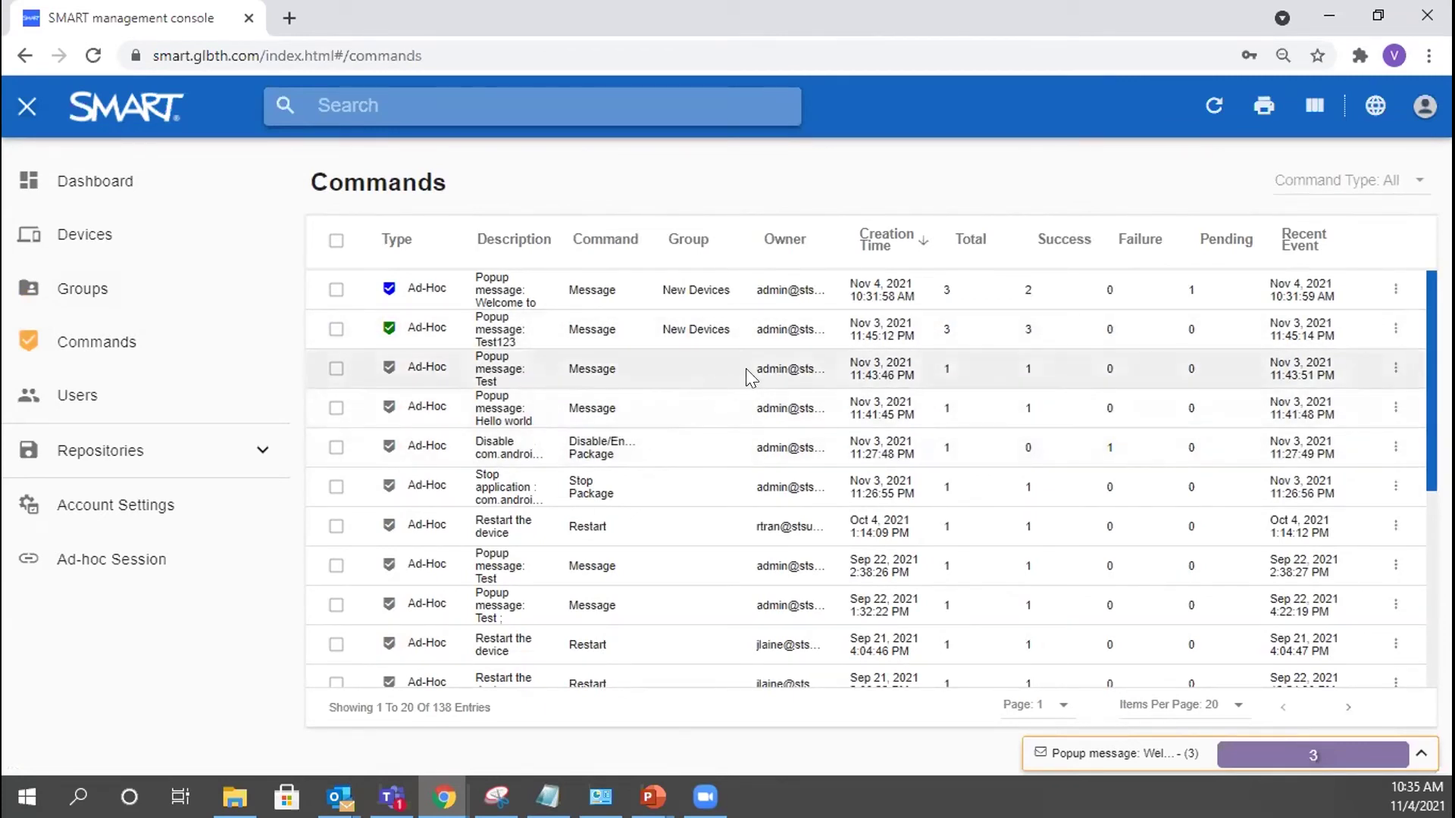
pyautogui.click(497, 275)
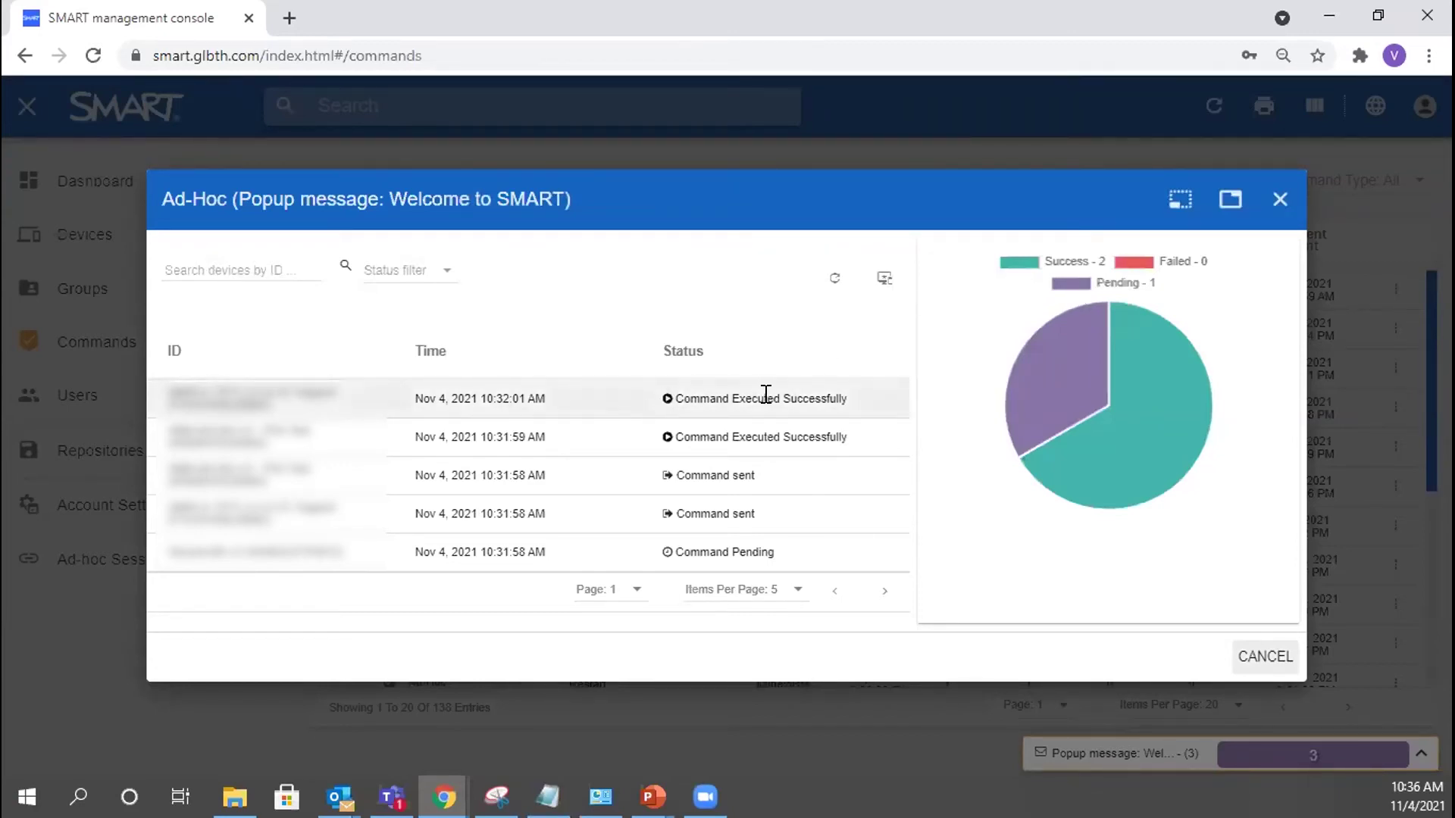
pyautogui.click(1250, 659)
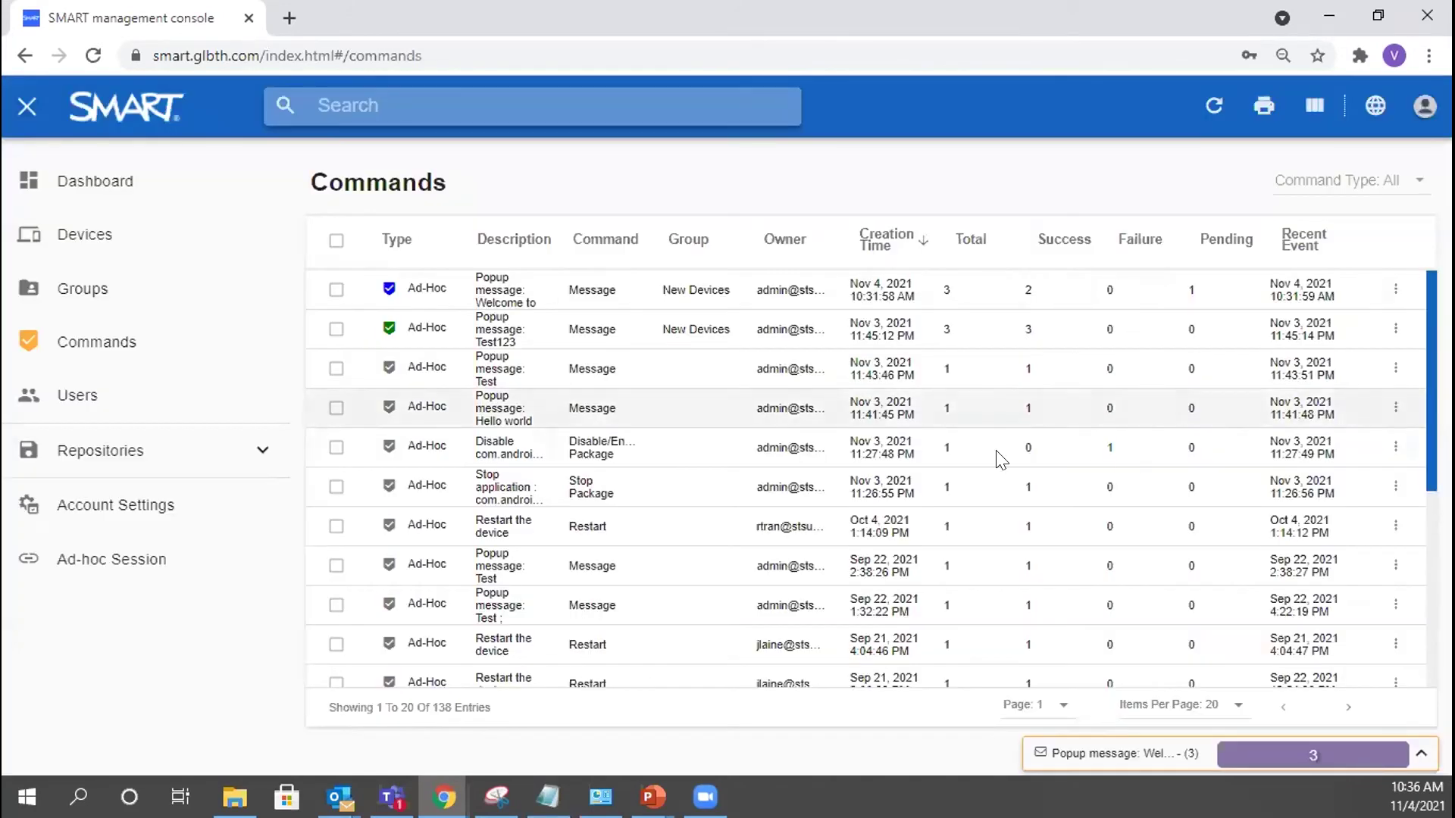
# - Check the status details of the Disable com.android.calculator2 command, and review those of the Welcome to SMART popup message again
pyautogui.click(413, 446)
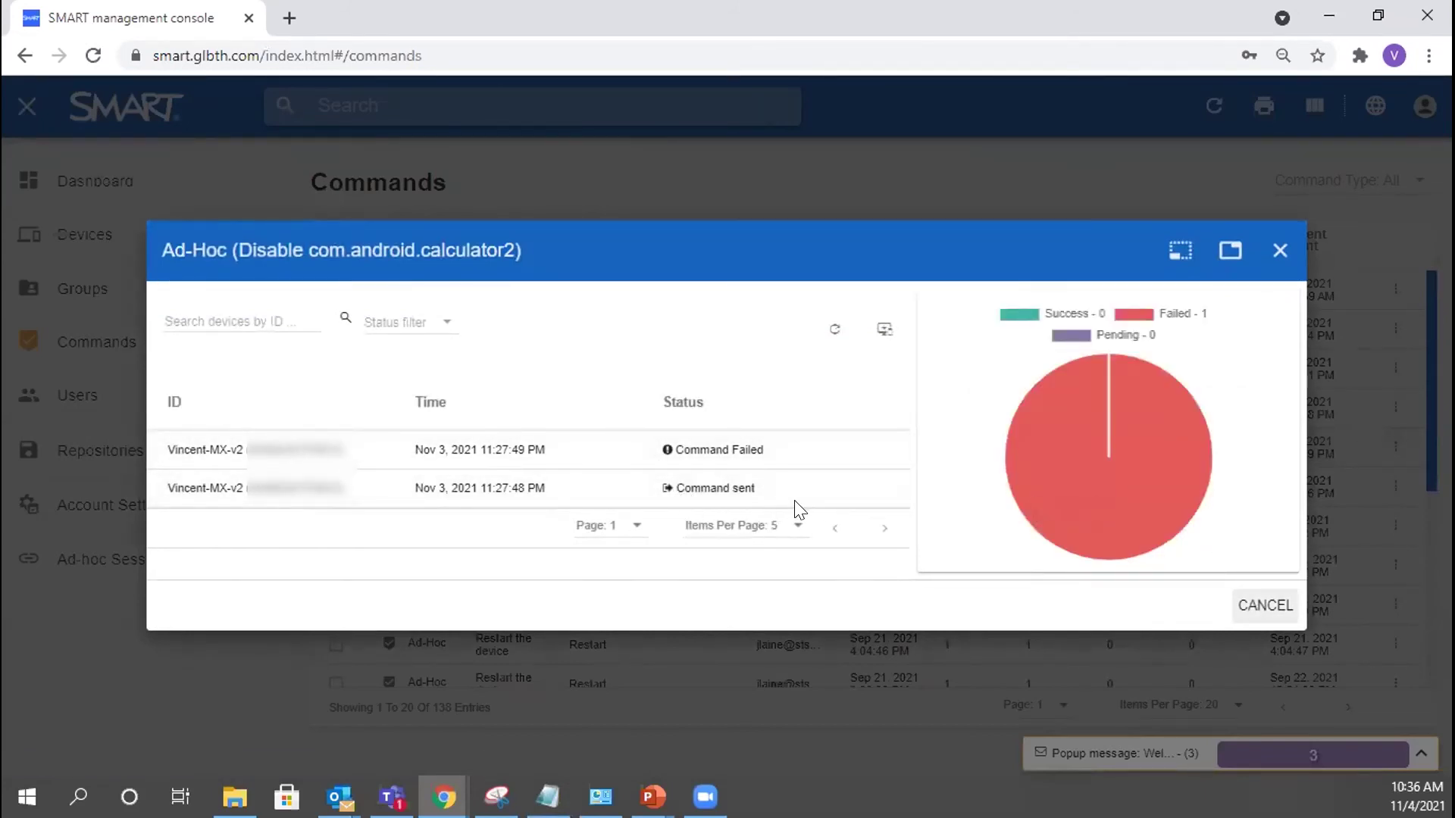
pyautogui.moveTo(669, 449)
pyautogui.click(1262, 605)
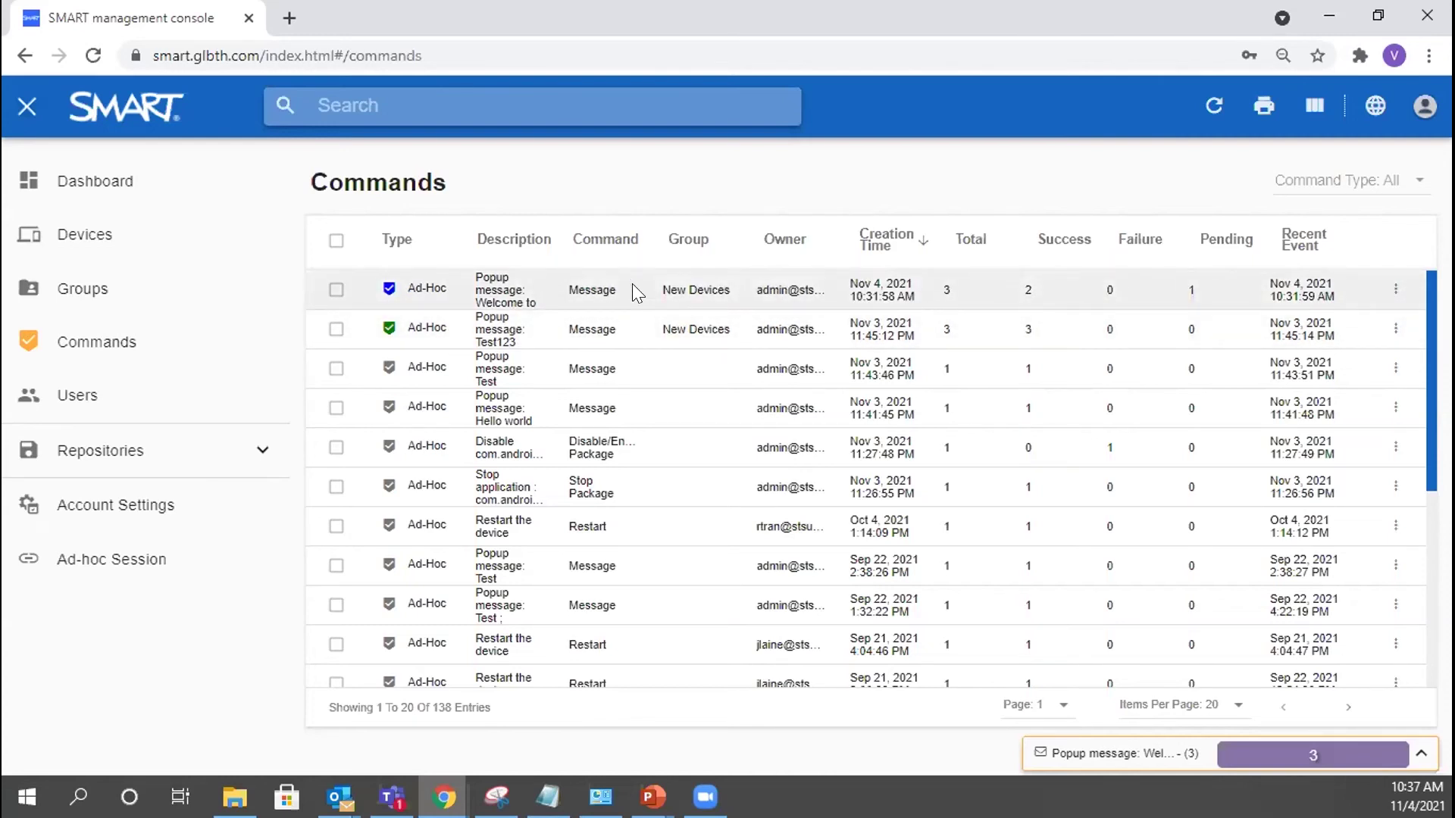
pyautogui.click(510, 289)
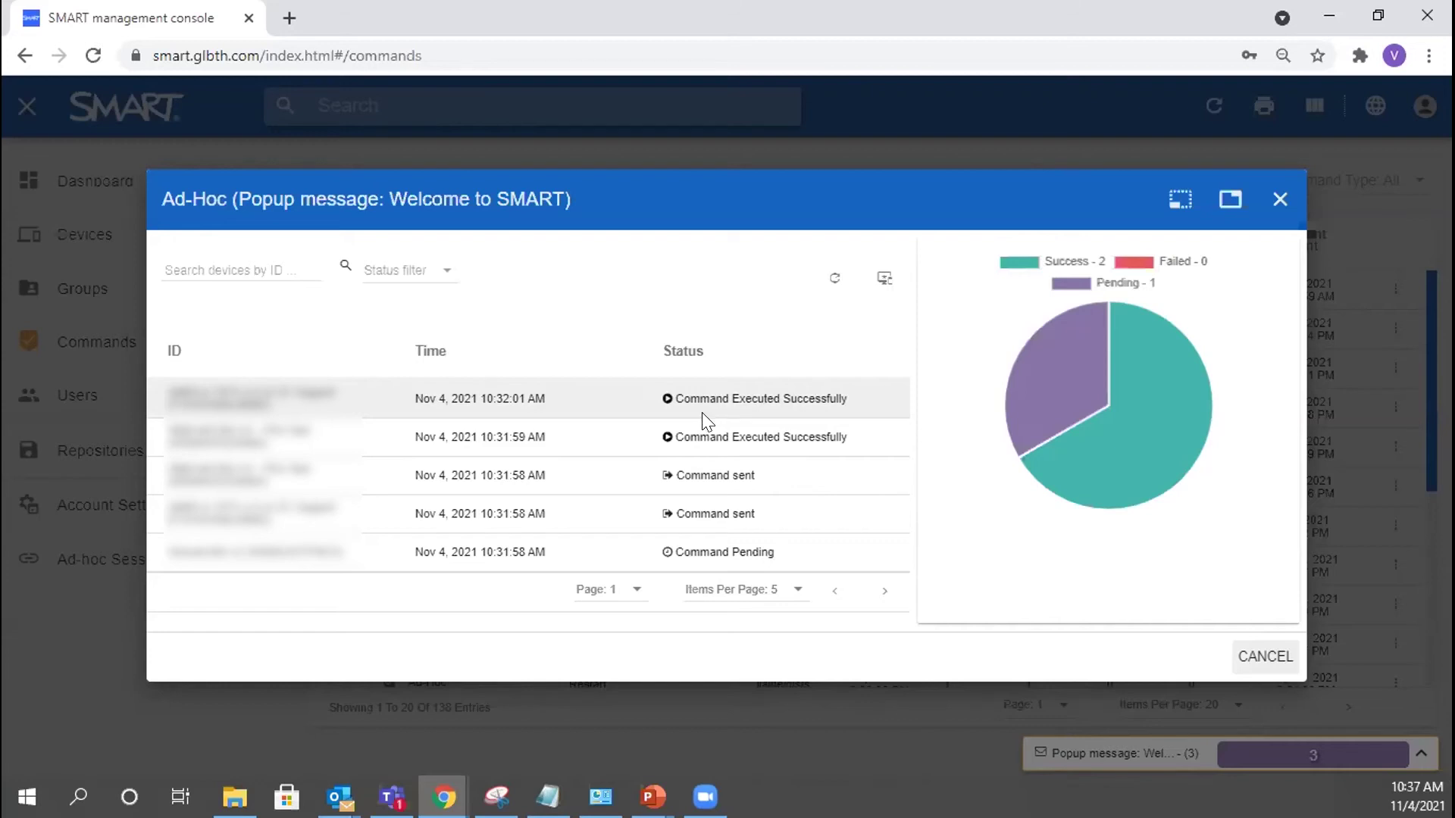
pyautogui.click(1262, 659)
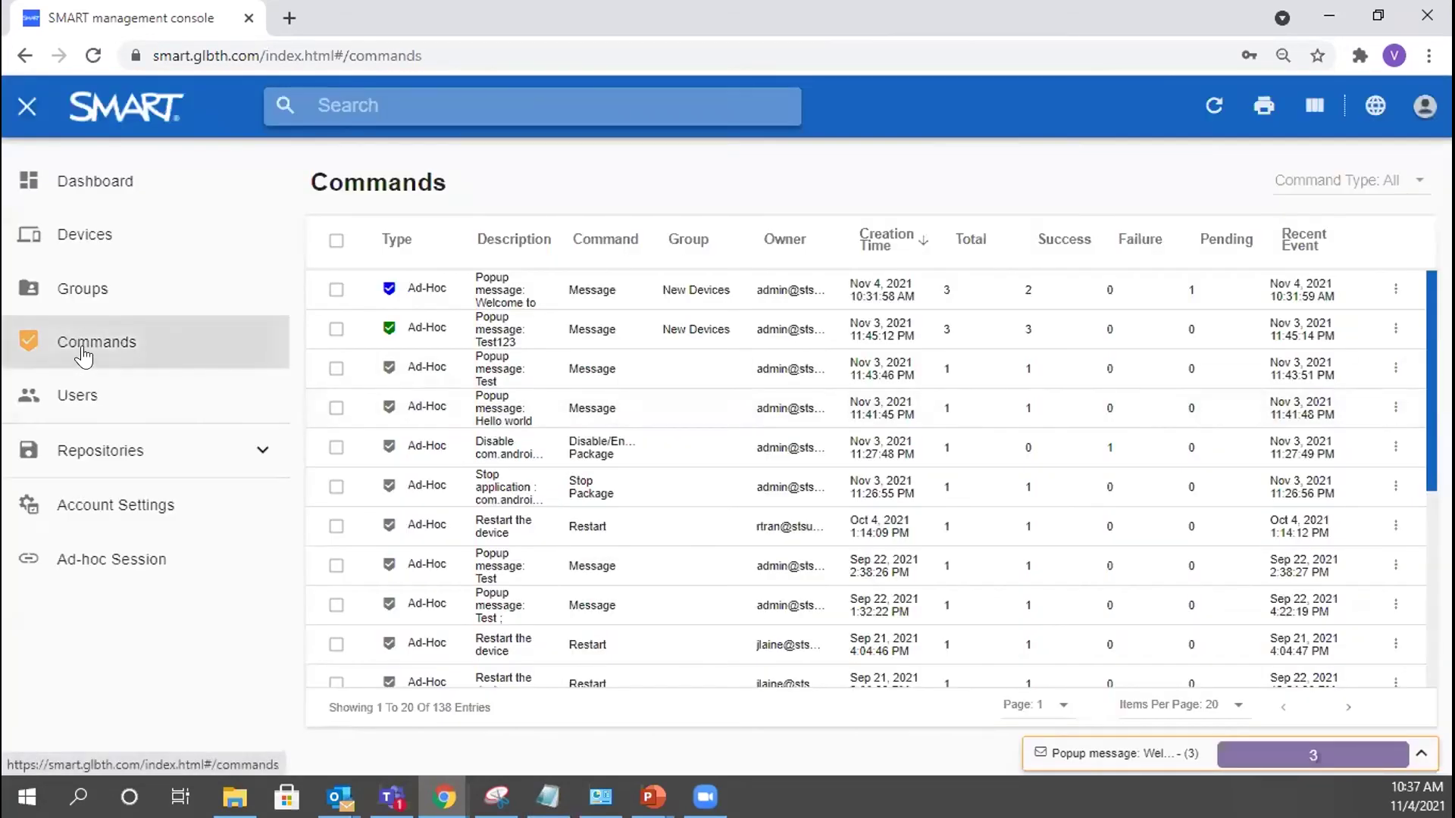
# - Show the users list, examine the signed-in account's own user profile options, and close the profile without changes
pyautogui.click(78, 396)
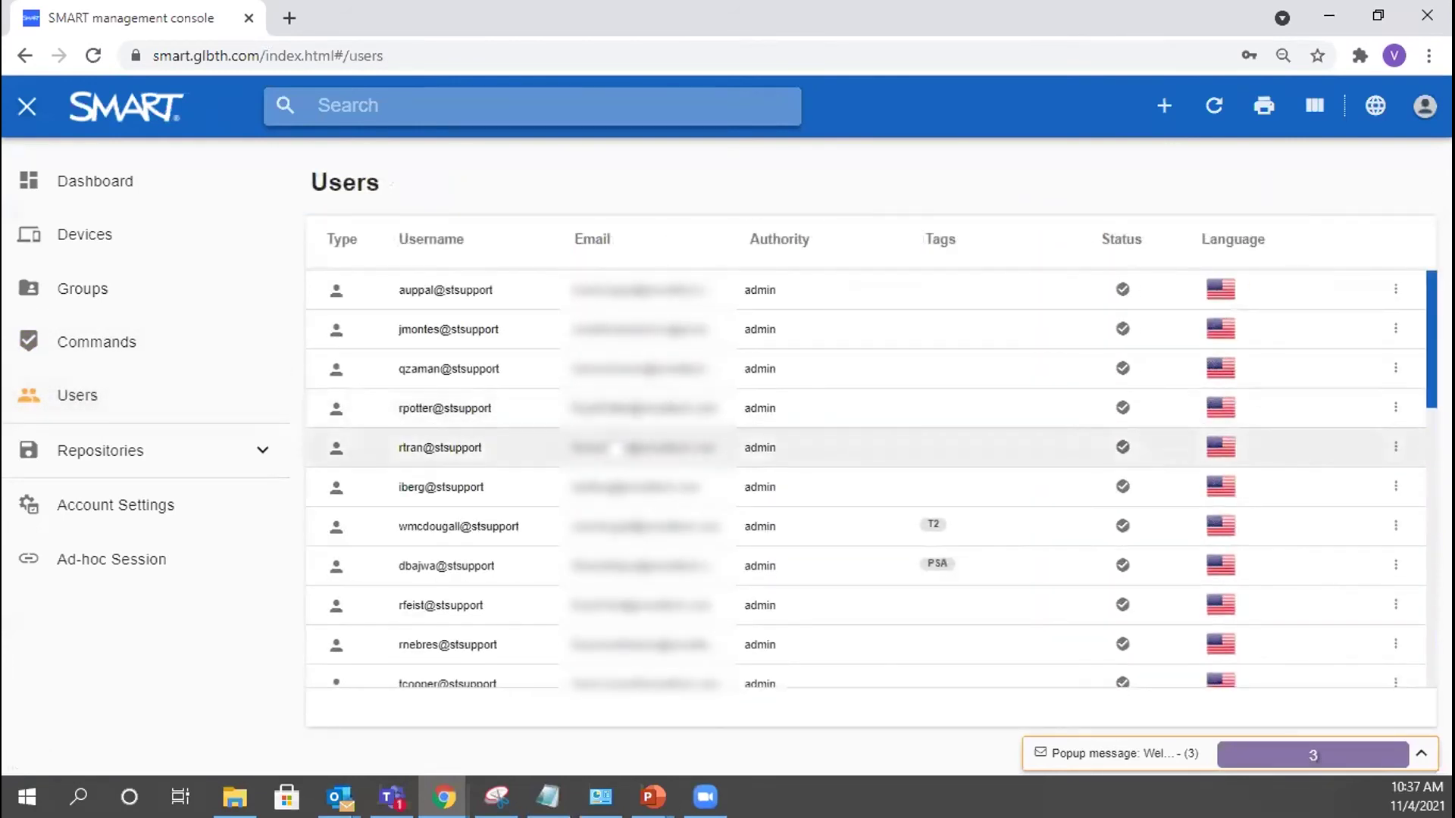
pyautogui.click(1424, 106)
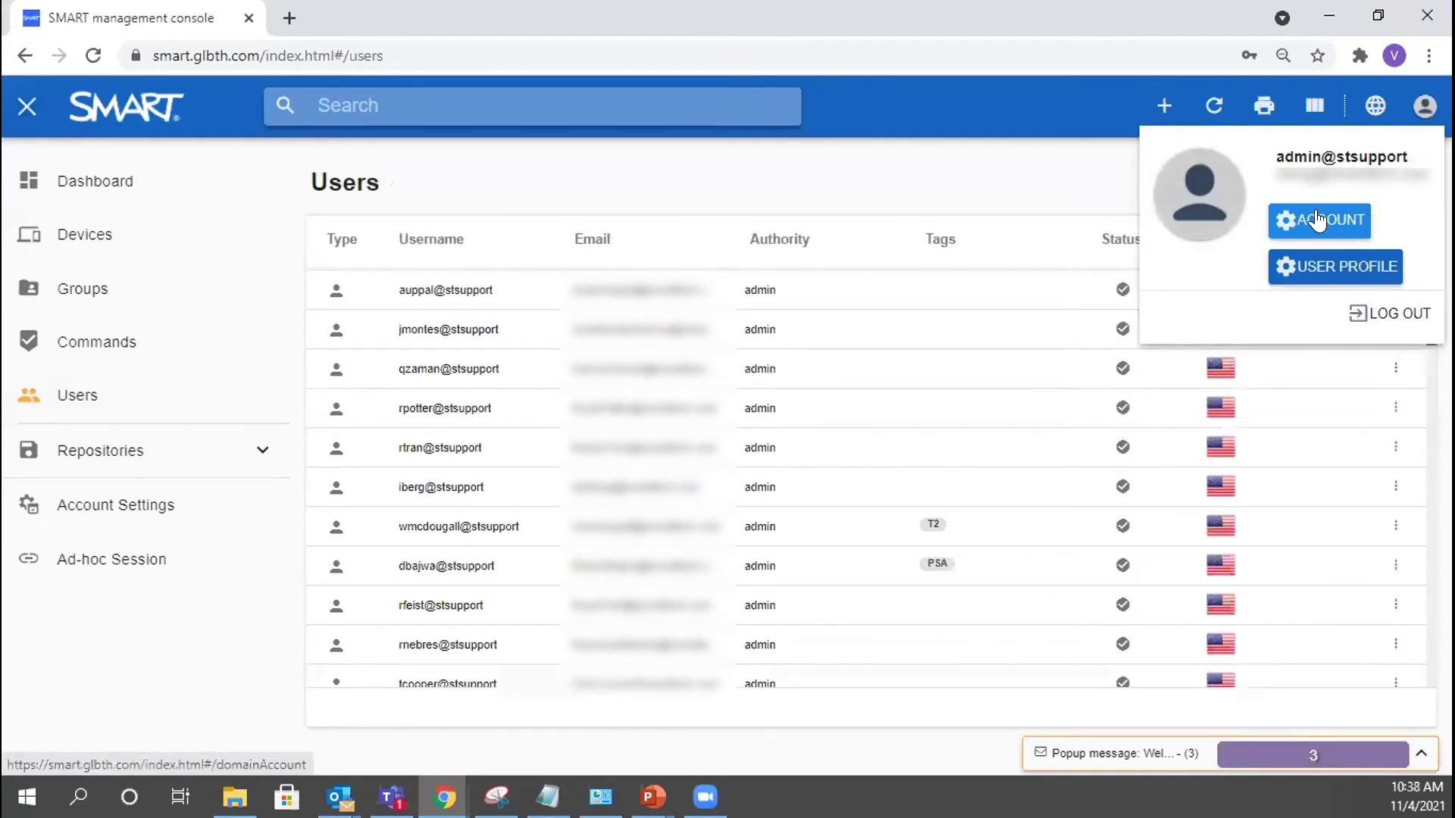
pyautogui.click(1320, 265)
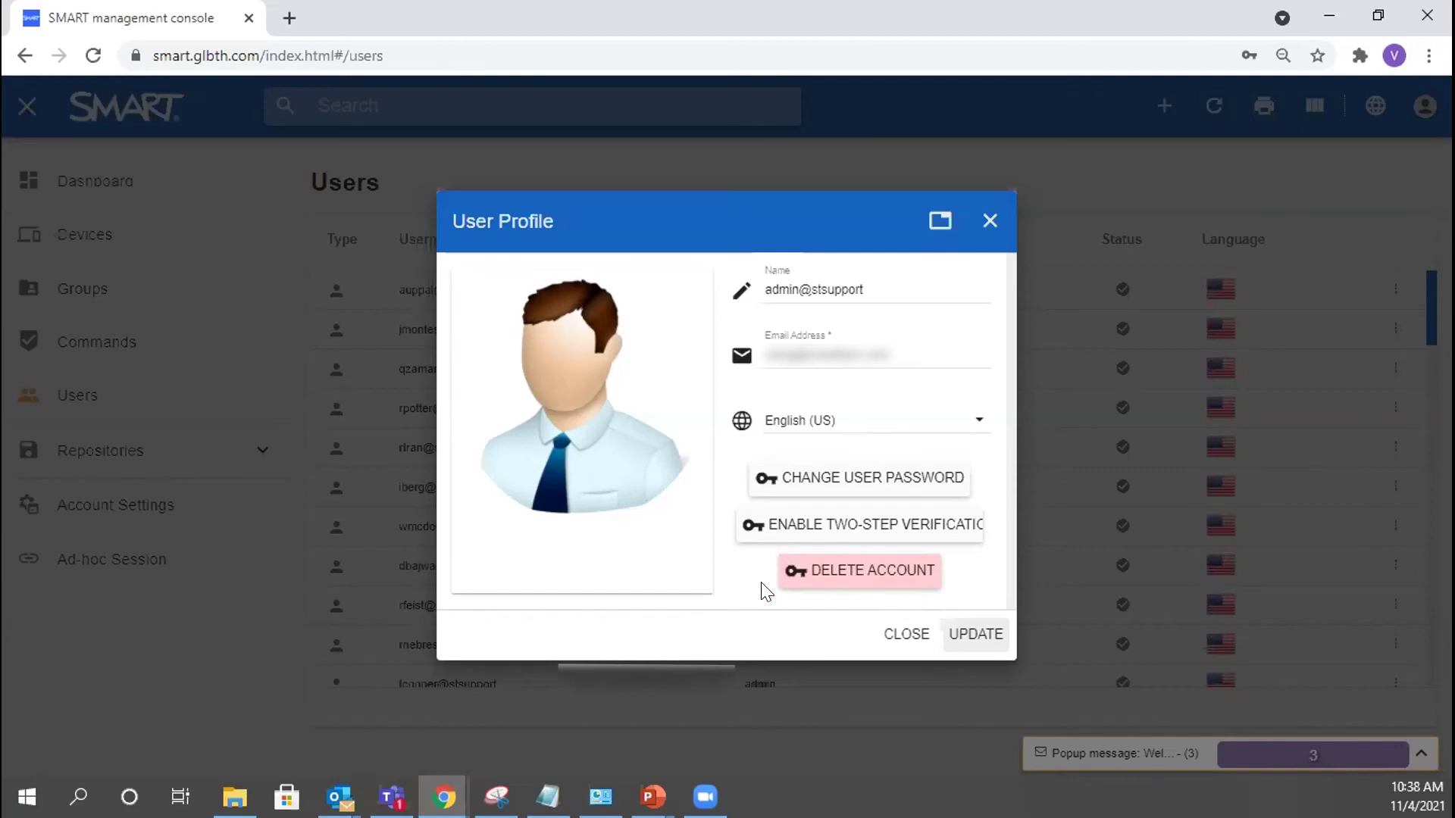
pyautogui.click(905, 634)
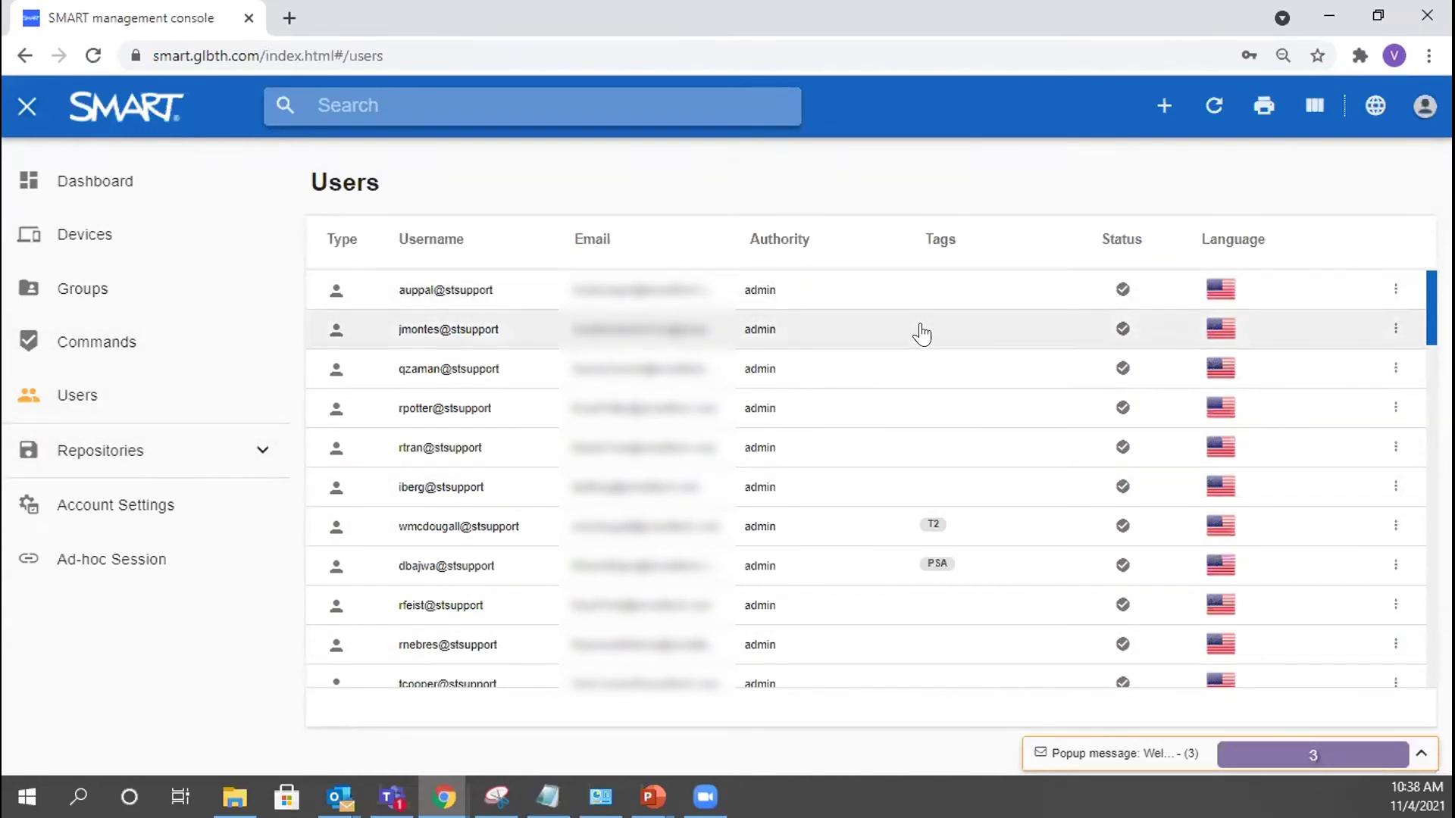
# - Examine the fields and role options for adding a new user, cancel the form, and look through the users list
pyautogui.click(1163, 103)
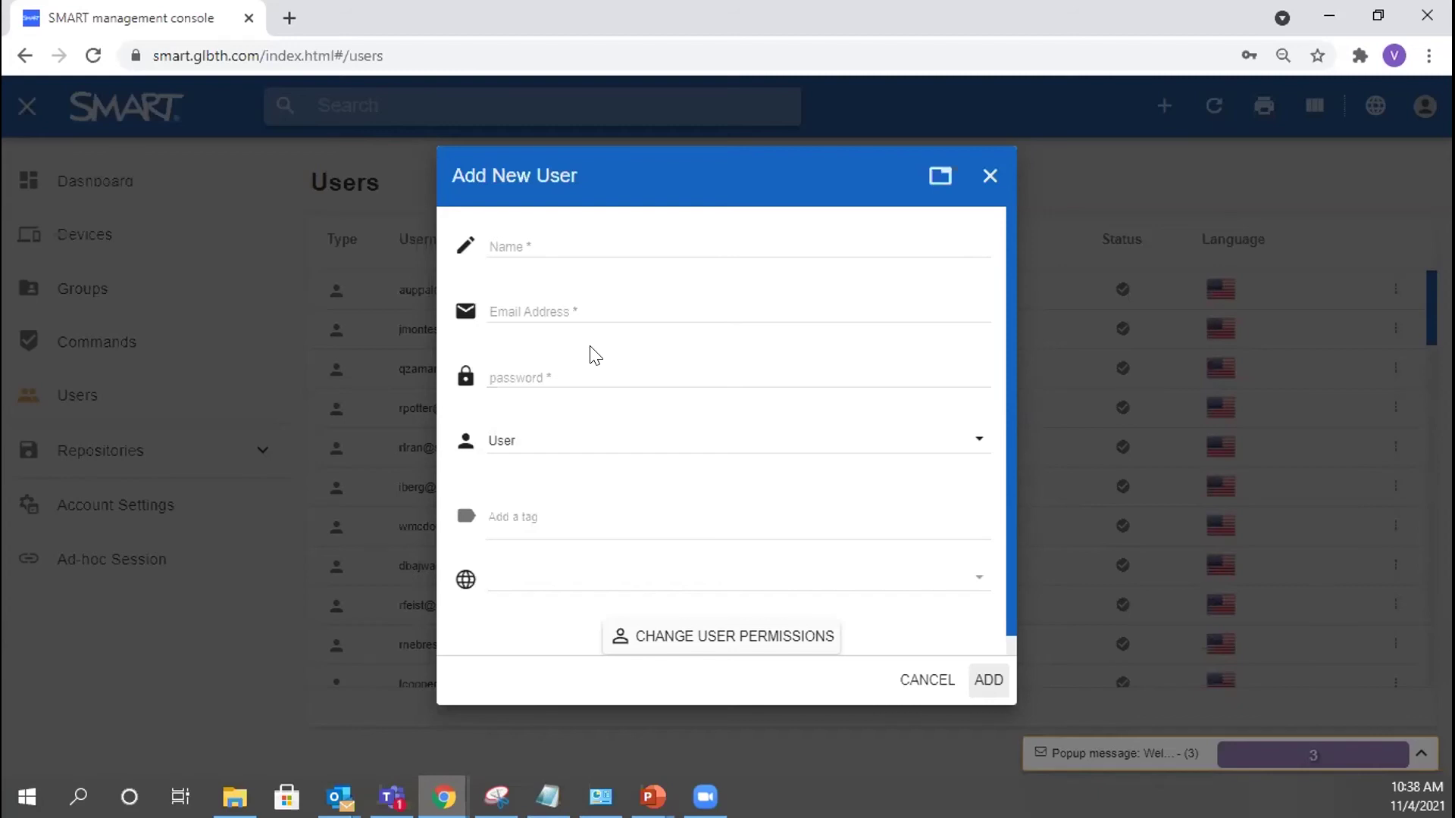
pyautogui.click(584, 445)
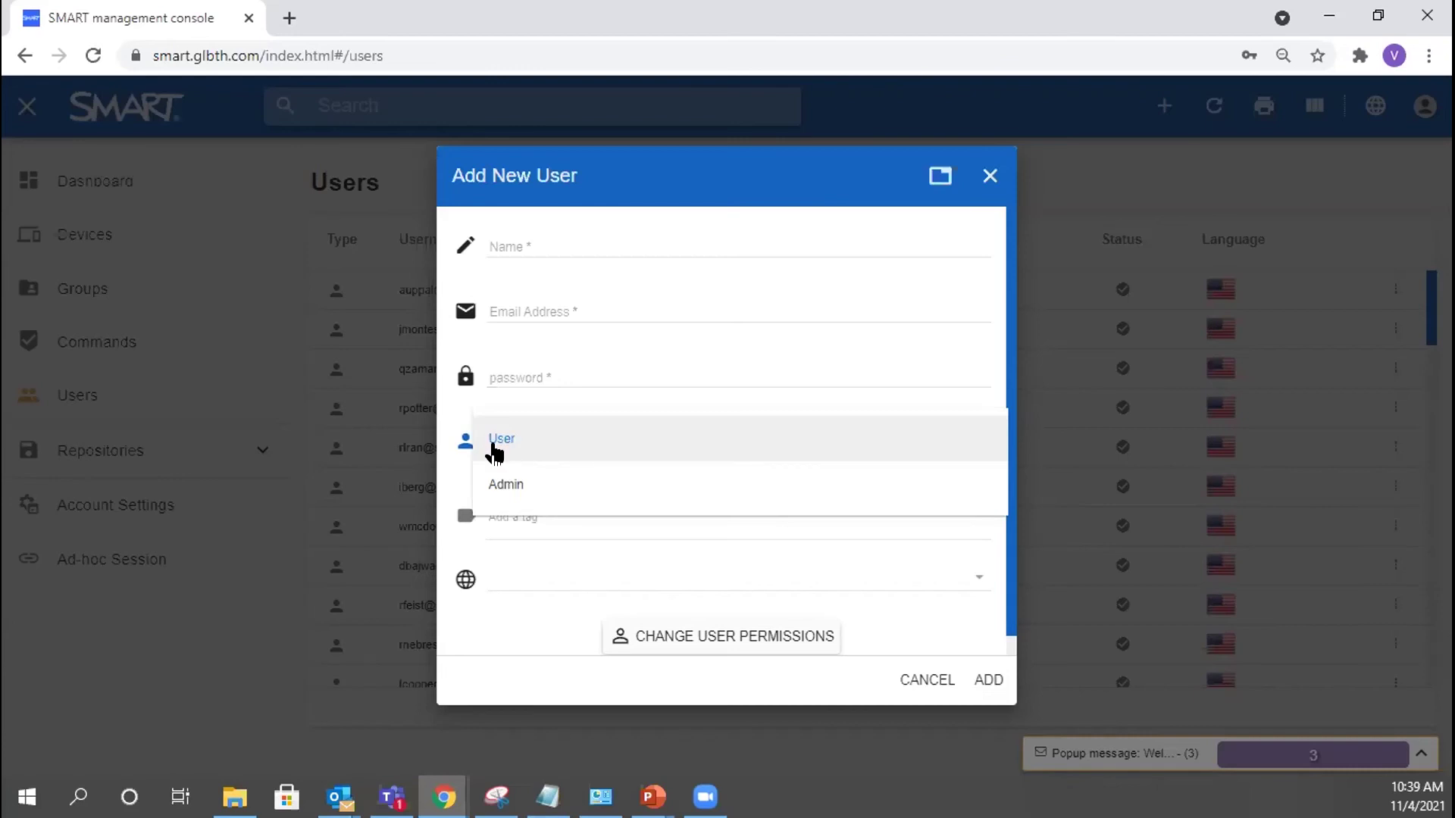
pyautogui.click(62, 394)
pyautogui.click(932, 690)
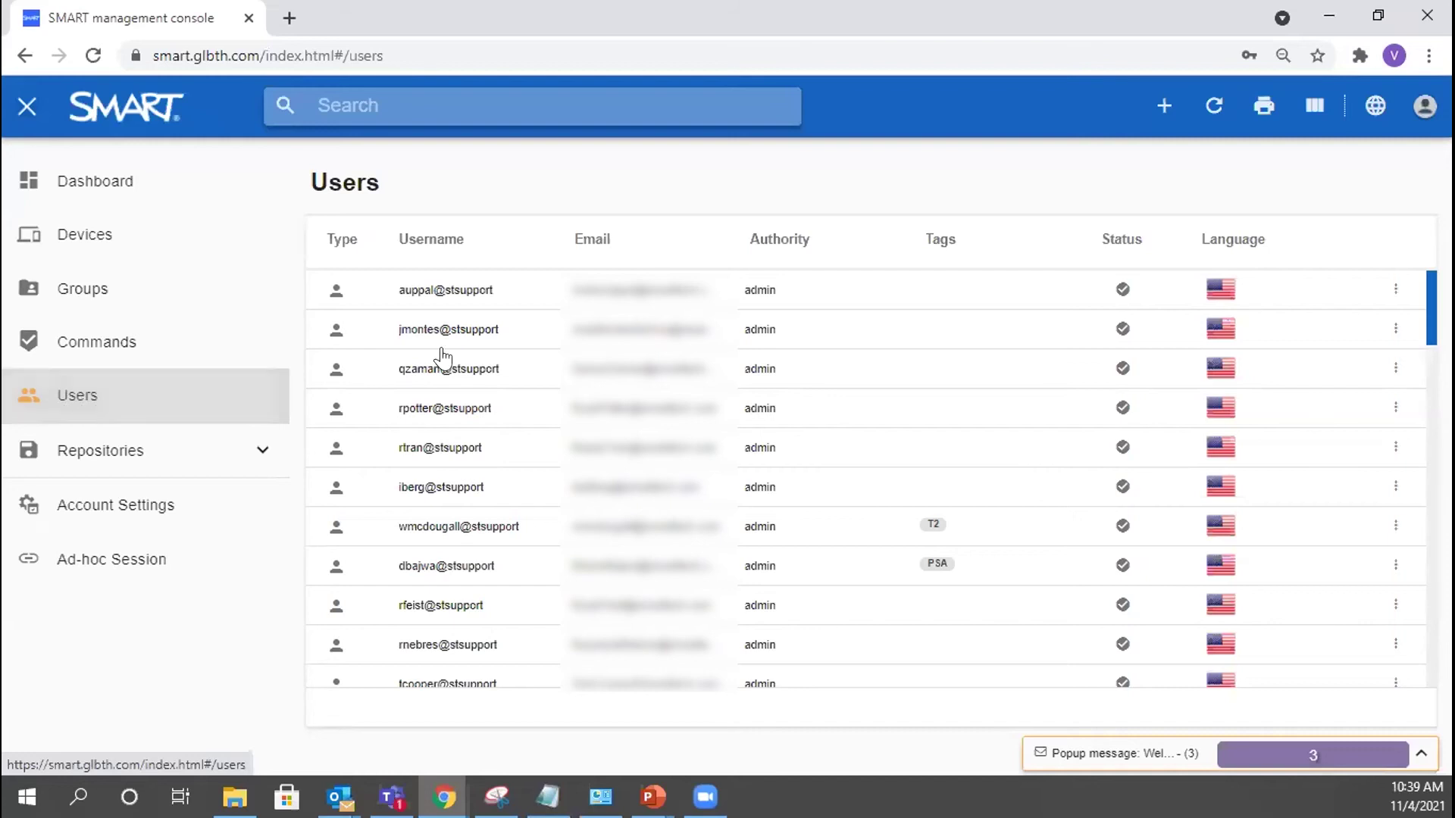
pyautogui.scroll(-5, 685, 468)
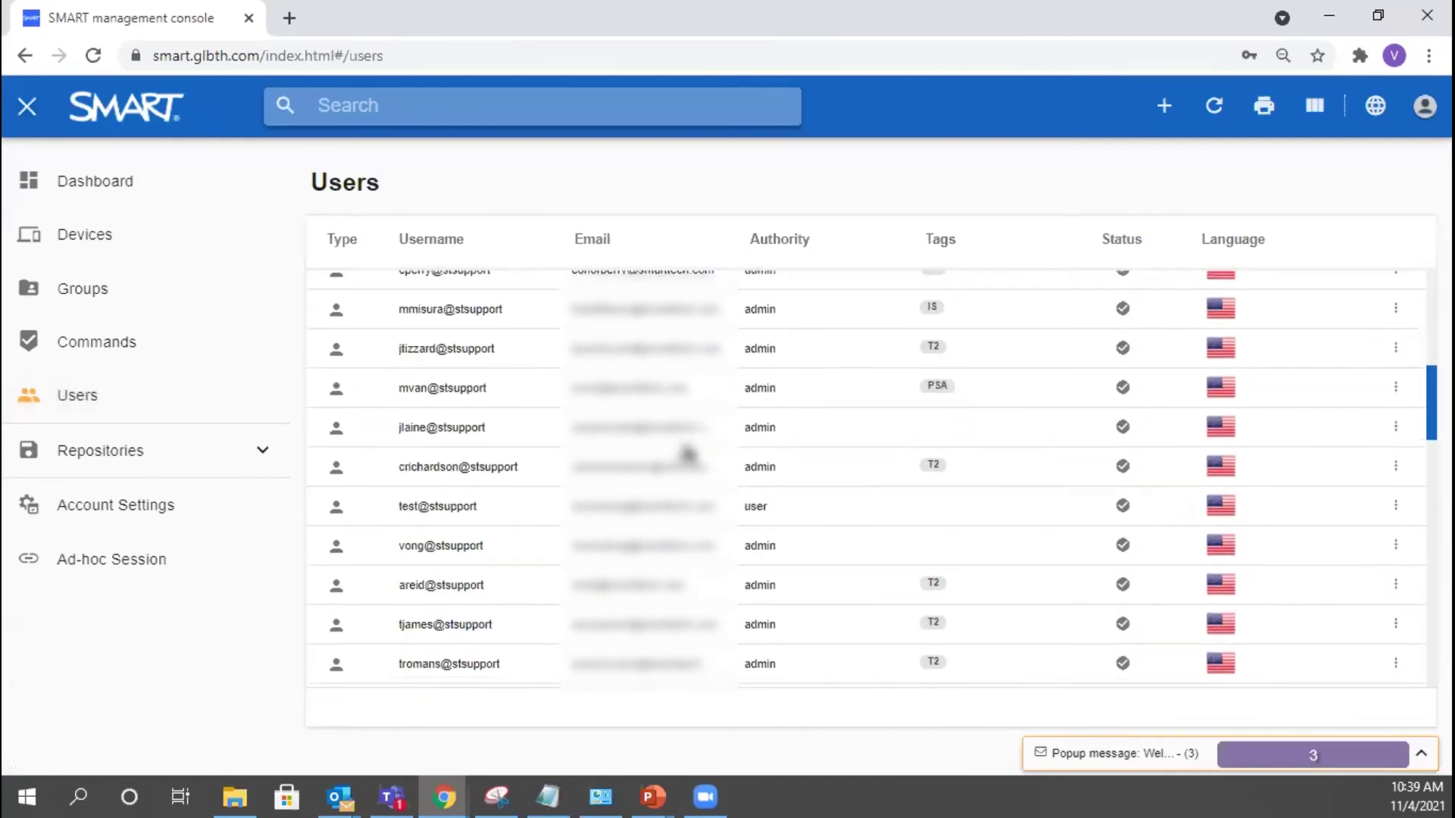
pyautogui.scroll(5, 683, 472)
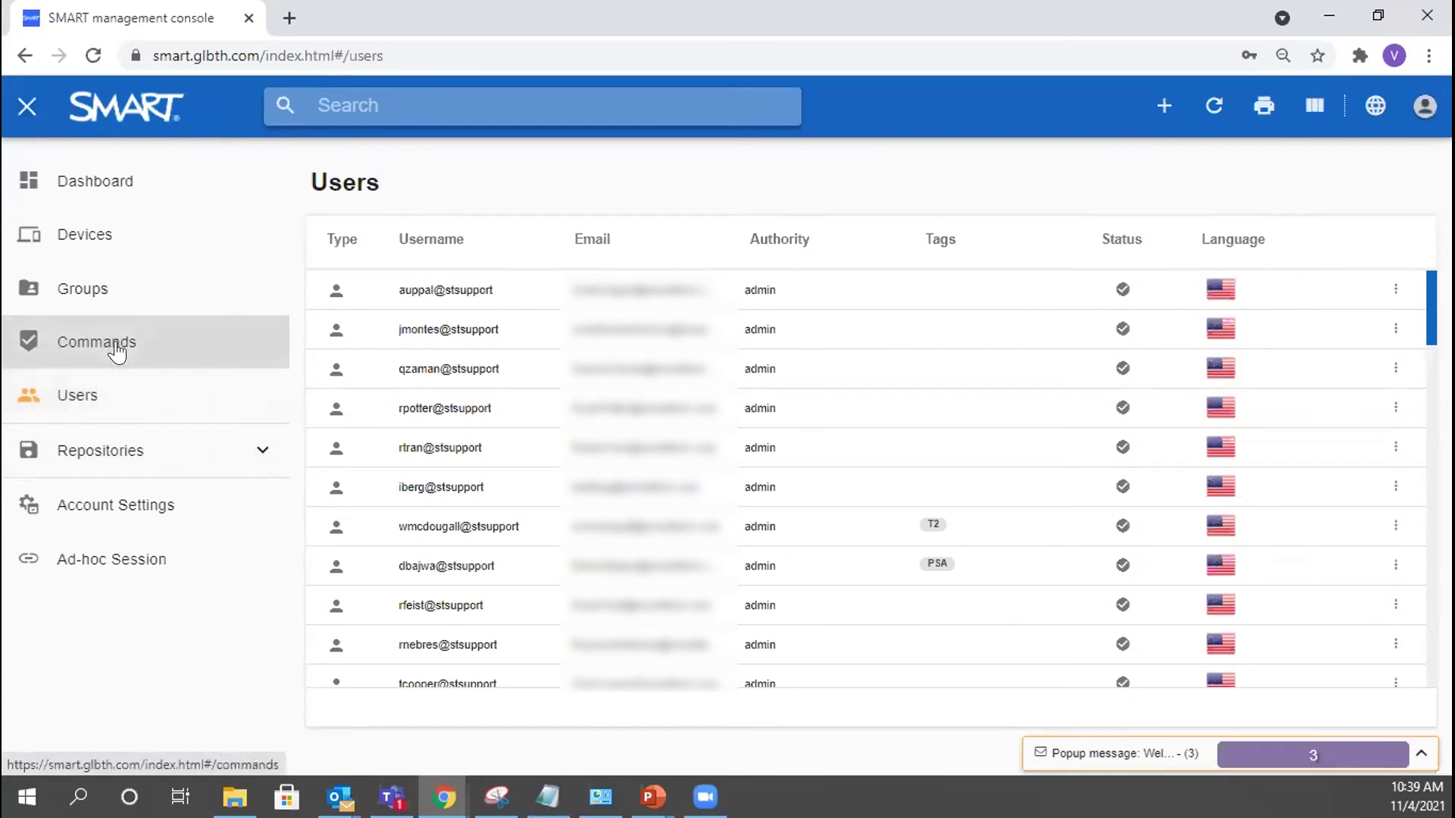
# - Return to the commands history and look through the entries to see which owner issued each command
pyautogui.click(117, 349)
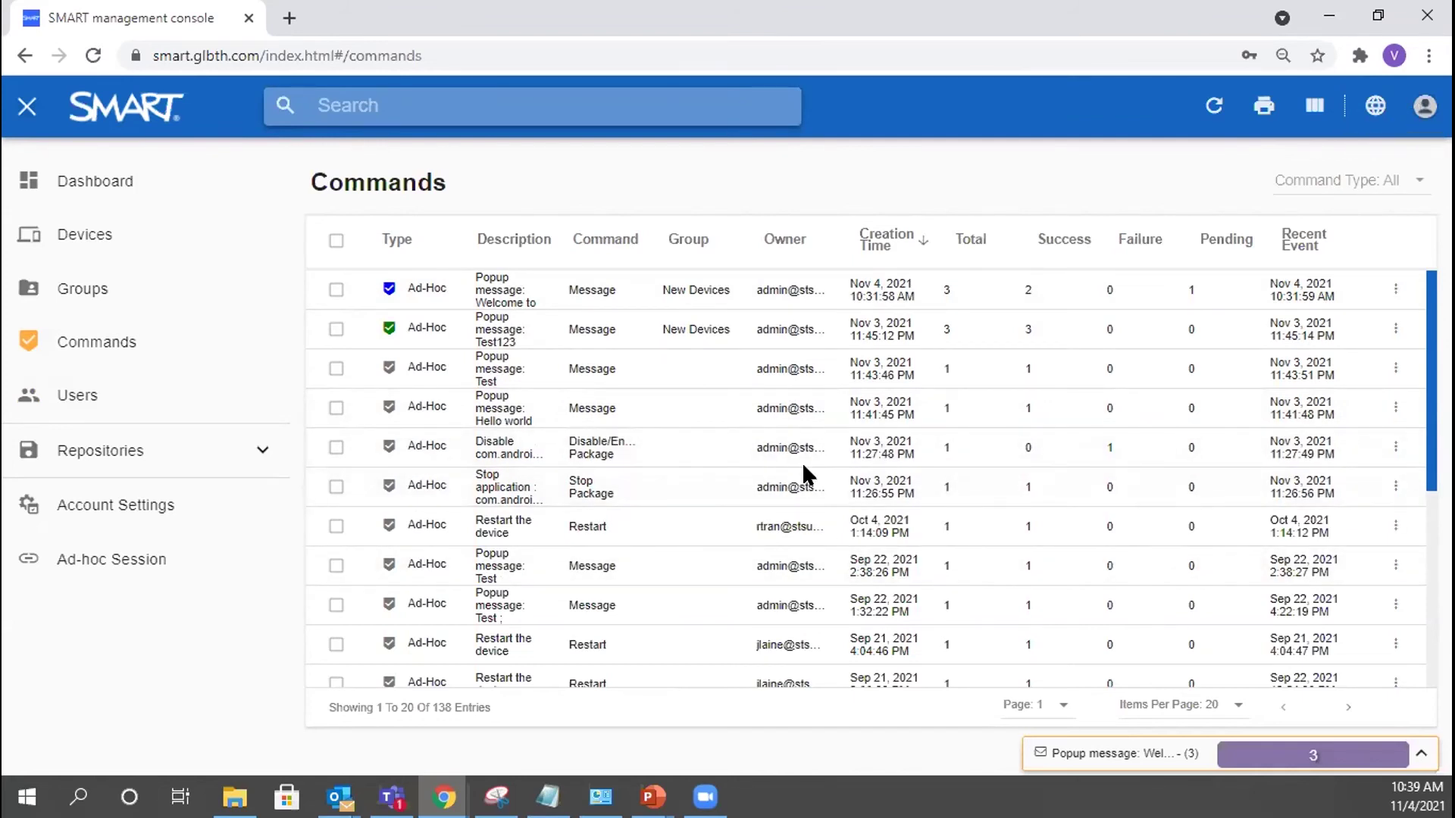
pyautogui.scroll(-2, 788, 515)
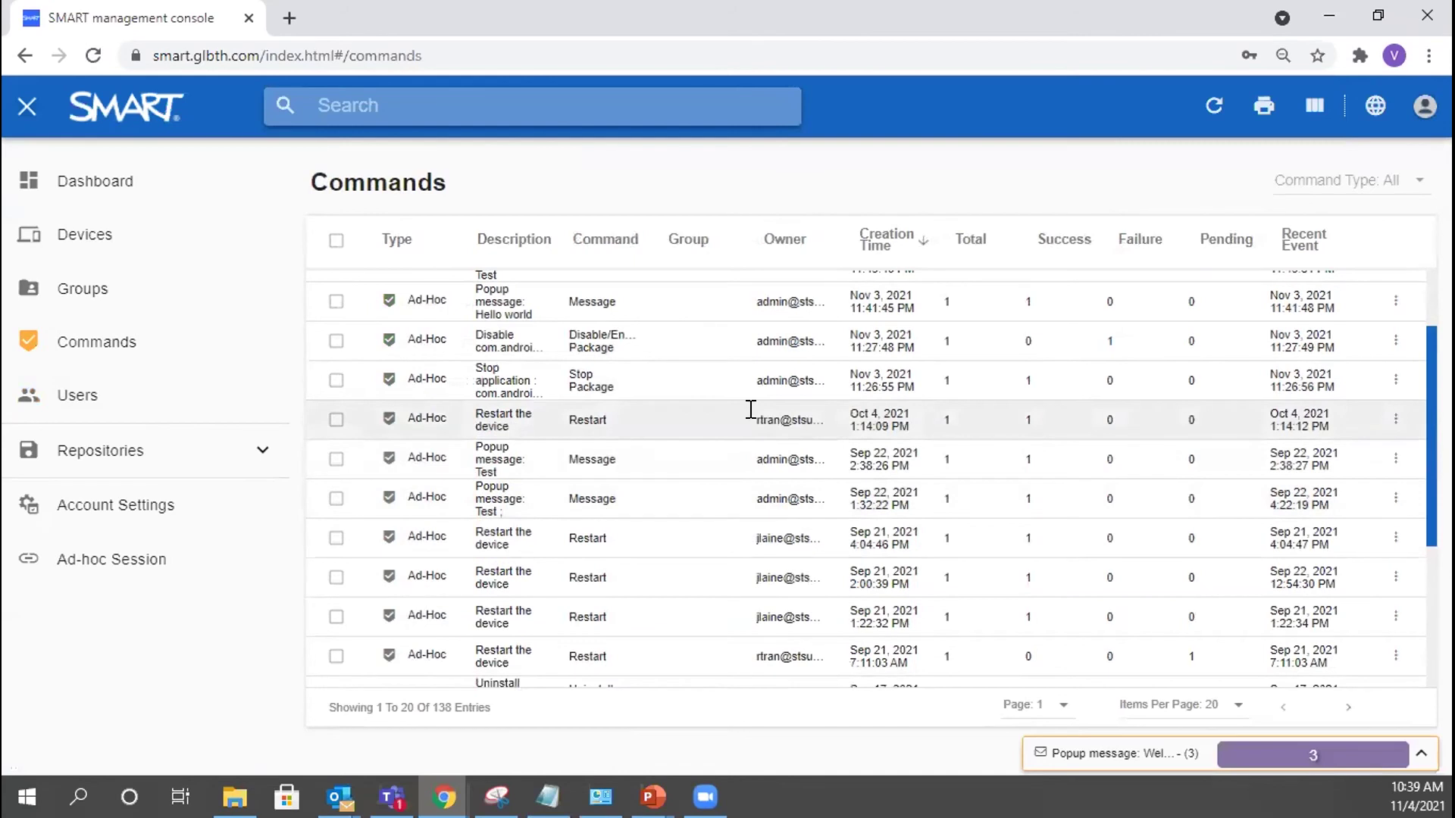
pyautogui.scroll(3, 791, 454)
pyautogui.scroll(-7, 794, 447)
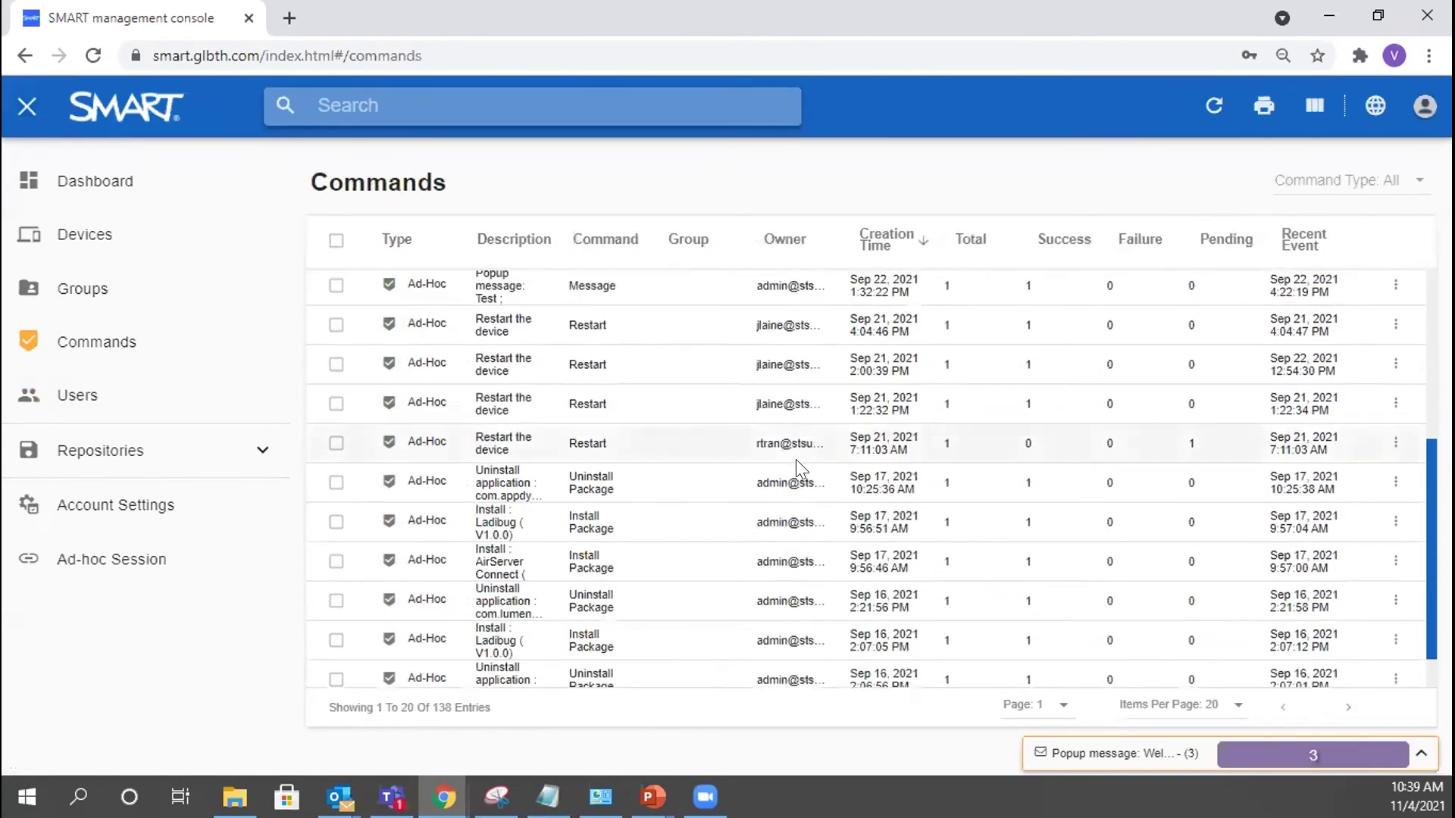
pyautogui.scroll(3, 813, 581)
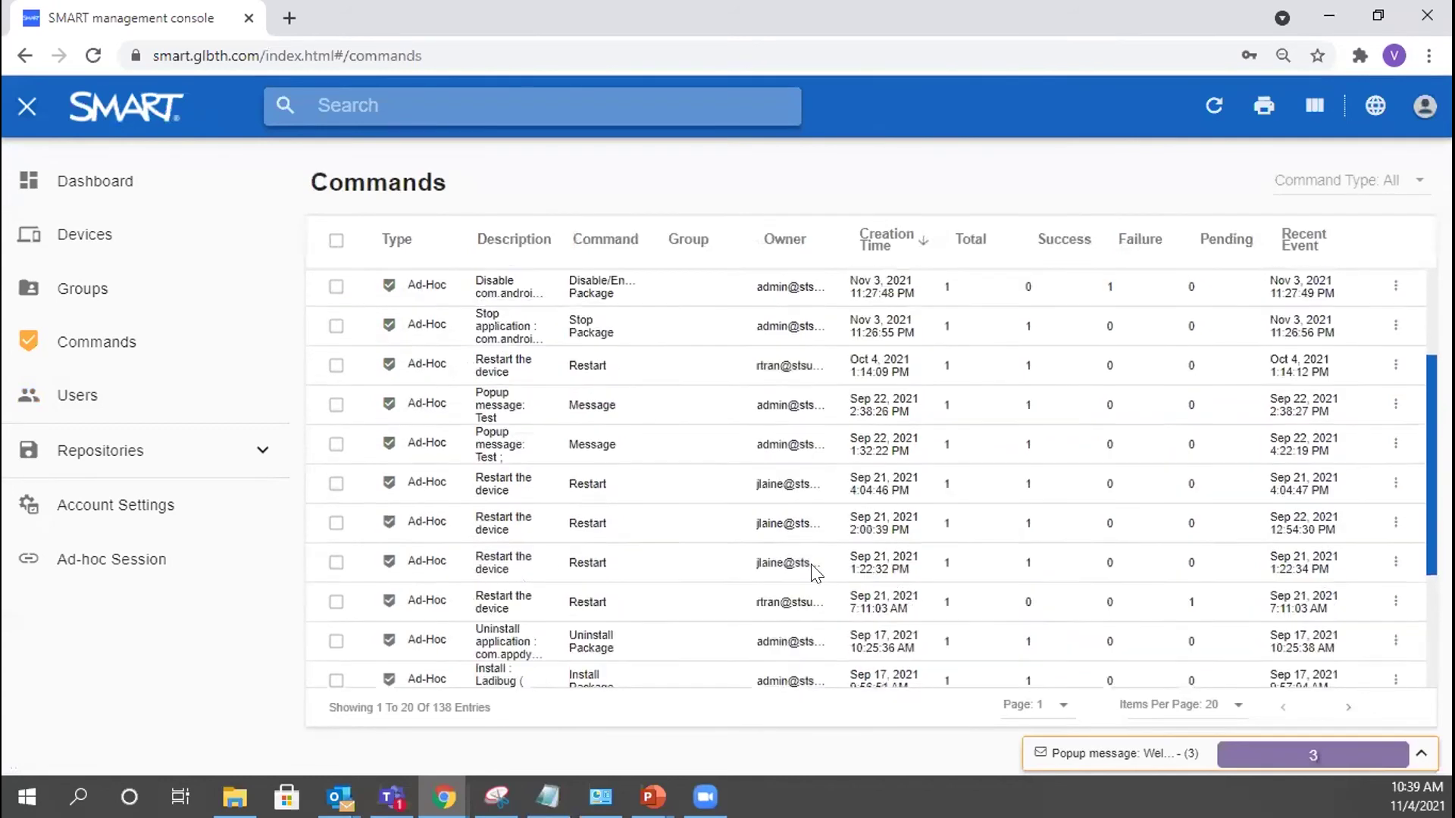
pyautogui.scroll(1, 814, 580)
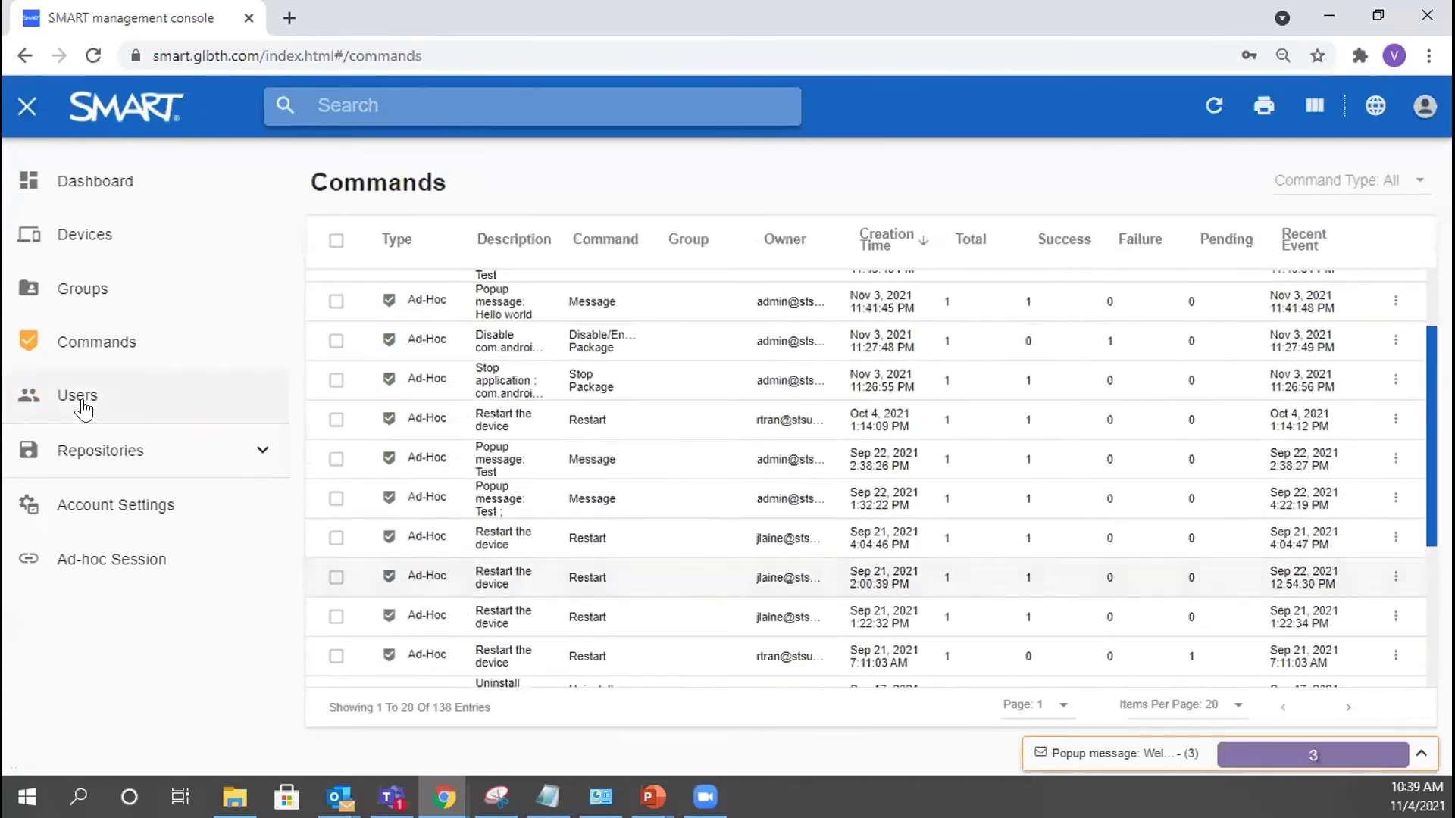
# - Try the Admin role in a new user form from the users list, and cancel without adding the user
pyautogui.click(163, 418)
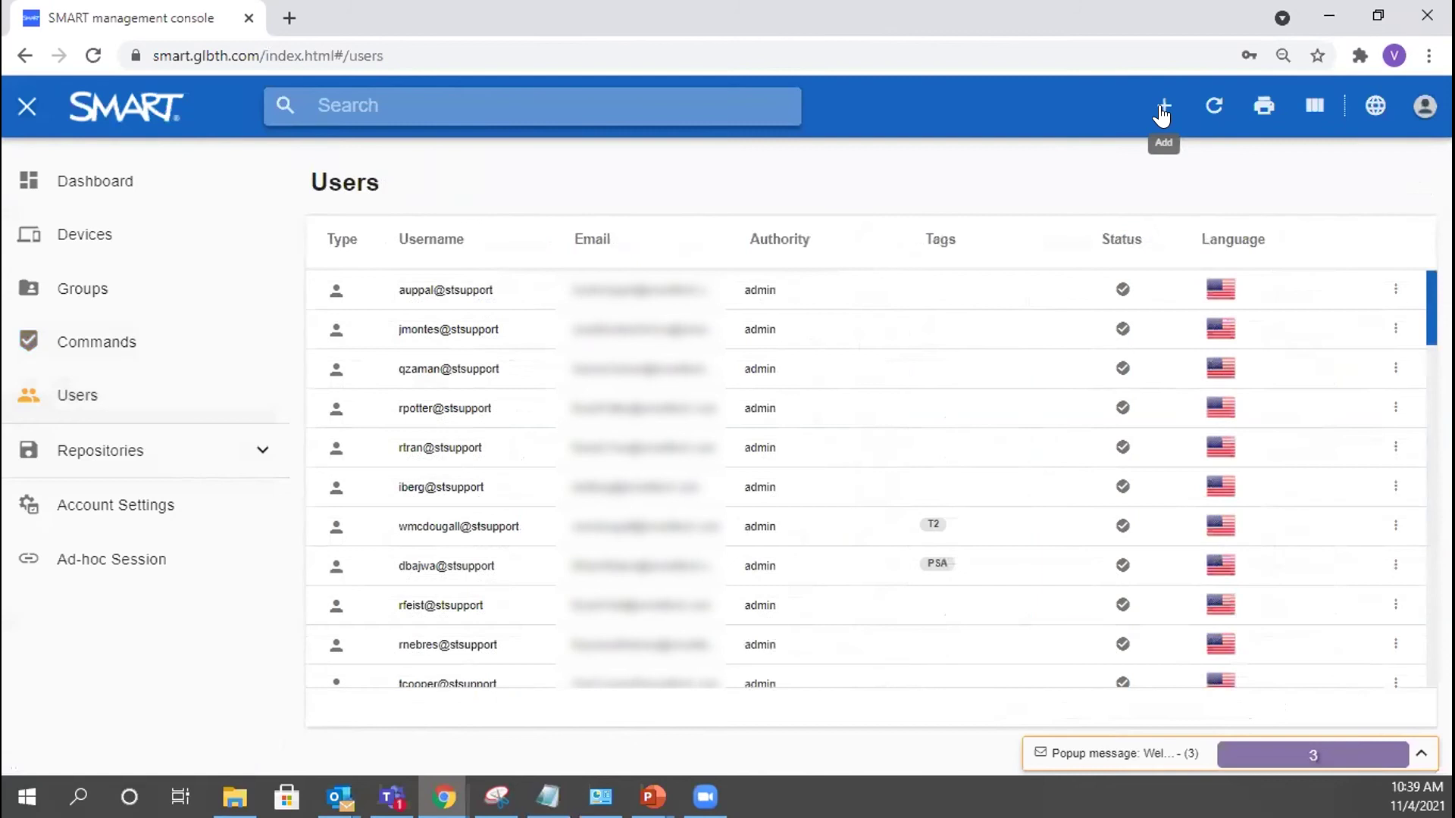
pyautogui.click(1163, 108)
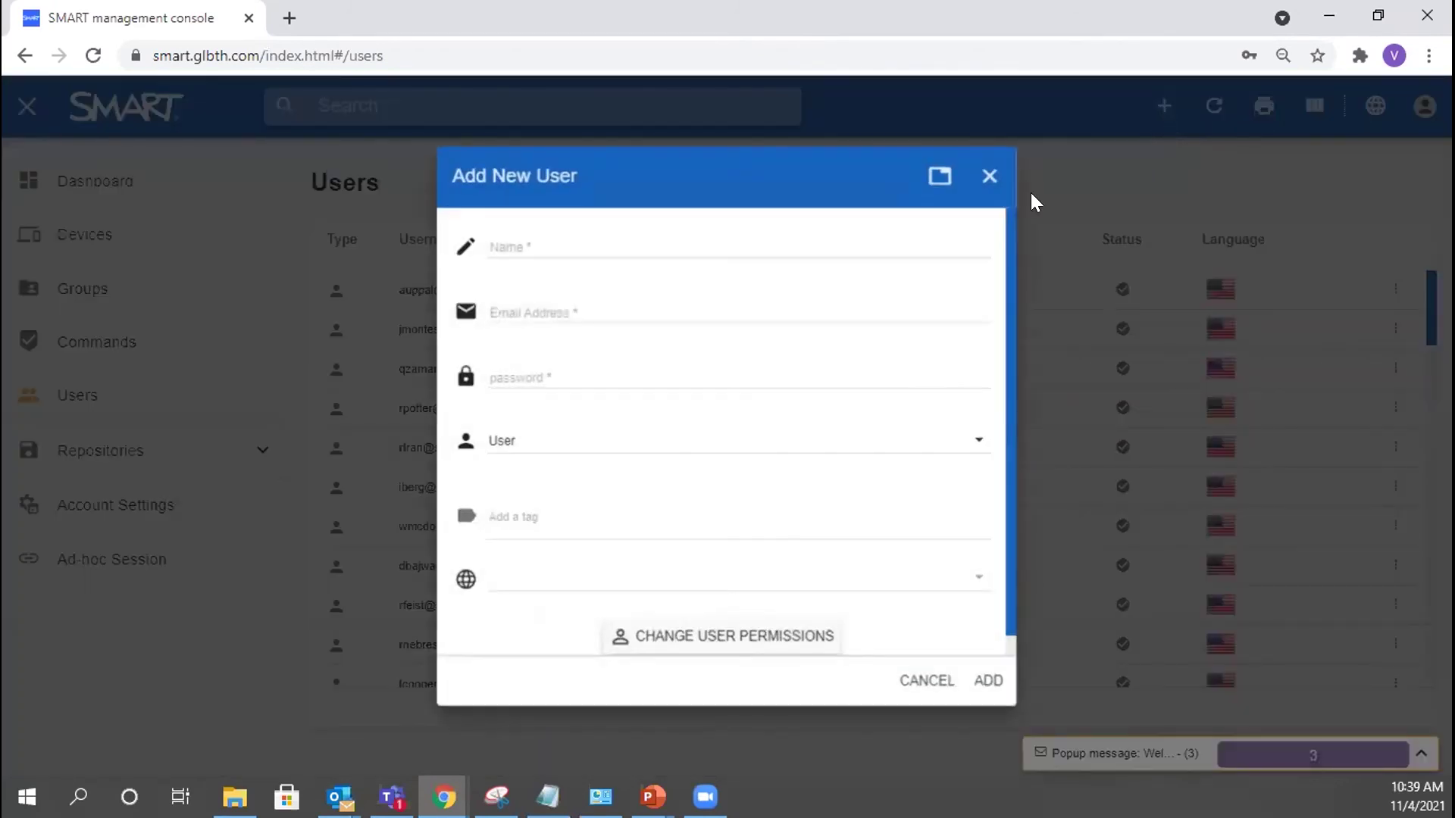
pyautogui.click(640, 453)
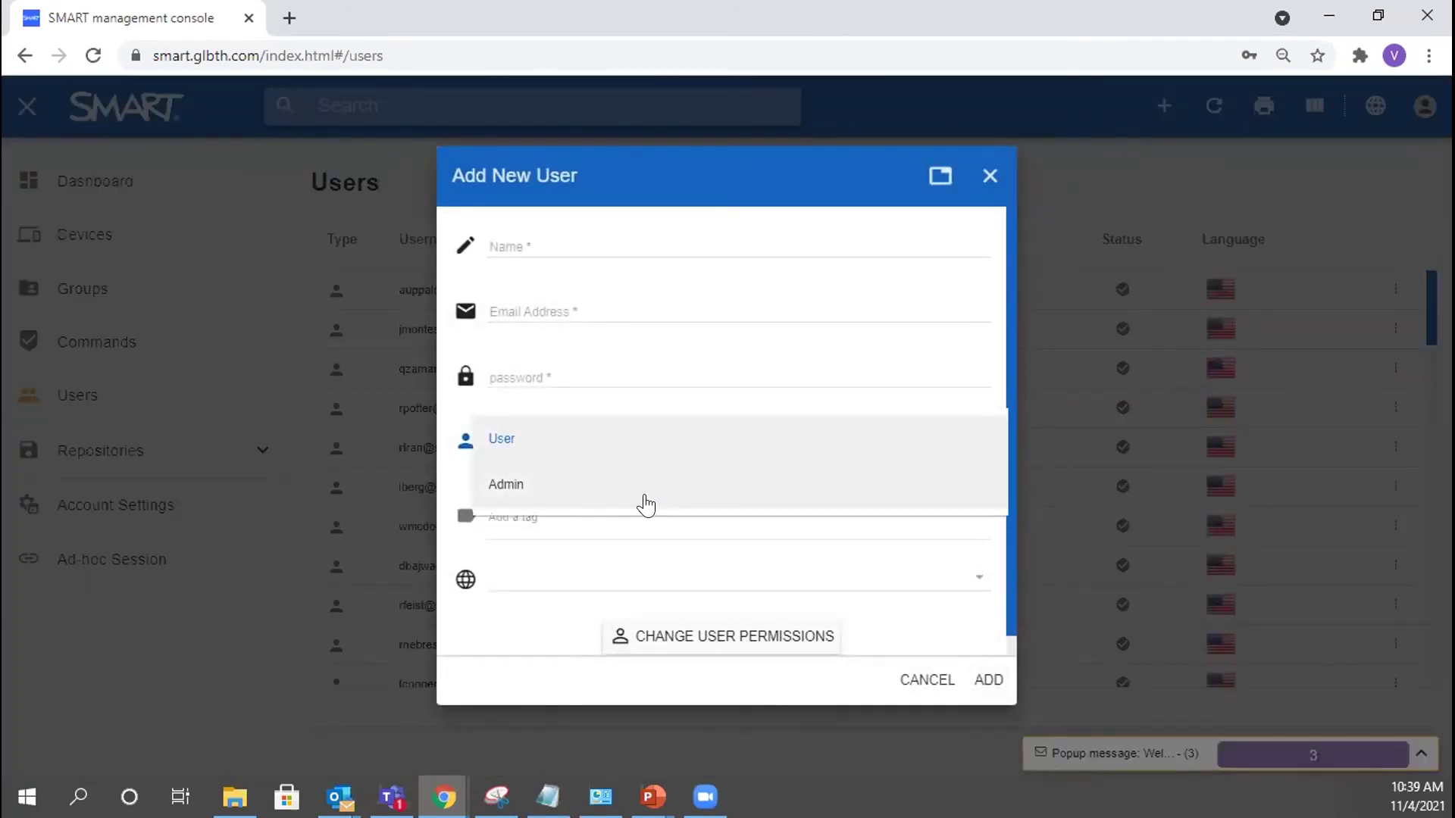
pyautogui.click(645, 504)
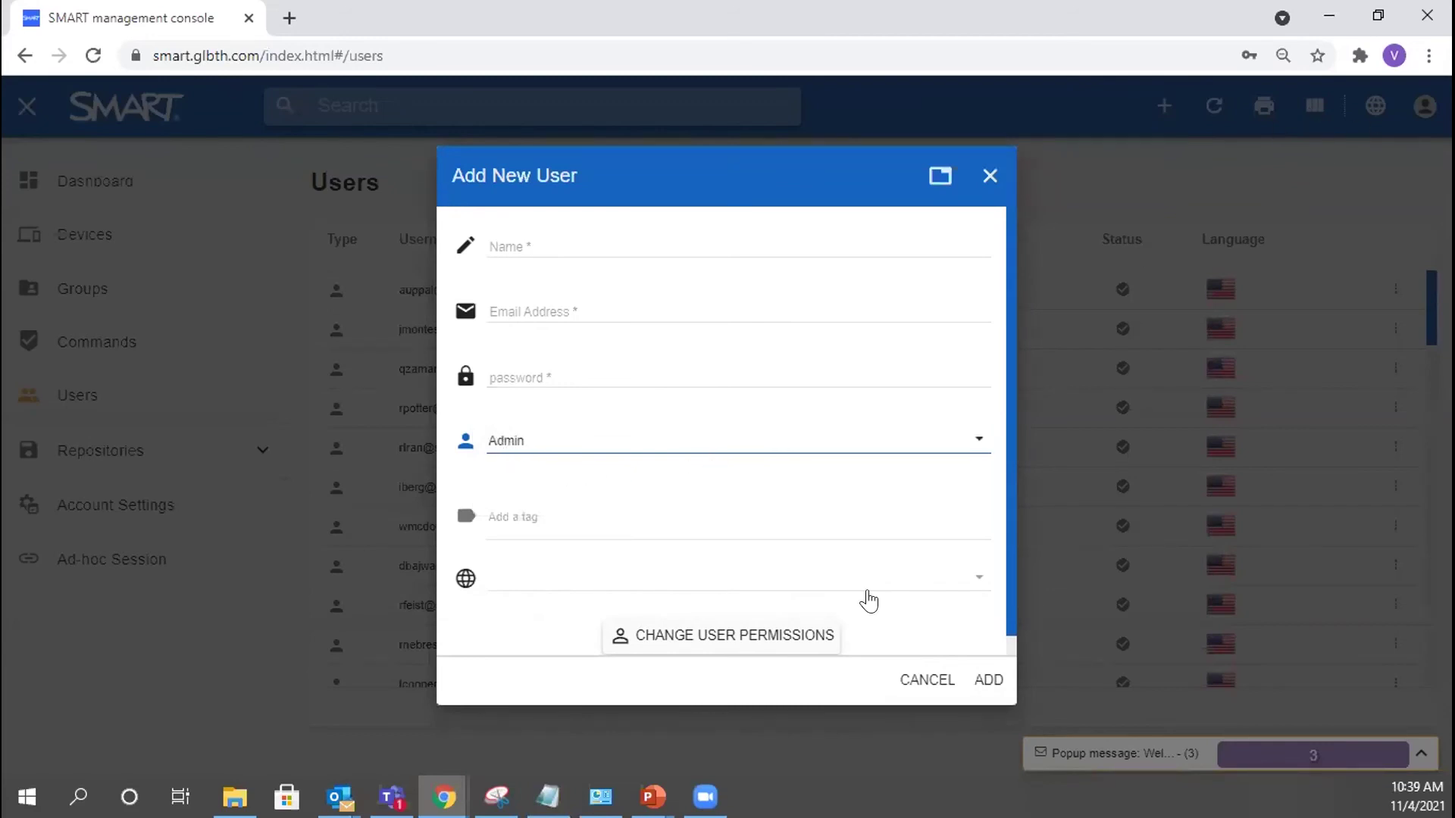
pyautogui.click(917, 680)
# - View the signed-in account's options, examine the third listed user's profile with its role, password and permission settings, and cancel without changes
pyautogui.click(1423, 107)
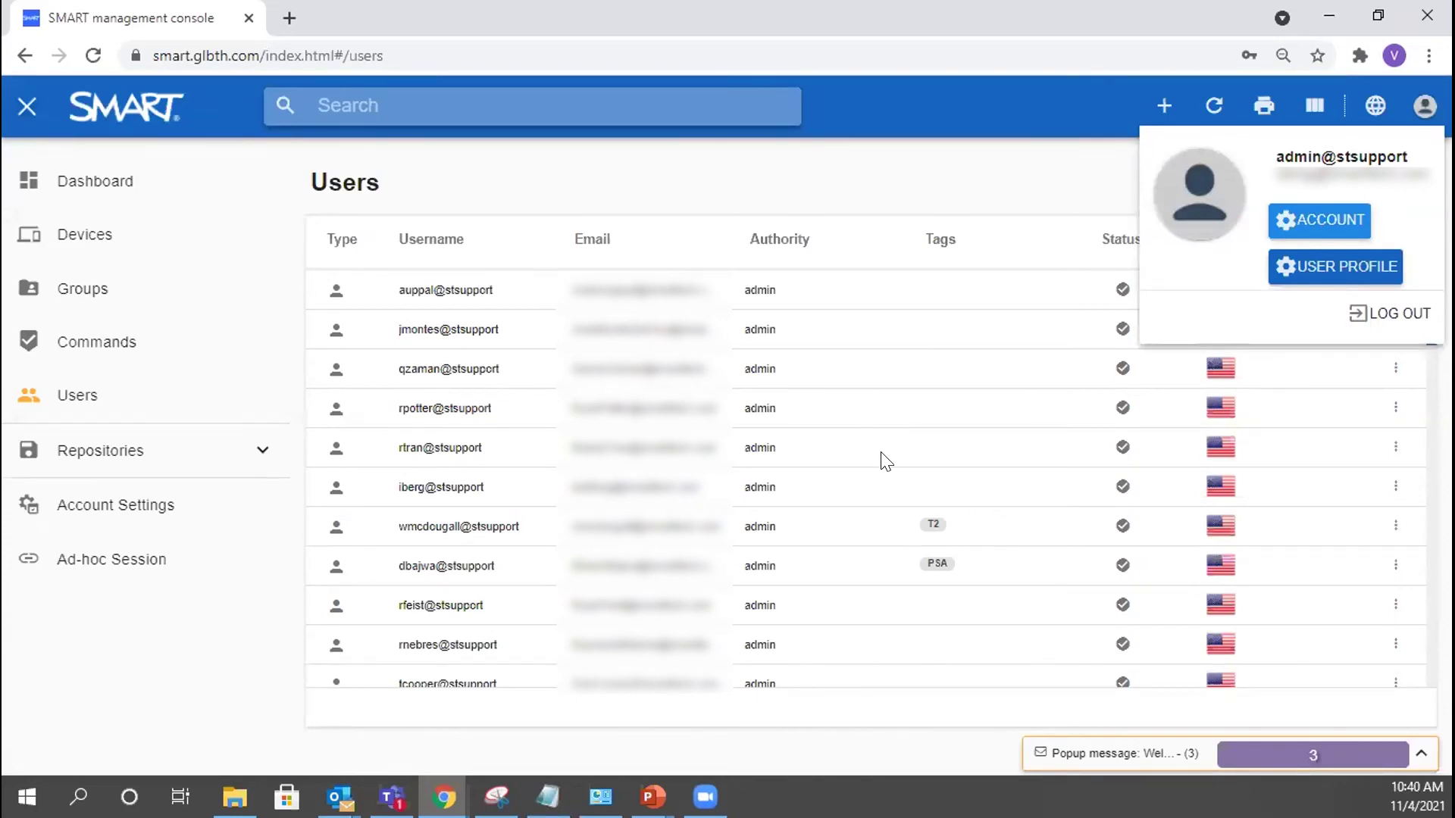
pyautogui.click(828, 170)
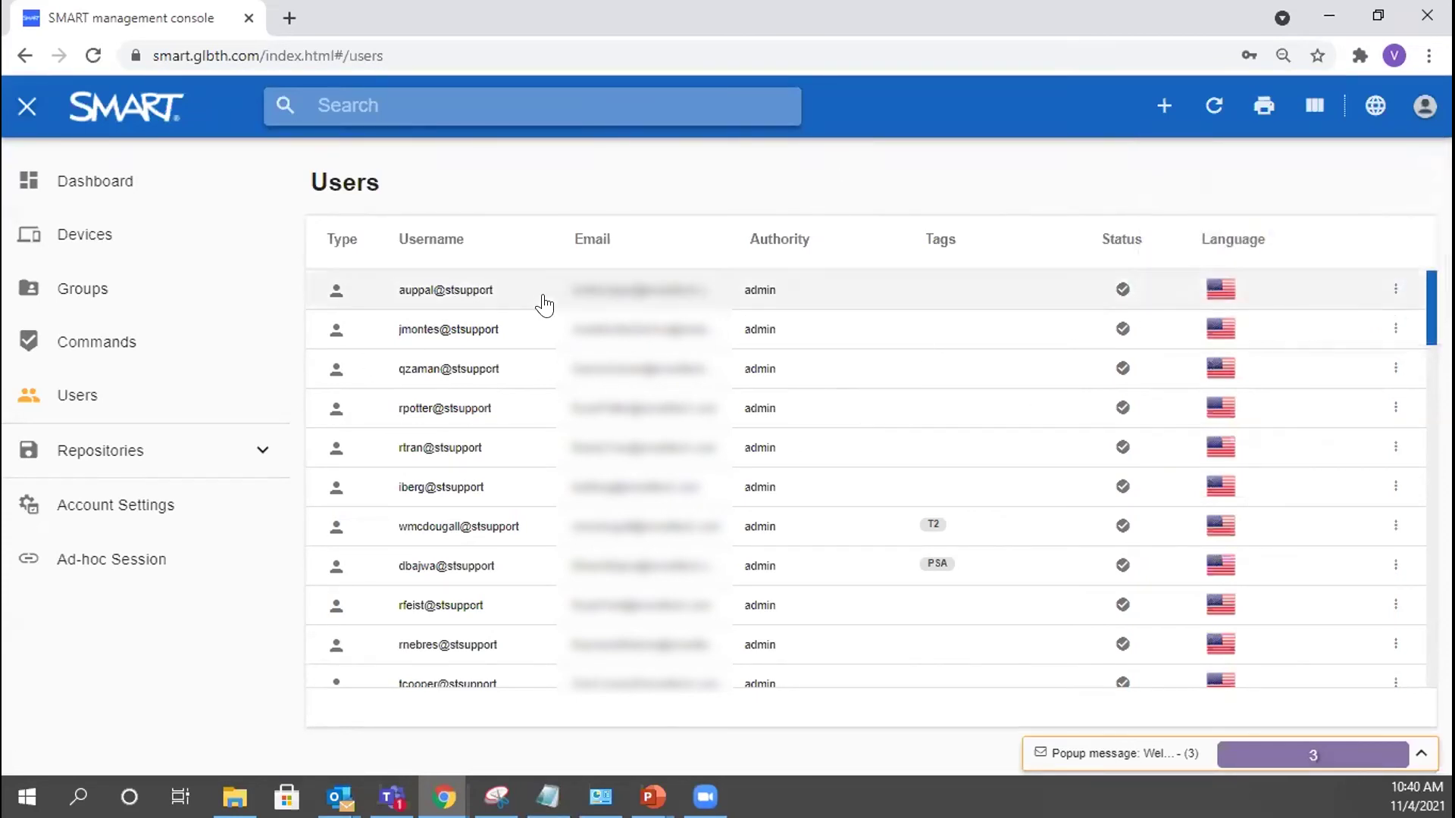
pyautogui.click(464, 371)
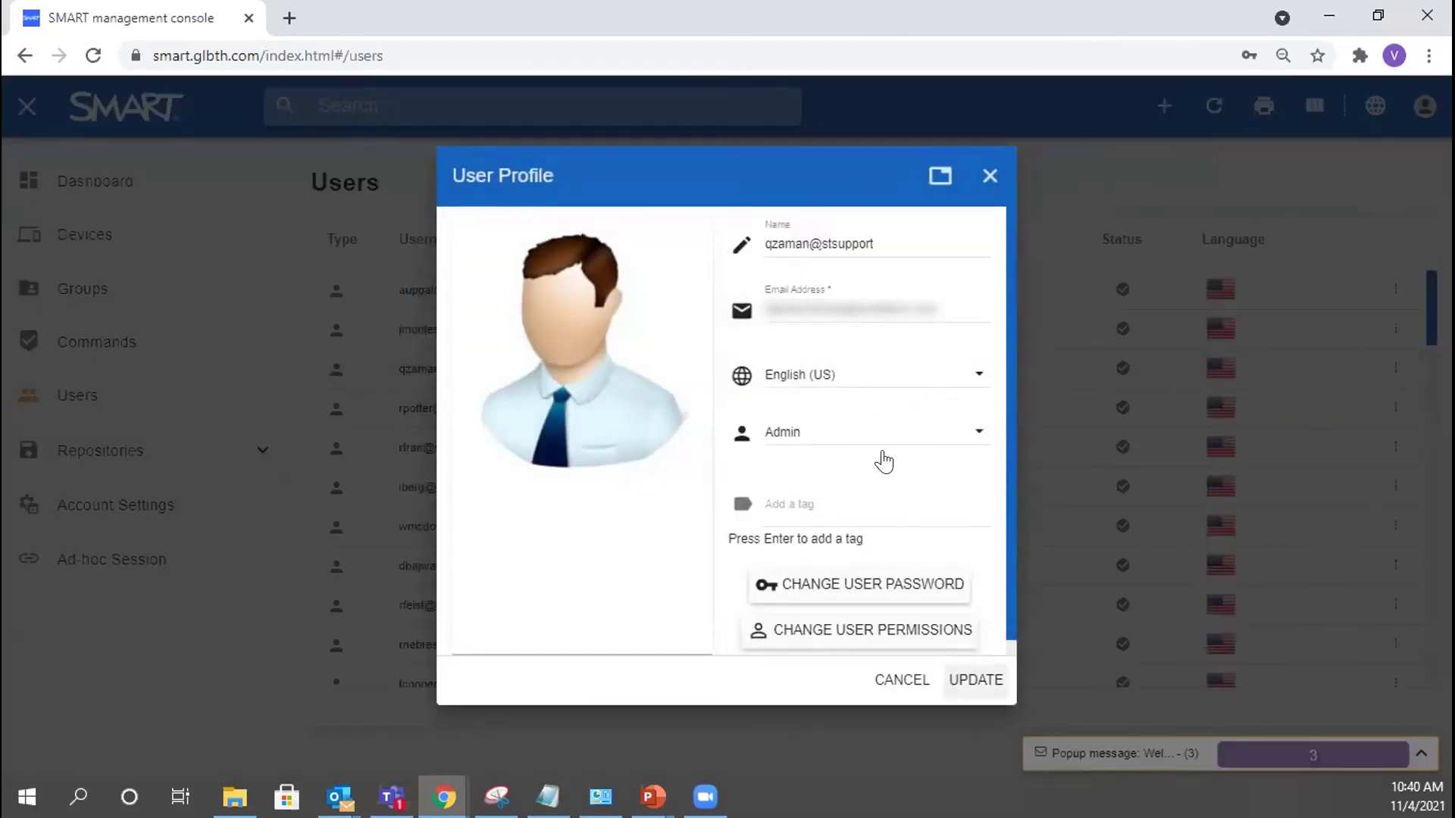
pyautogui.scroll(-1, 881, 458)
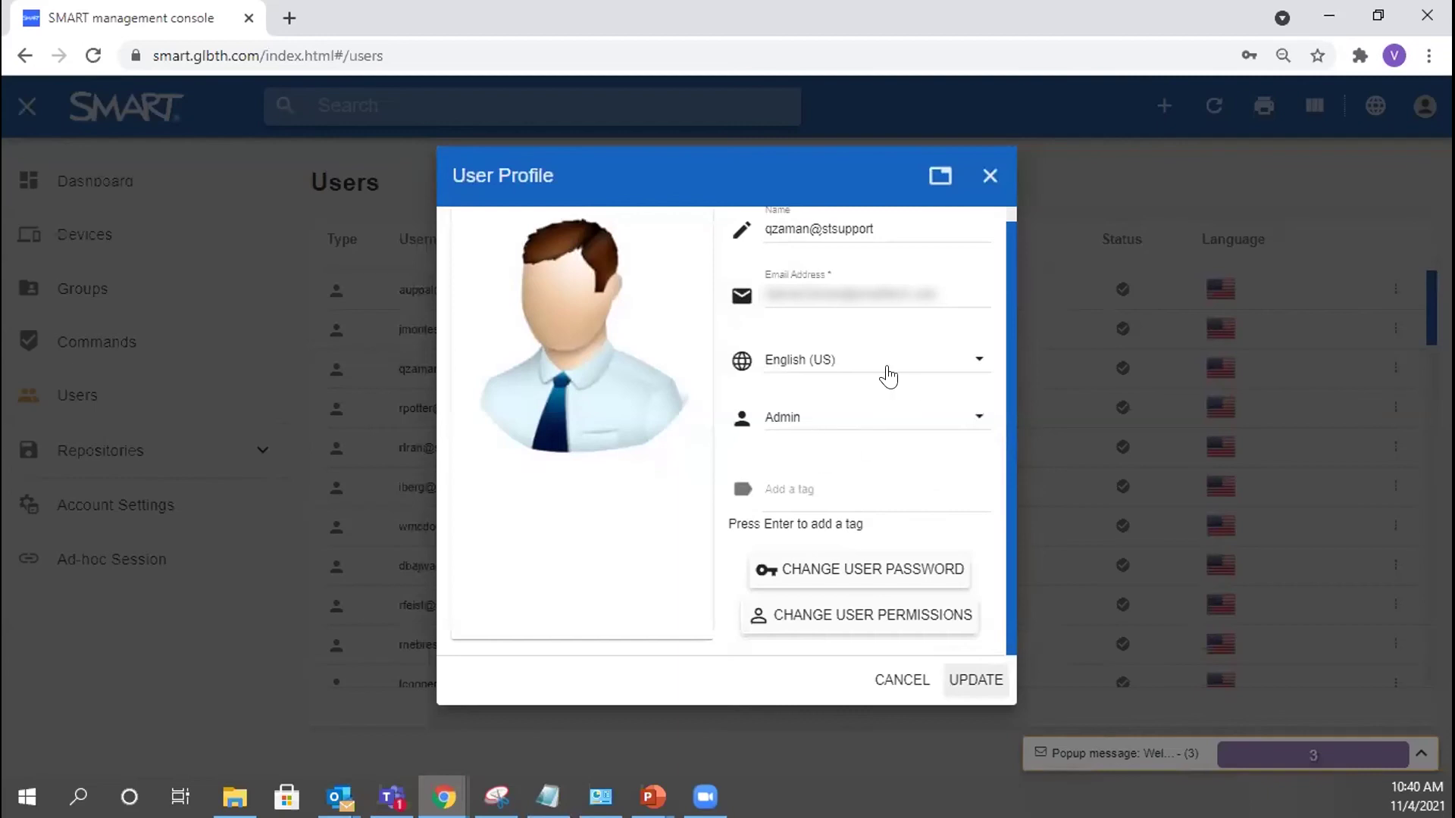
pyautogui.click(900, 684)
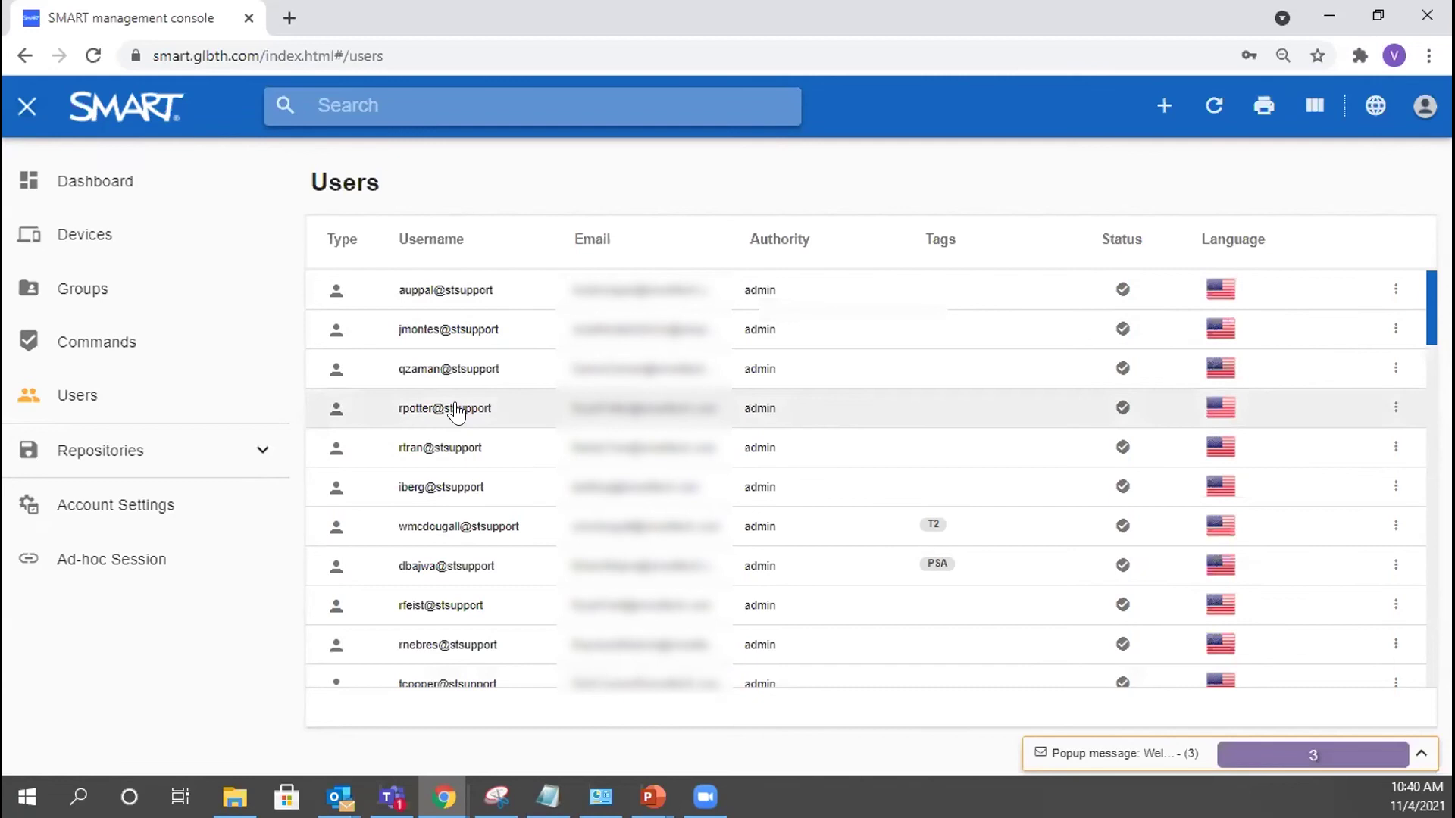
# - Try a new user form with the Device Wipe and Packages Install permissions turned off, and confirm the permission changes
pyautogui.click(1163, 105)
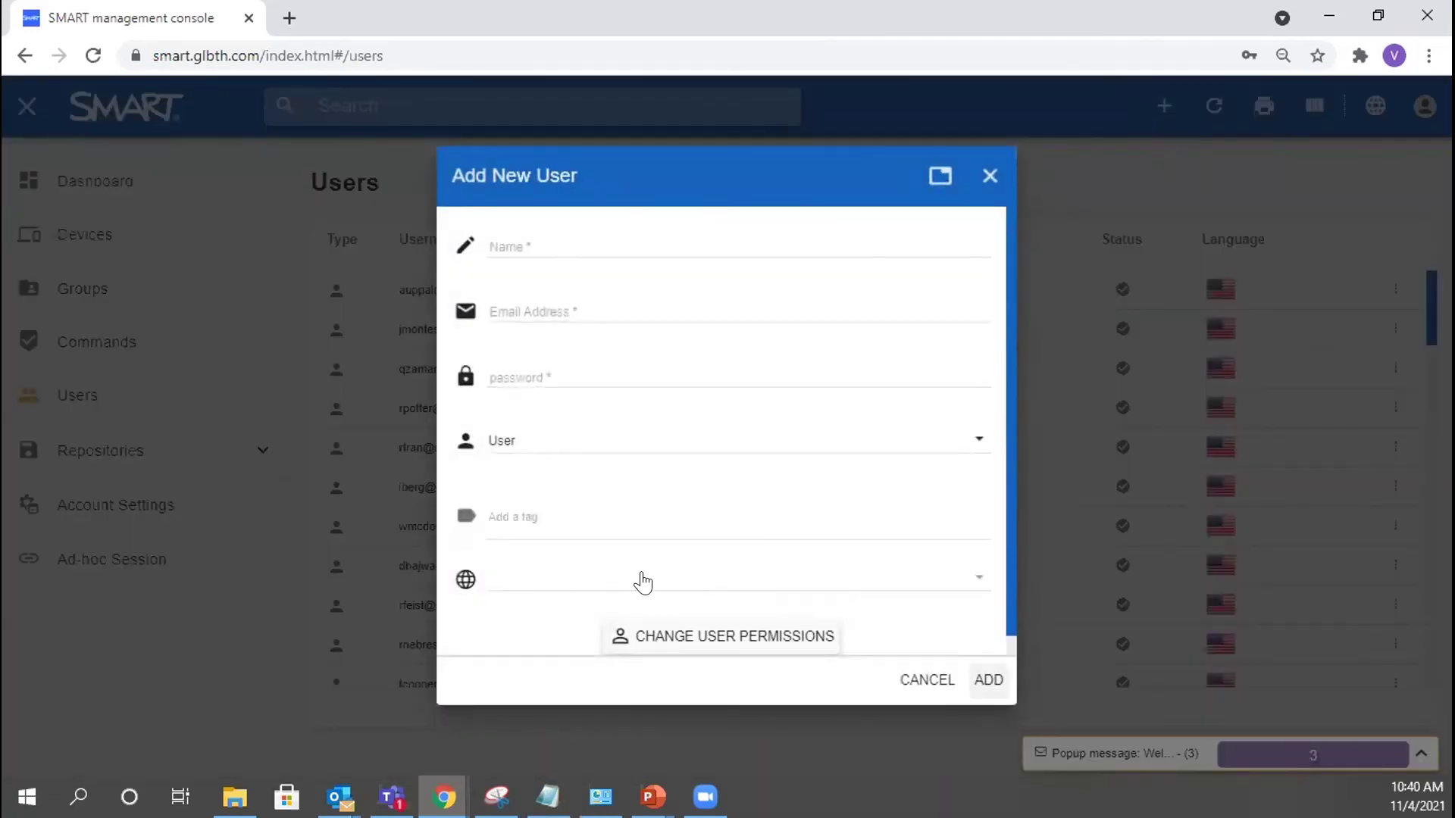
pyautogui.scroll(-1, 761, 570)
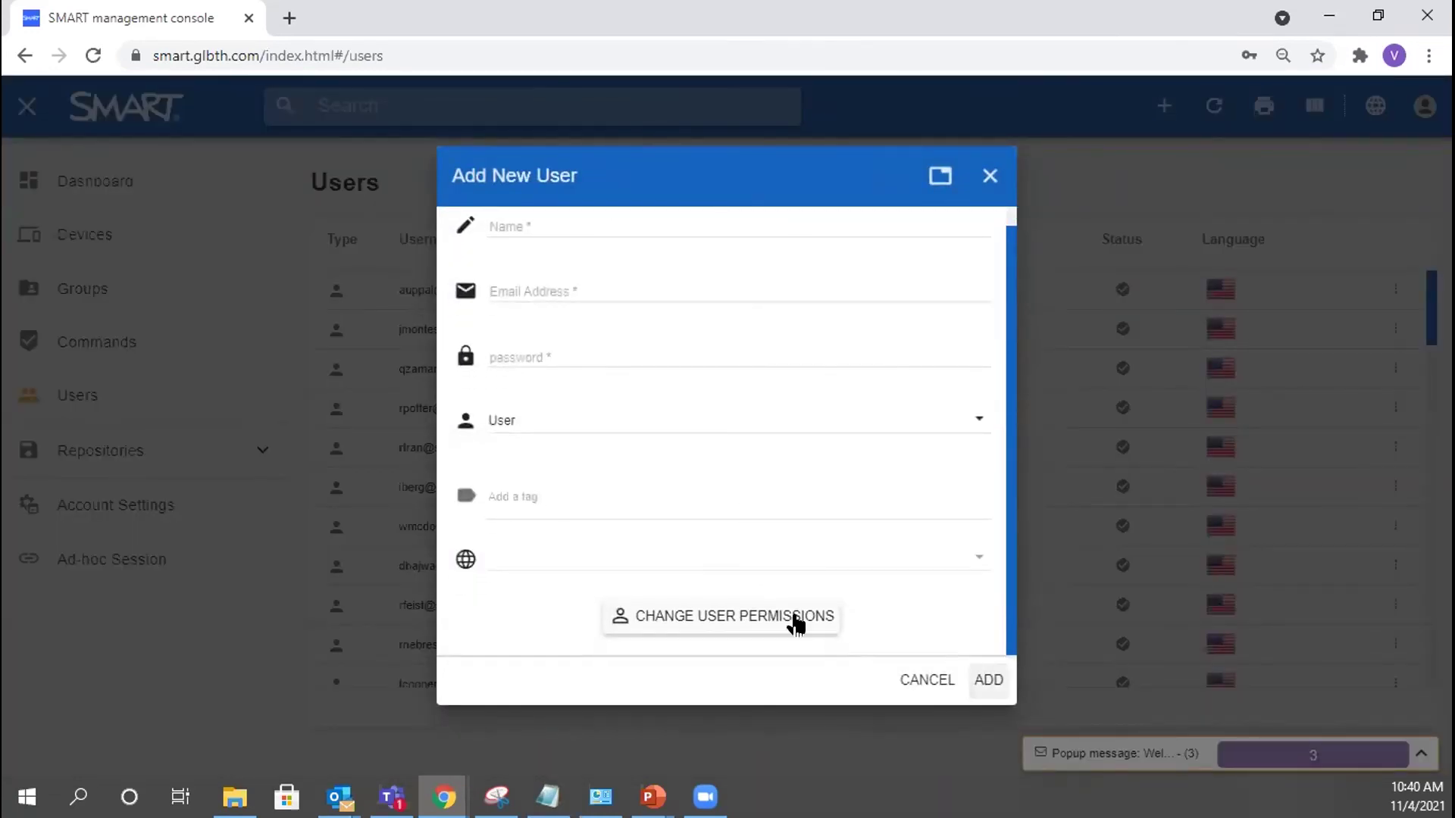
pyautogui.click(715, 623)
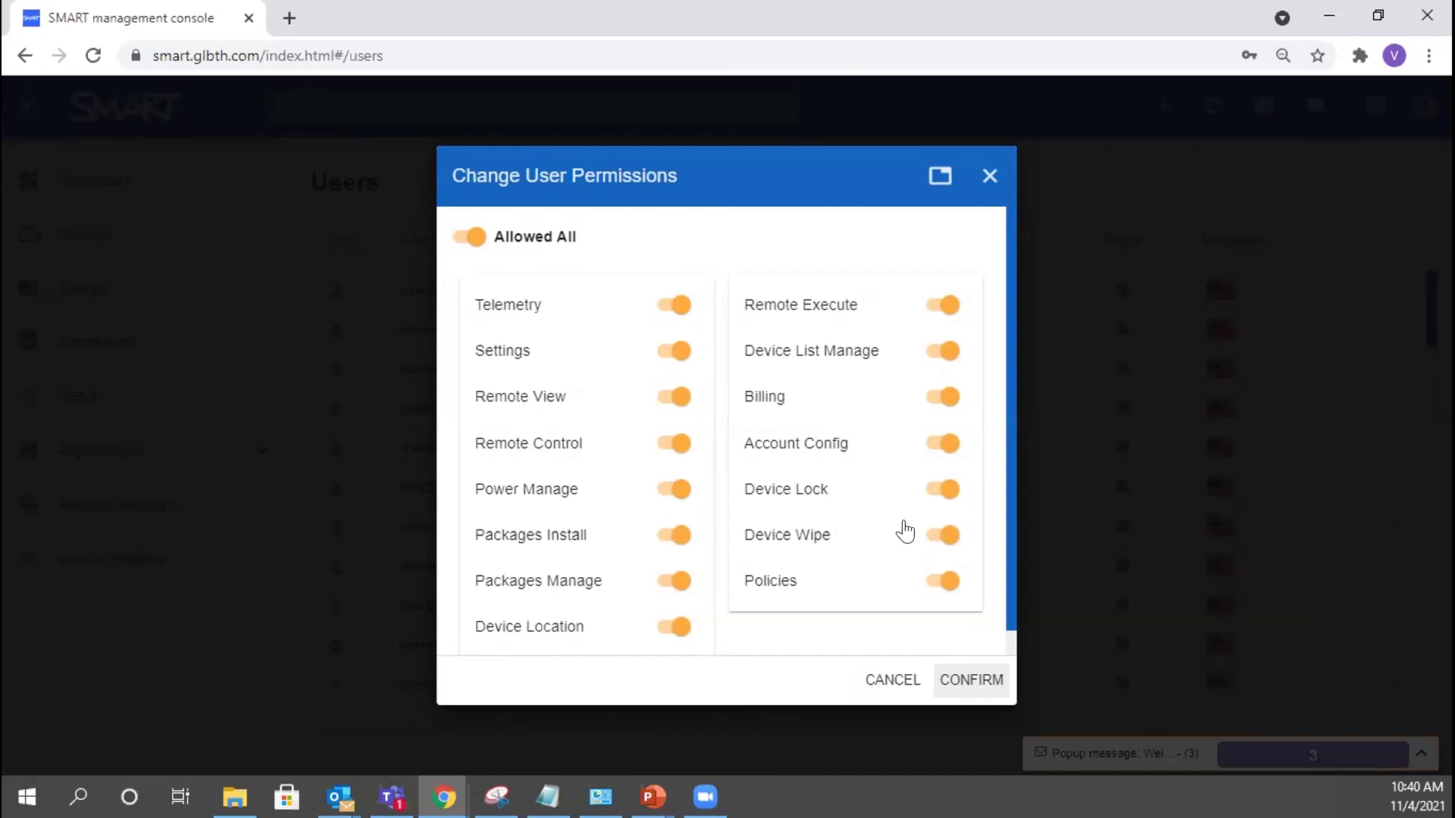
pyautogui.click(941, 532)
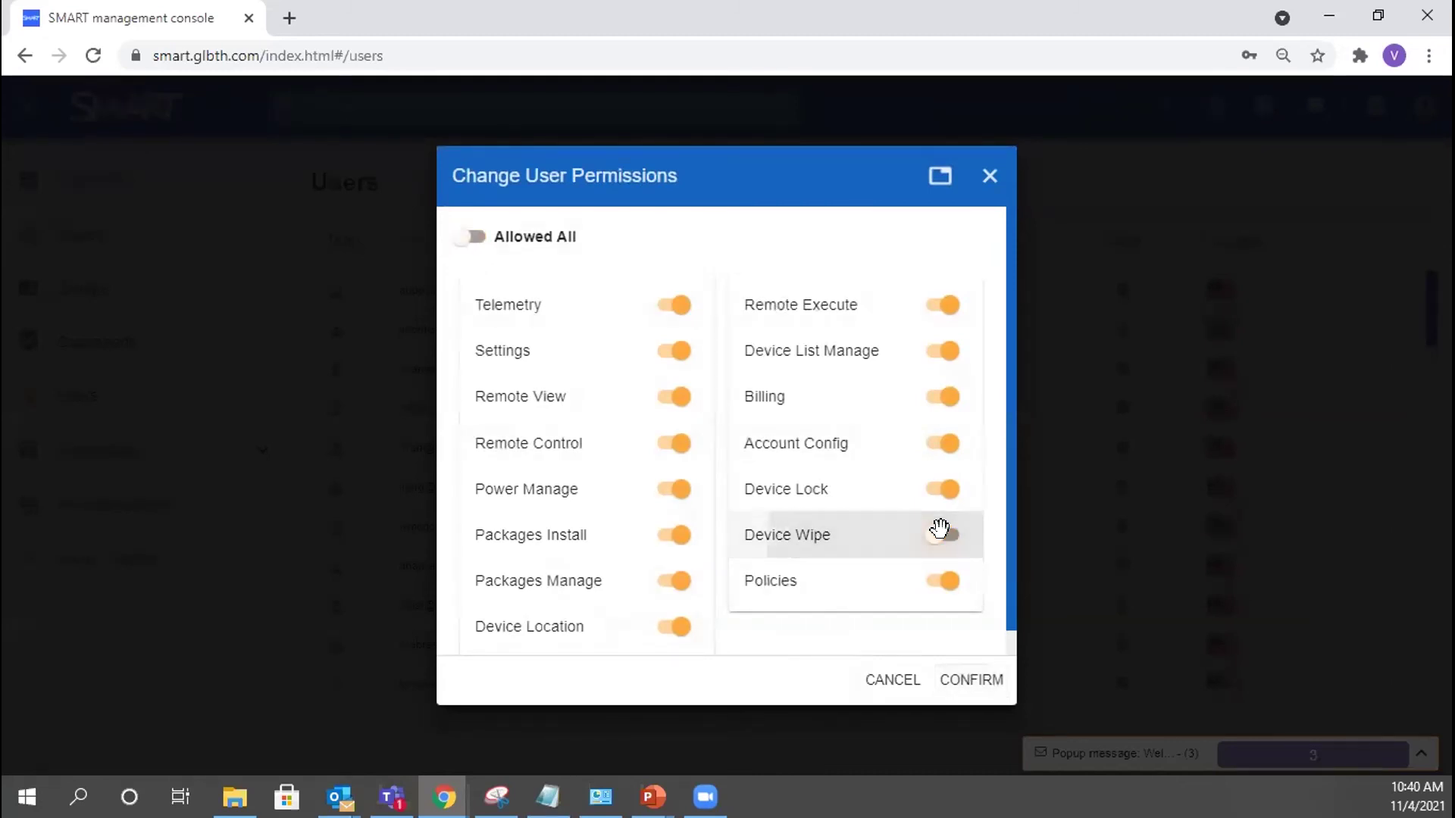
pyautogui.click(670, 533)
pyautogui.click(962, 679)
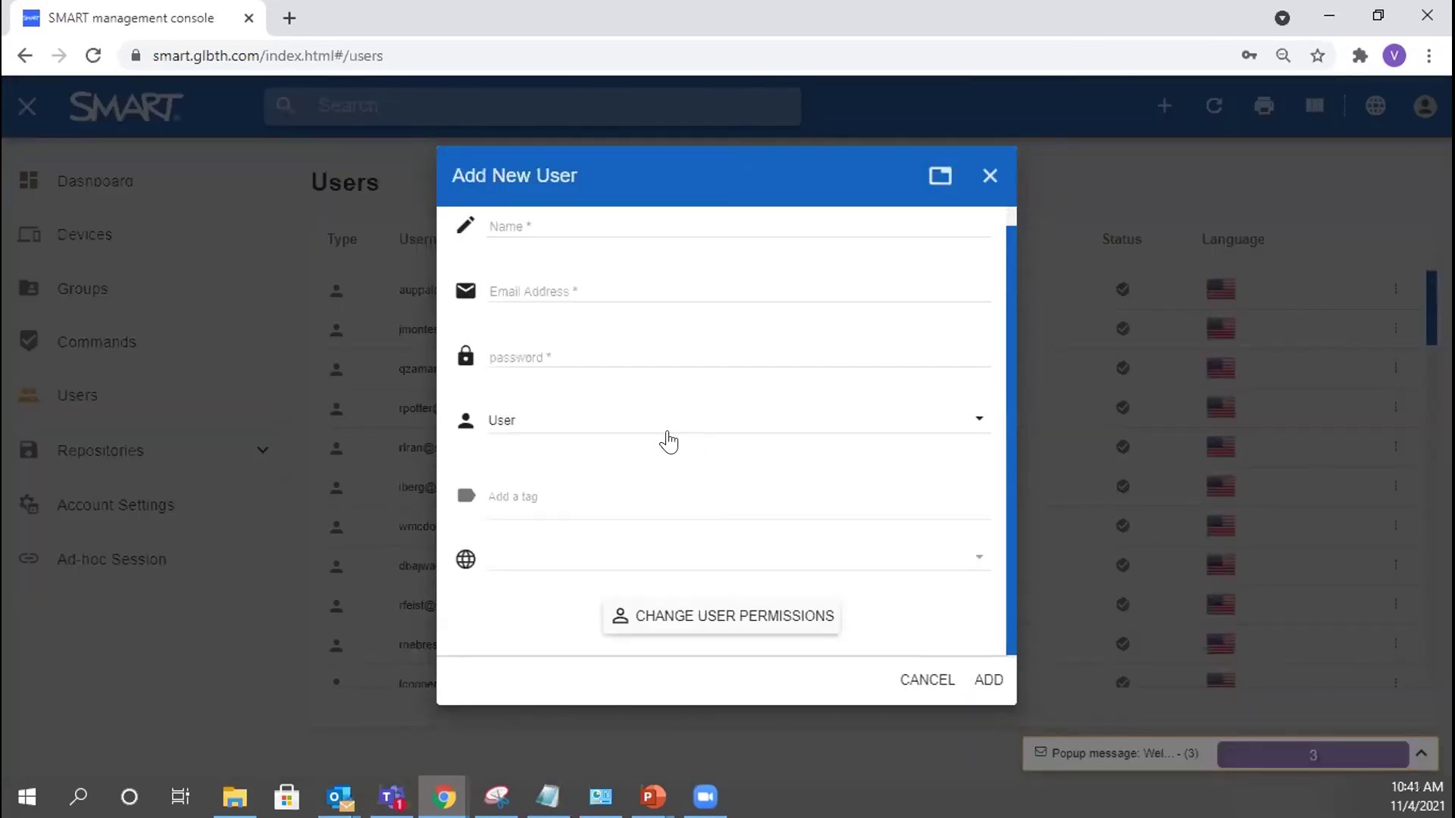
# - Keep the User role in the new user form, review its permission list, and cancel the permissions dialog
pyautogui.click(641, 423)
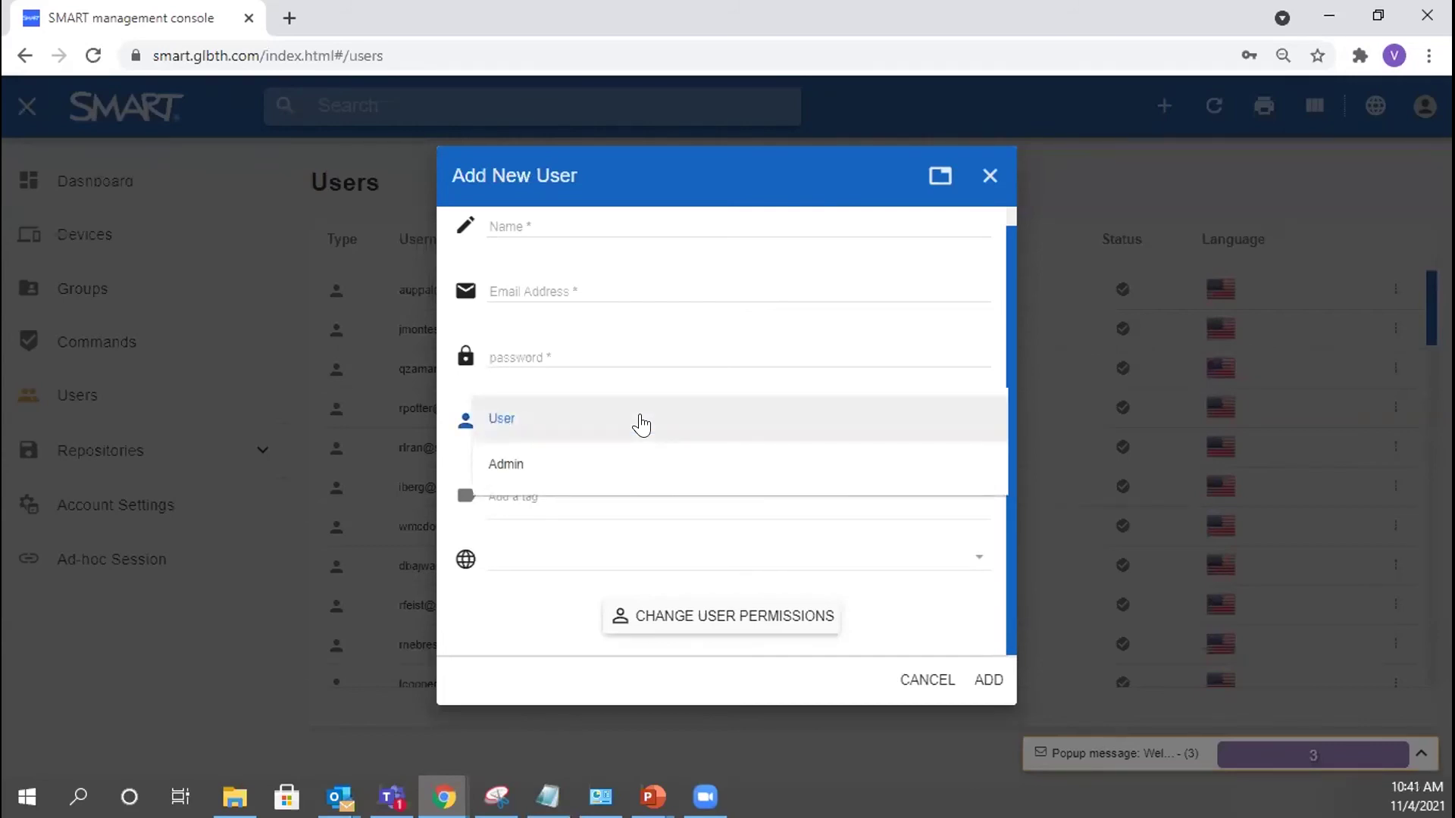
pyautogui.click(635, 427)
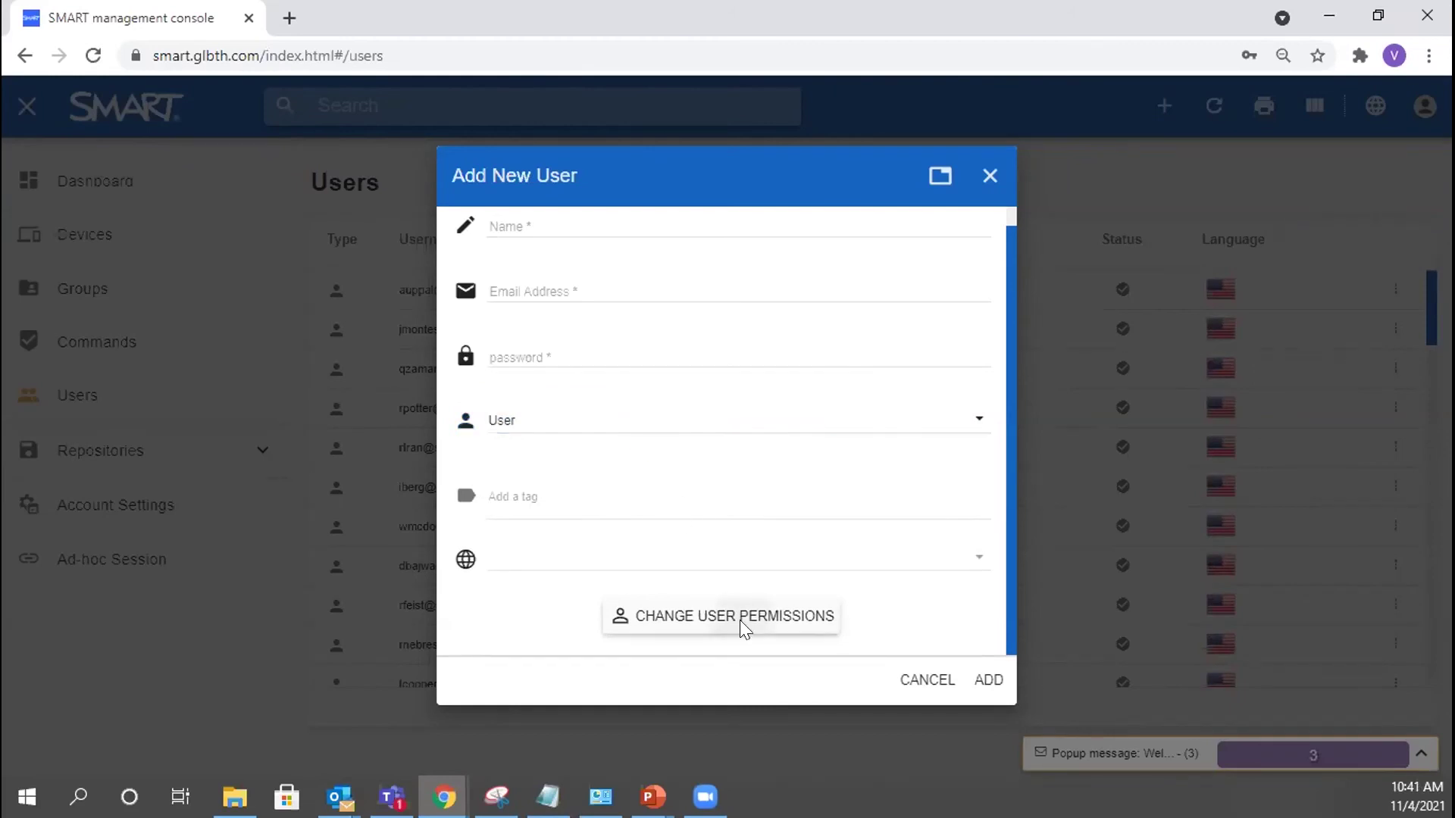
pyautogui.click(740, 618)
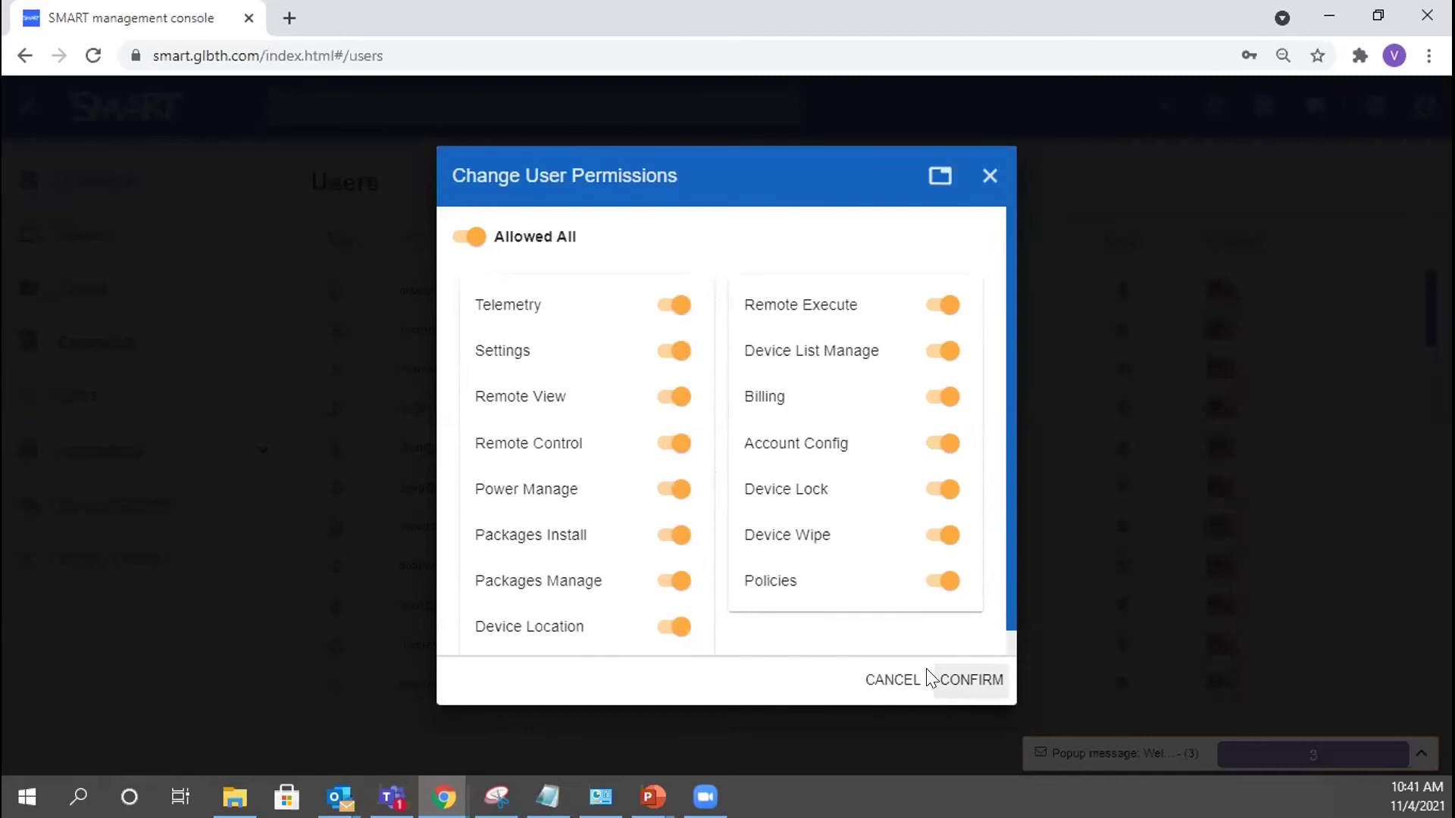
pyautogui.click(892, 680)
pyautogui.rightClick(896, 674)
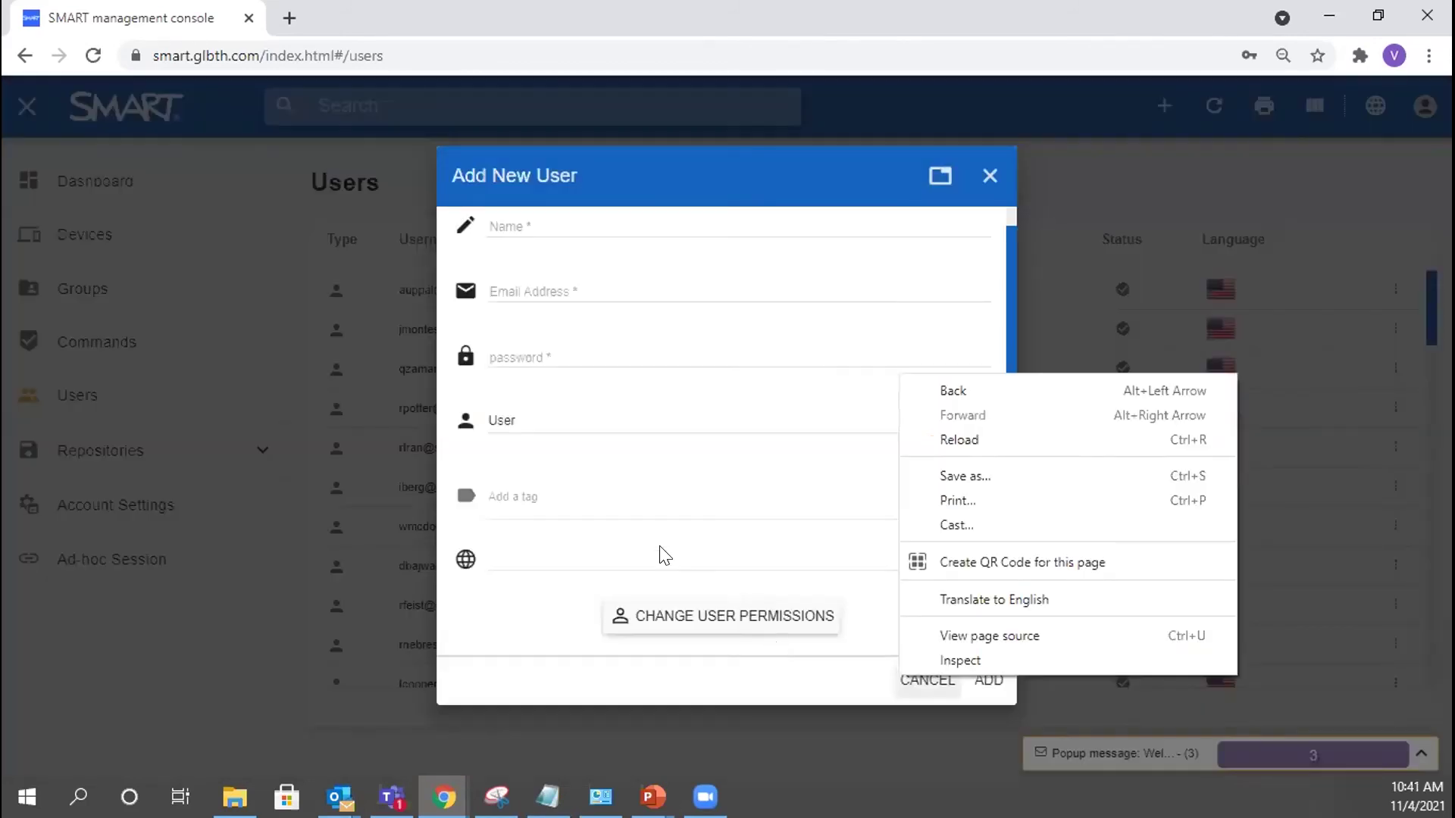
# - Try the Admin role with the Remote View and Settings permissions turned off, and cancel the permission changes
pyautogui.click(655, 421)
pyautogui.click(621, 460)
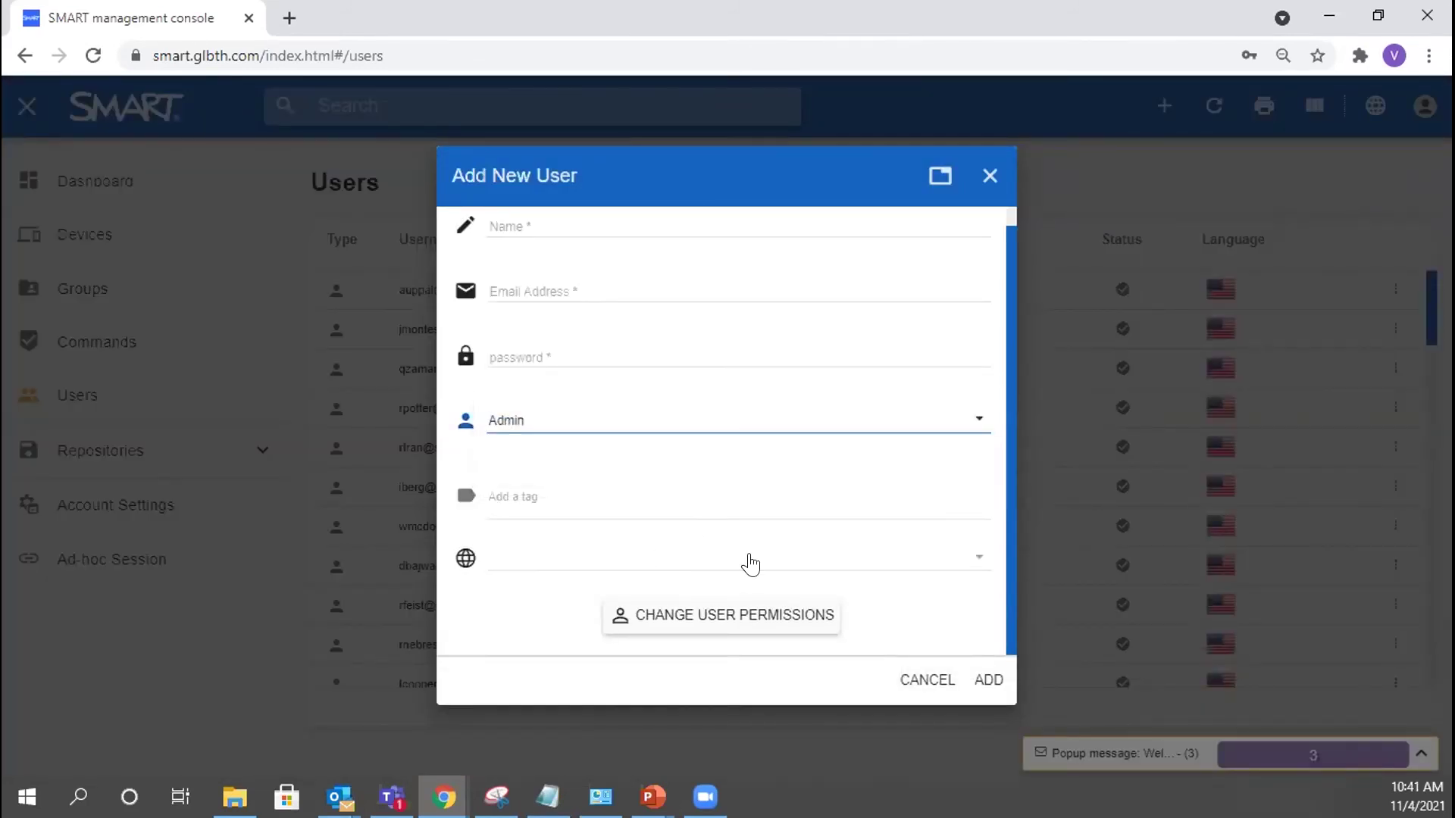
pyautogui.click(749, 625)
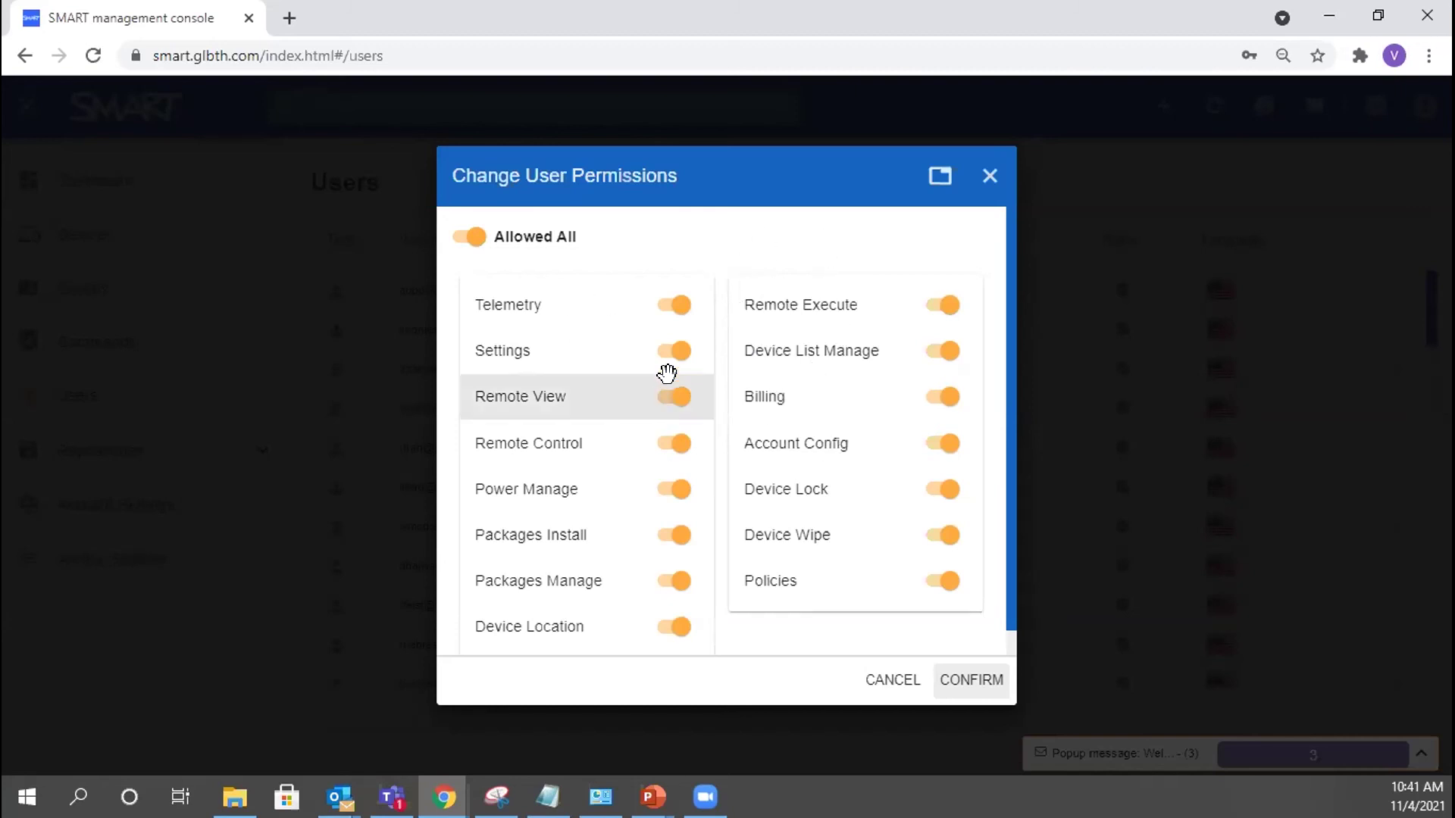
pyautogui.click(669, 395)
pyautogui.click(670, 350)
pyautogui.click(898, 682)
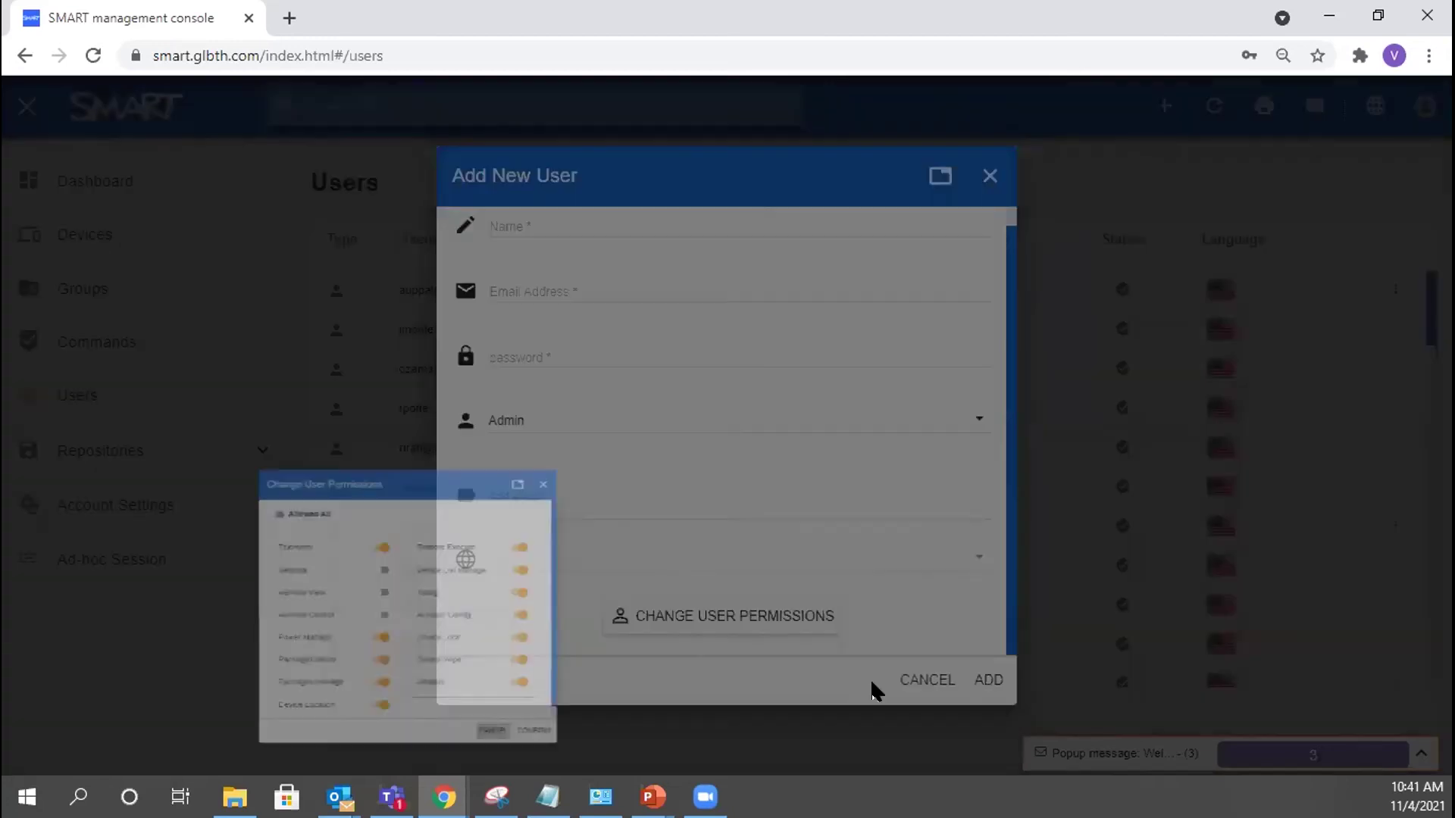
# - Switch the new user form back to the User role, review its permissions, and cancel without adding the user
pyautogui.click(542, 420)
pyautogui.click(534, 376)
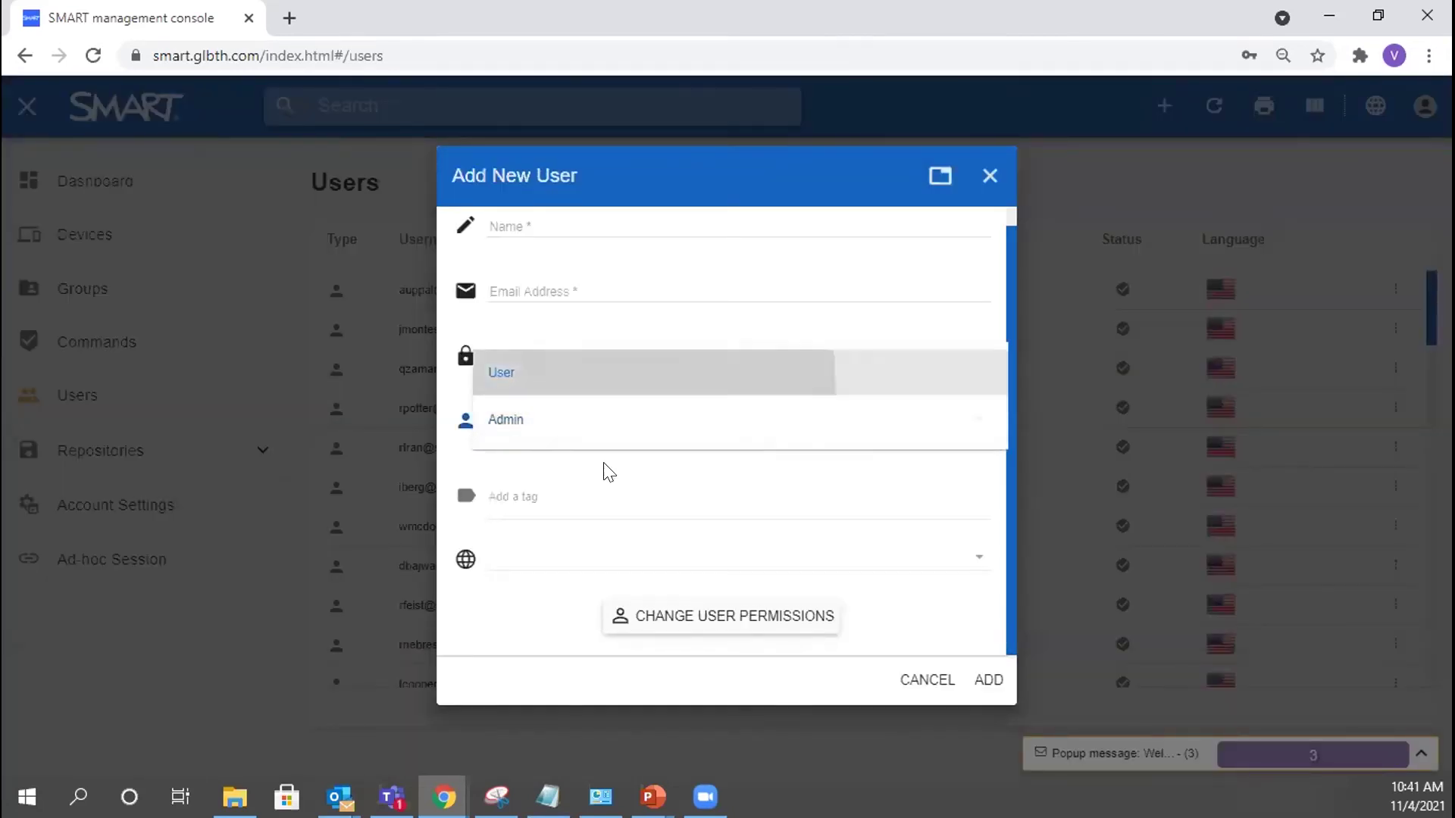
pyautogui.click(715, 620)
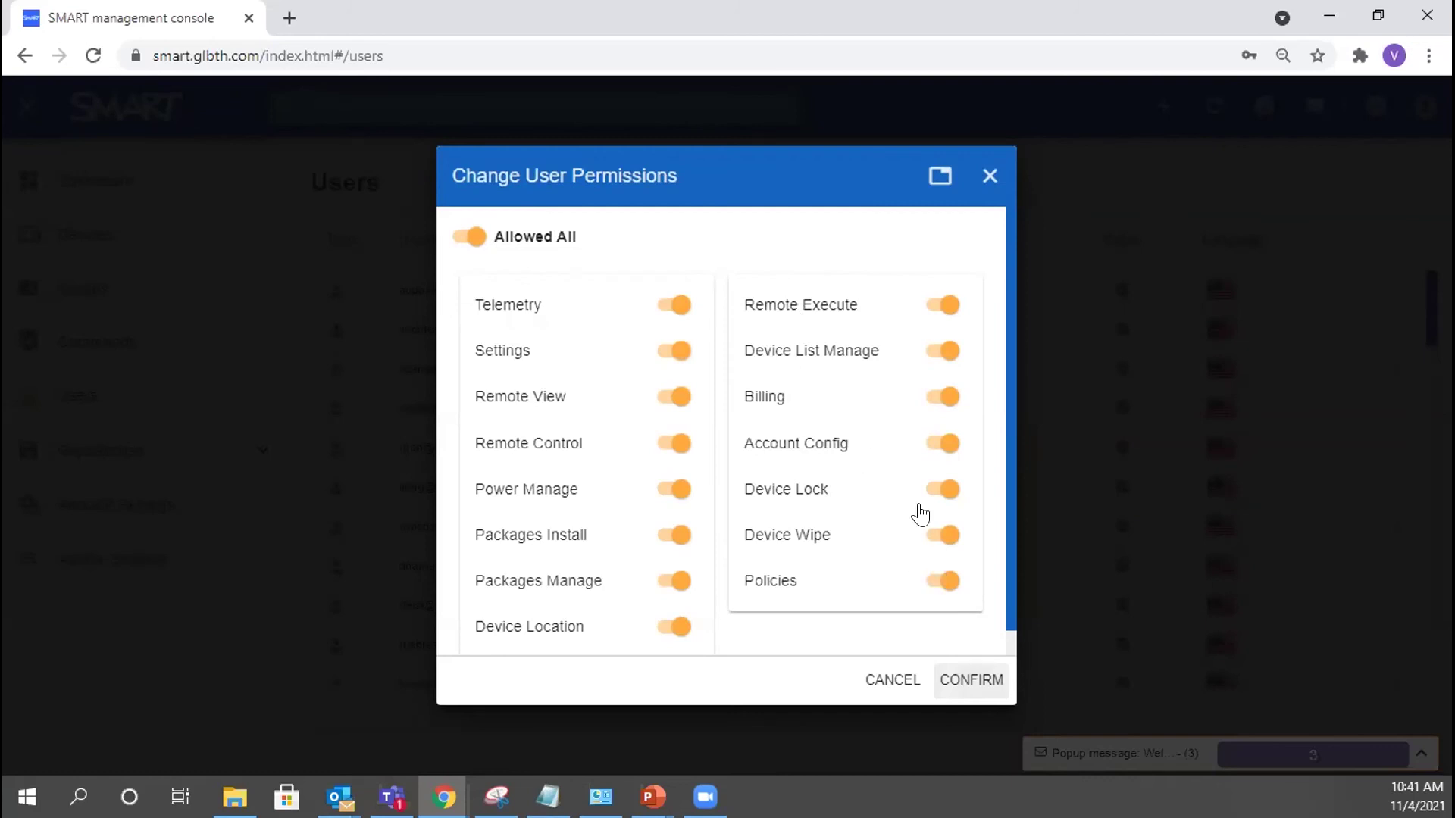
pyautogui.click(890, 686)
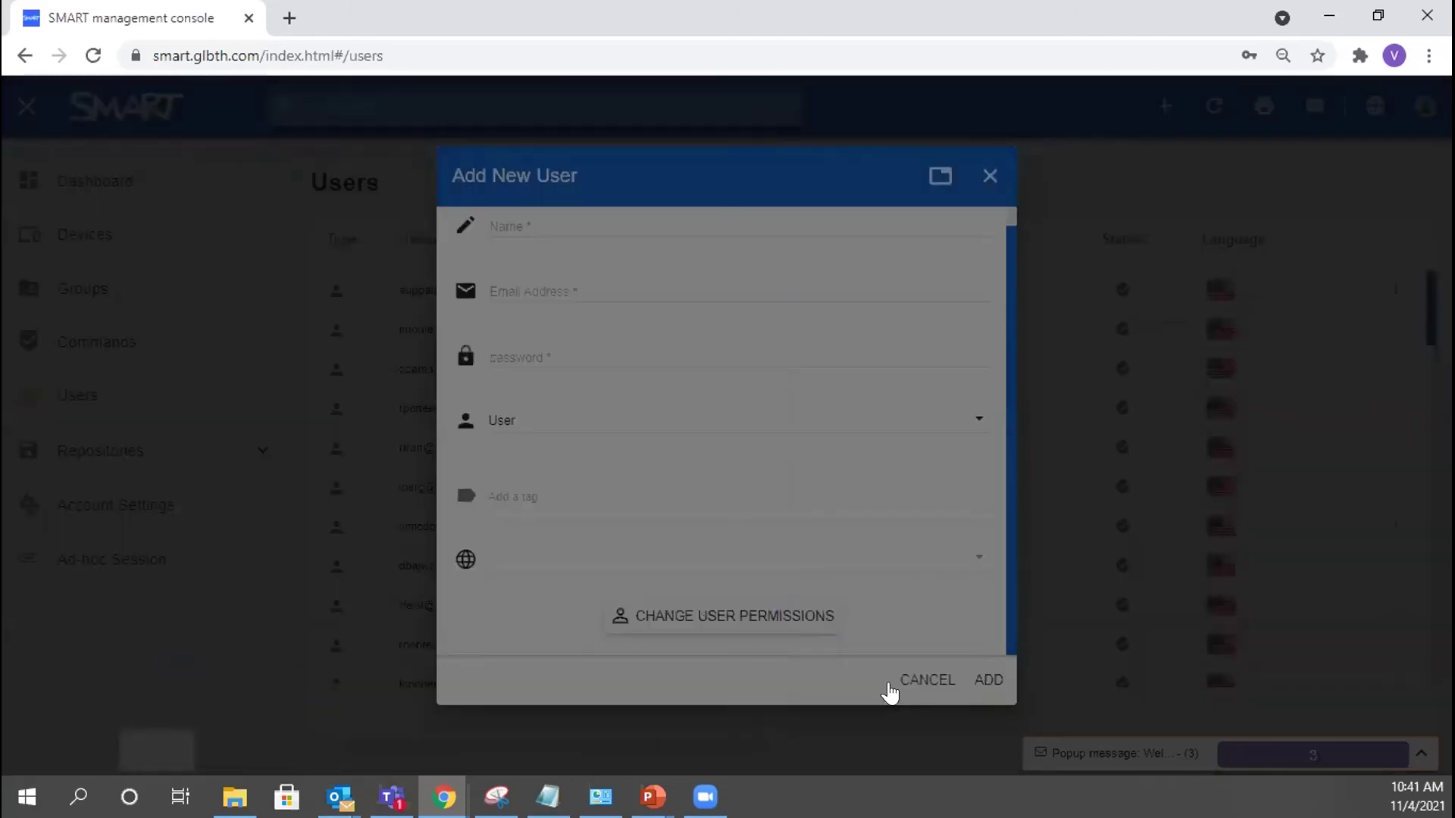
pyautogui.click(914, 691)
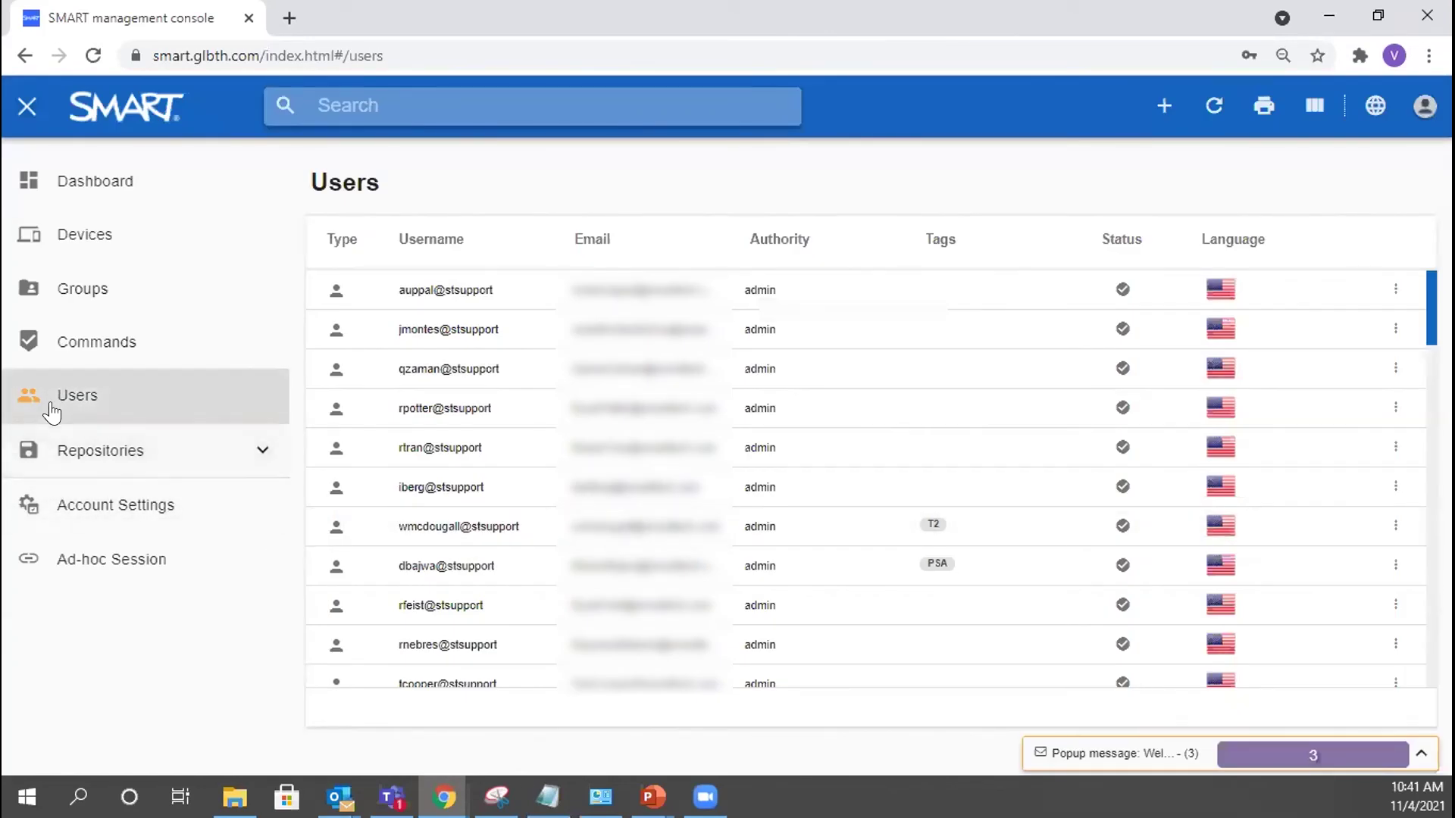
# - Open the Triggers repository to view the existing triggers
pyautogui.click(102, 452)
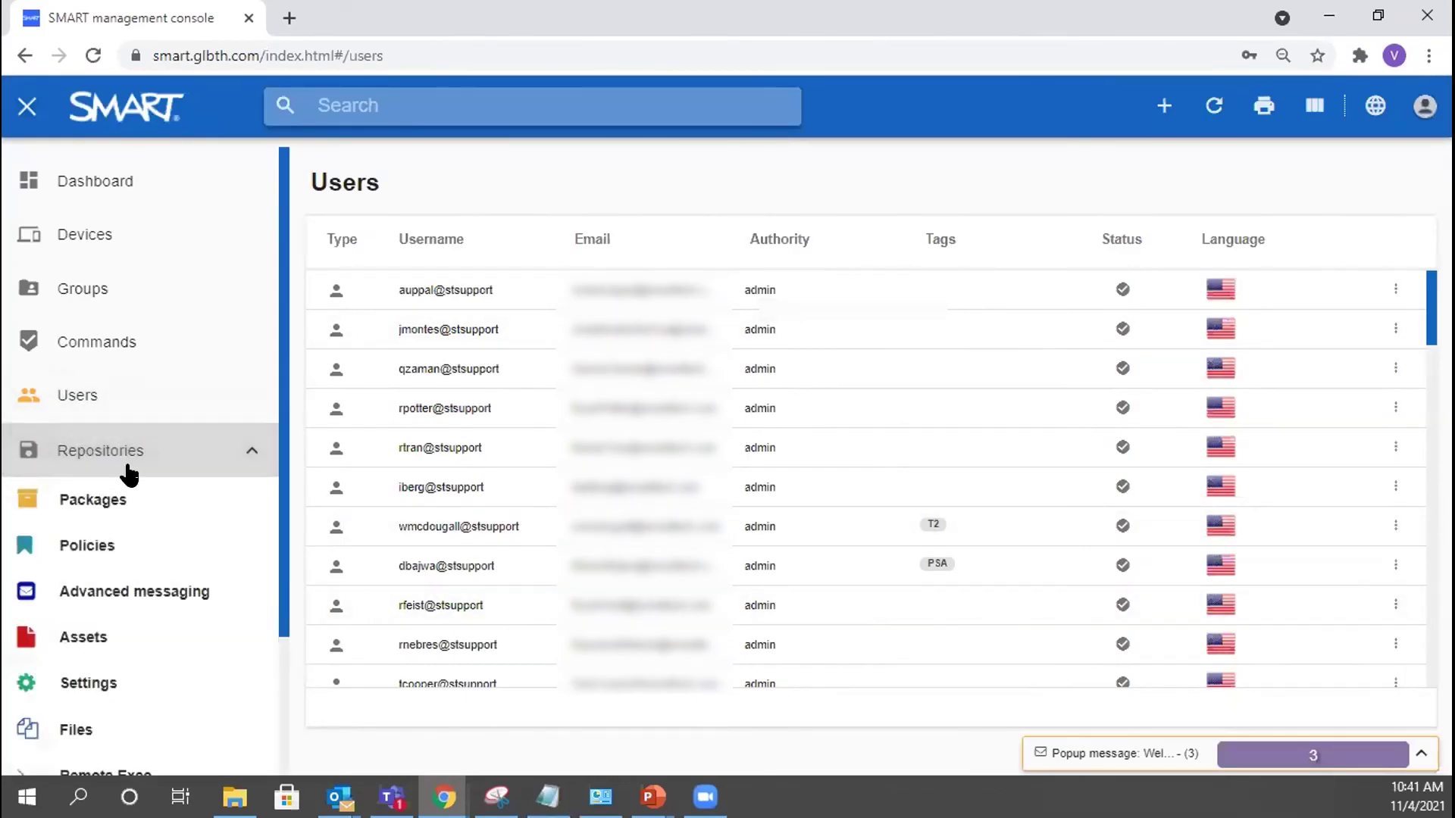
pyautogui.scroll(-1, 144, 500)
pyautogui.scroll(-1, 152, 470)
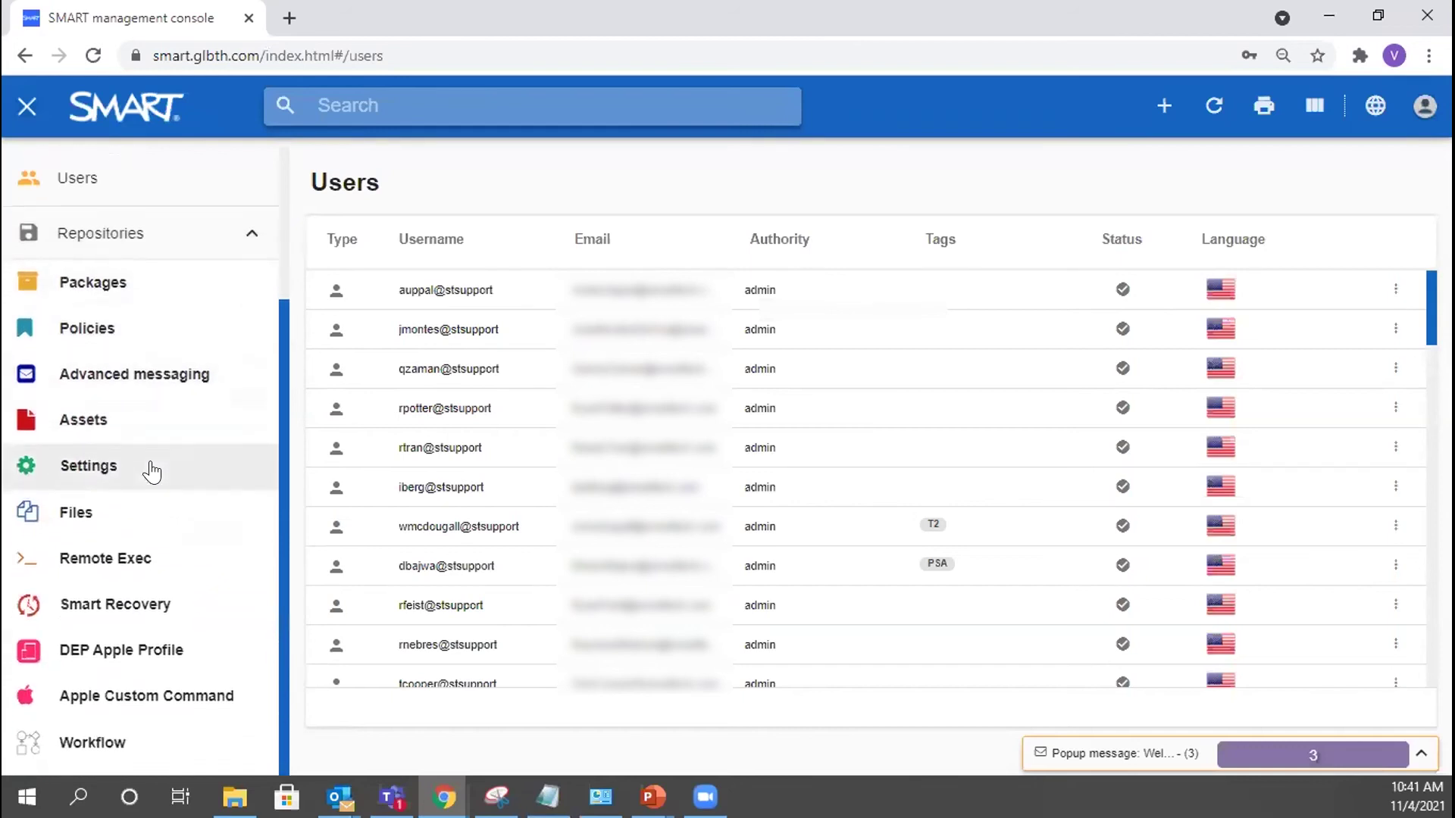
pyautogui.scroll(-1, 151, 471)
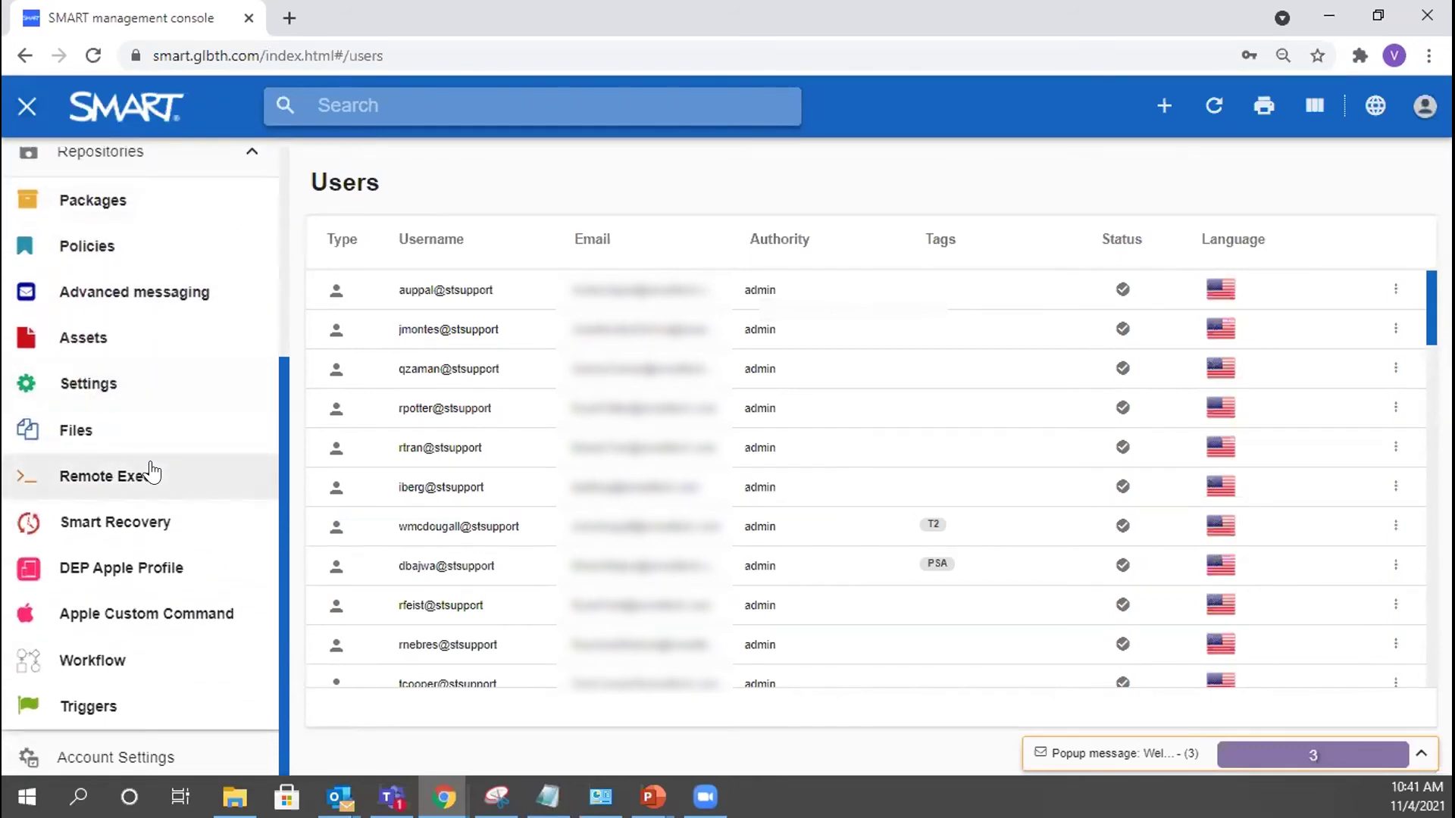
pyautogui.click(96, 713)
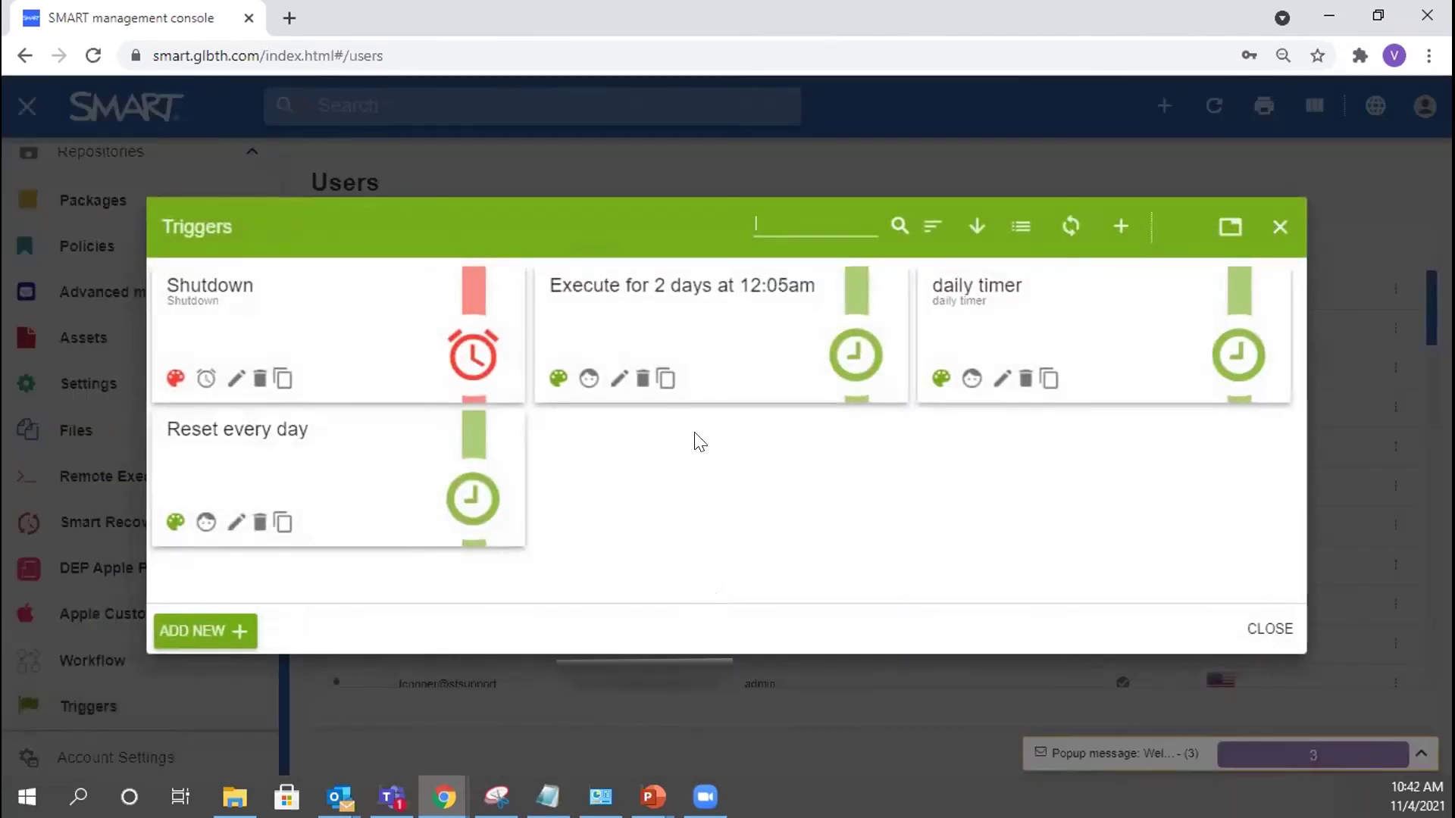
# - Examine the trigger types available for a new trigger, cancel the form, and close the triggers list
pyautogui.click(236, 633)
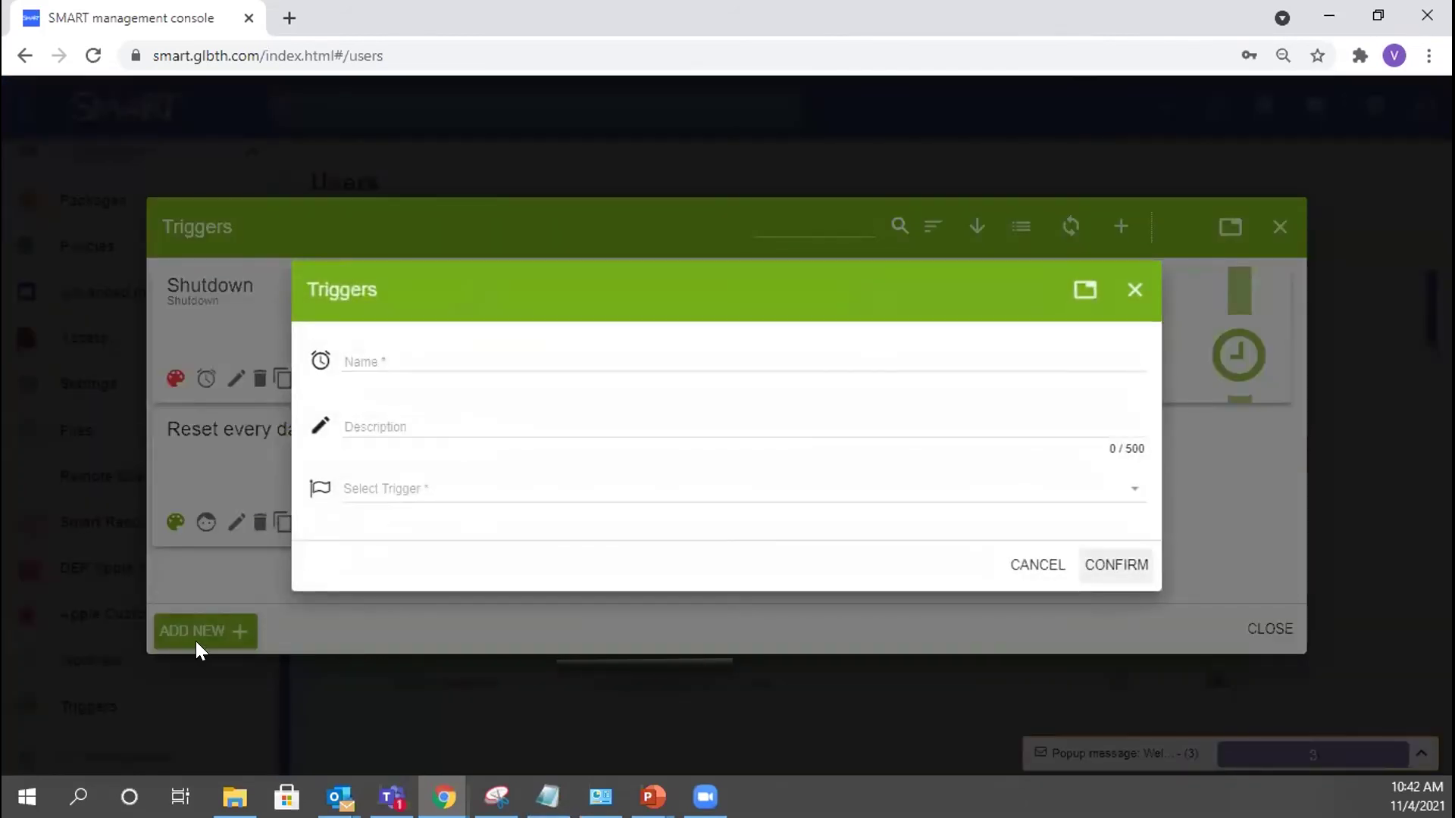
pyautogui.click(424, 492)
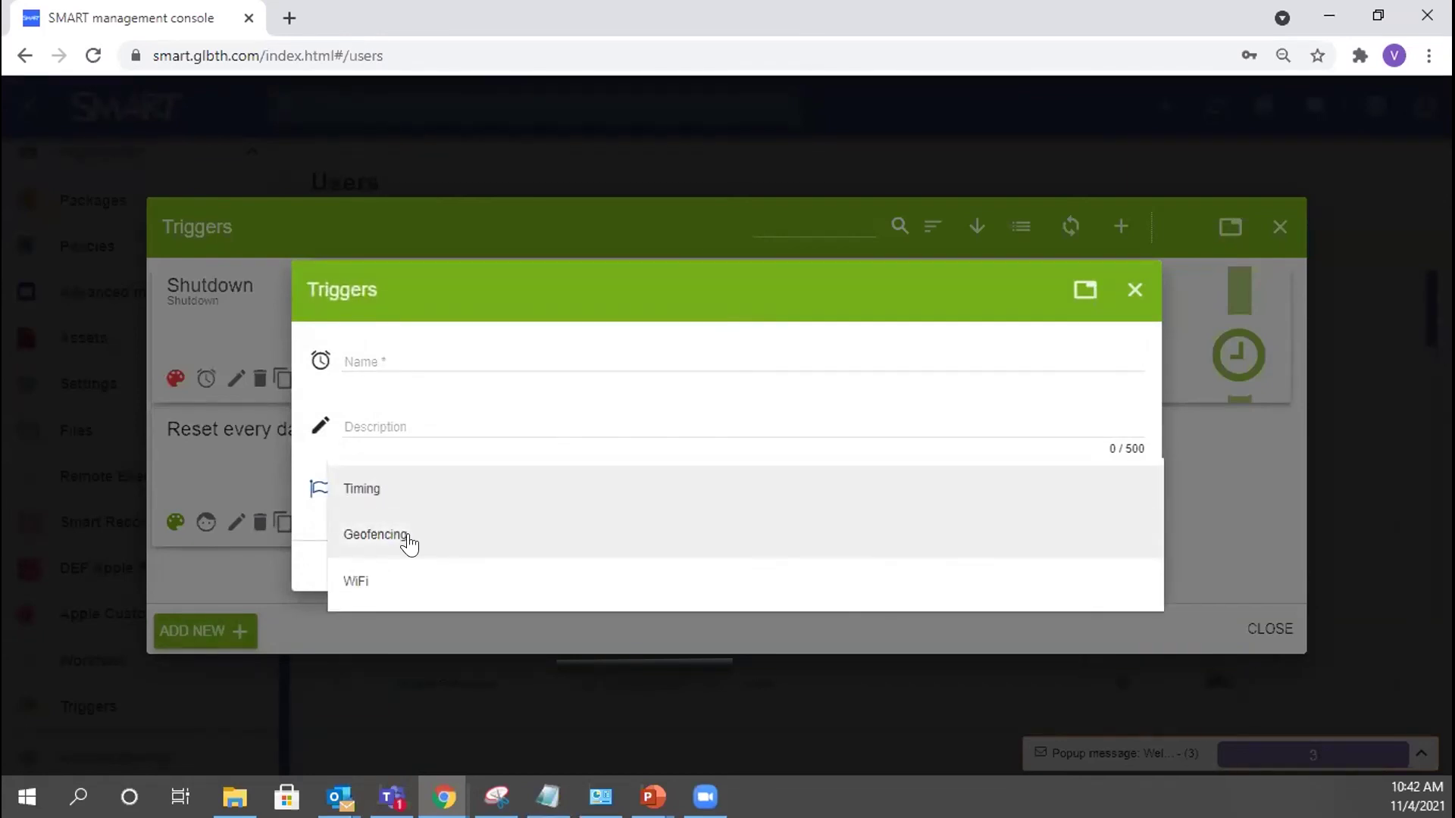
pyautogui.click(1247, 538)
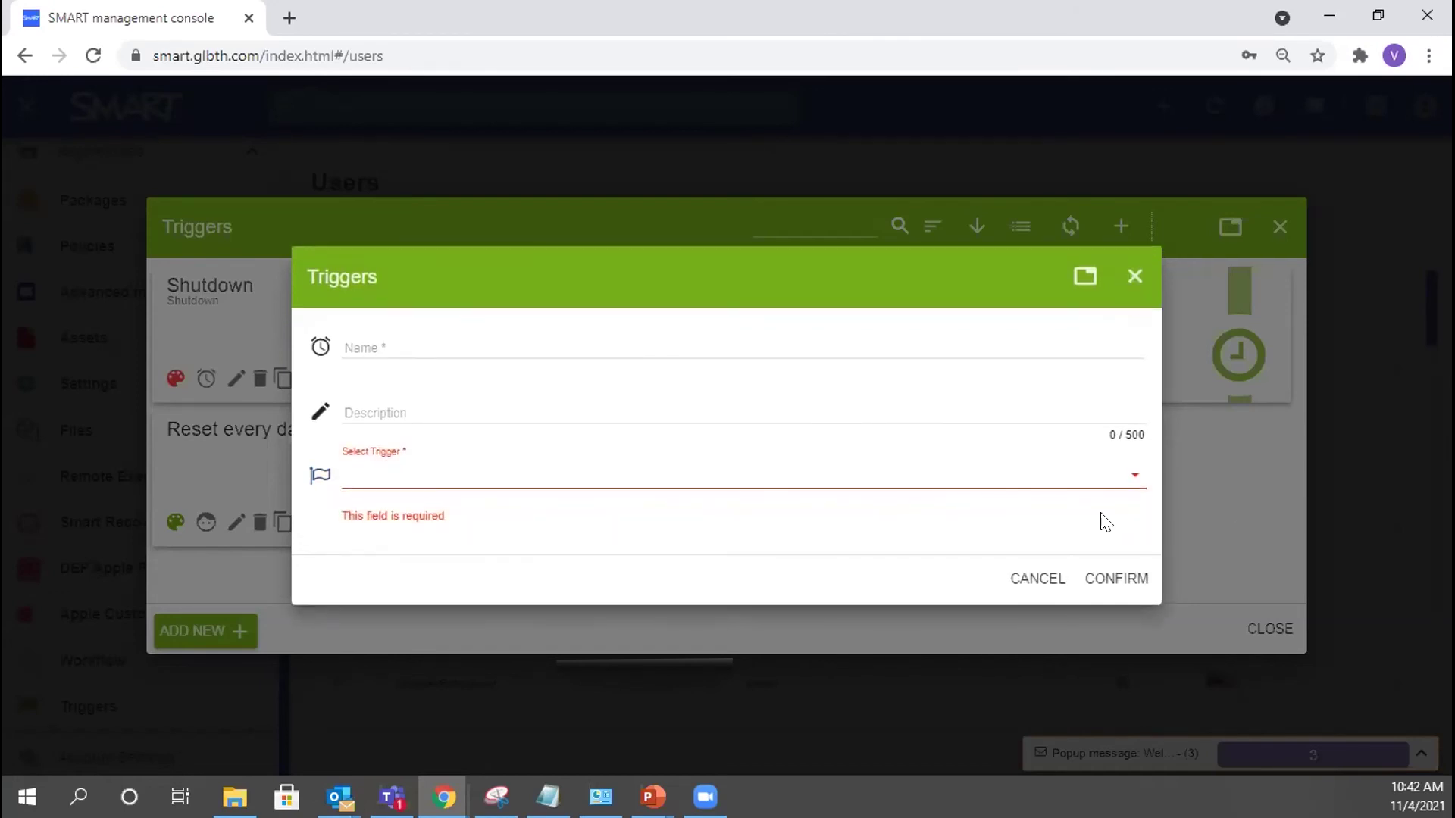
pyautogui.click(1050, 578)
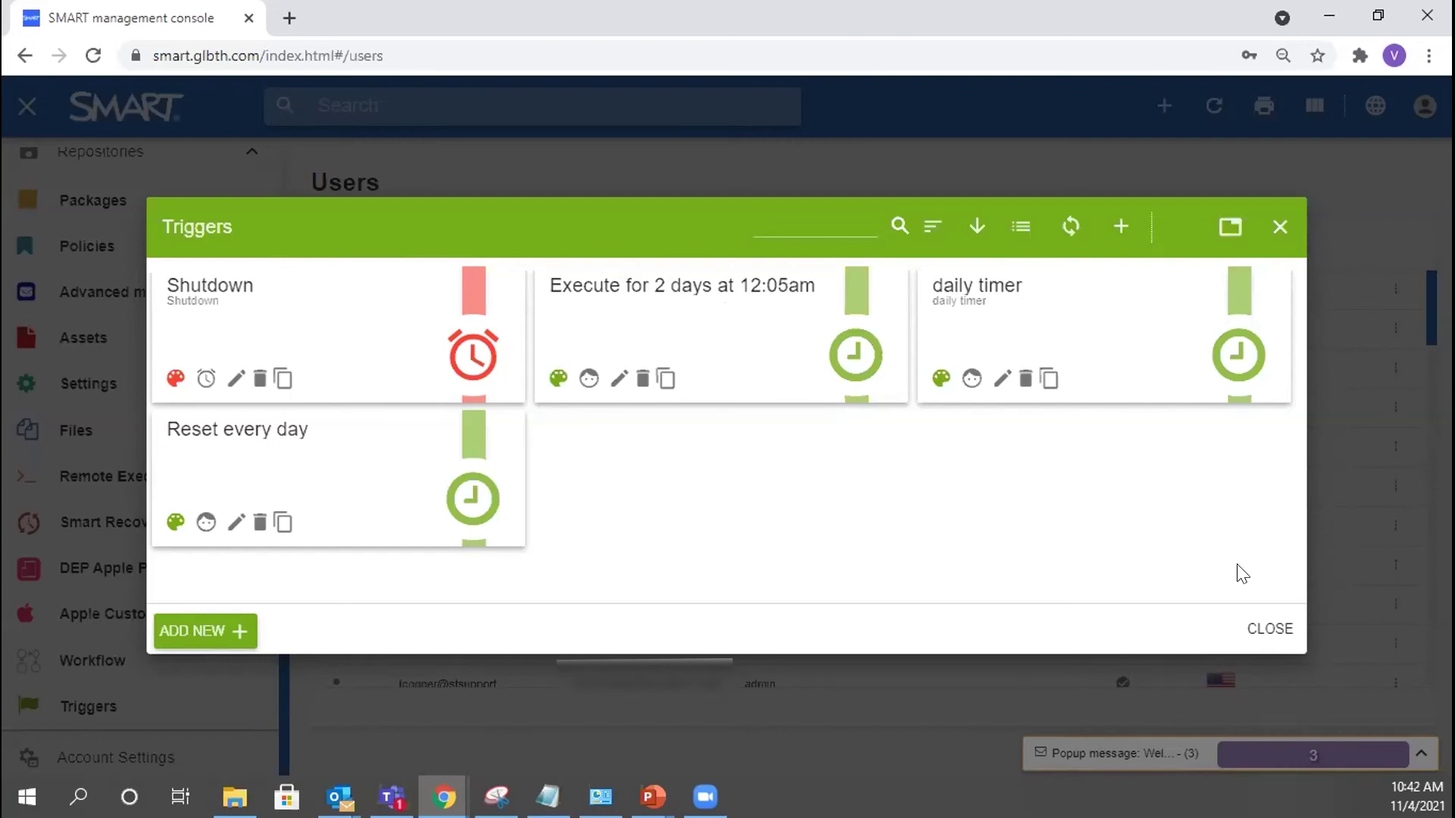
pyautogui.click(1262, 635)
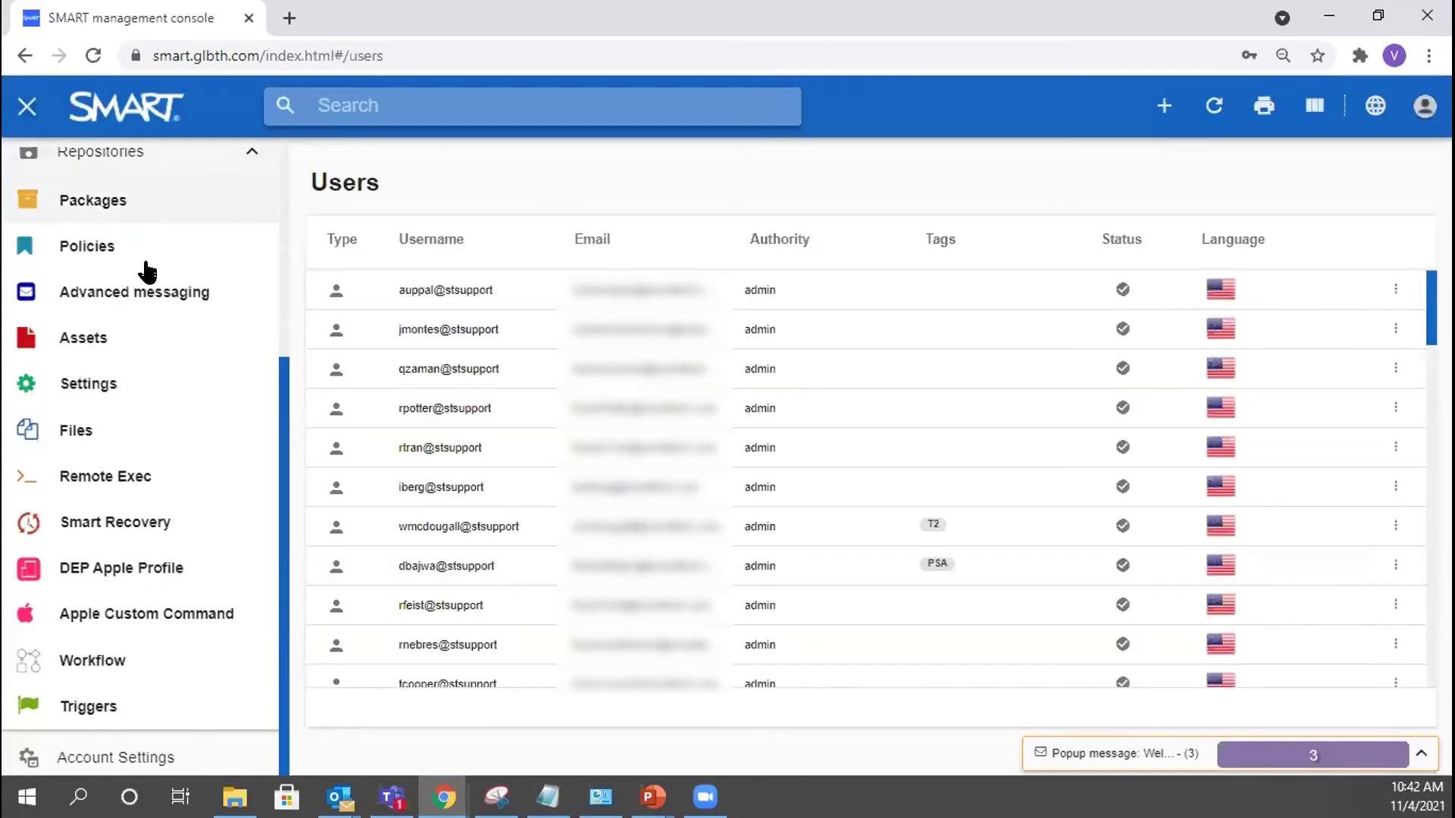
# - Return to the devices list filtered by At Home MX-V2 Displays, clear the selection, and reselect all listed devices
pyautogui.scroll(4, 148, 271)
pyautogui.click(76, 237)
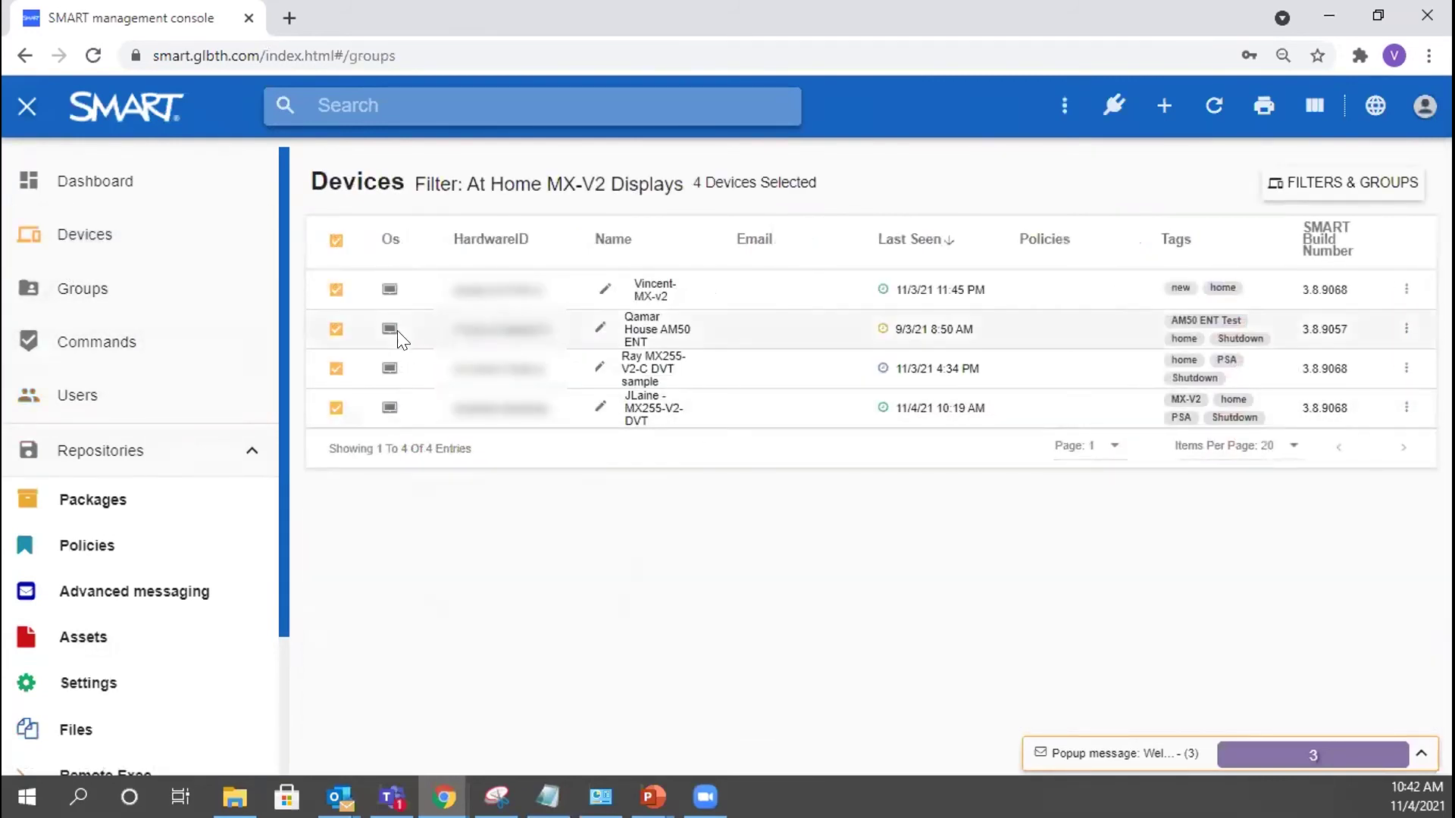
pyautogui.click(335, 242)
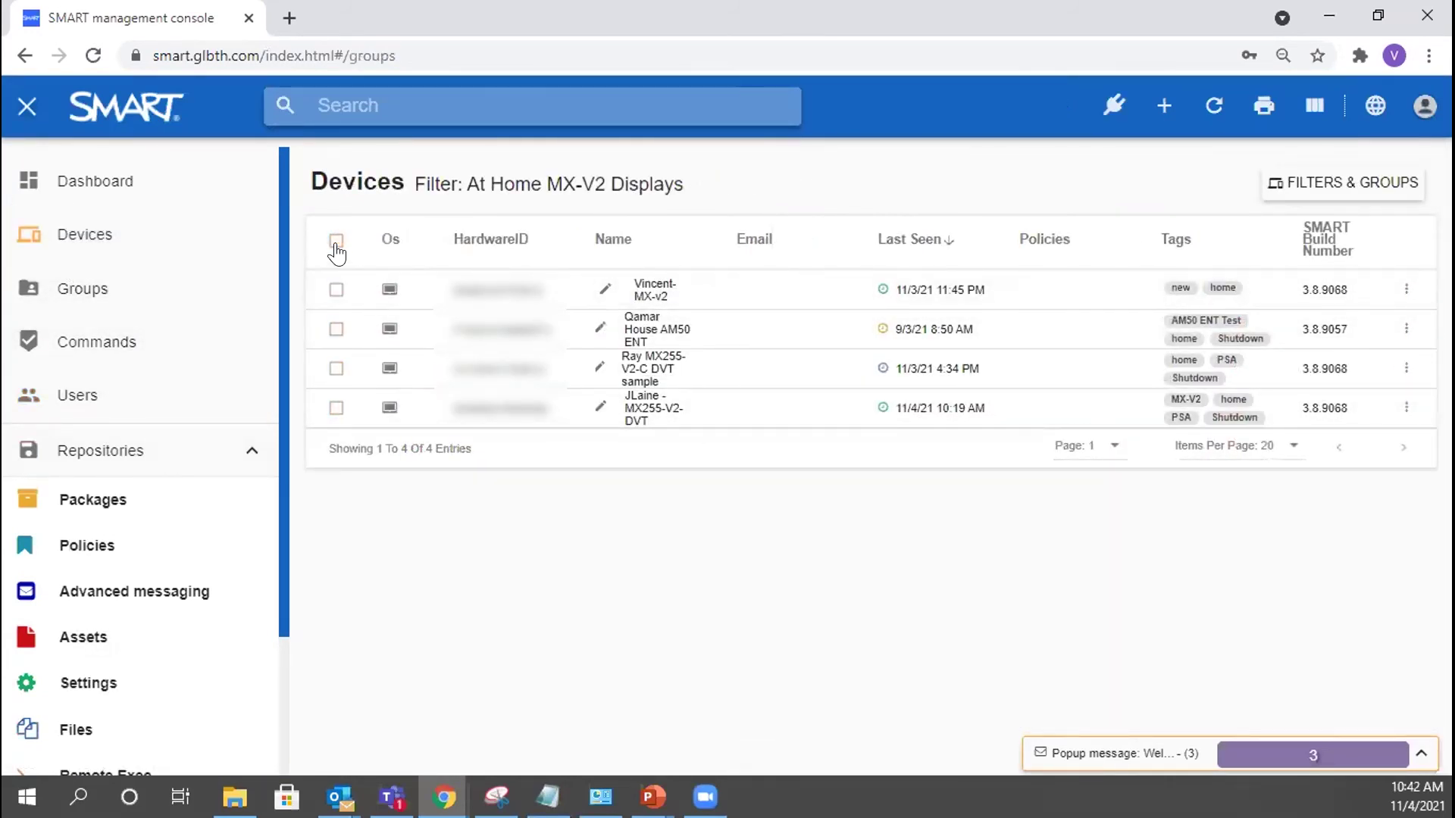
pyautogui.click(335, 243)
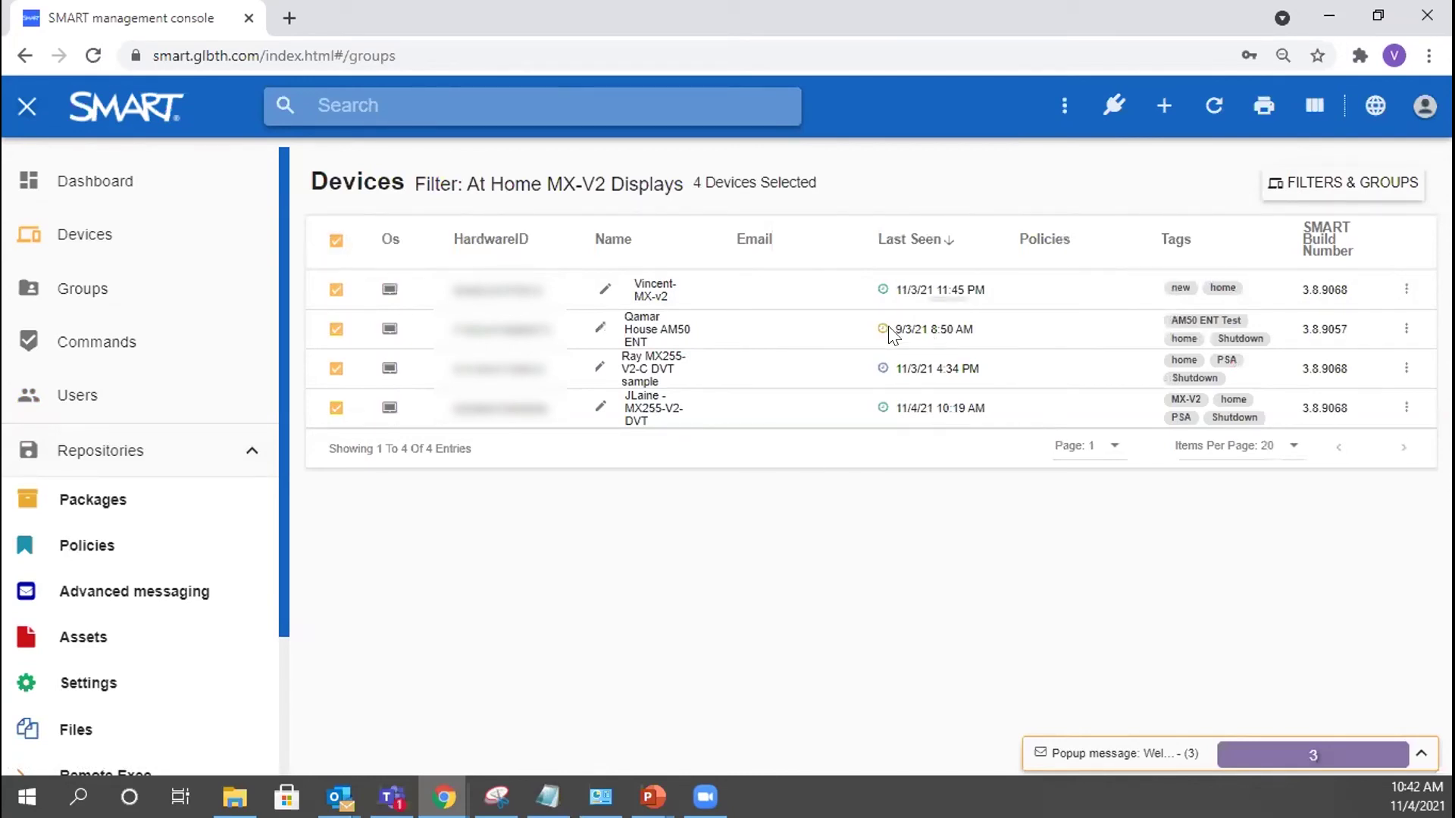
# - Start a trigger command for the selected devices with the trigger Execute for 2 days at 12:05am and name it Restart
pyautogui.click(1064, 106)
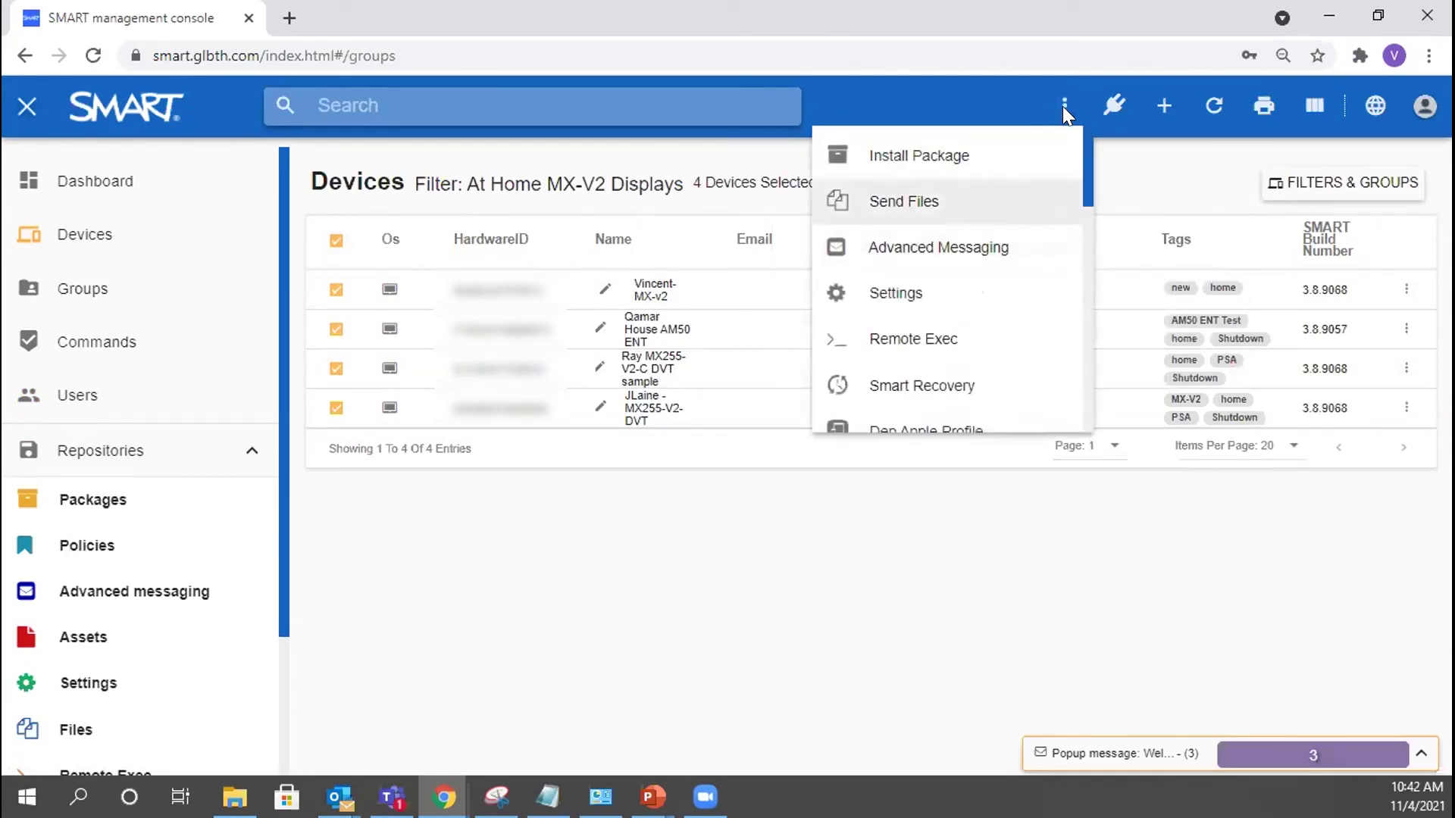
pyautogui.moveTo(1085, 180); pyautogui.dragTo(1086, 385)
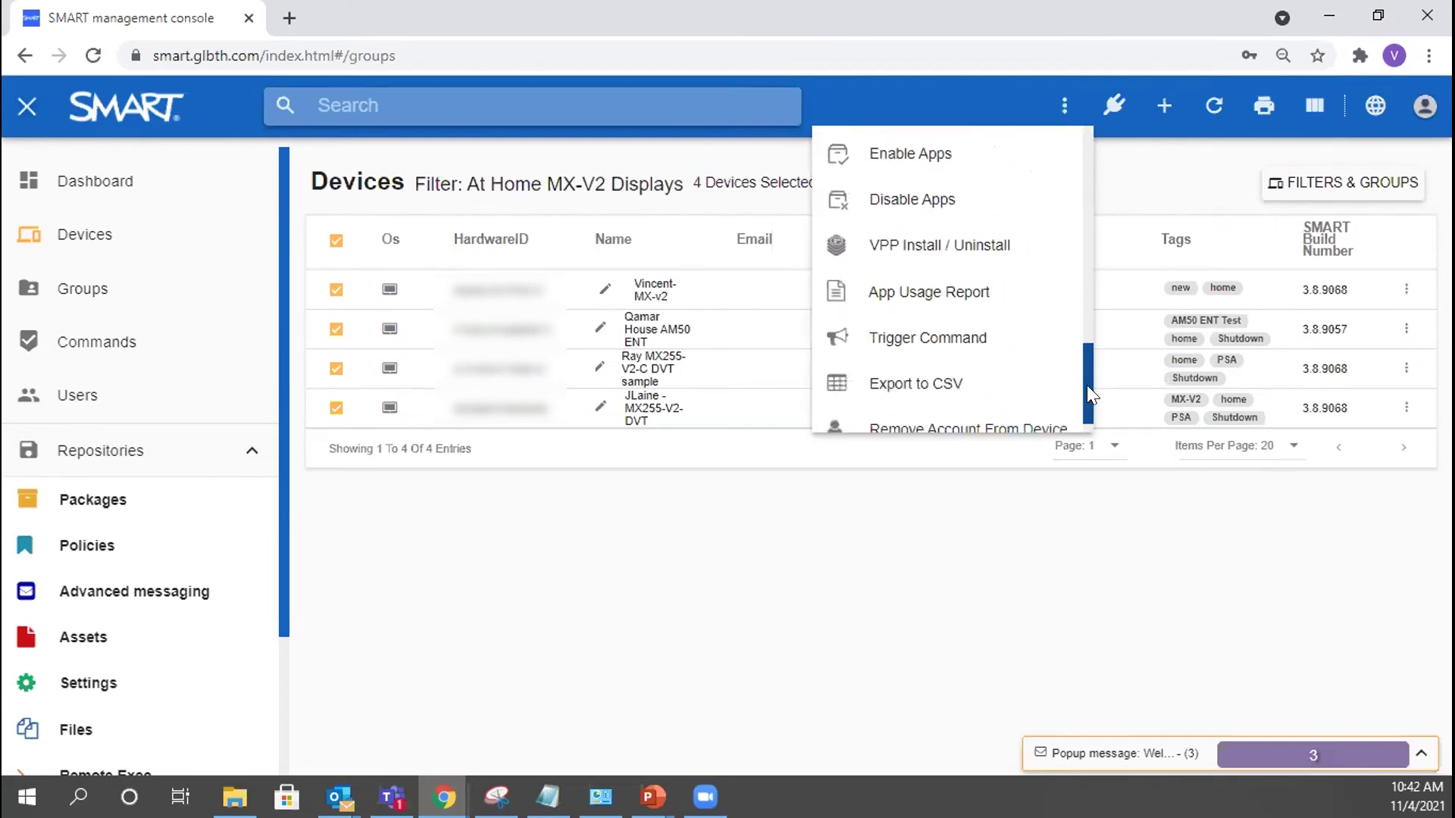
pyautogui.click(912, 339)
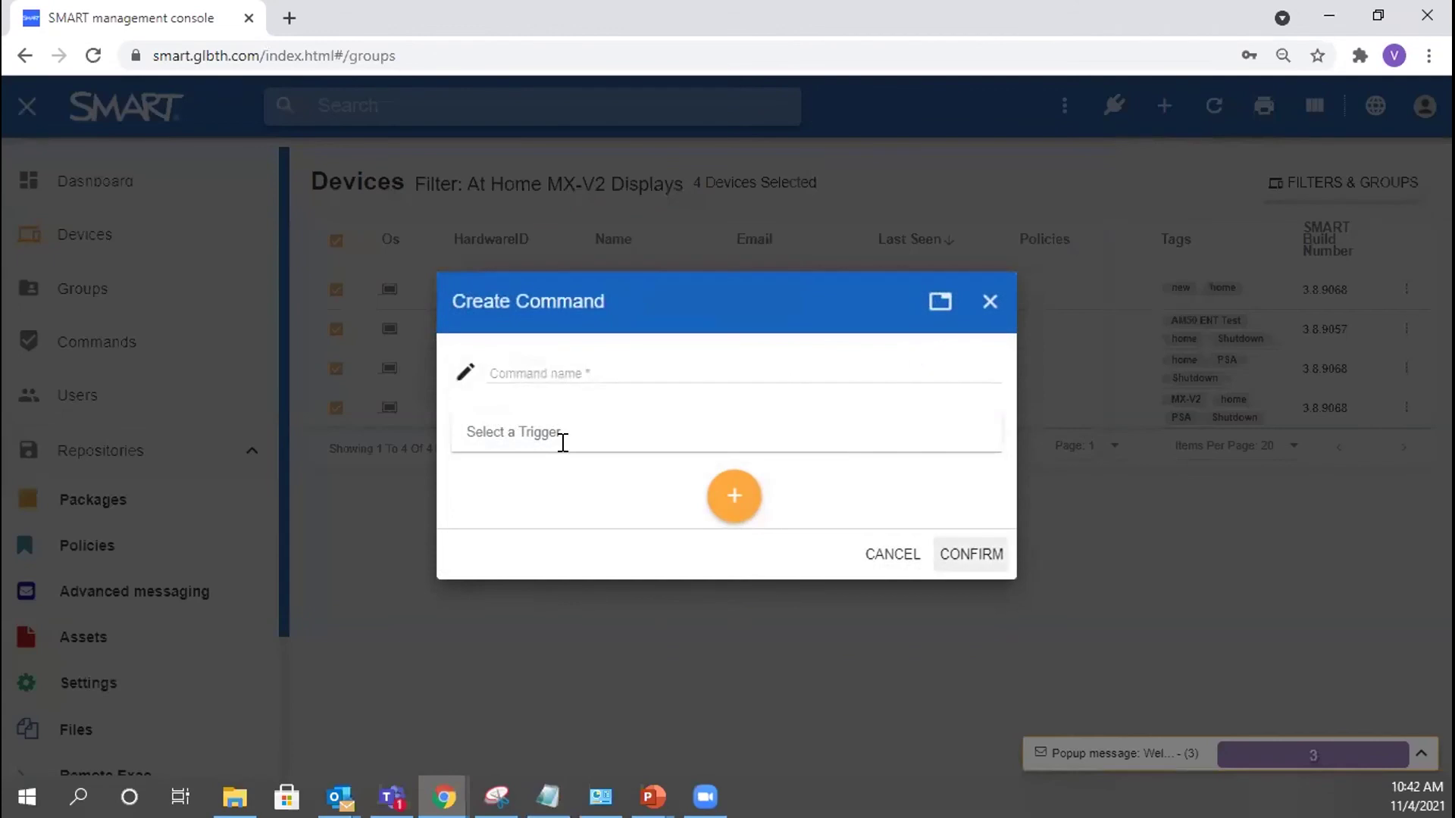
pyautogui.click(611, 425)
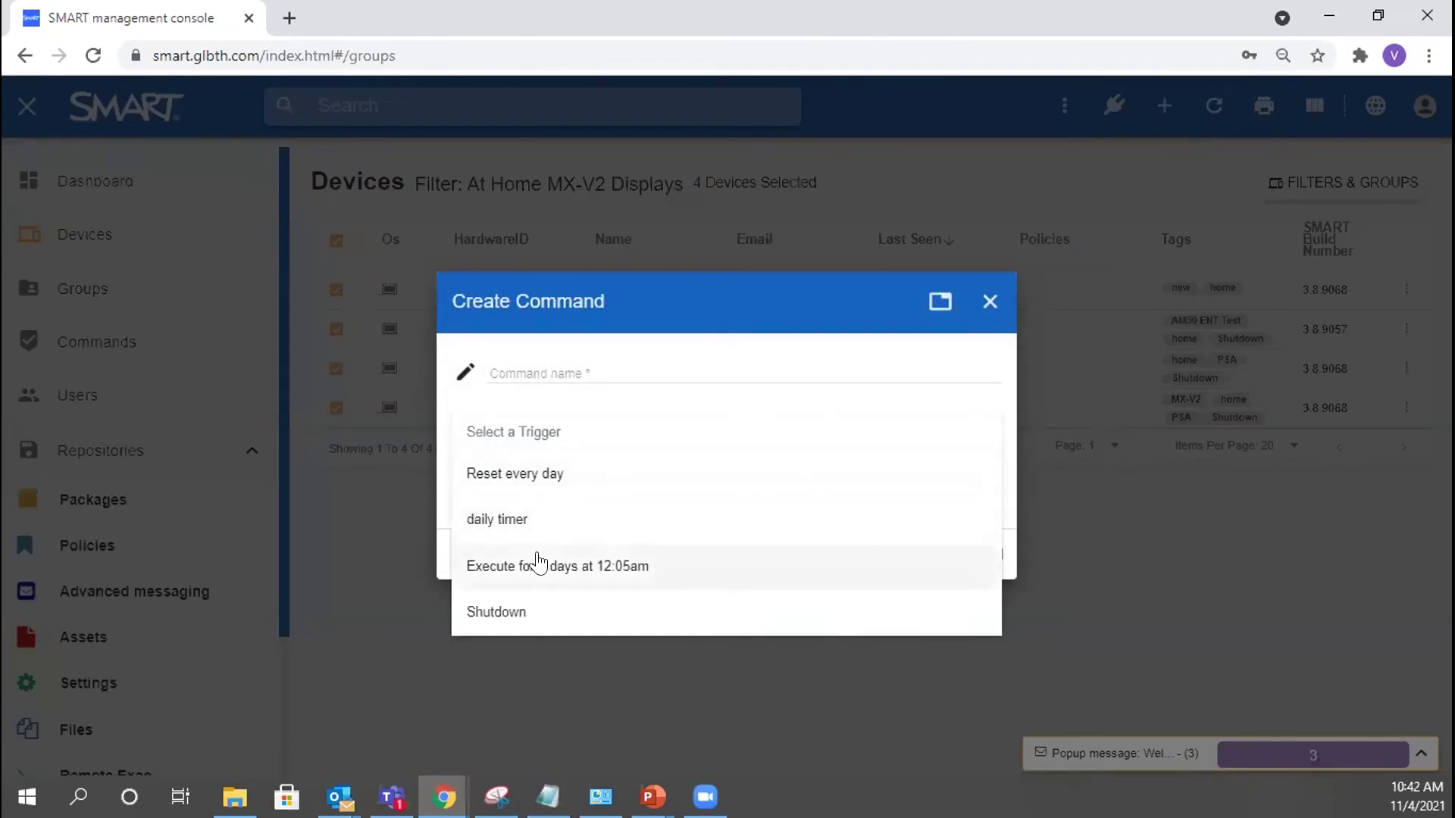
pyautogui.click(607, 569)
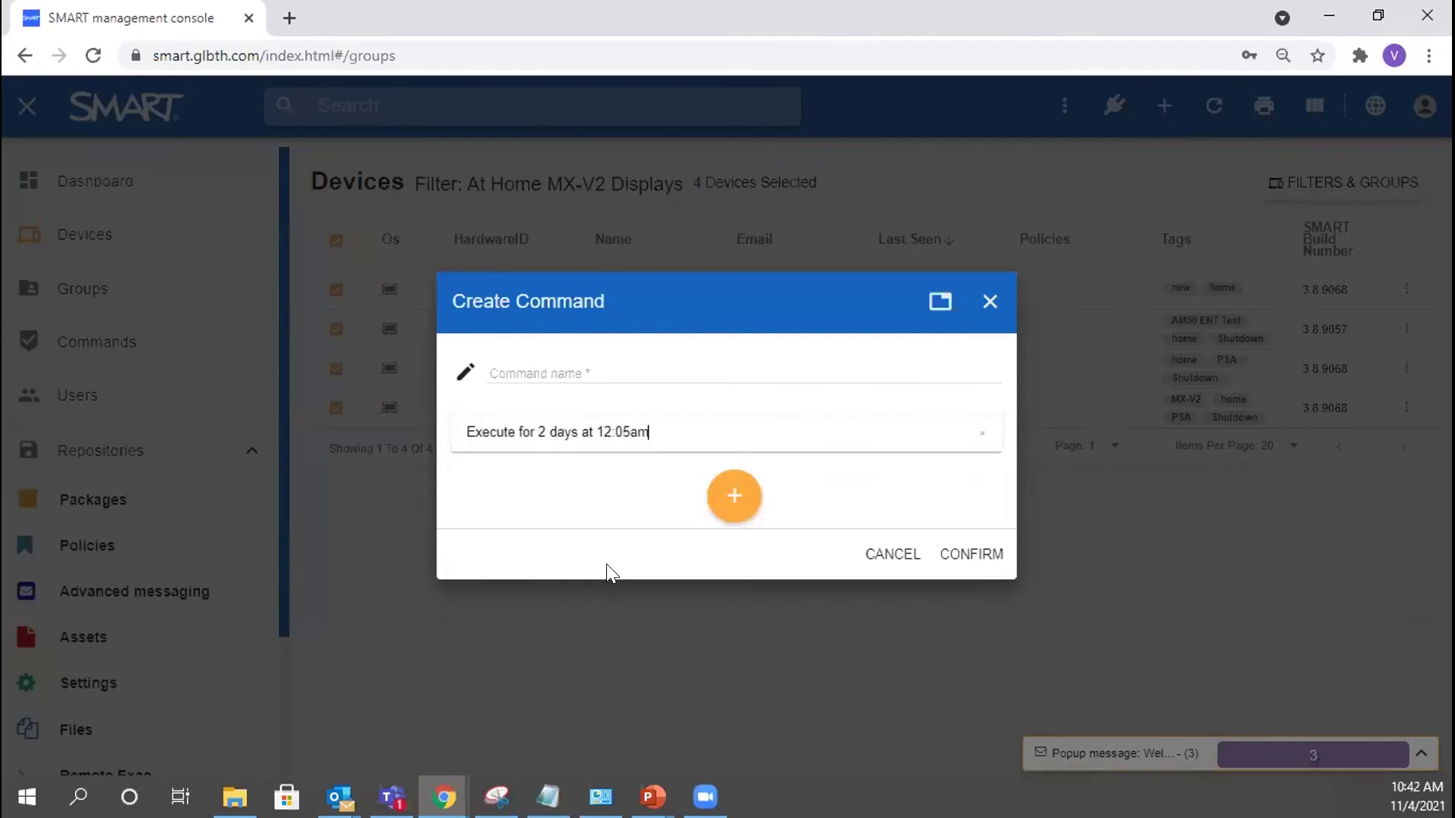
pyautogui.click(635, 354)
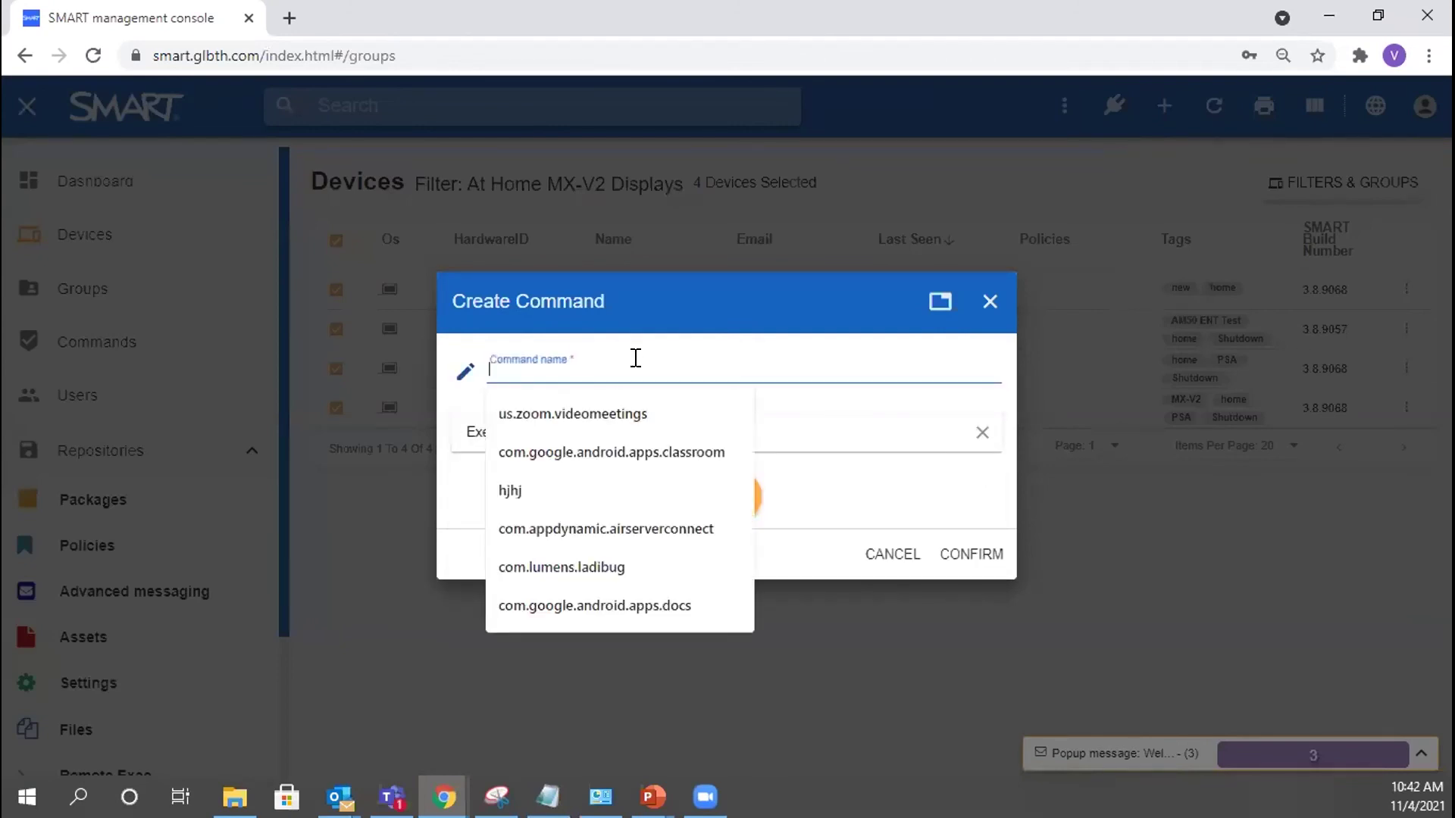
pyautogui.click(867, 428)
pyautogui.click(682, 356)
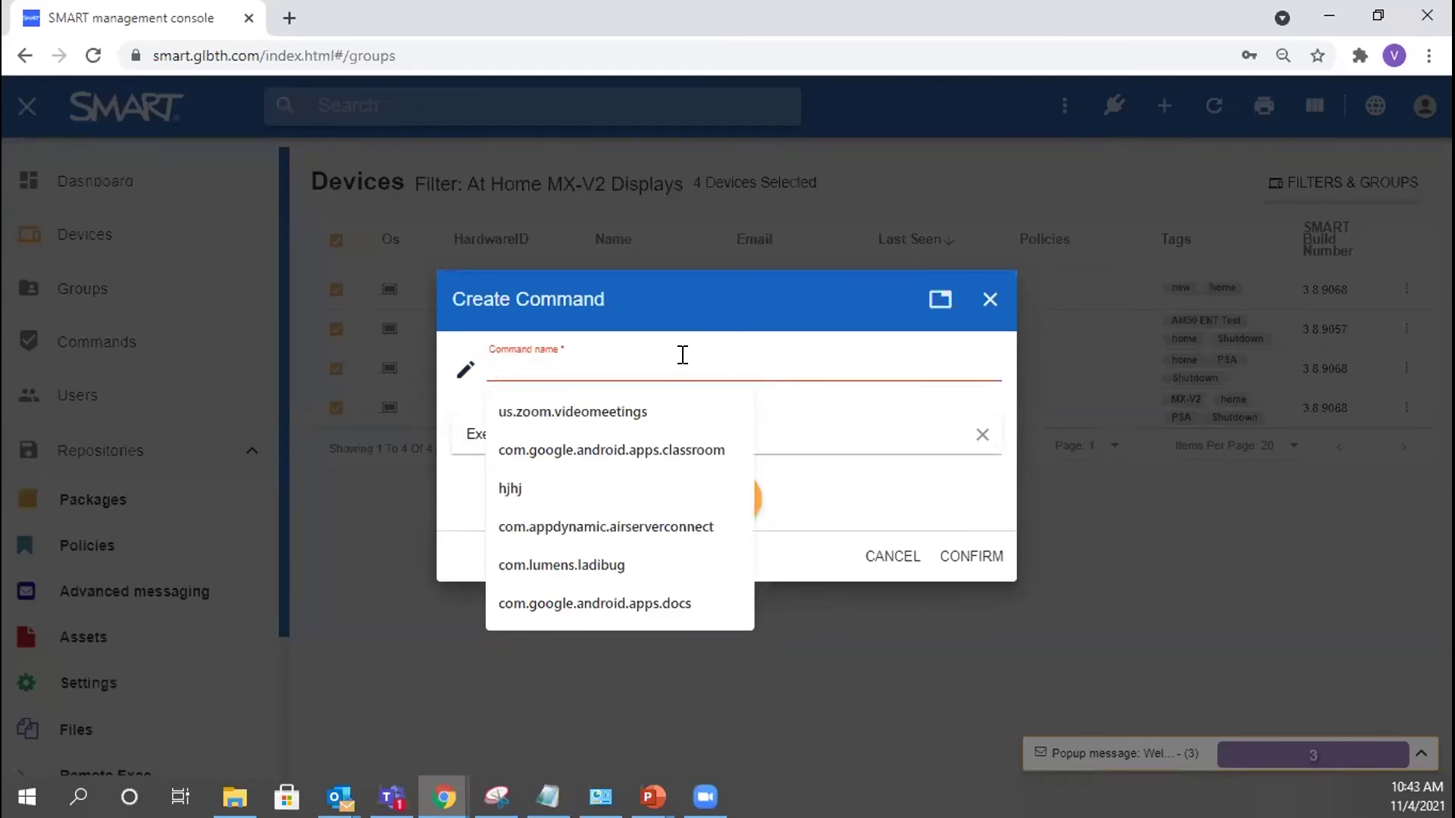
pyautogui.write('Restart')
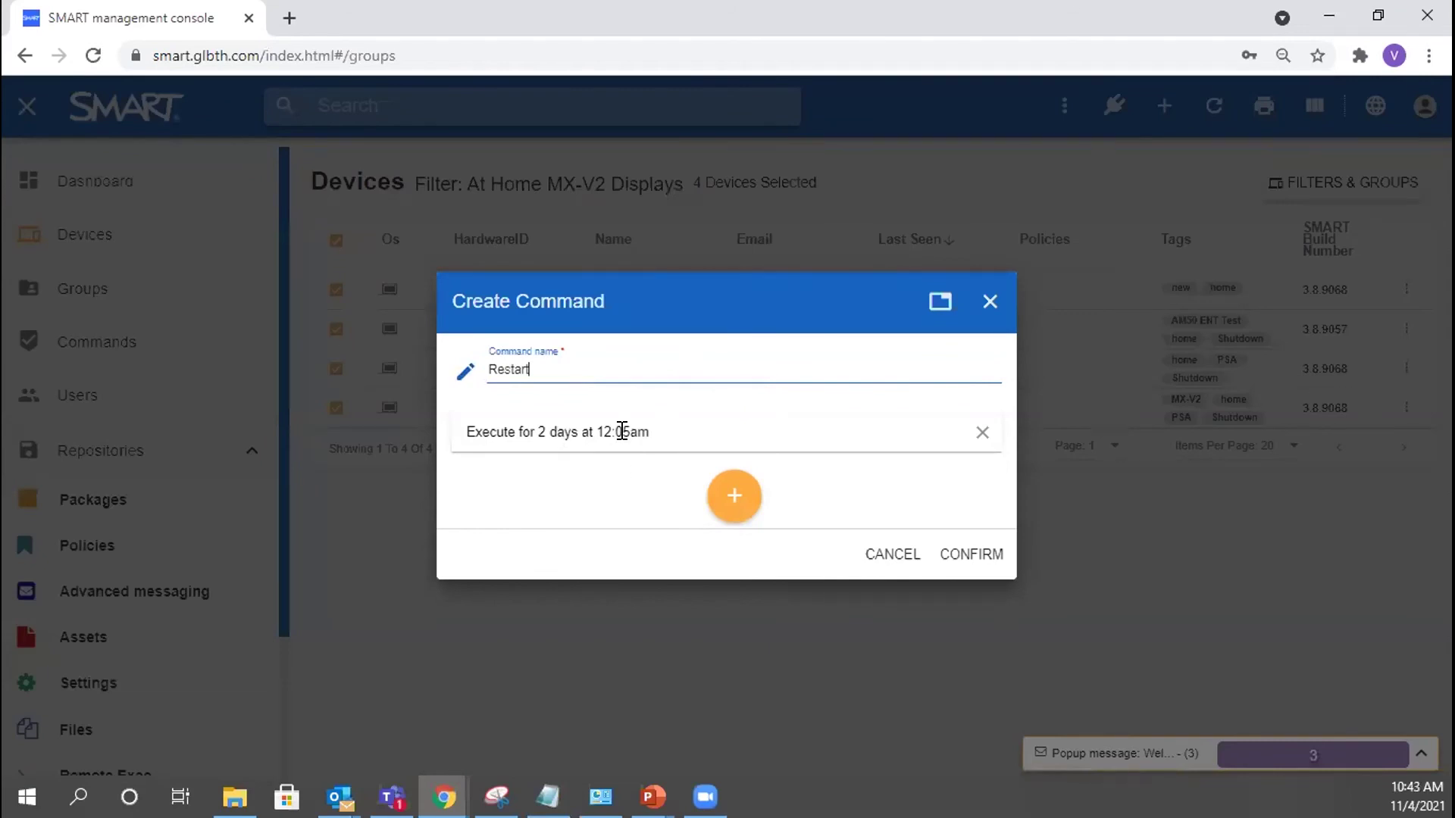
pyautogui.click(746, 502)
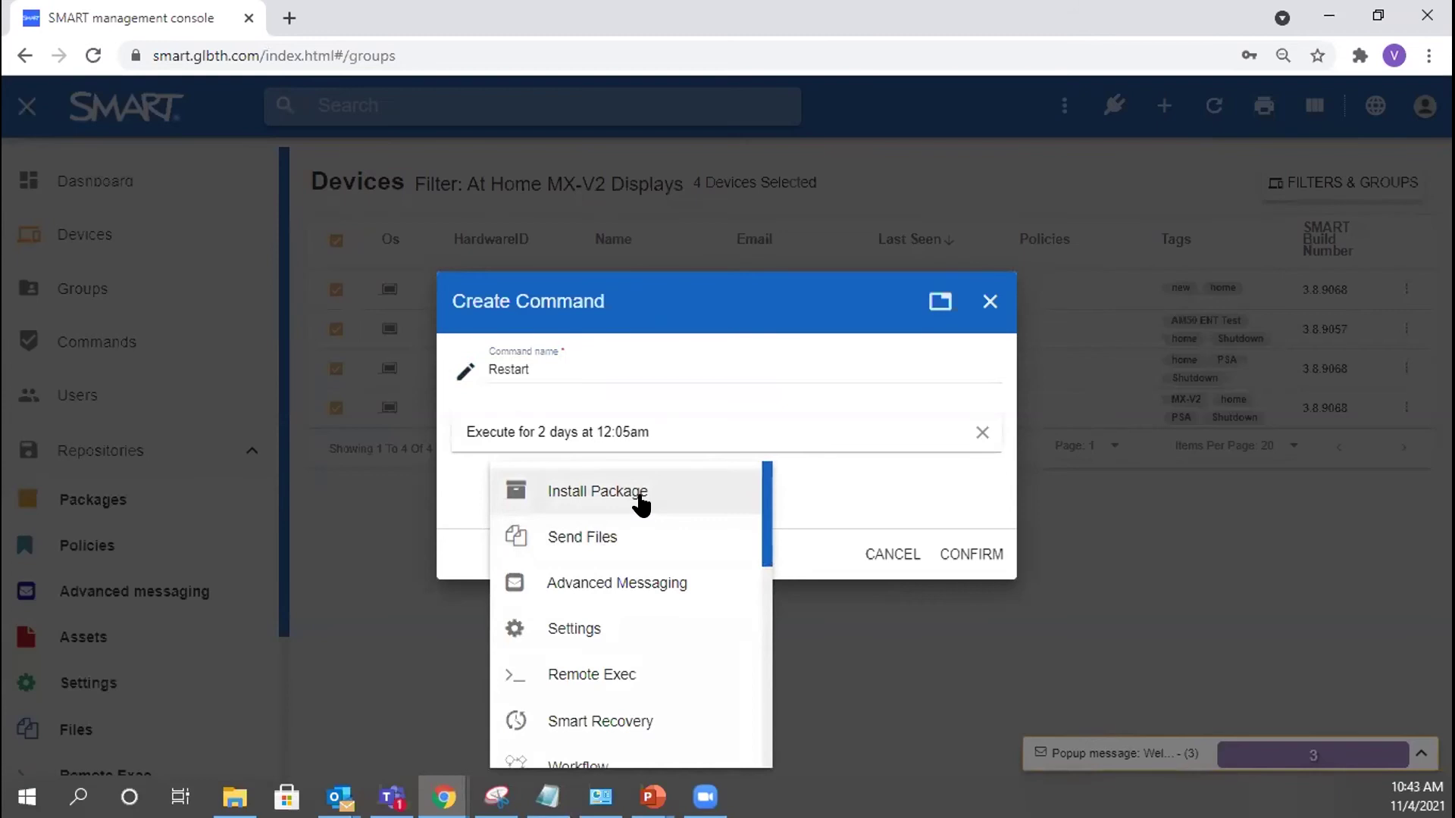
pyautogui.click(640, 500)
pyautogui.click(1195, 678)
# - Add the Restart action to the trigger command, then cancel without creating the command
pyautogui.click(733, 506)
pyautogui.scroll(-6, 720, 633)
pyautogui.scroll(1, 560, 515)
pyautogui.click(591, 538)
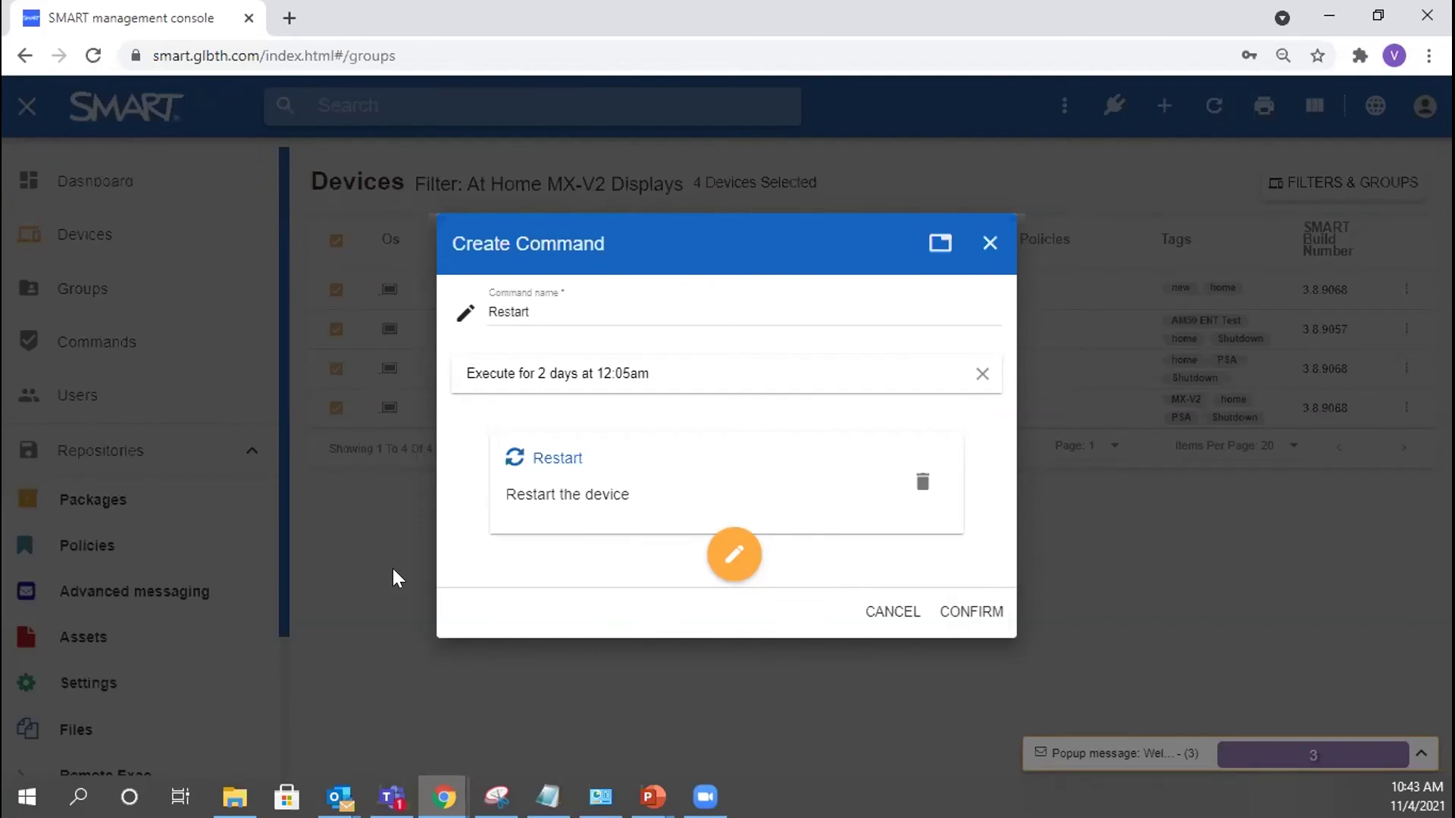
pyautogui.click(890, 620)
# - Collapse Repositories, enable Use Pairing Code under Device Pairing in Account Settings, and cancel without saving
pyautogui.scroll(-3, 184, 575)
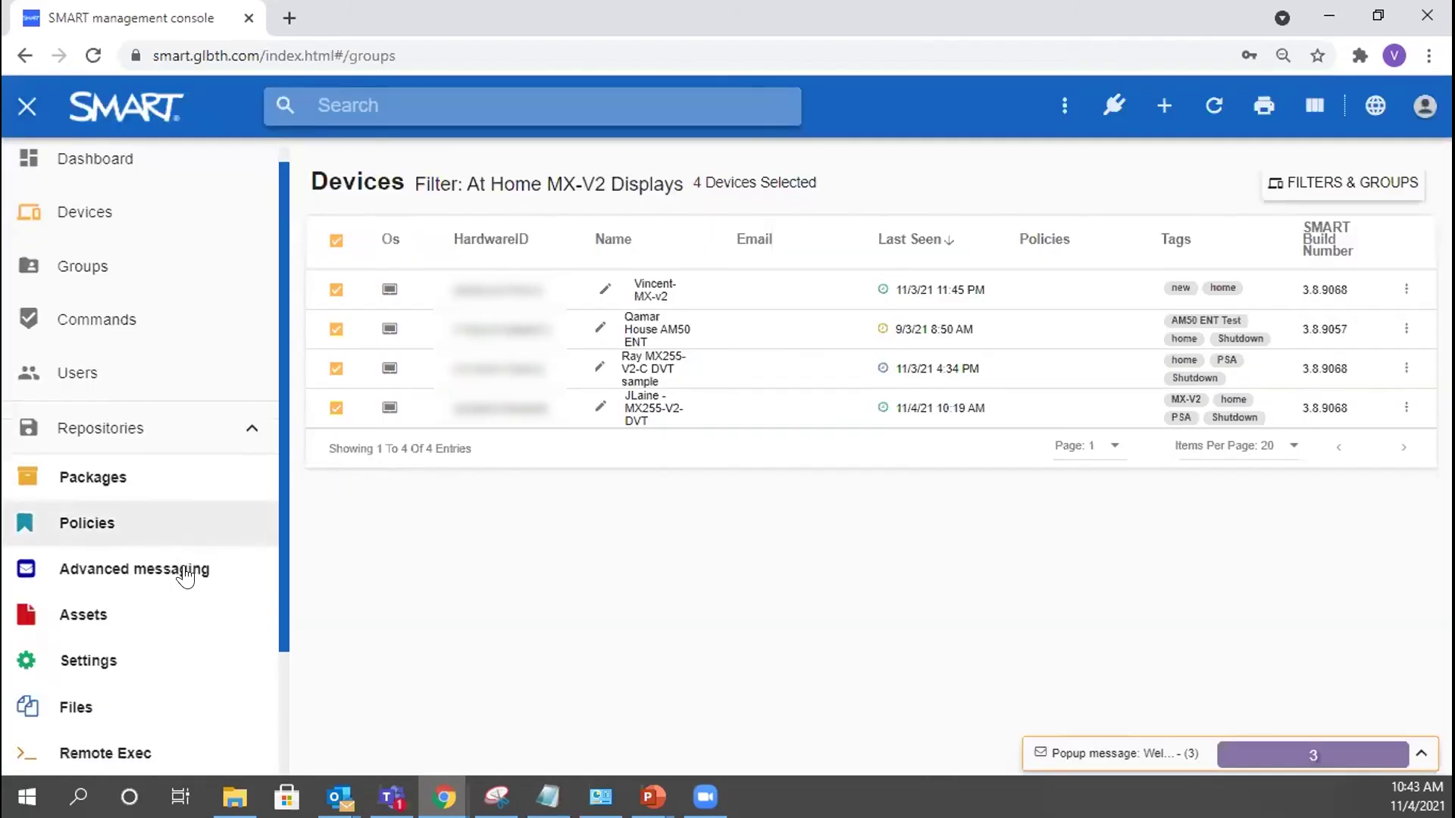
pyautogui.click(212, 350)
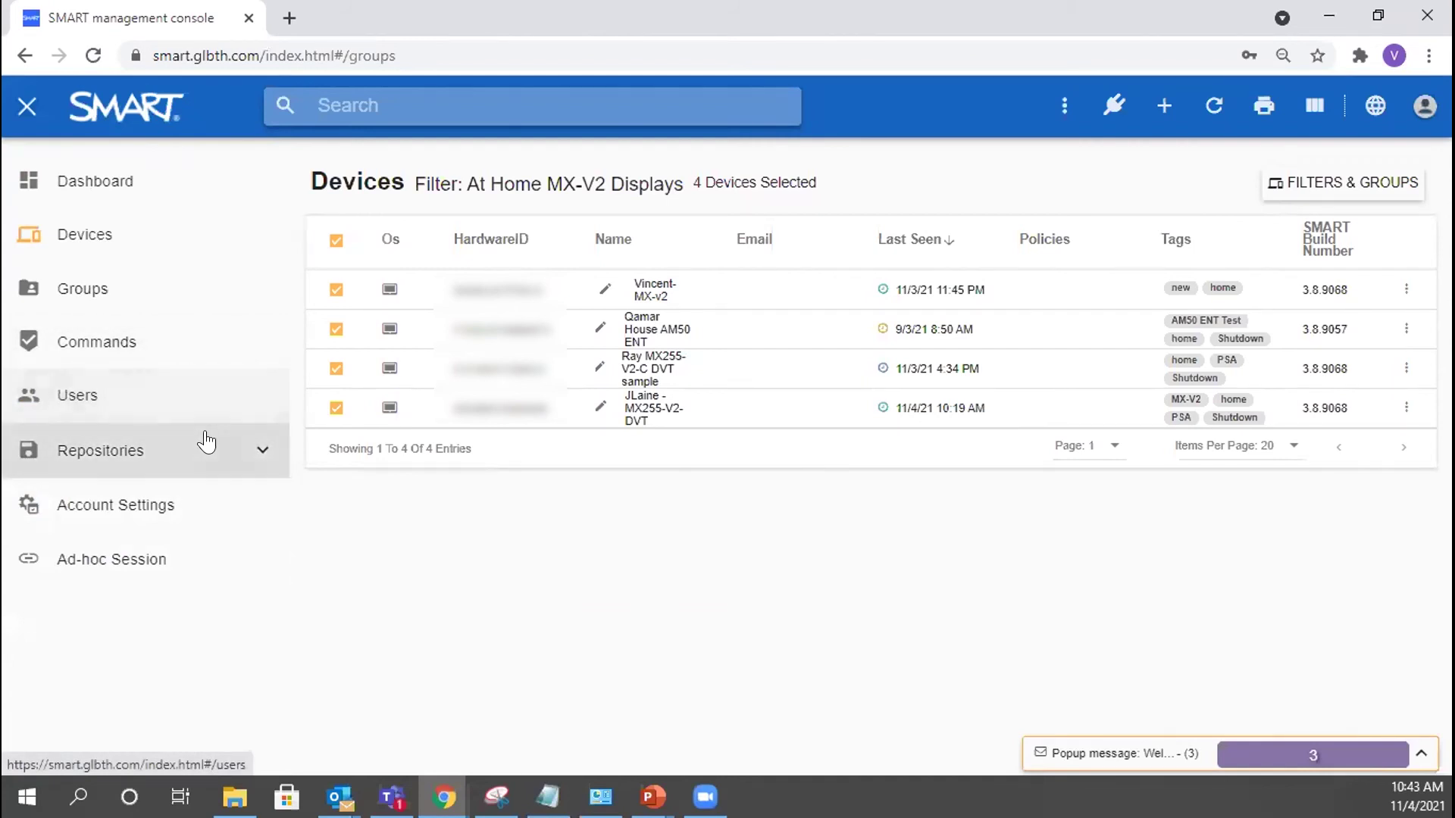
pyautogui.click(198, 505)
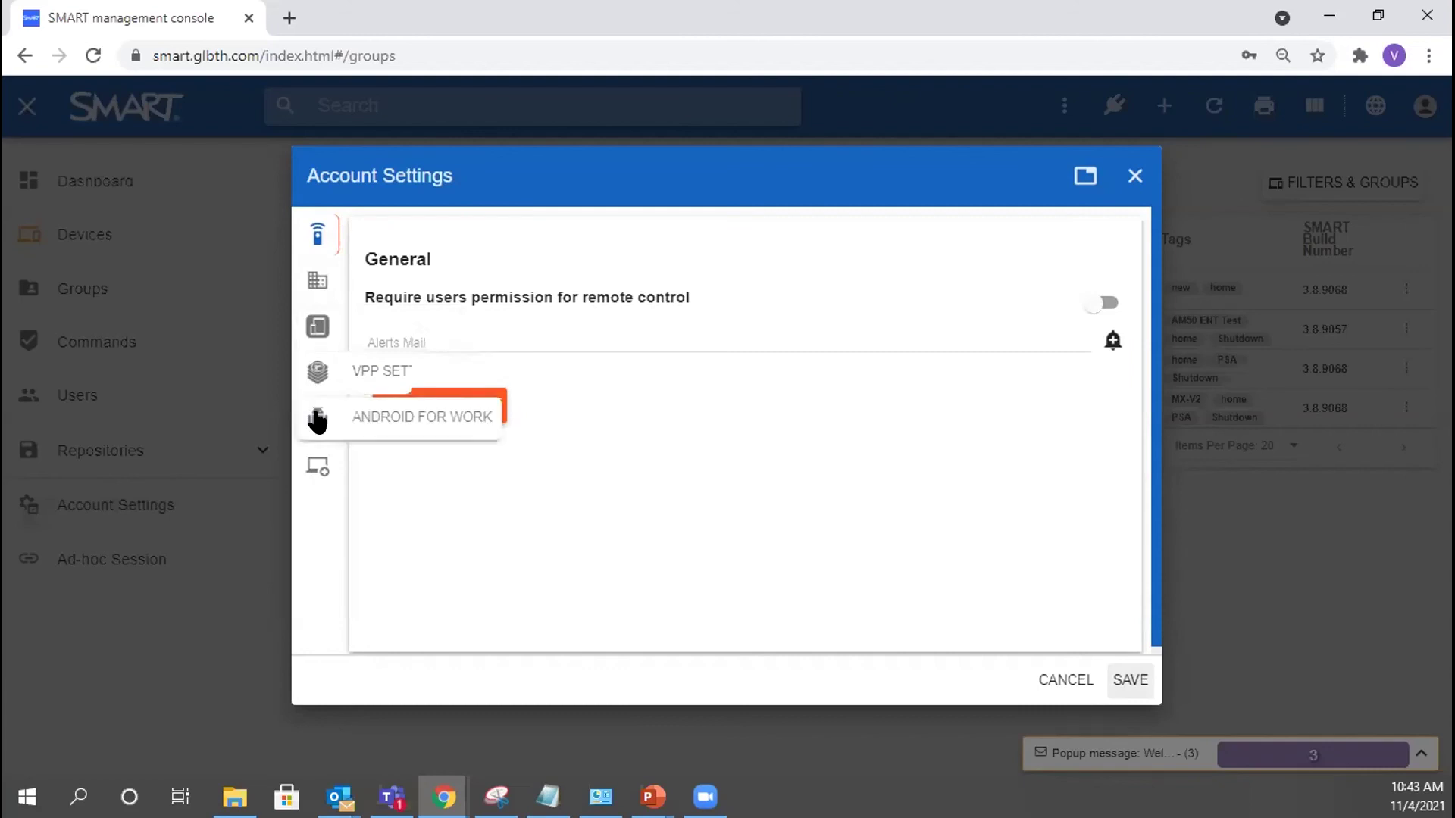
pyautogui.click(316, 467)
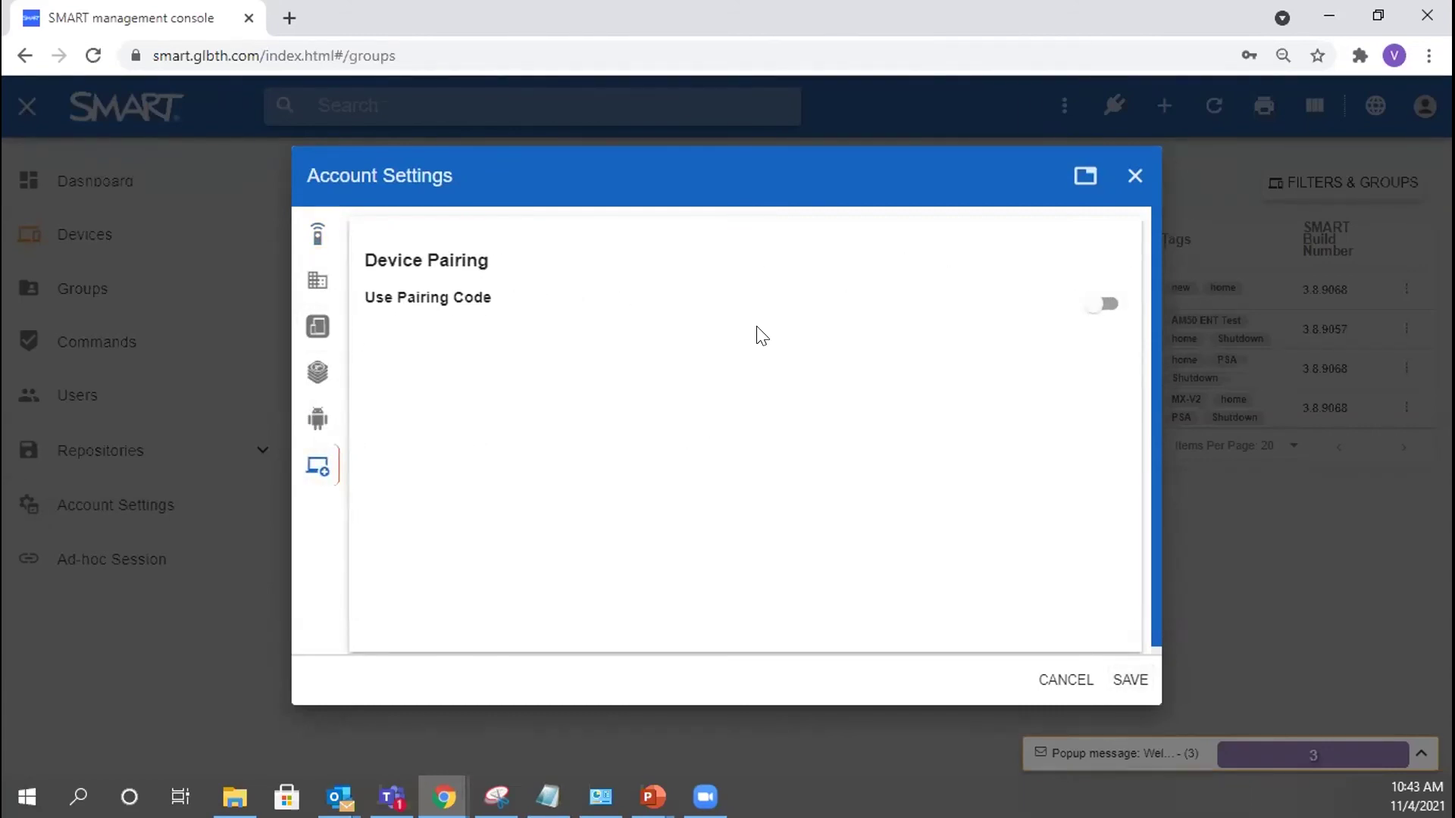
pyautogui.click(1097, 303)
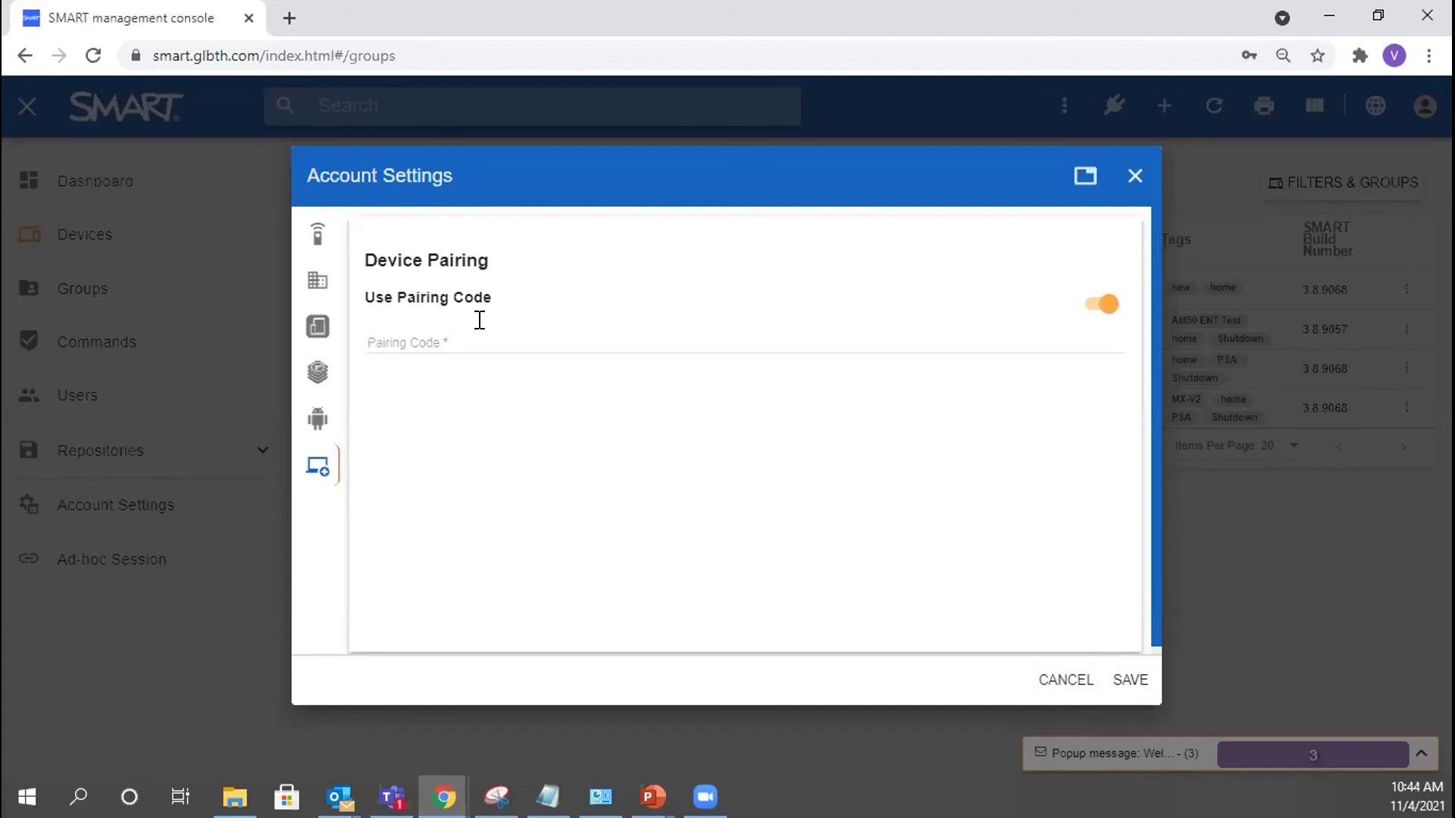
pyautogui.click(1055, 680)
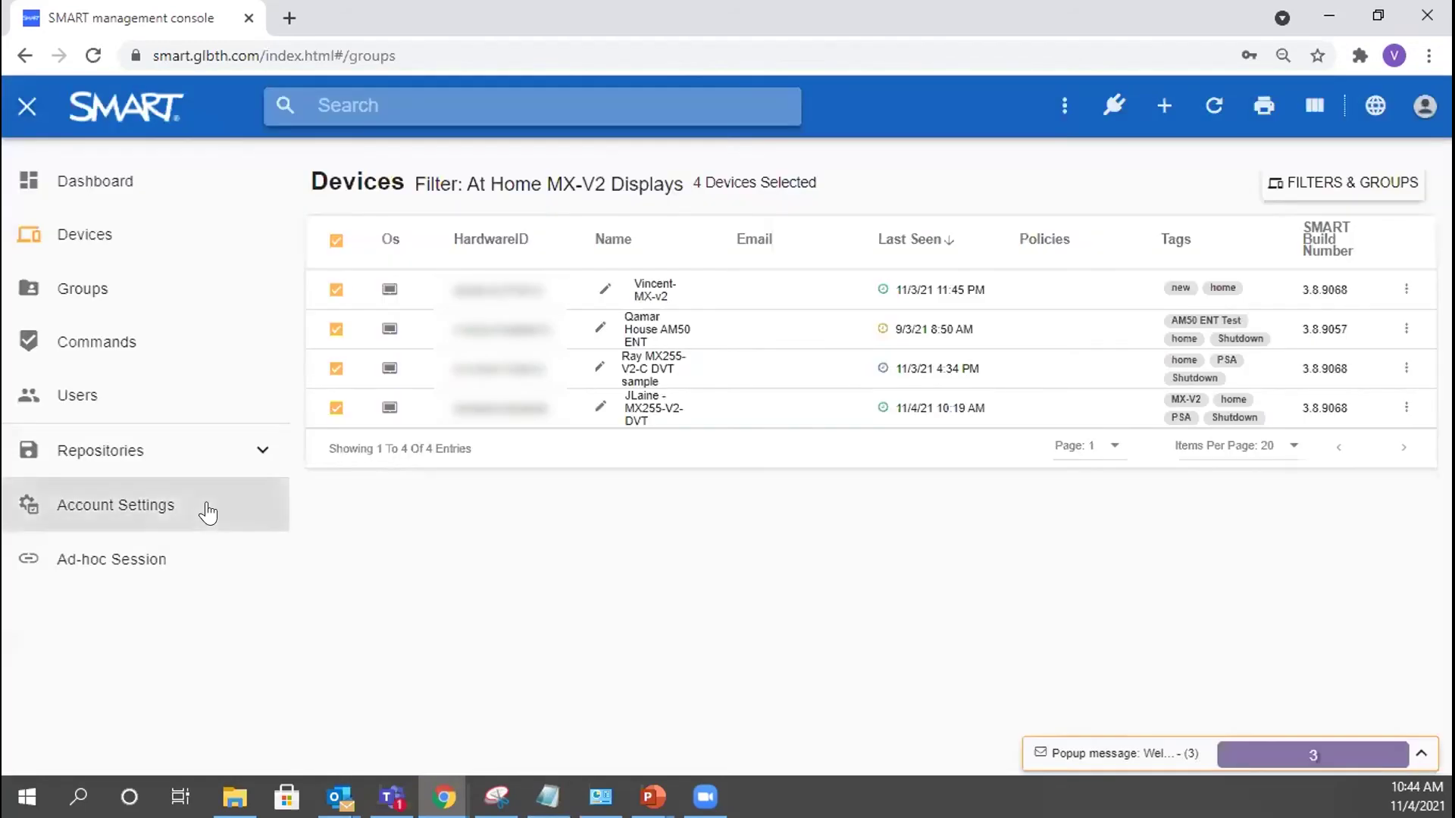
# - View the Ad-hoc Session token form and cancel it, then check the signed-in account's options and close them
pyautogui.click(125, 547)
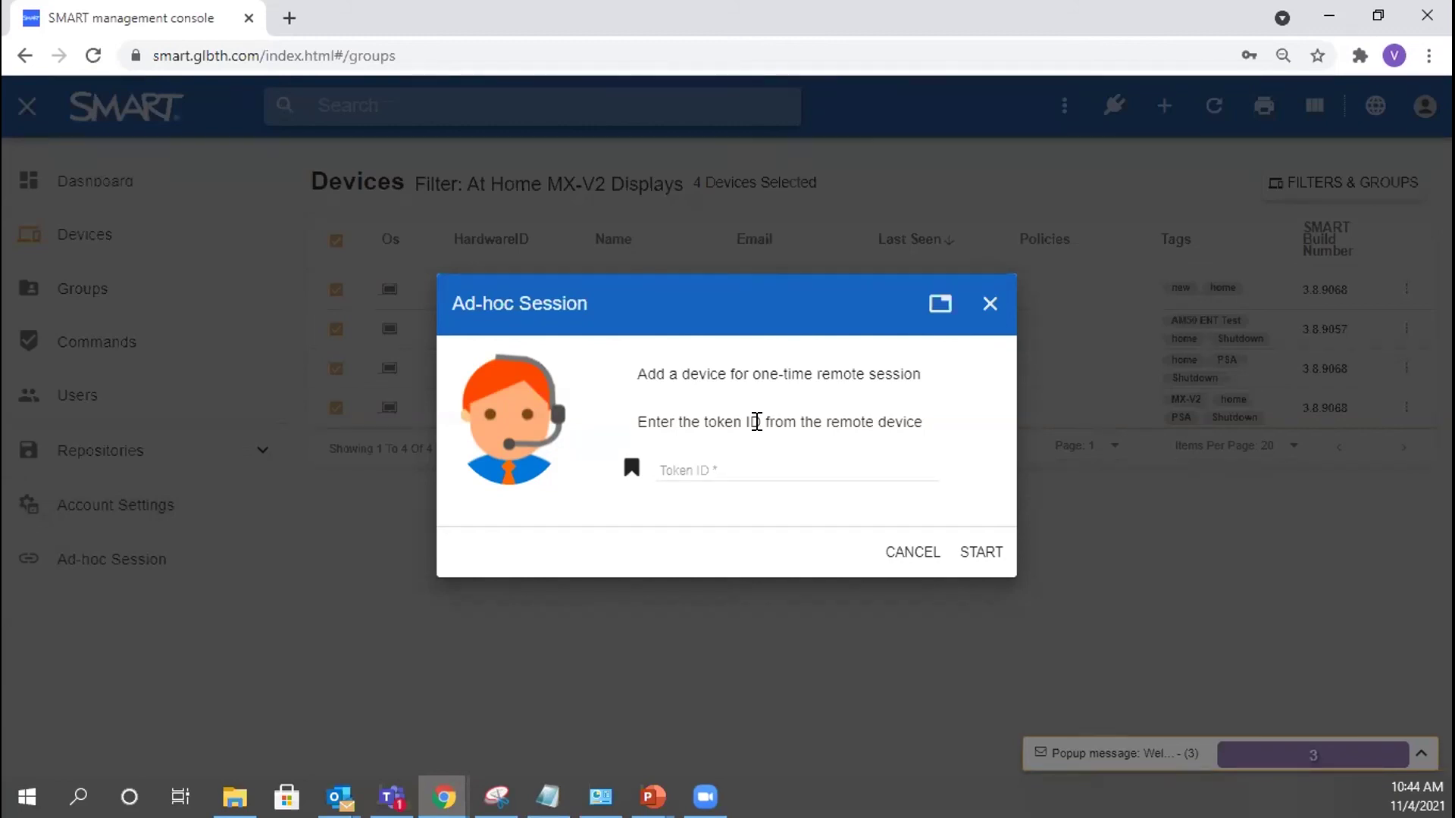
pyautogui.click(719, 462)
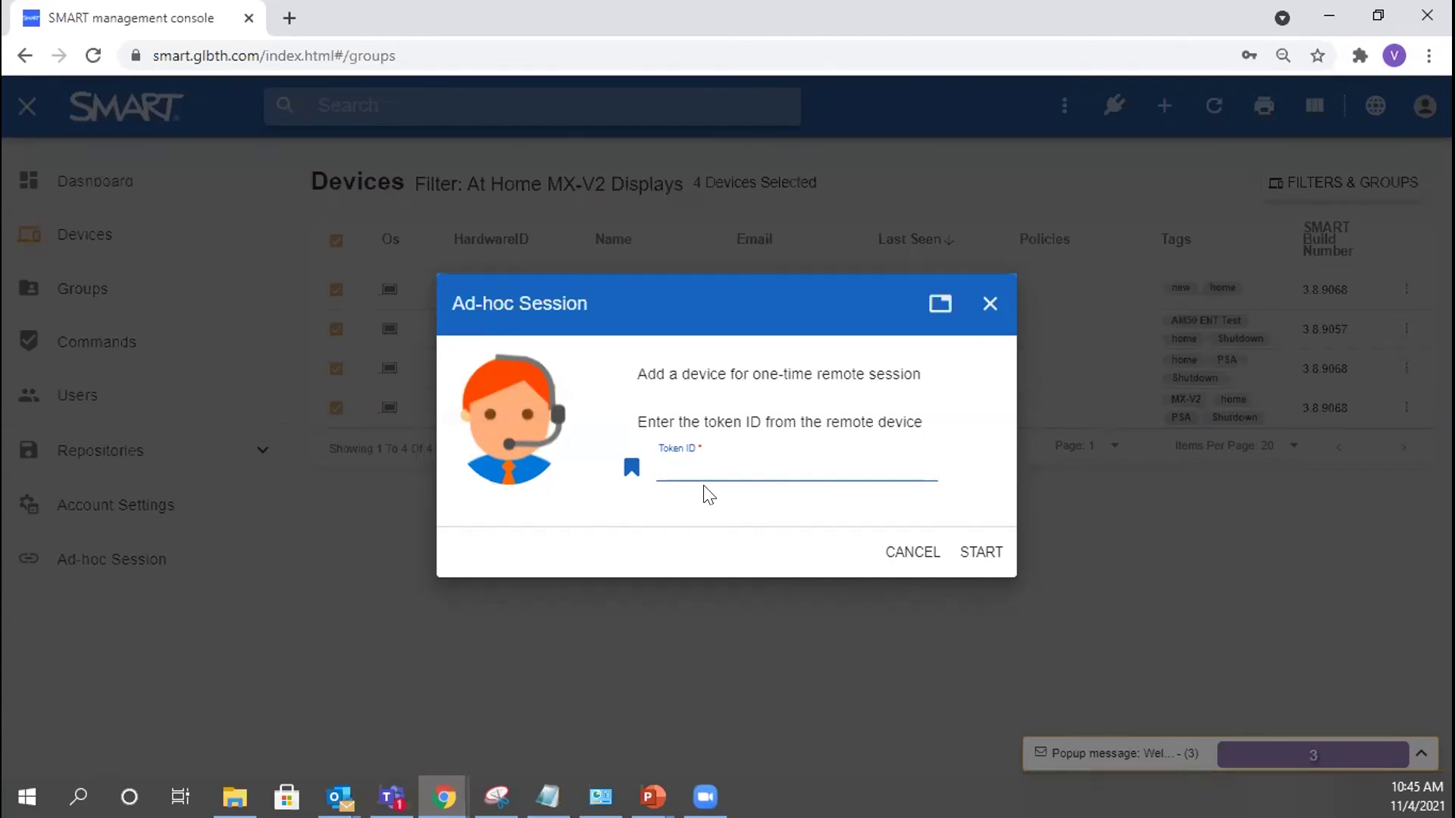
pyautogui.click(913, 553)
pyautogui.click(1424, 106)
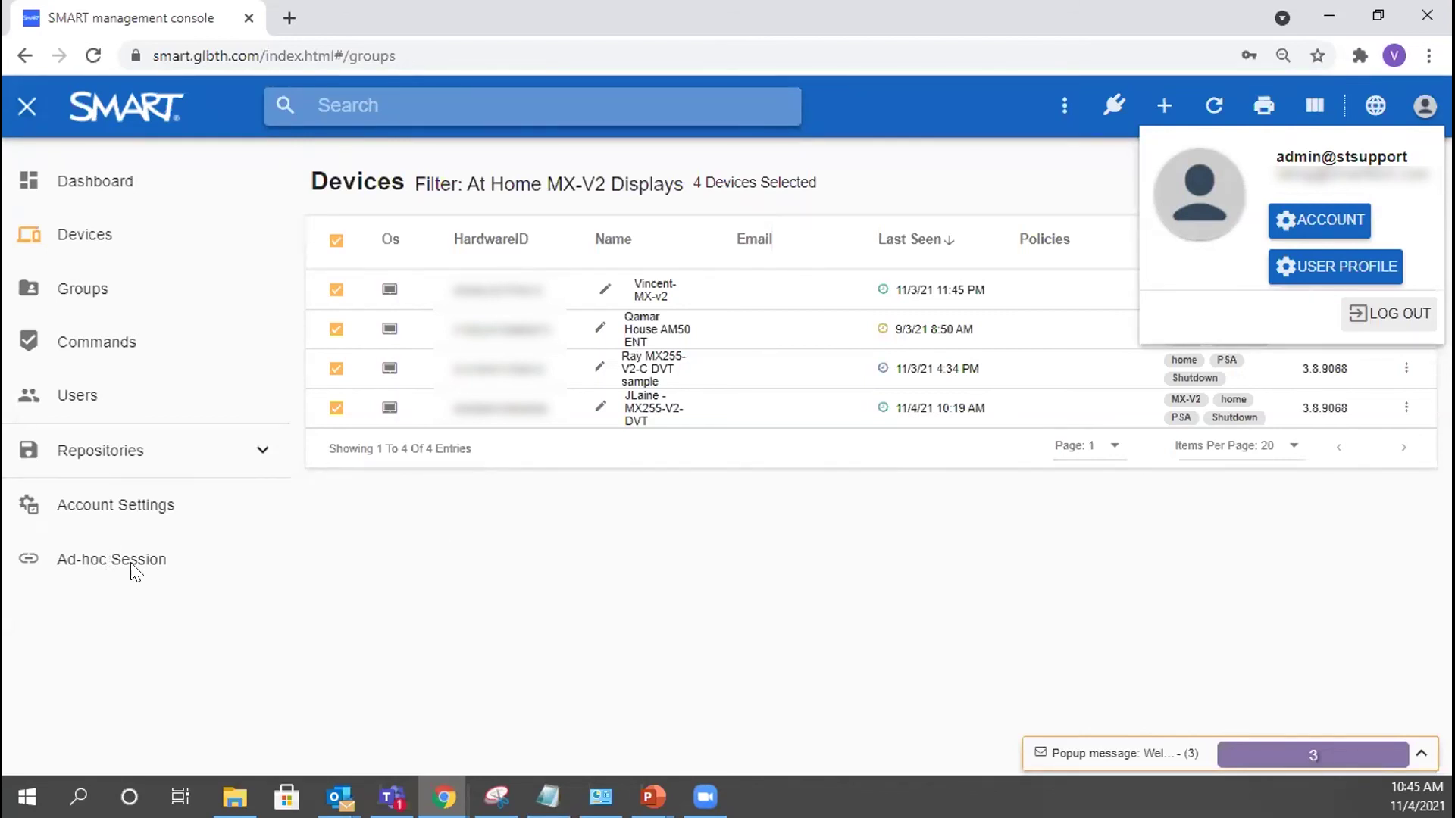
pyautogui.click(1022, 592)
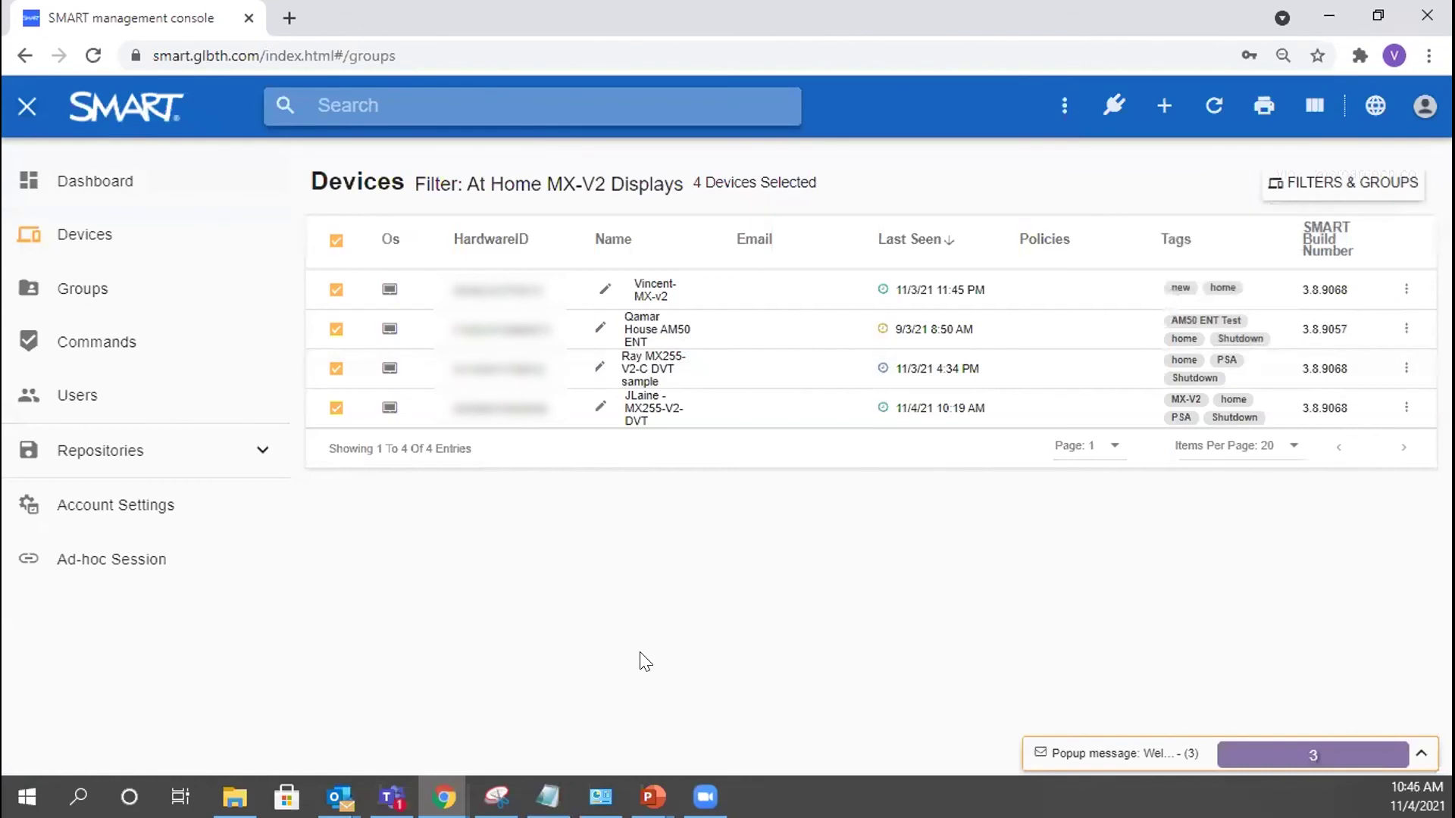
# - Switch from the management console to the SRM Webinar presentation in PowerPoint and exit its slide show
pyautogui.click(1324, 10)
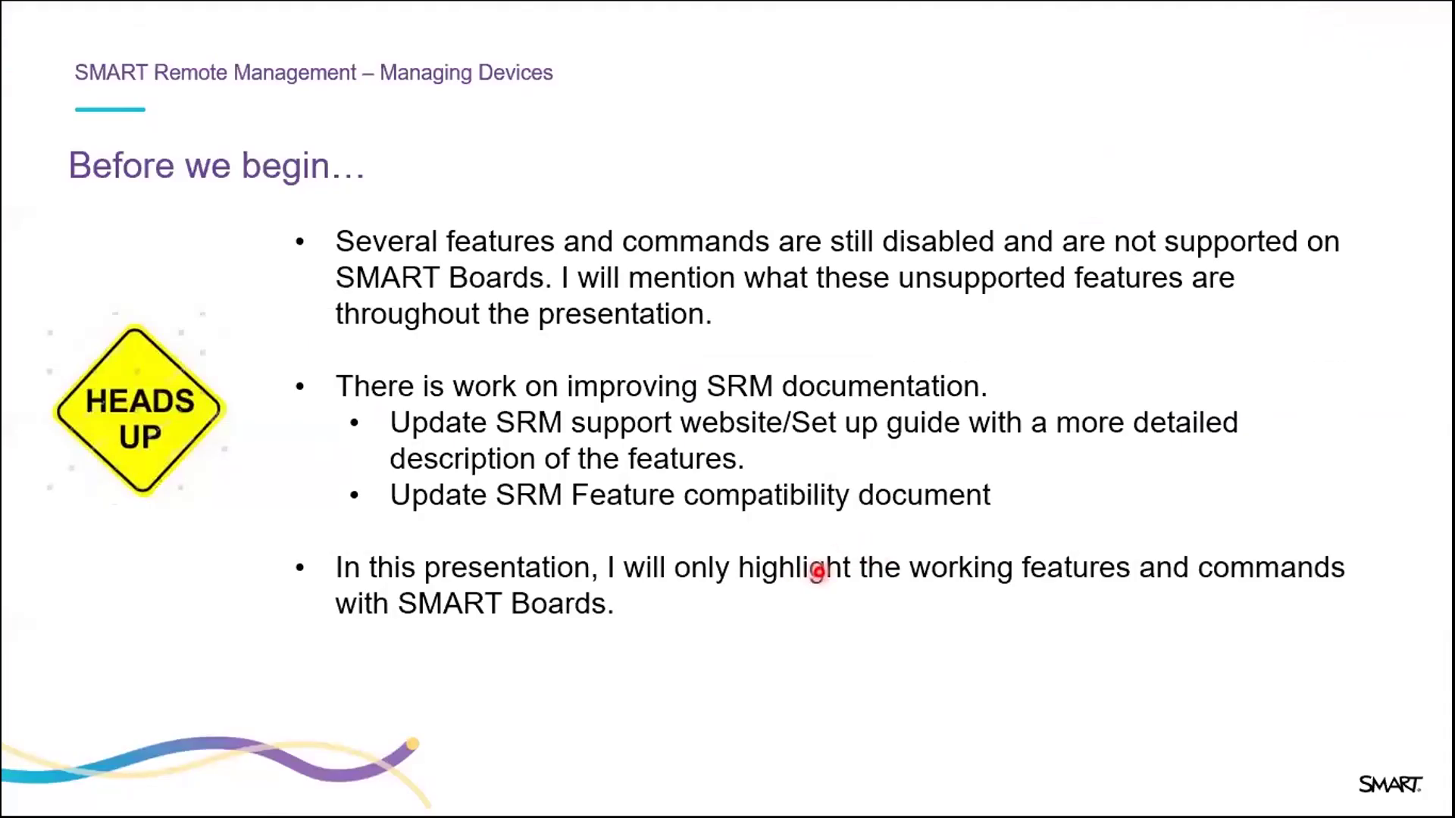
pyautogui.press('Escape')
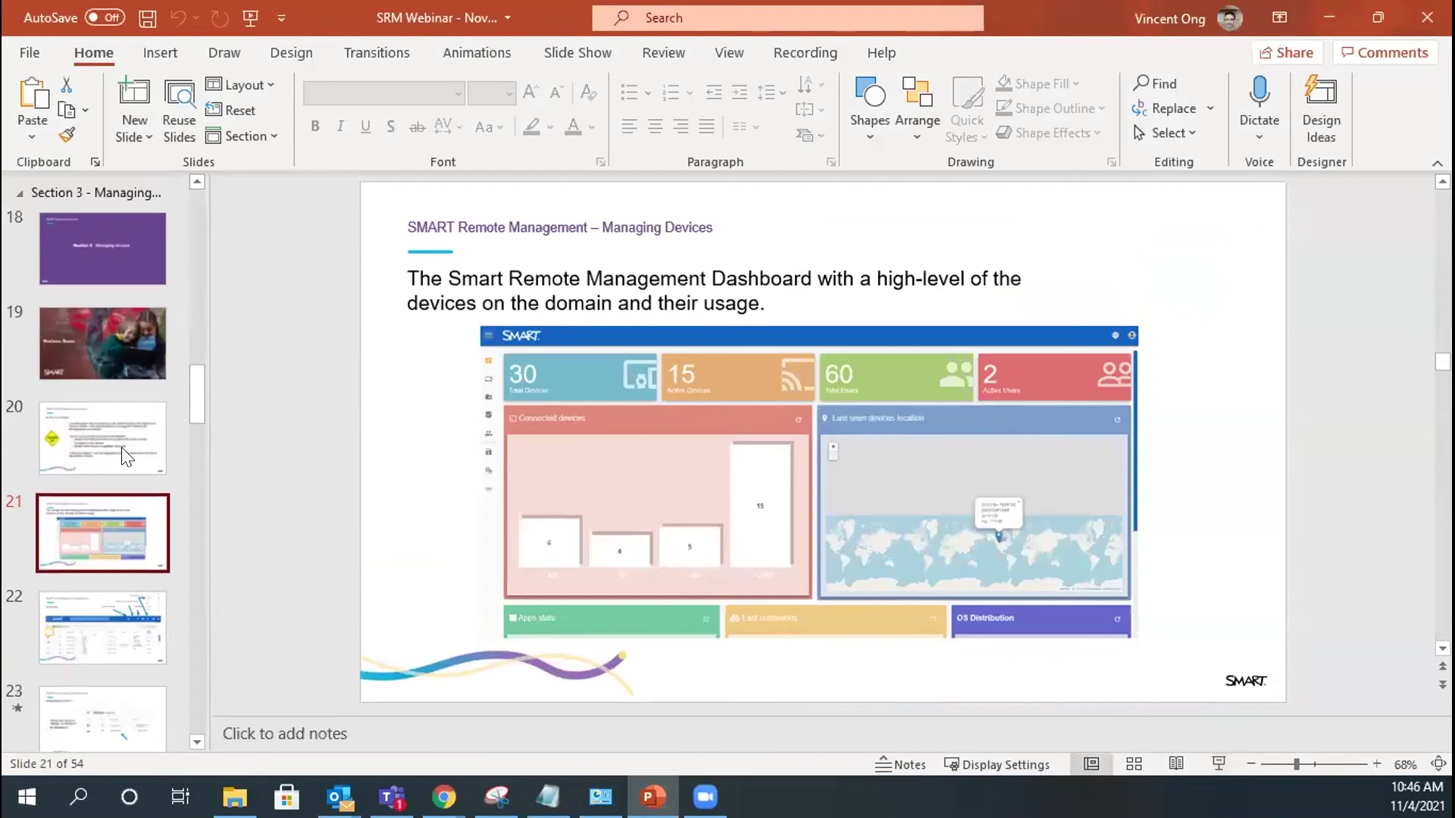